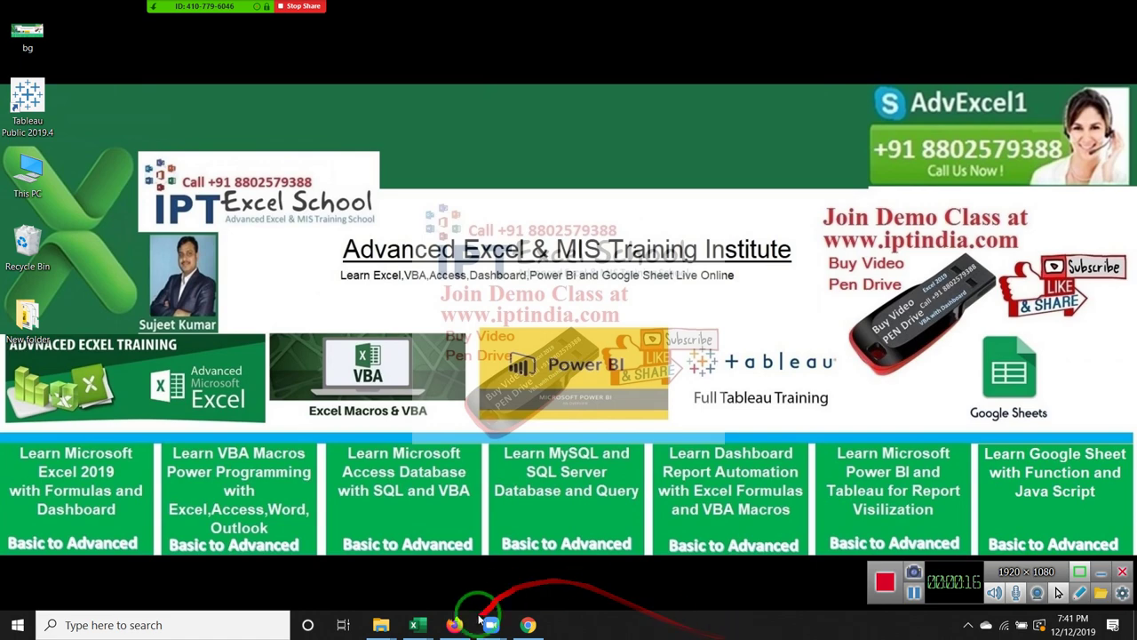
# Enter =RANDBETWEEN(10,90) in cell A1 of the blank Book1 workbook.
pyautogui.moveTo(434, 634)
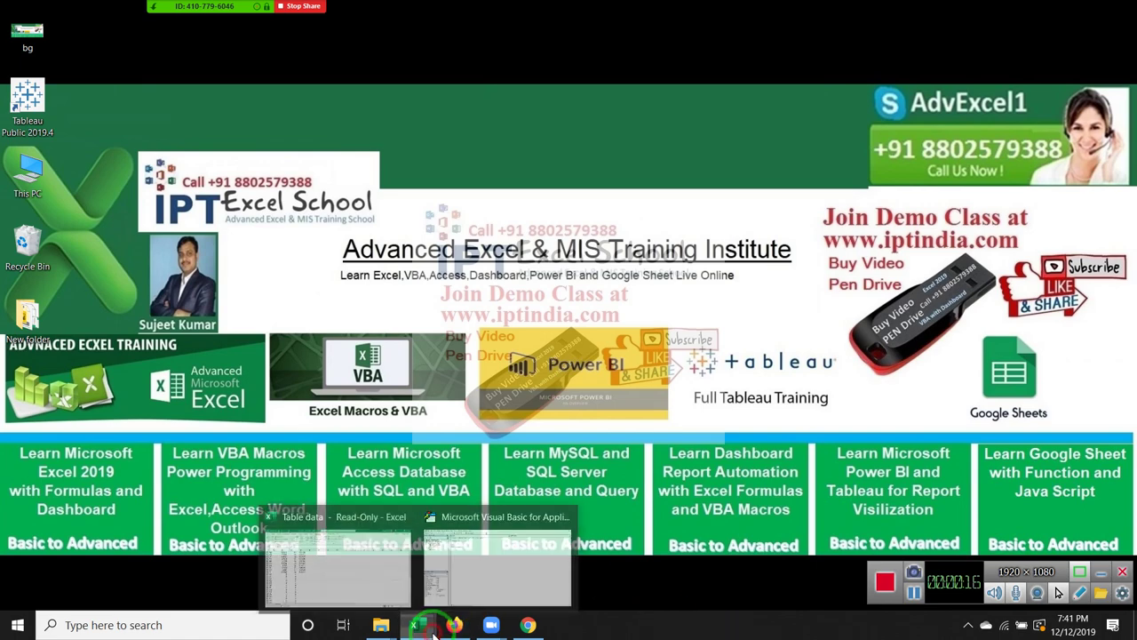
pyautogui.click(387, 560)
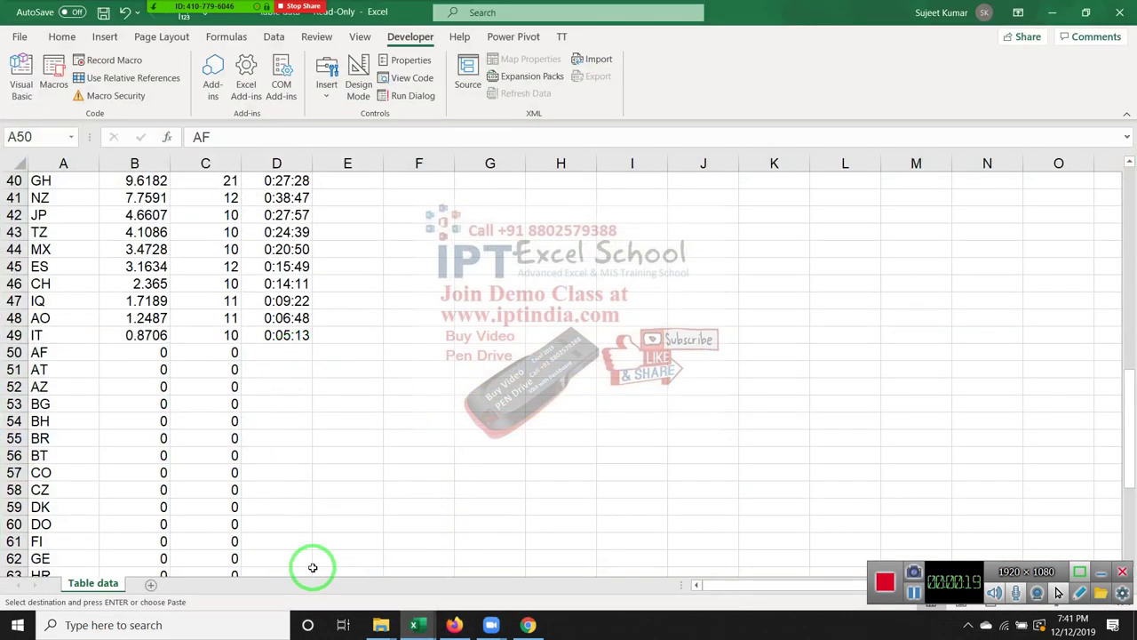
pyautogui.hotkey('alt', 'Tab')
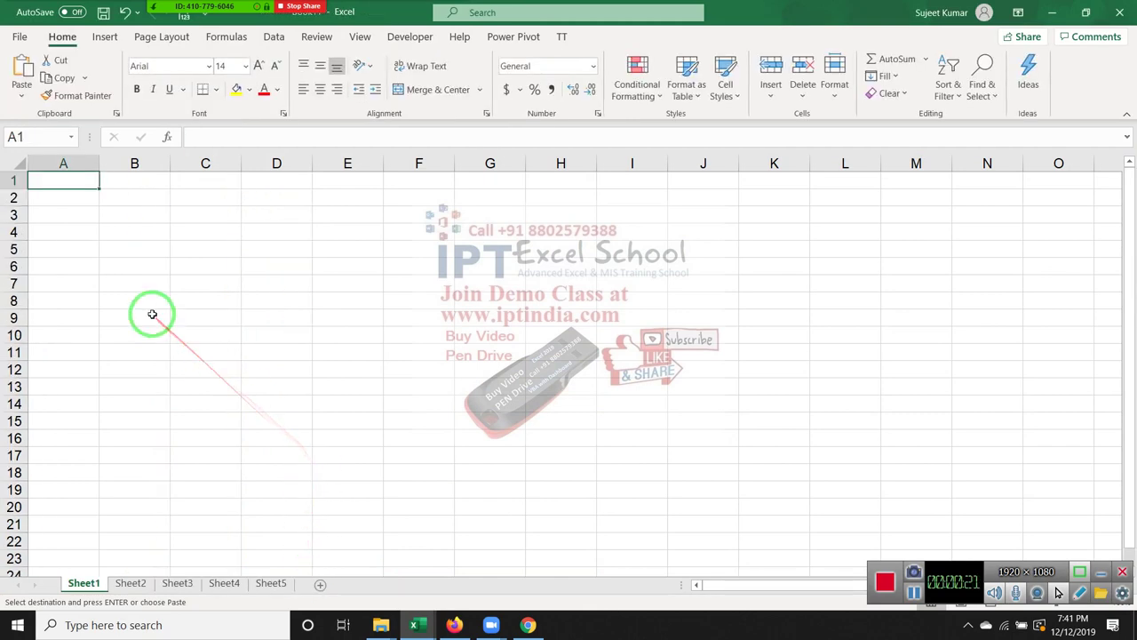
pyautogui.write('=ra')
pyautogui.press('Down')
pyautogui.press('Down')
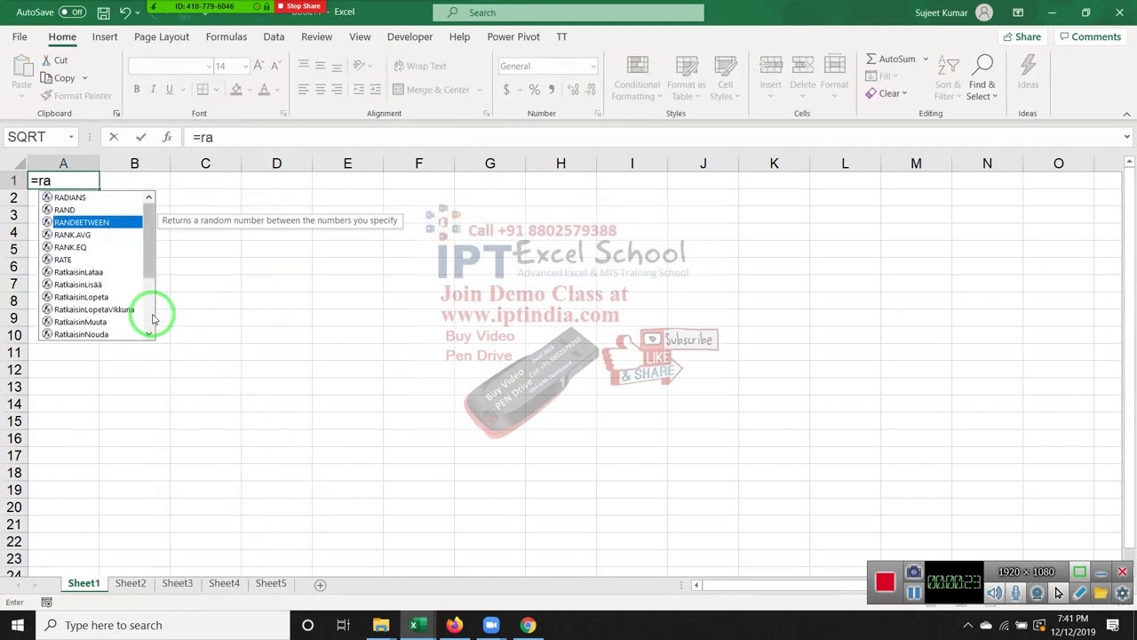
pyautogui.press('Tab')
pyautogui.write('10,90')
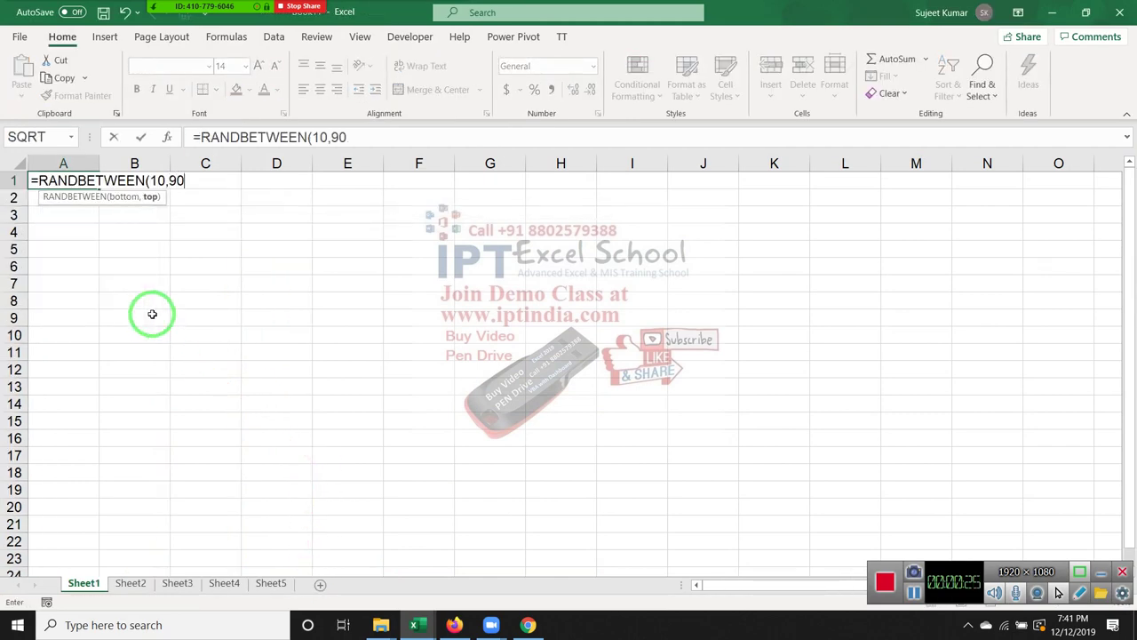
pyautogui.press('Return')
# Fill the RANDBETWEEN formula across the range A1:G13.
pyautogui.press('Up')
pyautogui.hotkey('shift', 'Right')
pyautogui.hotkey('shift', 'Right')
pyautogui.hotkey('shift', 'Right')
pyautogui.hotkey('shift', 'Right')
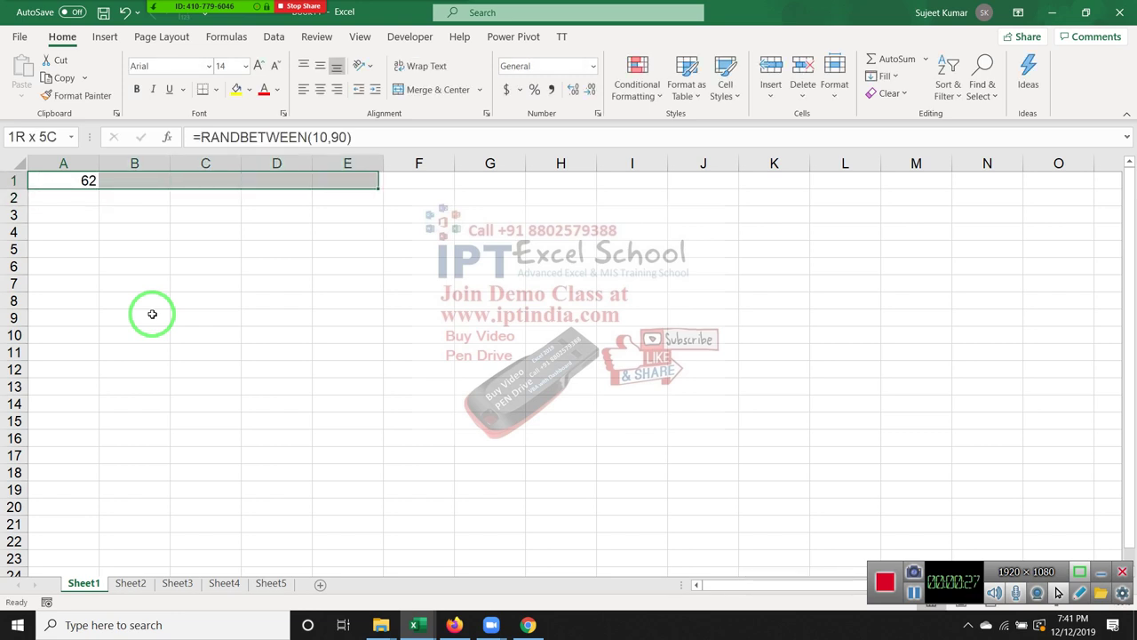
pyautogui.hotkey('shift', 'Right')
pyautogui.hotkey('shift', 'Right')
pyautogui.hotkey('shift', 'Down')
pyautogui.hotkey('shift', 'Down')
pyautogui.hotkey('shift', 'Down')
pyautogui.hotkey('shift', 'Down')
pyautogui.hotkey('shift', 'Down')
pyautogui.hotkey('shift', 'Down')
pyautogui.hotkey('shift', 'Down')
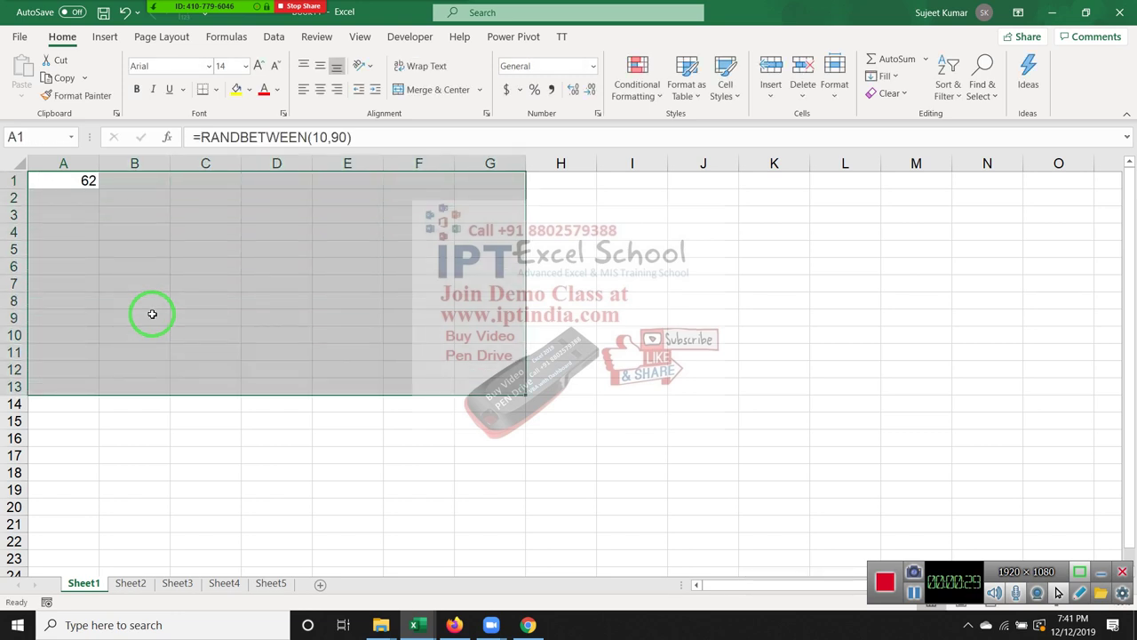
pyautogui.hotkey('ctrl', 'd')
pyautogui.hotkey('ctrl', 'r')
# Copy A1:G13 and paste it back as values only.
pyautogui.hotkey('ctrl', 'c')
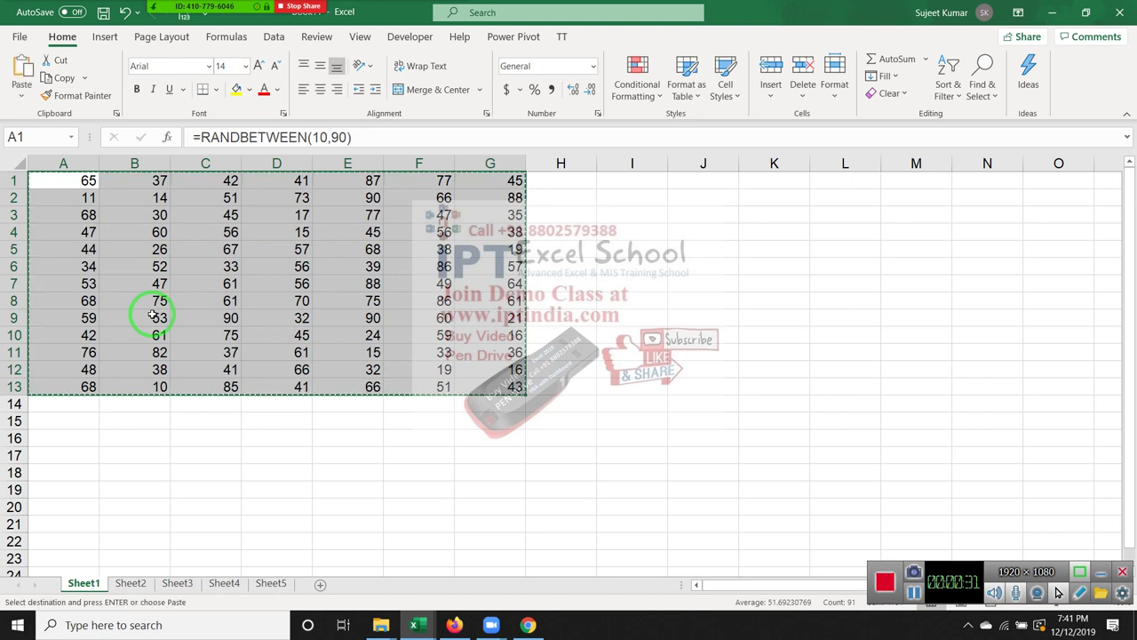
pyautogui.click(21, 94)
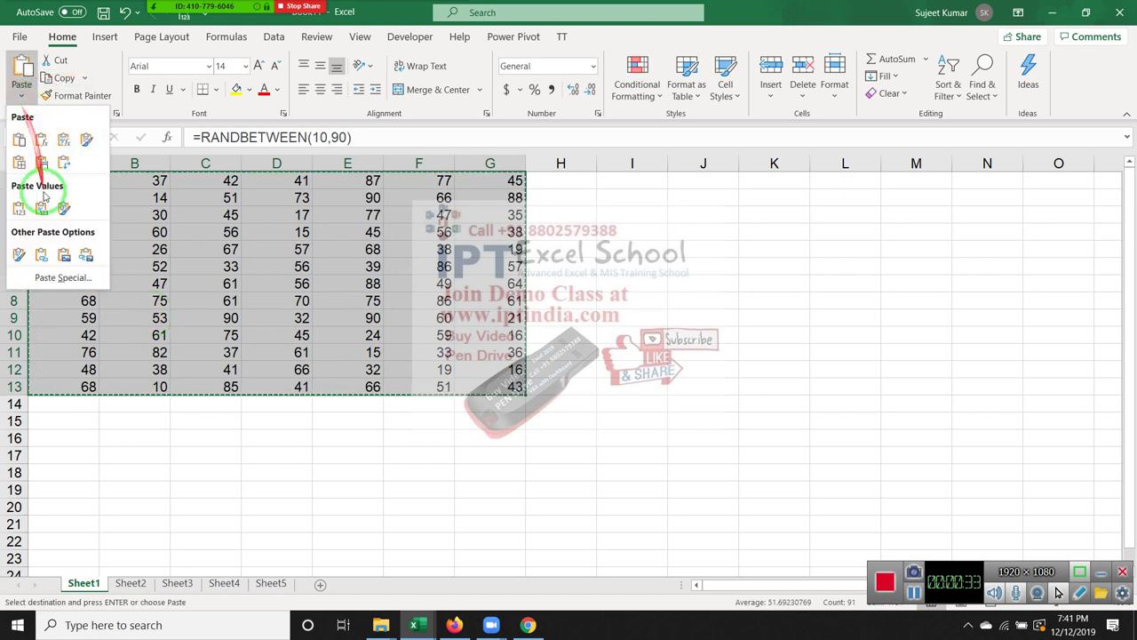
pyautogui.click(20, 209)
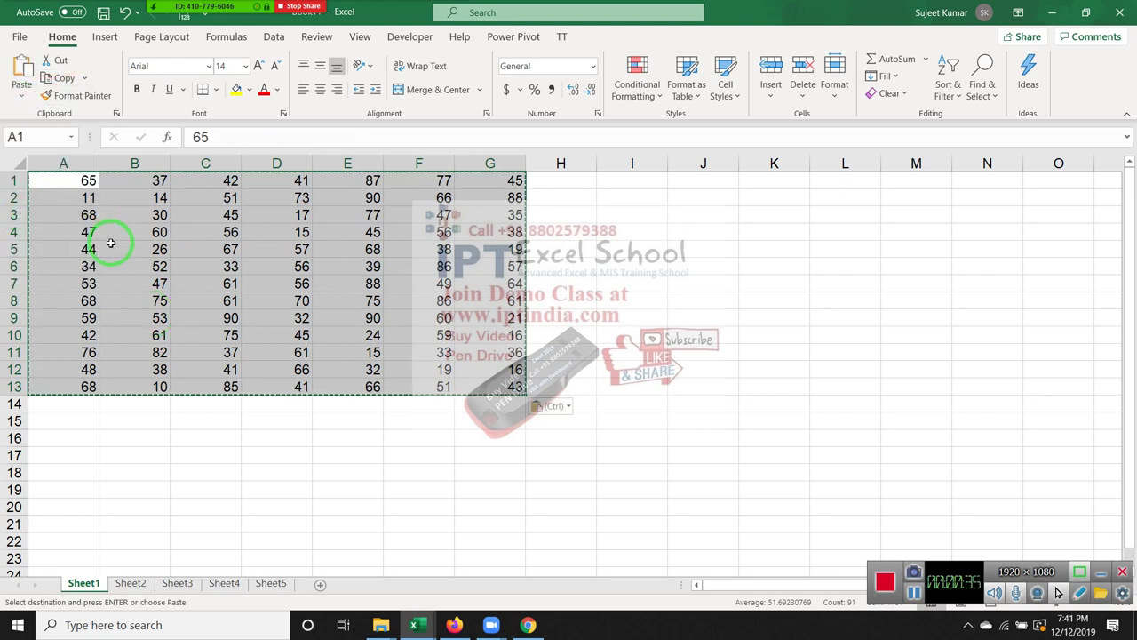
pyautogui.press('Escape')
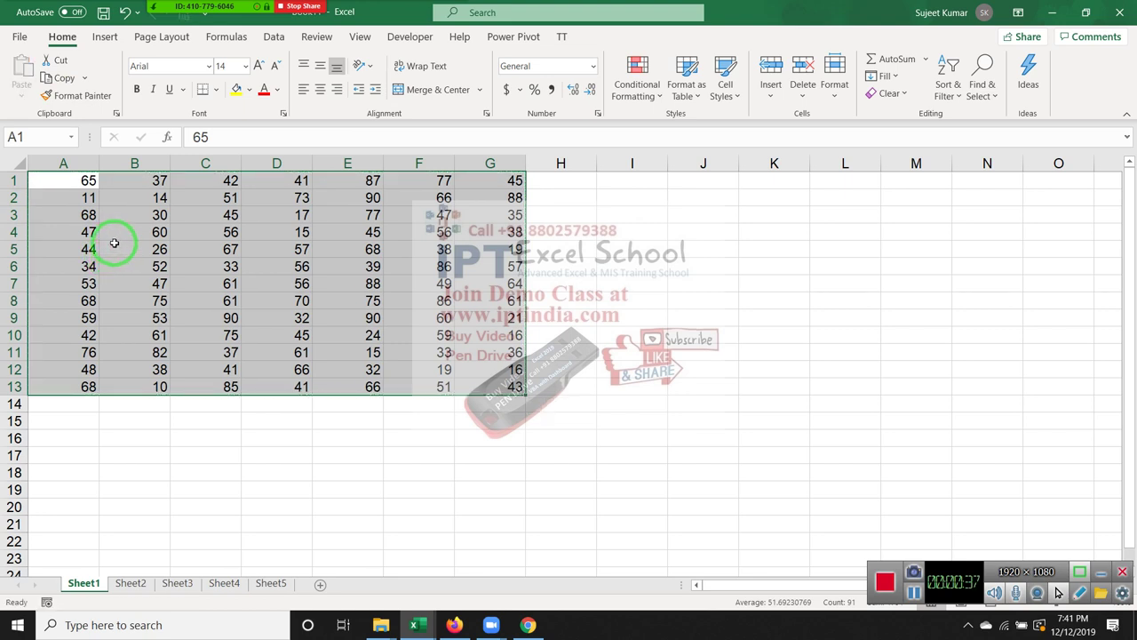
pyautogui.click(175, 229)
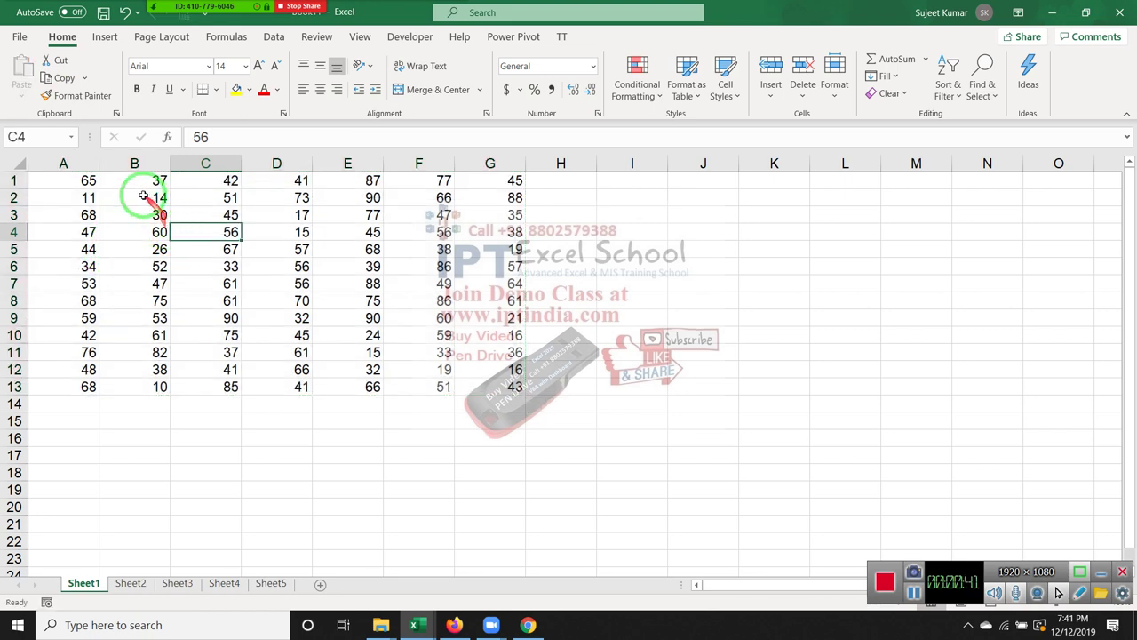
pyautogui.moveTo(72, 181); pyautogui.dragTo(473, 386)
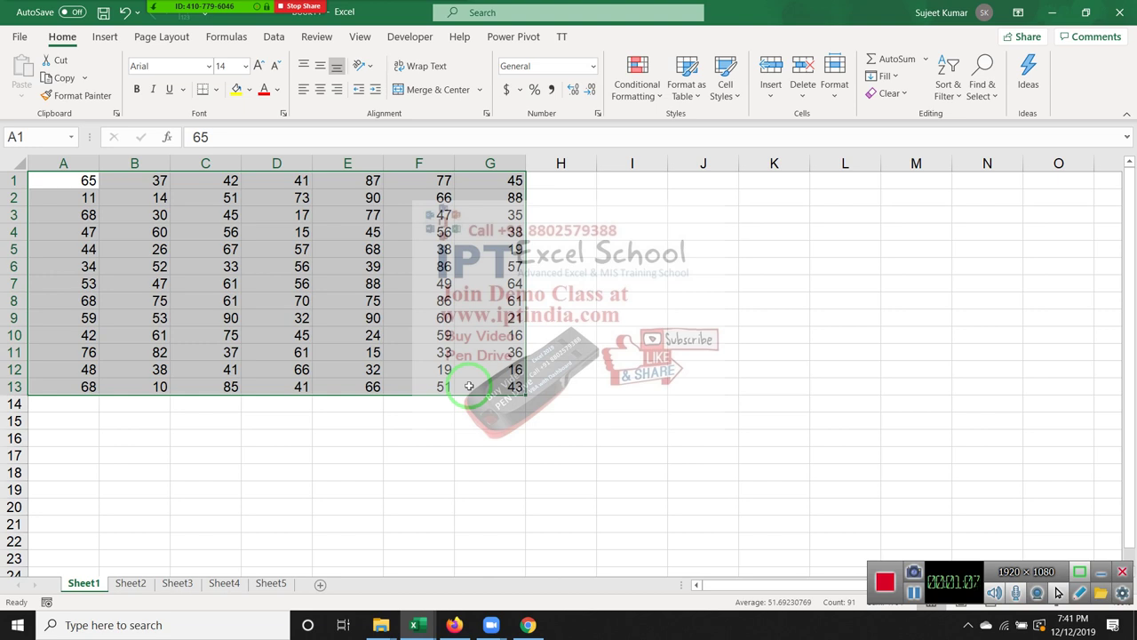
pyautogui.hotkey('ctrl', 'Home')
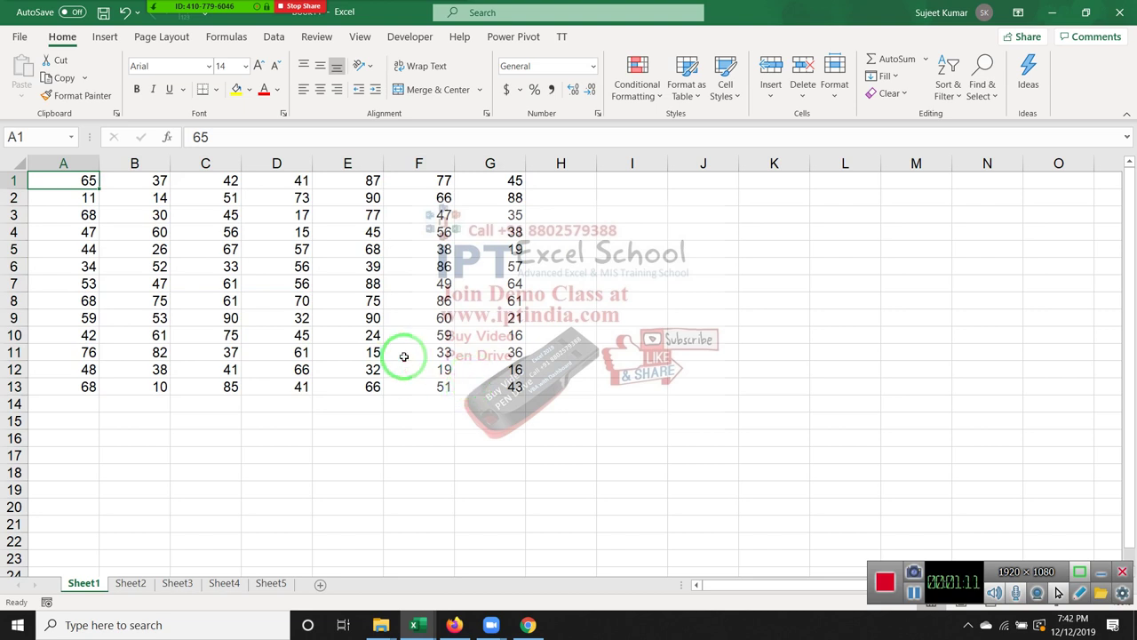
pyautogui.click(414, 613)
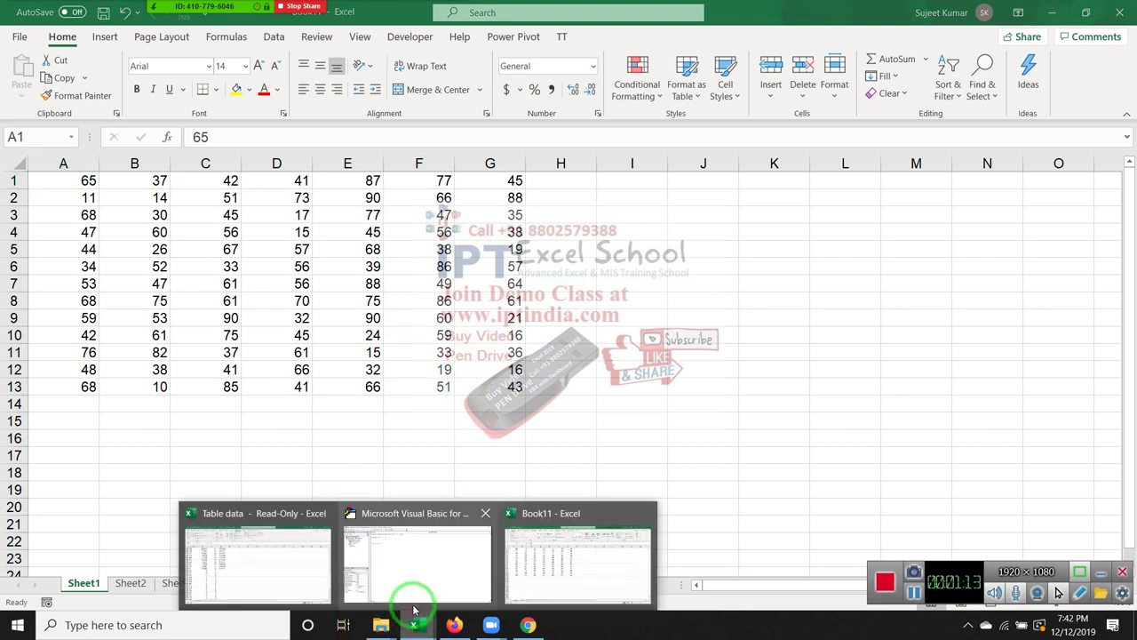
# Replace the old function code with an empty Sub rr() declaration.
pyautogui.click(421, 575)
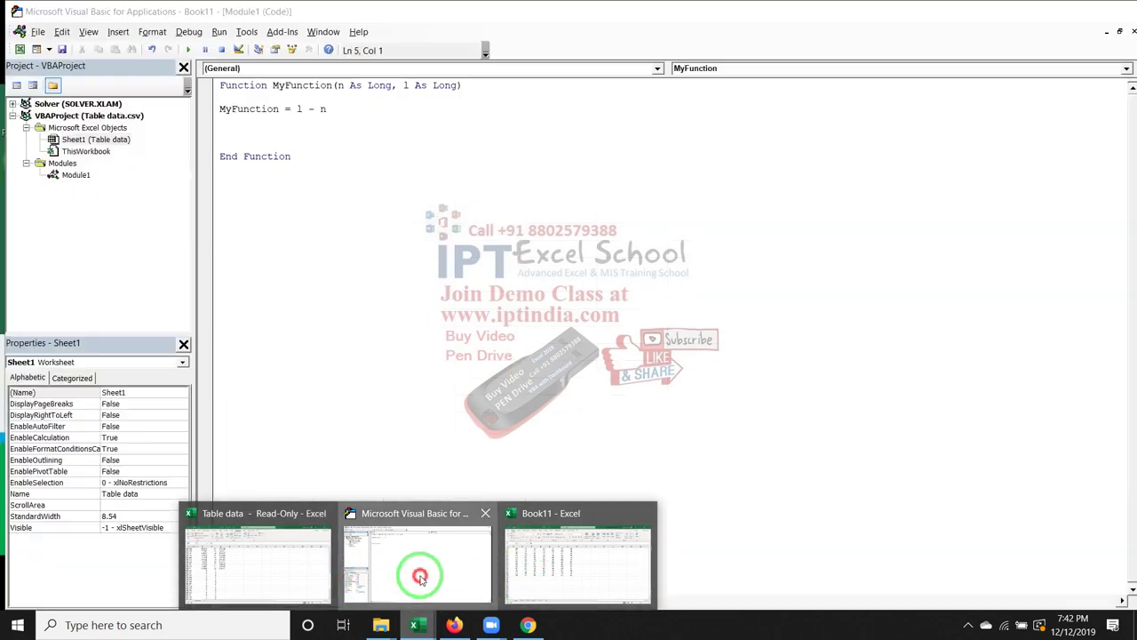
pyautogui.moveTo(309, 267); pyautogui.dragTo(200, 64)
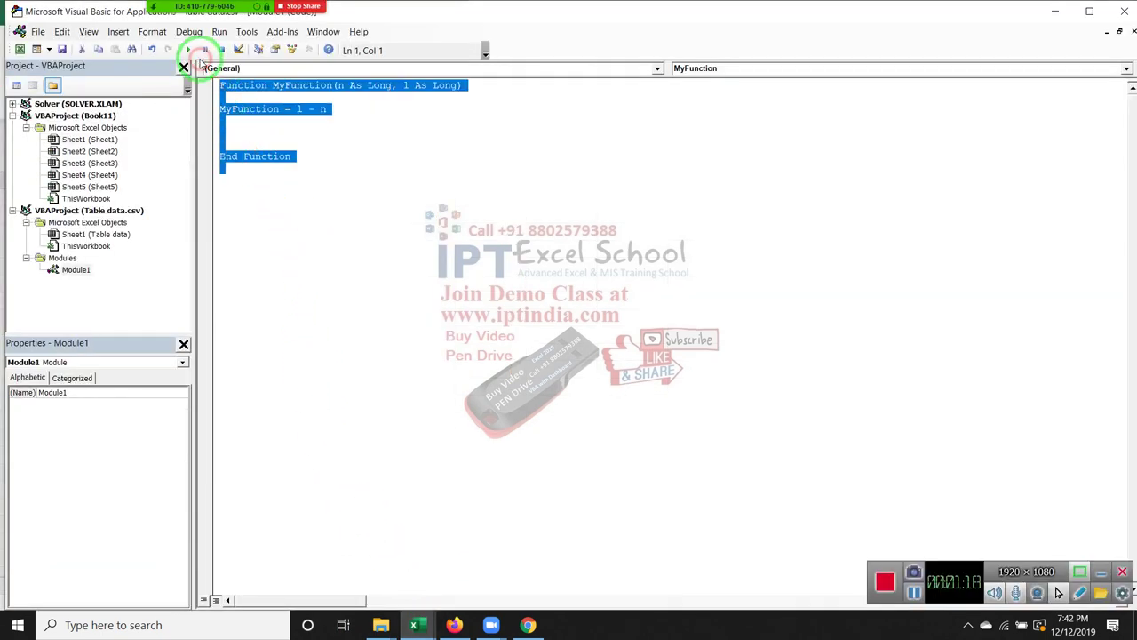
pyautogui.press('Delete')
pyautogui.write('s')
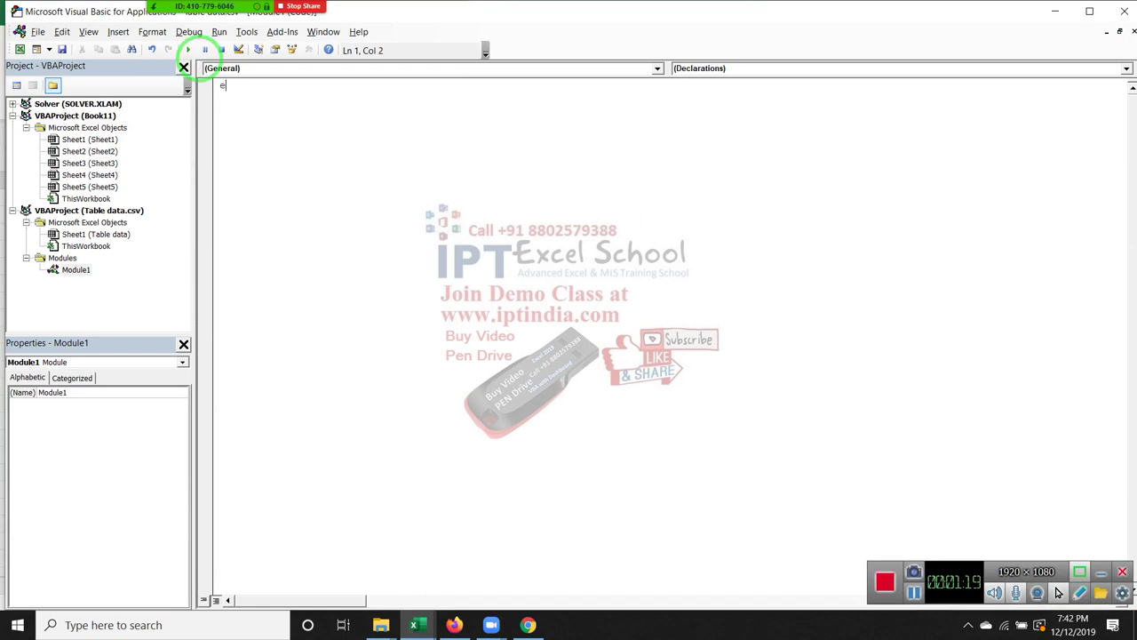
pyautogui.write('ub ')
pyautogui.write('r')
pyautogui.write('()')
pyautogui.press('Return')
pyautogui.press('Return')
pyautogui.press('Return')
pyautogui.press('Return')
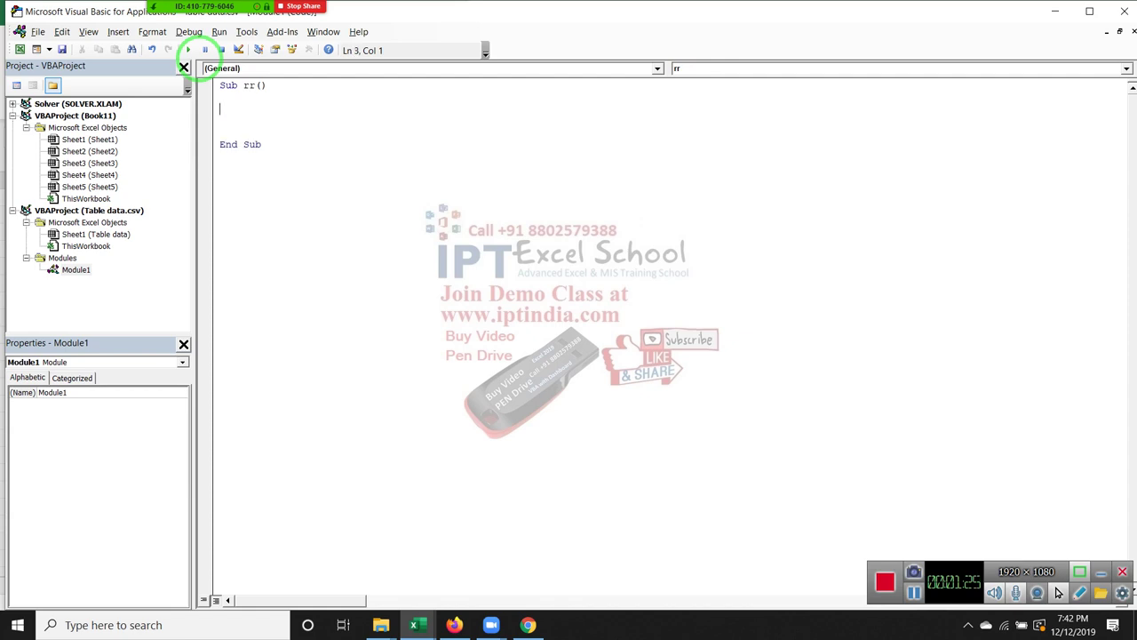
pyautogui.press('Return')
# Add Range("A1").Select and Cells(1, 1).Select lines to Sub rr, then return to Excel.
pyautogui.write('rang')
pyautogui.write('e("')
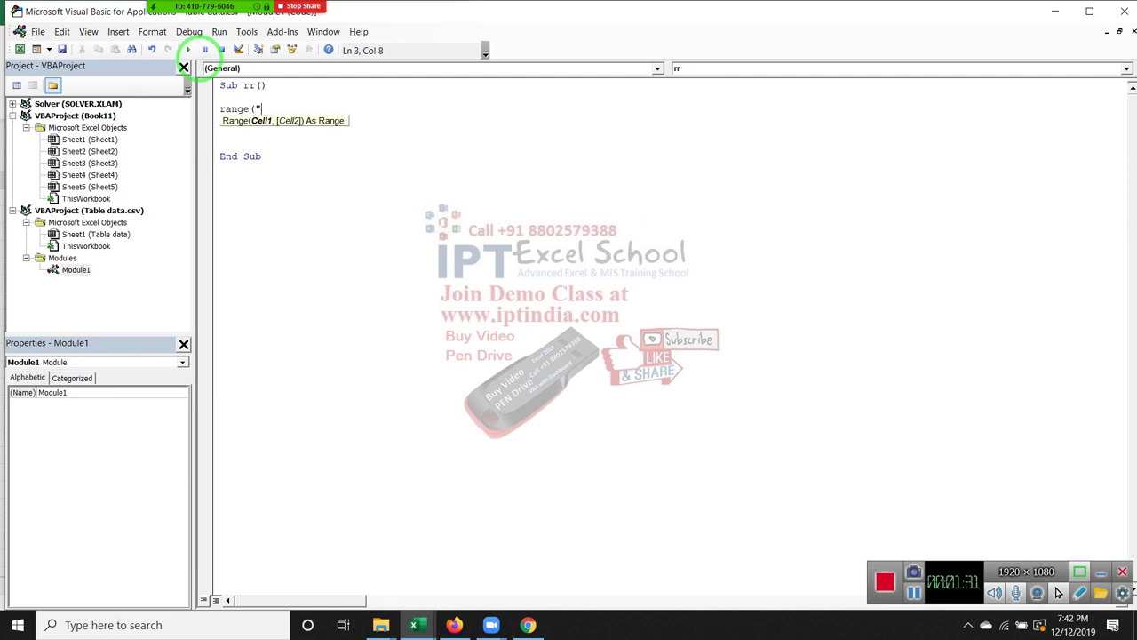
pyautogui.write('A1")')
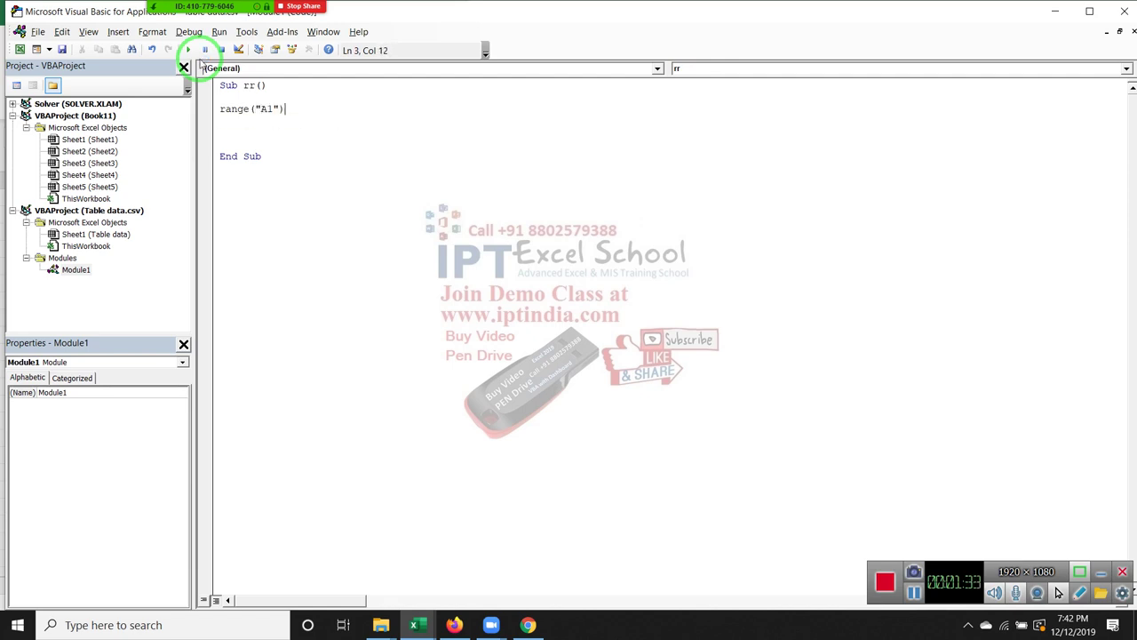
pyautogui.write('.se')
pyautogui.press('Return')
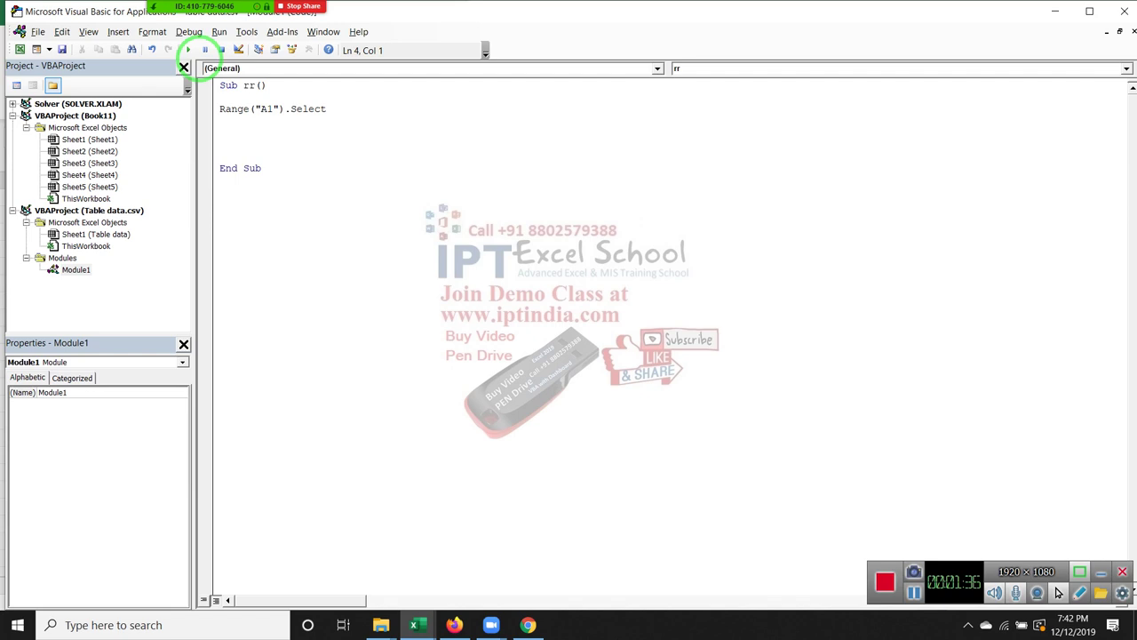
pyautogui.write('ce')
pyautogui.write('lls(1,')
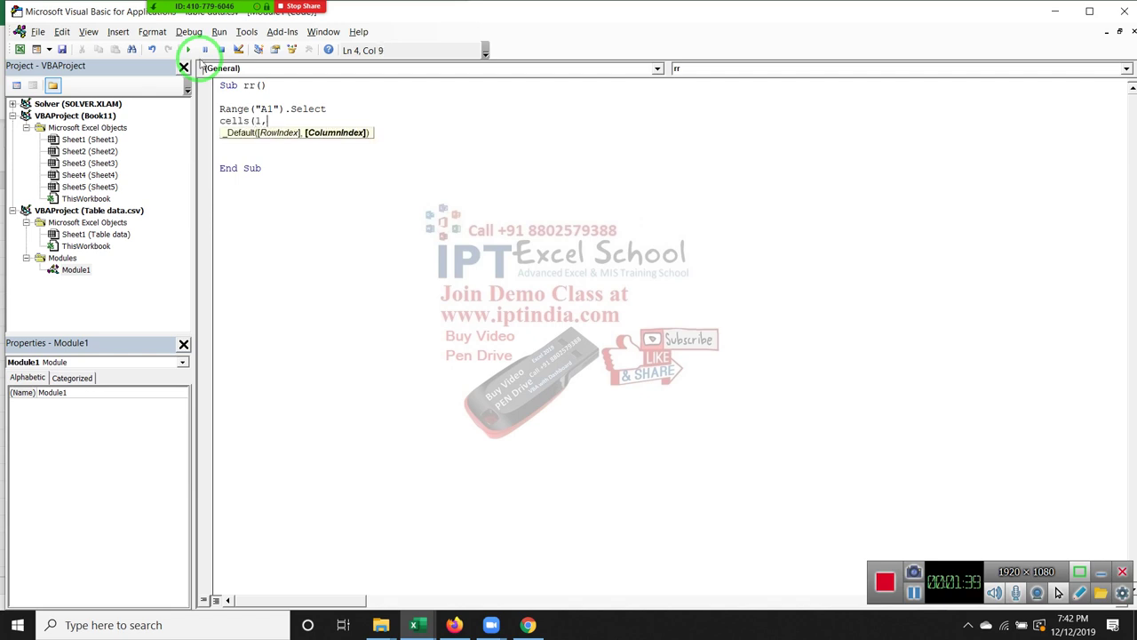
pyautogui.write('1).')
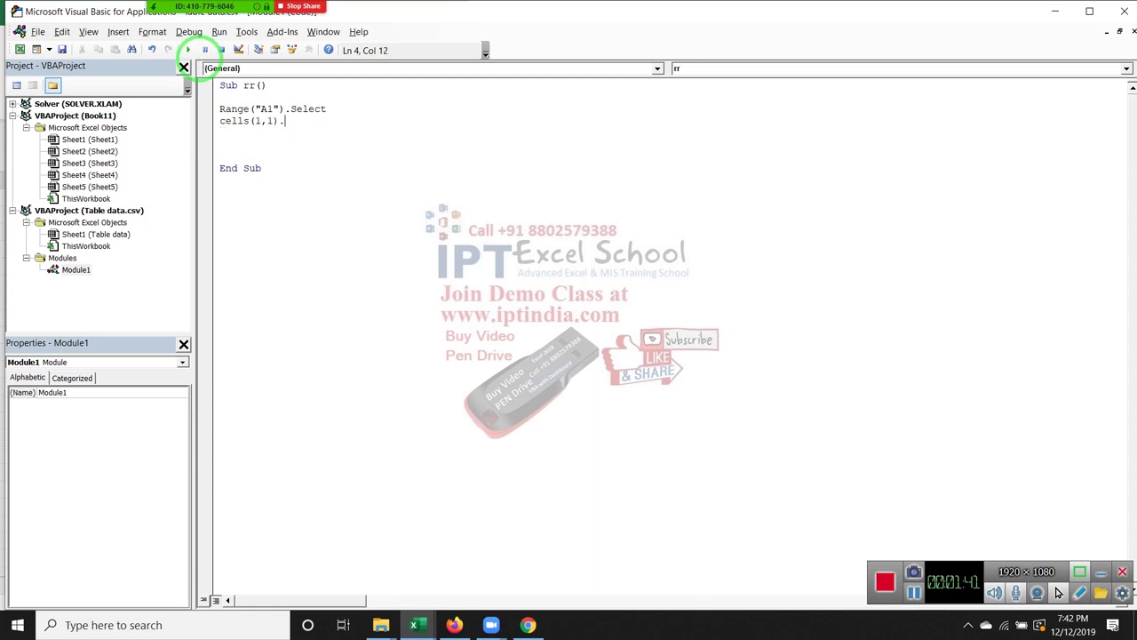
pyautogui.write('se')
pyautogui.write('lect')
pyautogui.press('Return')
pyautogui.press('Return')
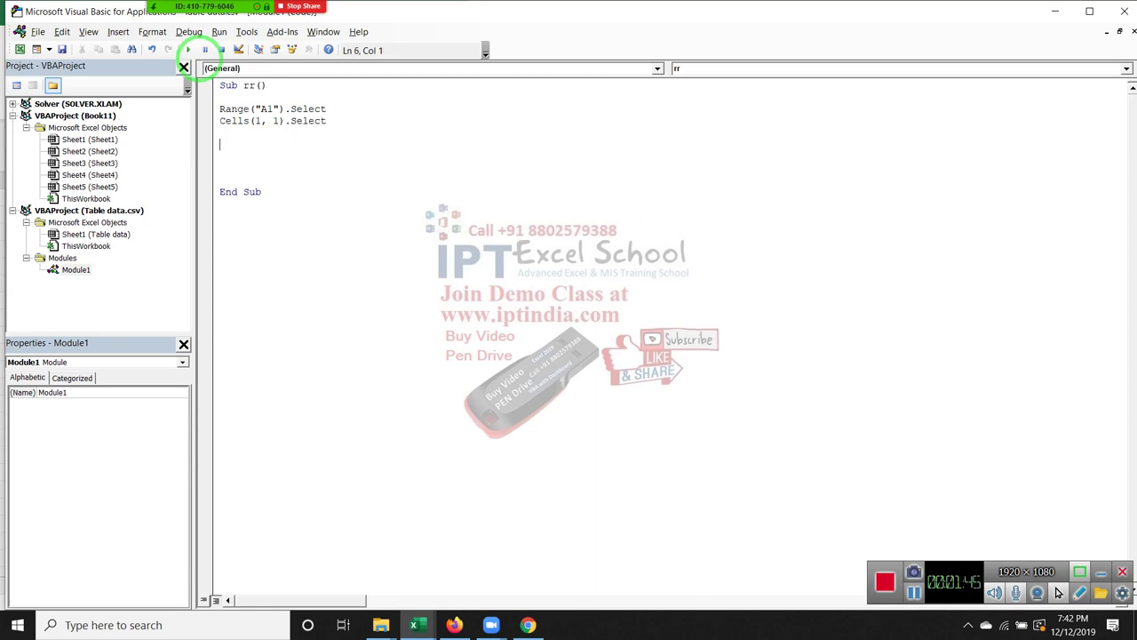
pyautogui.hotkey('alt', 'F11')
# Select A1:G13 on the sheet and add a matching Range("A1:G13").Select line.
pyautogui.click(88, 180)
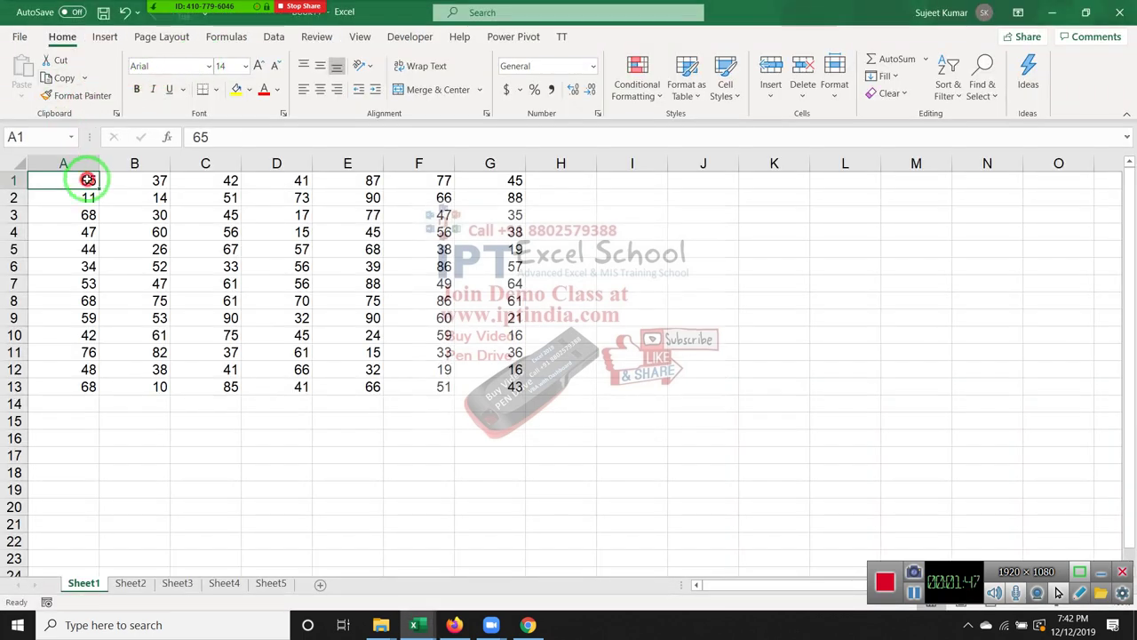
pyautogui.moveTo(88, 179)
pyautogui.mouseDown()
pyautogui.moveTo(460, 387)
pyautogui.moveTo(488, 387)
pyautogui.mouseUp()
pyautogui.hotkey('alt', 'F11')
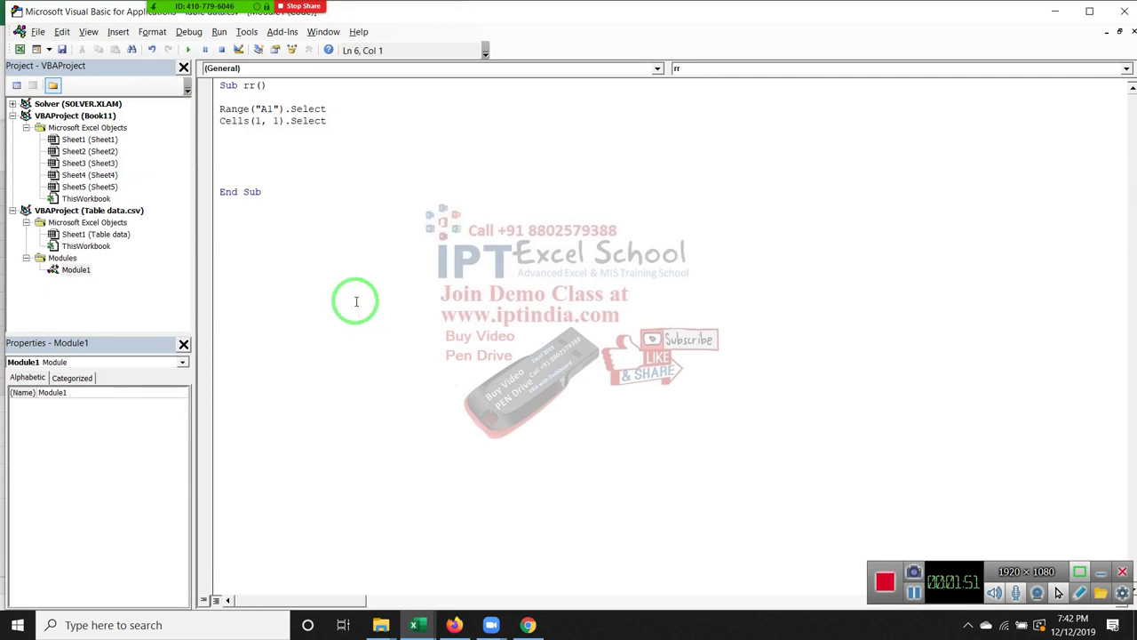
pyautogui.write('range')
pyautogui.write('("A')
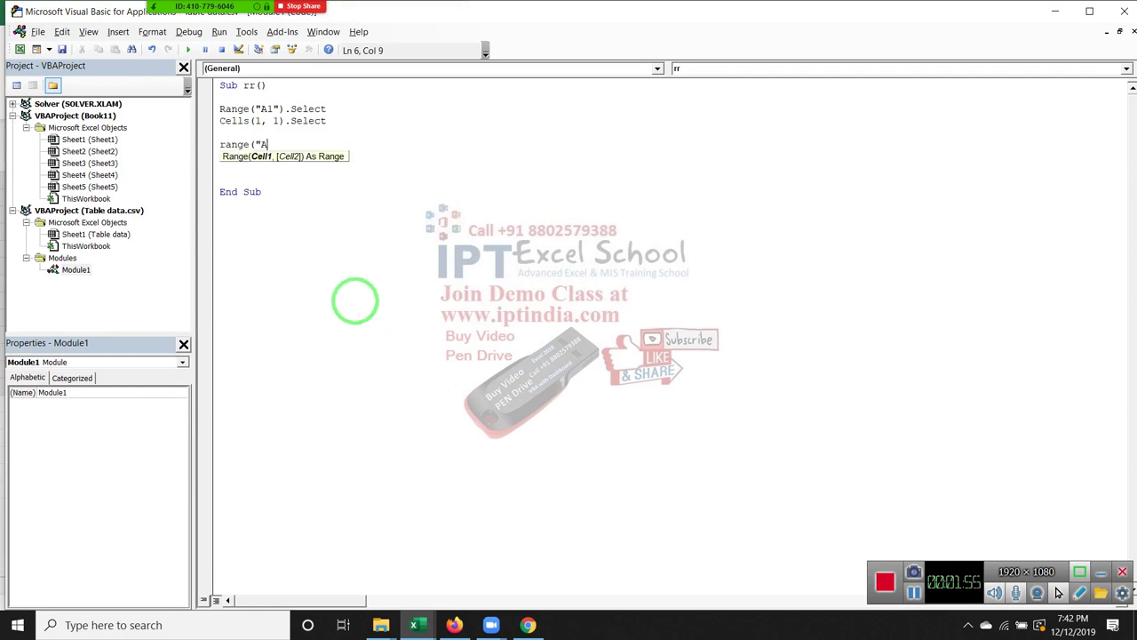
pyautogui.write('1')
pyautogui.write(':G12')
pyautogui.press('BackSpace')
pyautogui.write('3')
pyautogui.write('").se')
pyautogui.press('Return')
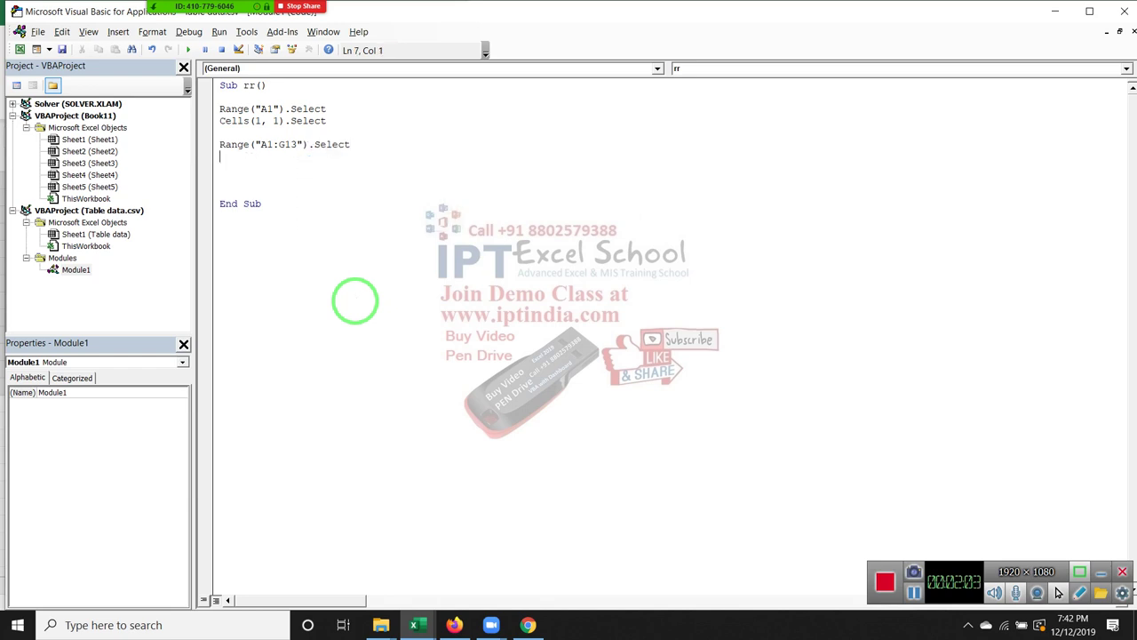
# Add a Range("A1", "G13").Select line on line 7.
pyautogui.write('range')
pyautogui.write('("A')
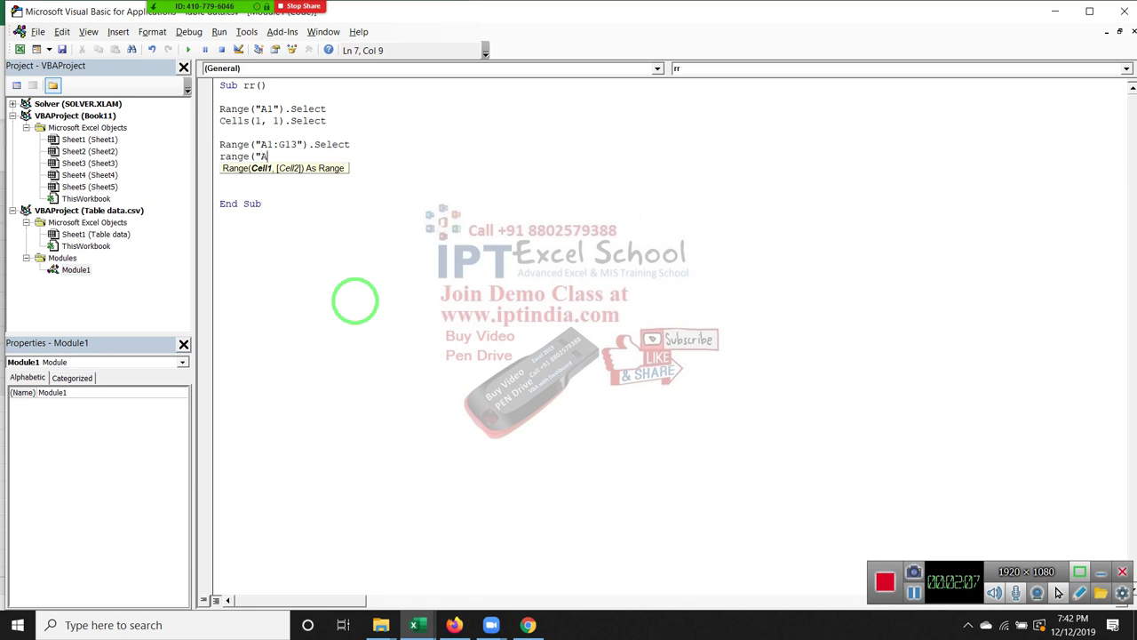
pyautogui.write('1"')
pyautogui.write(',"G13')
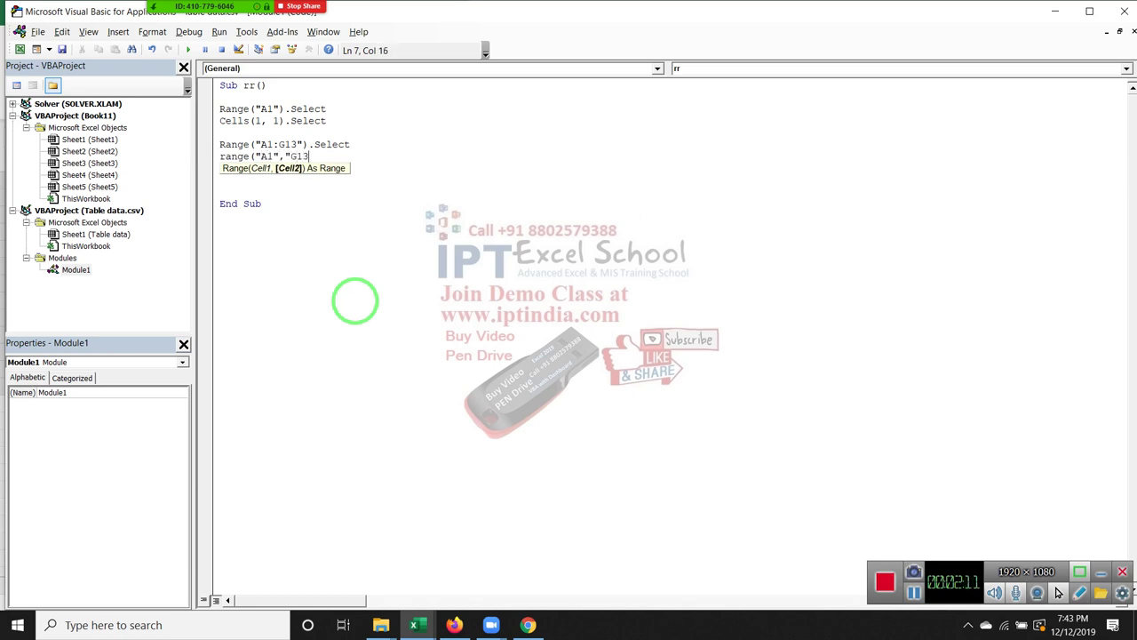
pyautogui.write('")')
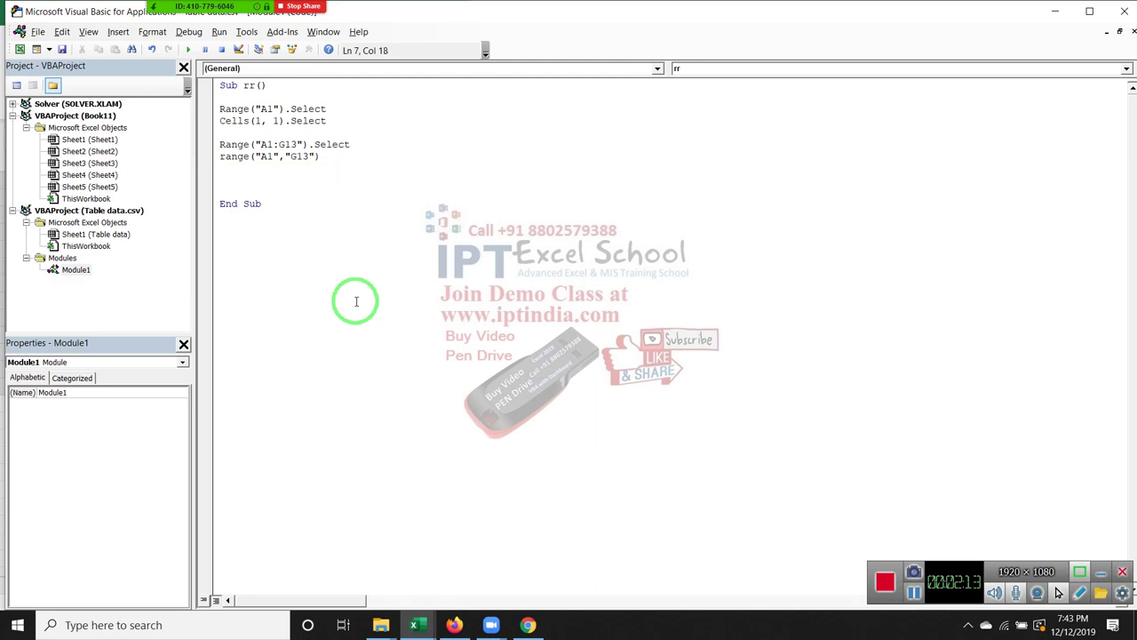
pyautogui.write('.se')
pyautogui.press('Tab')
pyautogui.press('Return')
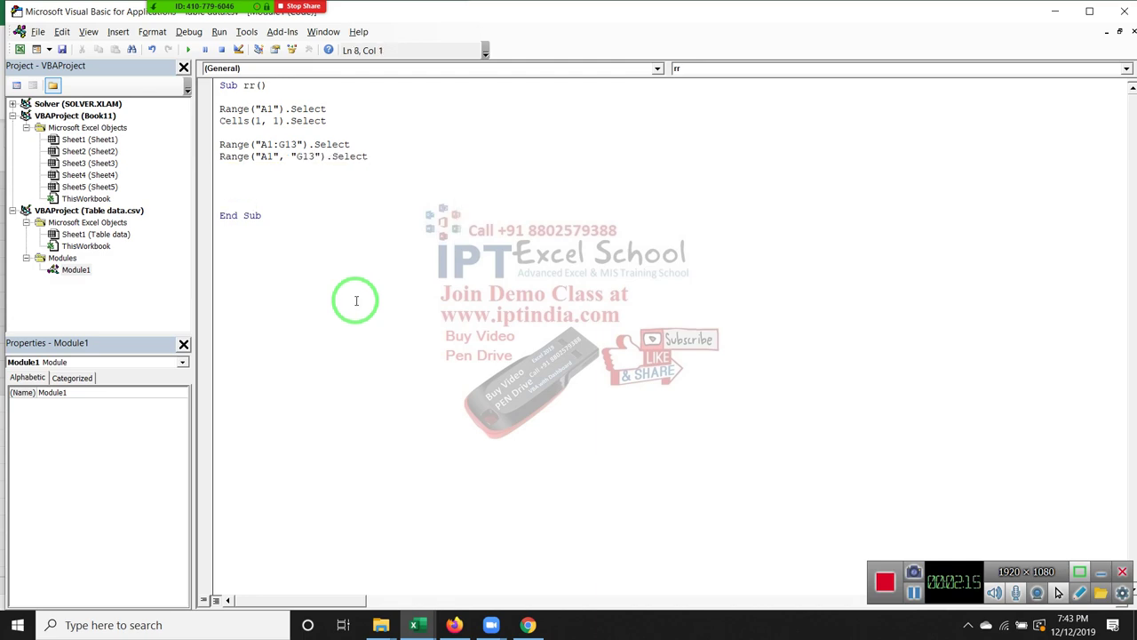
# Rerun macro rr to reselect A1:G13, leave D5 active, and return to the code.
pyautogui.press('F5')
pyautogui.hotkey('alt', 'F11')
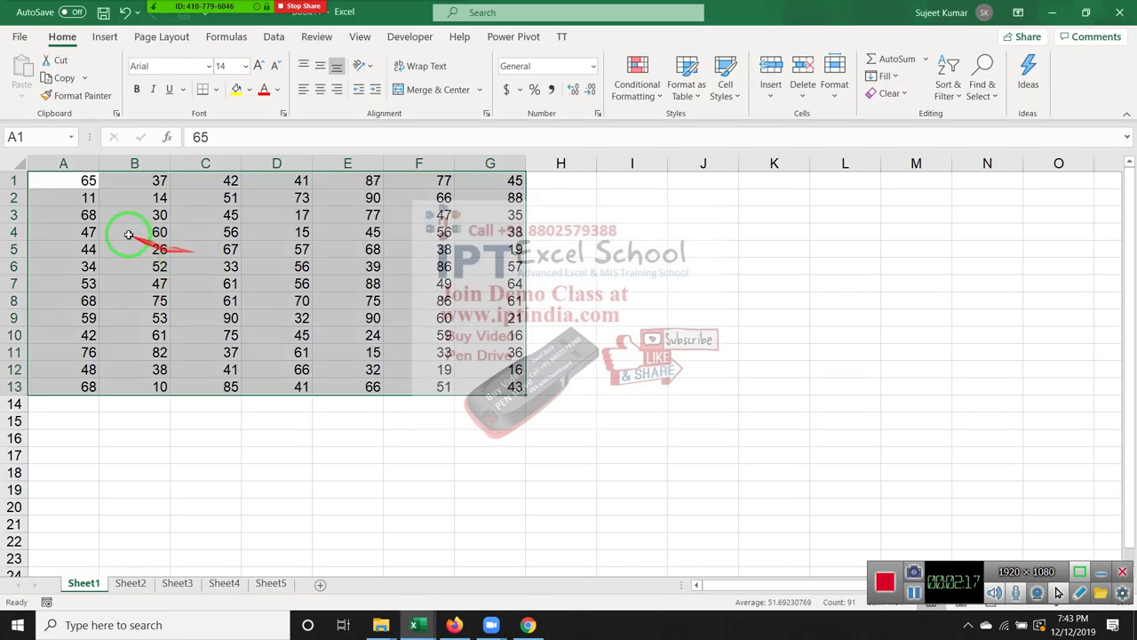
pyautogui.click(53, 183)
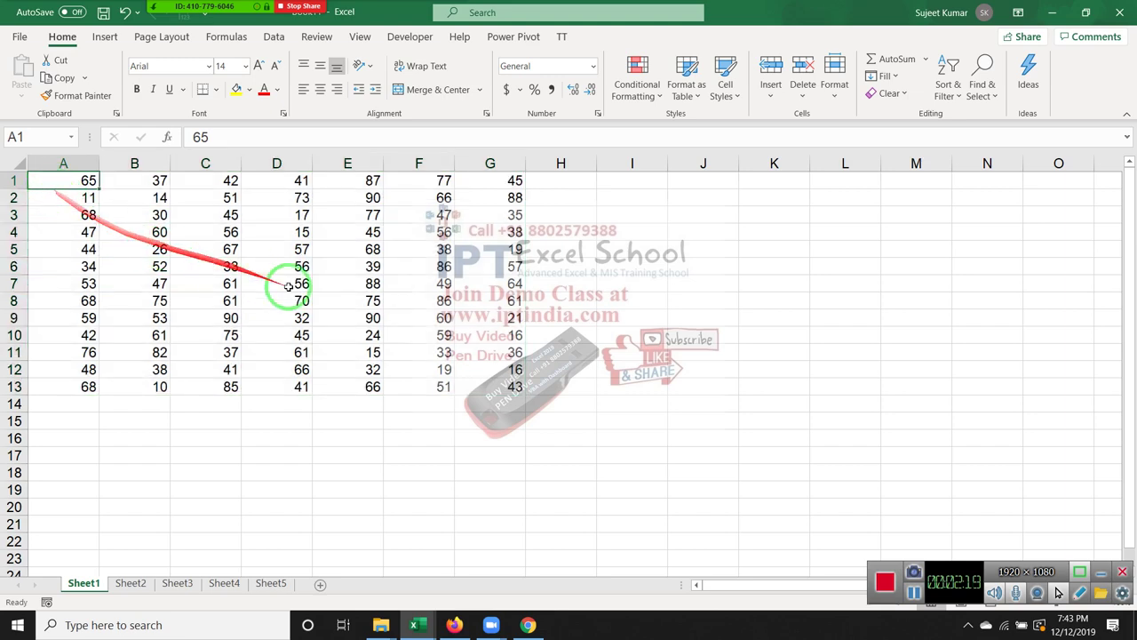
pyautogui.hotkey('ctrl', 'a')
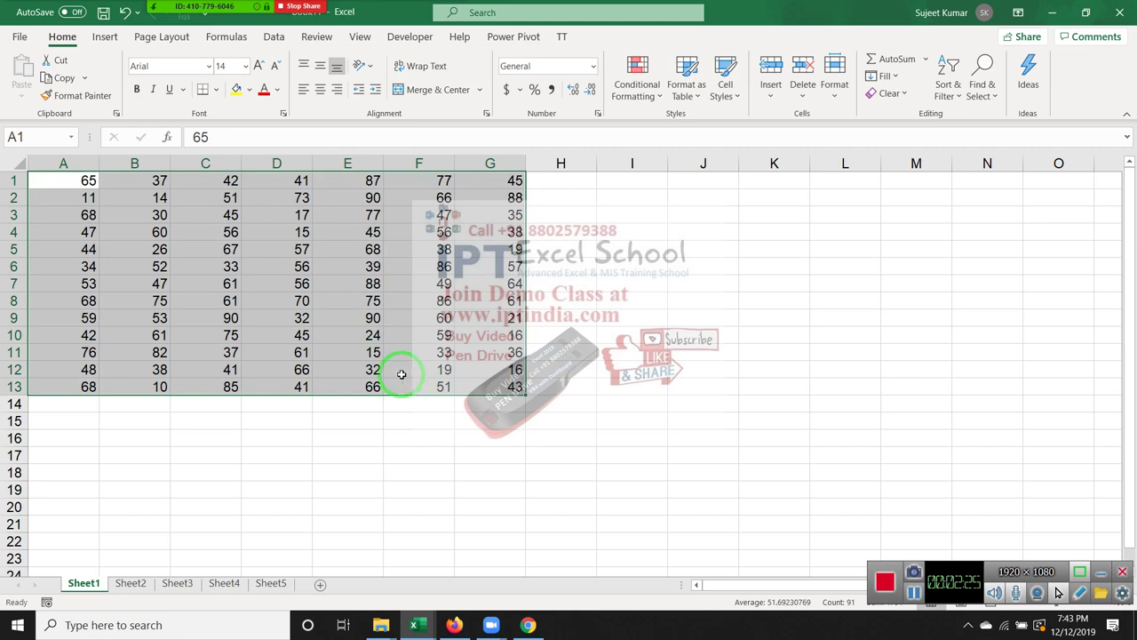
pyautogui.click(299, 249)
pyautogui.hotkey('alt', 'F11')
pyautogui.click(264, 190)
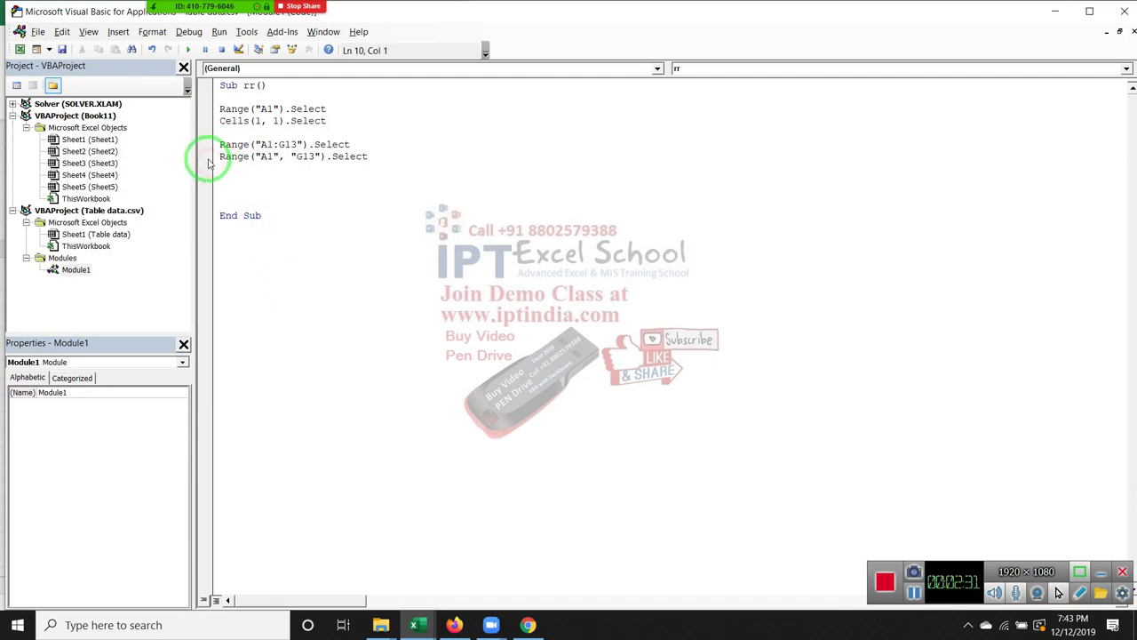
pyautogui.click(205, 157)
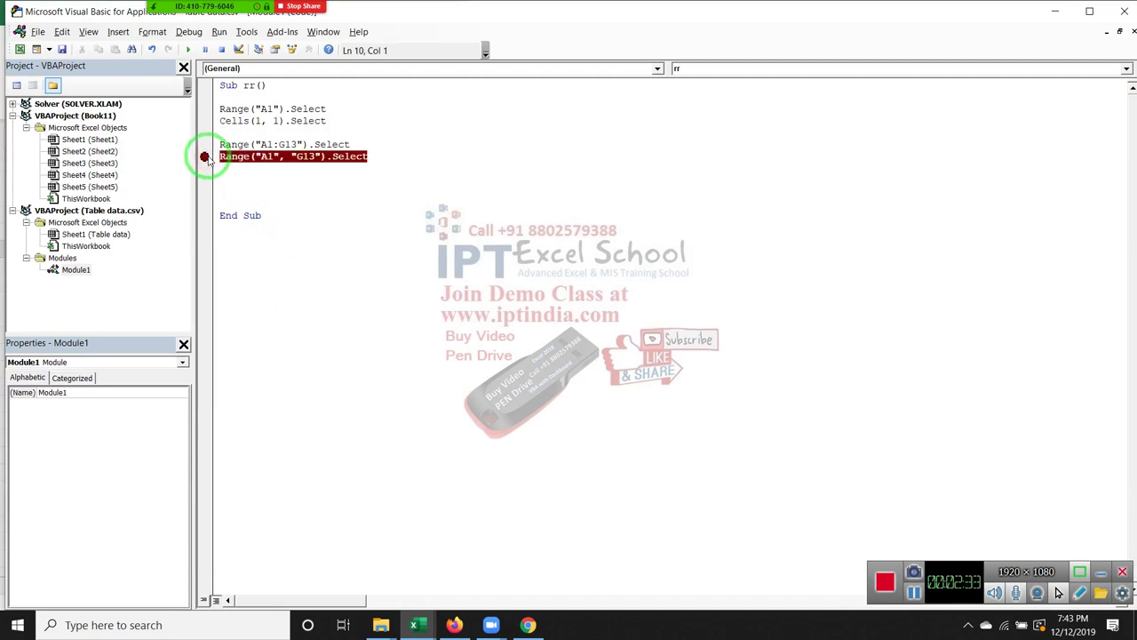
pyautogui.click(206, 157)
pyautogui.click(205, 146)
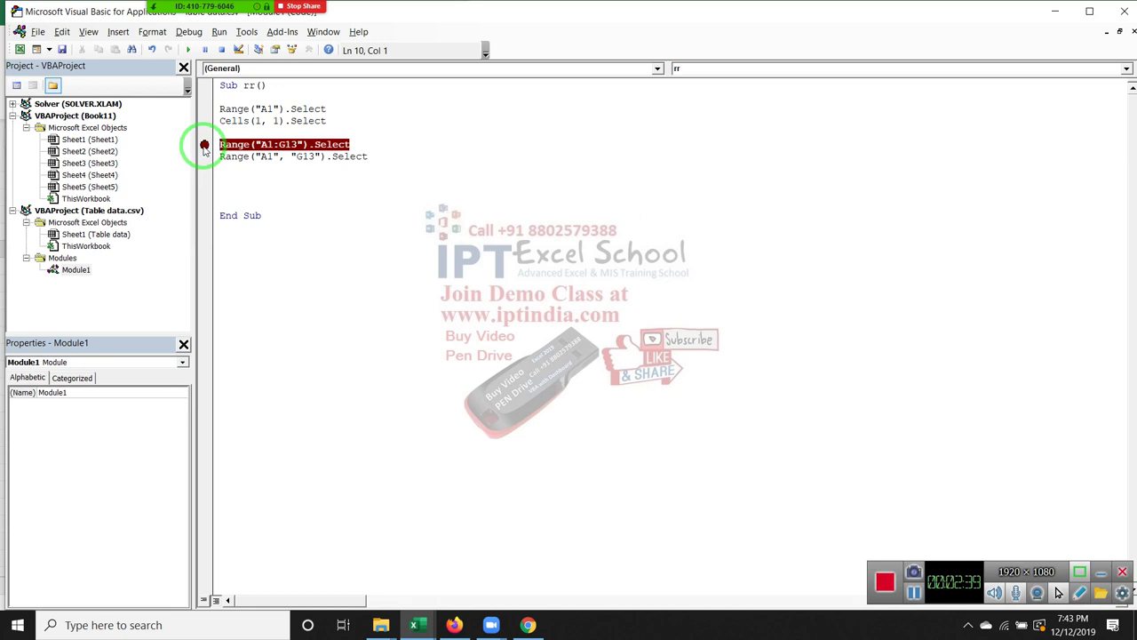
pyautogui.click(205, 146)
pyautogui.click(205, 156)
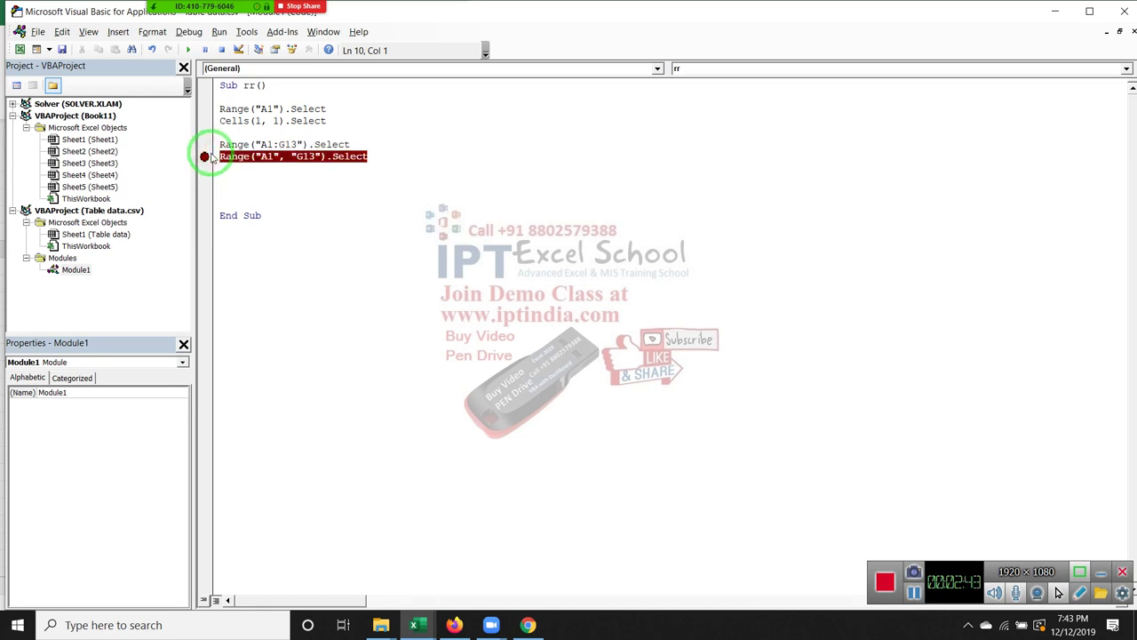
pyautogui.doubleClick(267, 156)
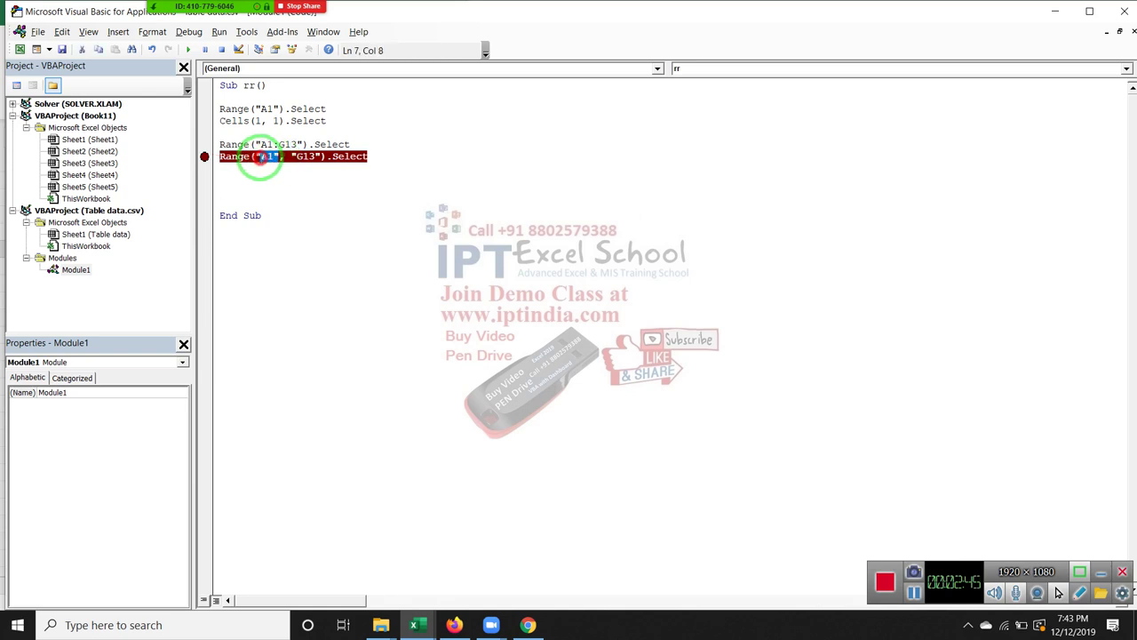
pyautogui.moveTo(296, 156); pyautogui.dragTo(284, 157)
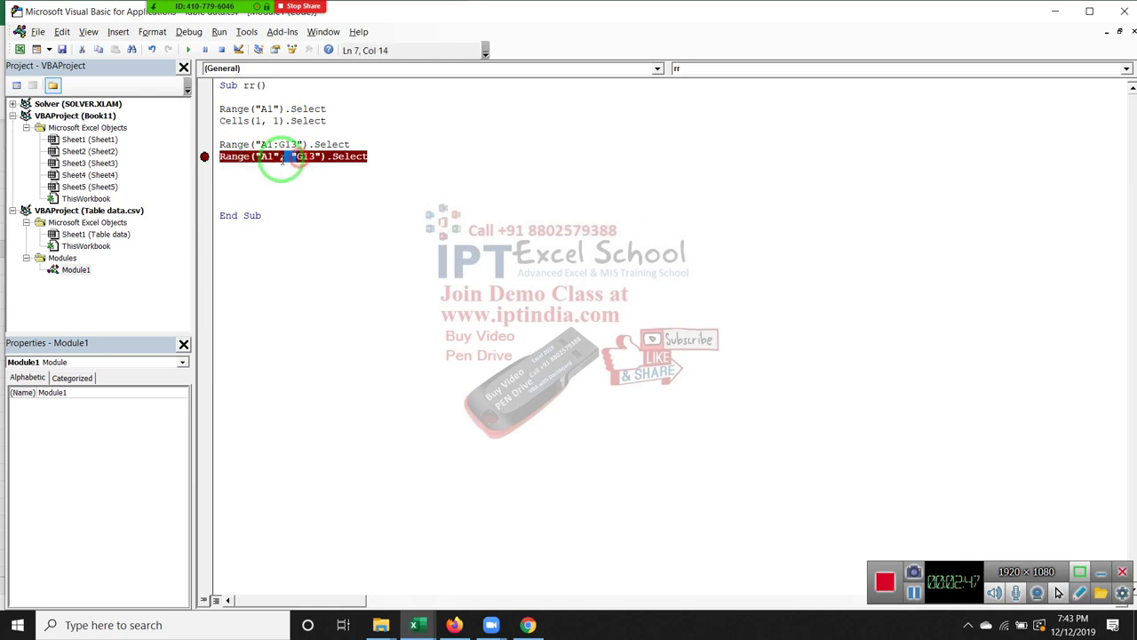
pyautogui.click(203, 157)
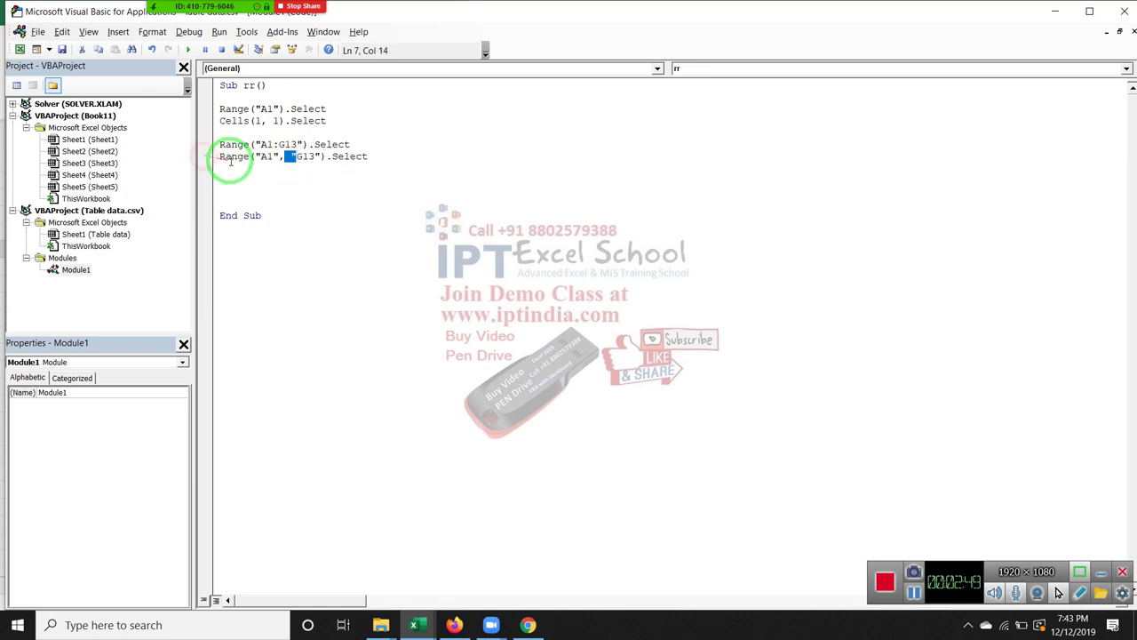
pyautogui.click(228, 171)
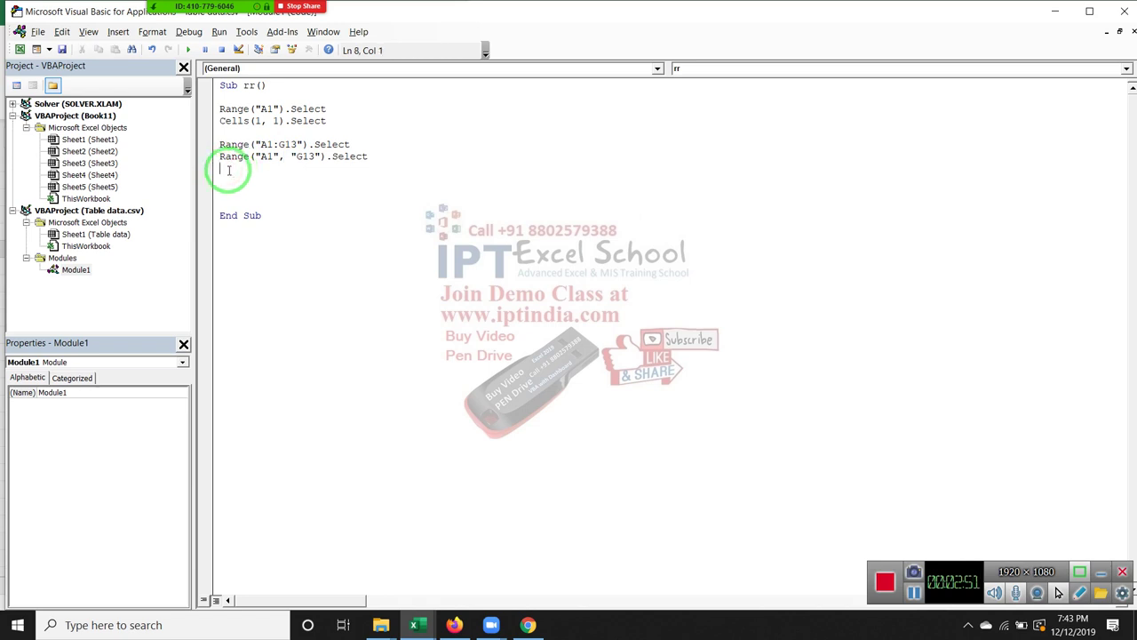
# Add a Range("A1").CurrentRegion.Select line to Sub rr and make A1 active in Excel.
pyautogui.press('Return')
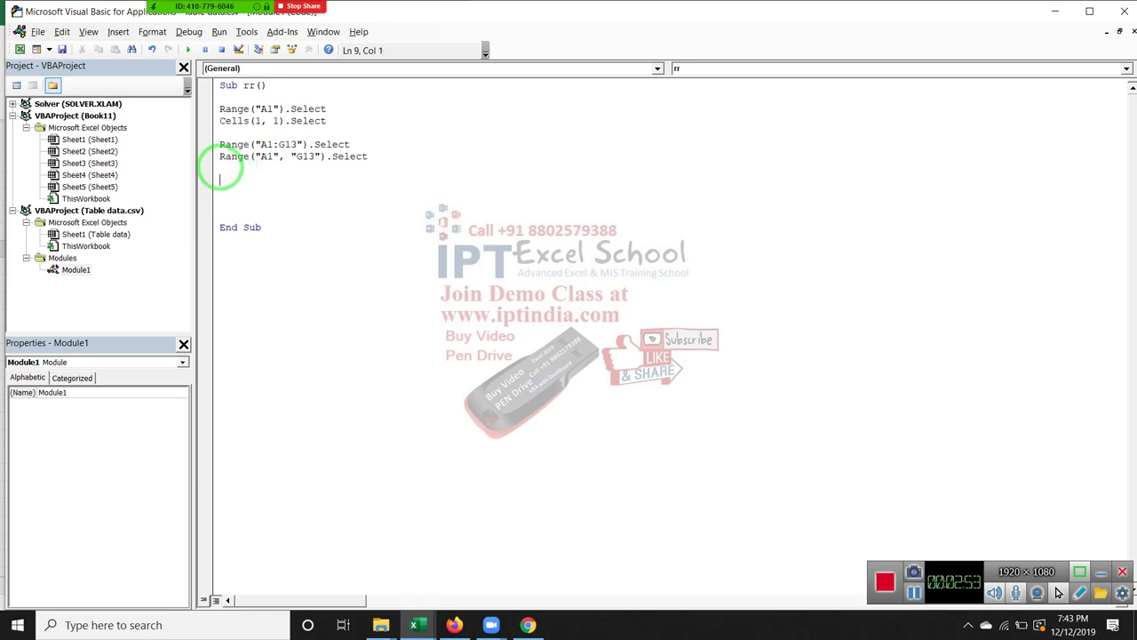
pyautogui.write('ra')
pyautogui.write('nge')
pyautogui.write('("')
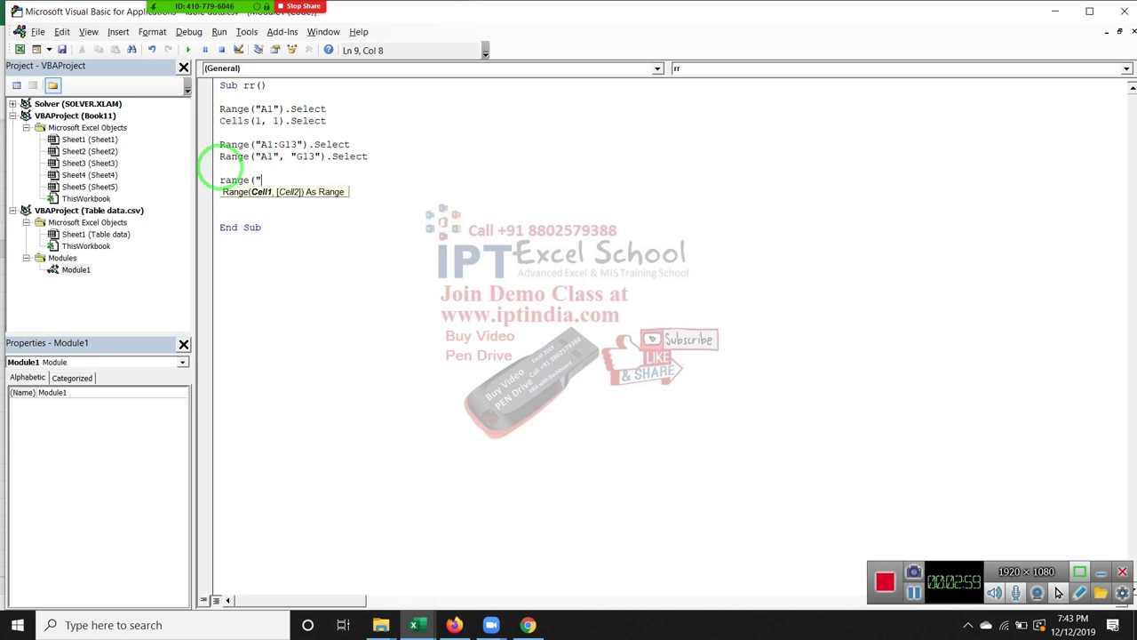
pyautogui.write('A1")')
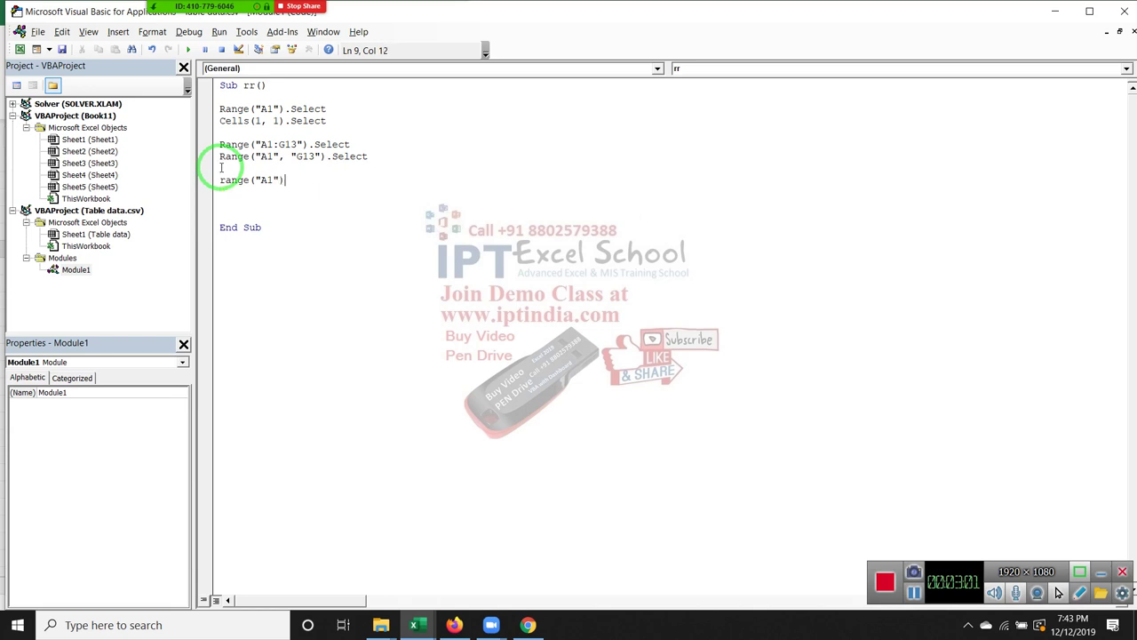
pyautogui.write('.cu')
pyautogui.press('Down')
pyautogui.press('Tab')
pyautogui.write('.sel')
pyautogui.press('Tab')
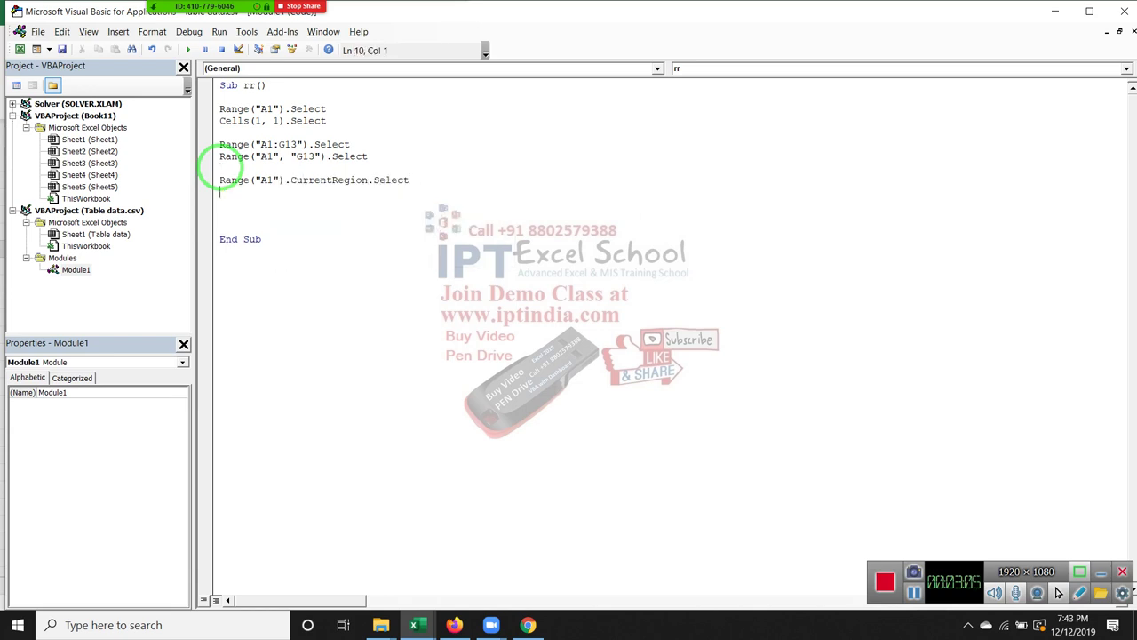
pyautogui.hotkey('alt', 'F11')
pyautogui.click(78, 178)
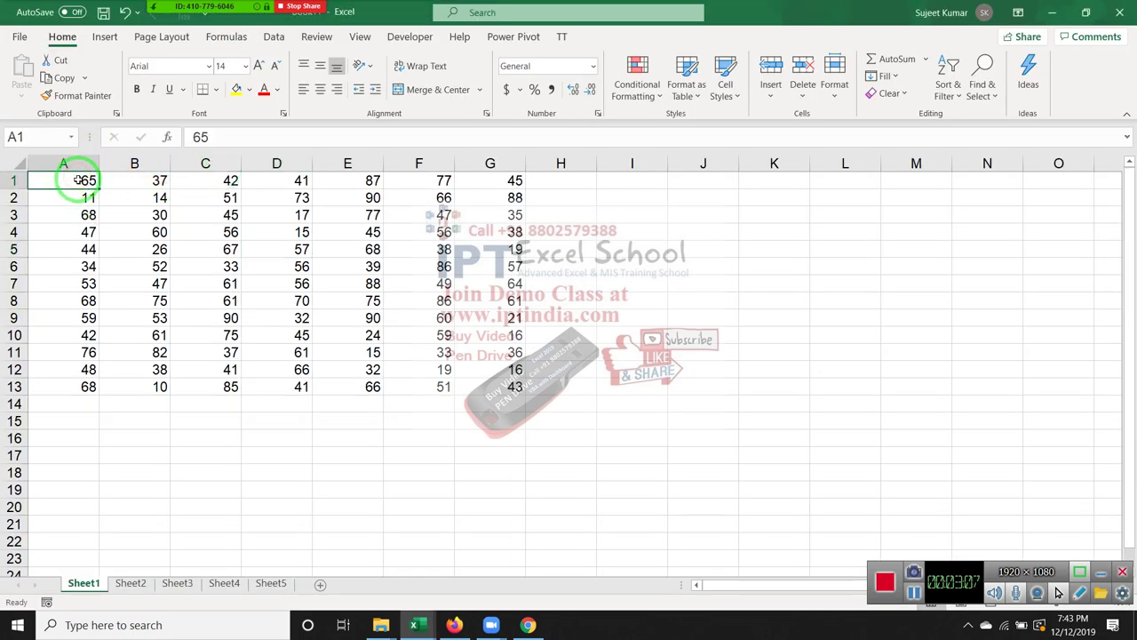
# Rerun the CurrentRegion macro with D6, A1, B1 and B2 active, each selecting A1:G13.
pyautogui.hotkey('ctrl', 'a')
pyautogui.click(281, 269)
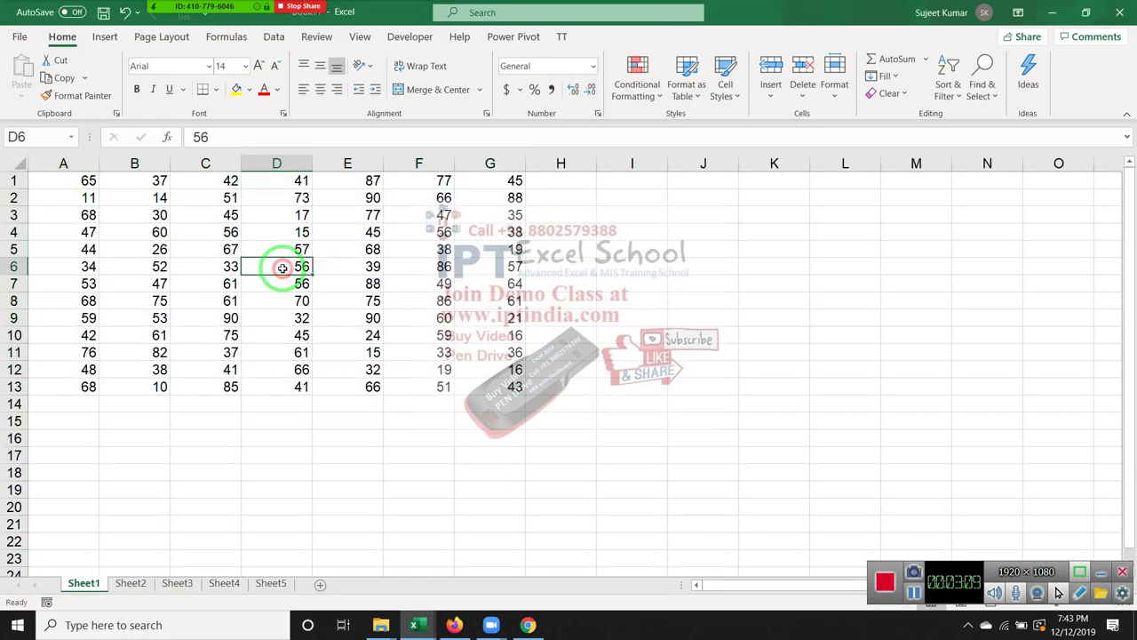
pyautogui.hotkey('ctrl', 'a')
pyautogui.click(84, 182)
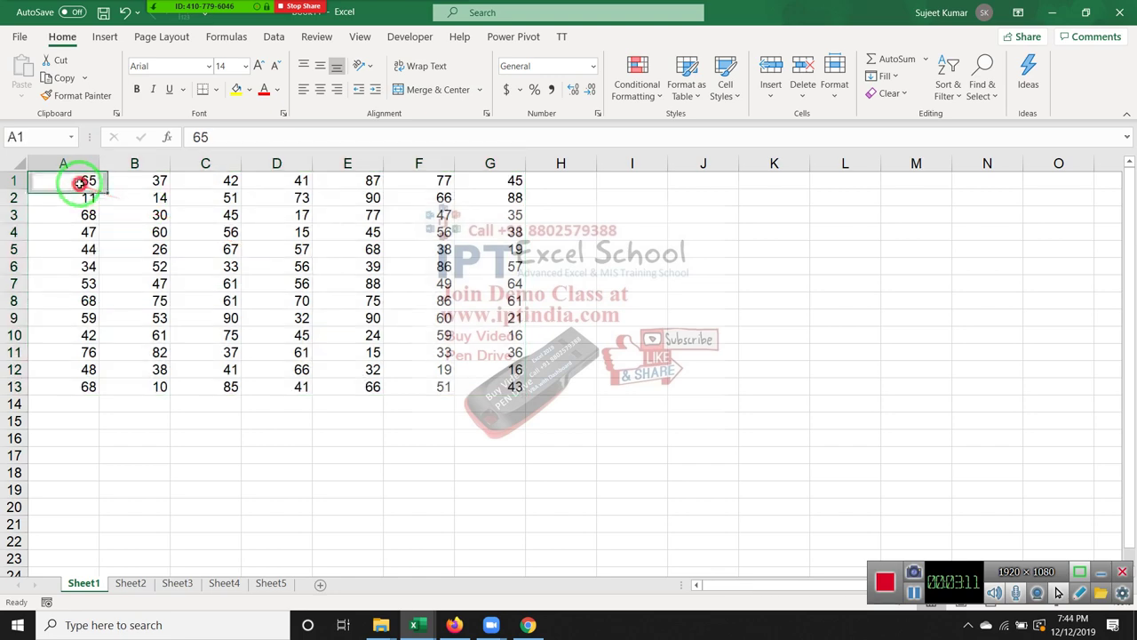
pyautogui.hotkey('ctrl', 'a')
pyautogui.click(104, 183)
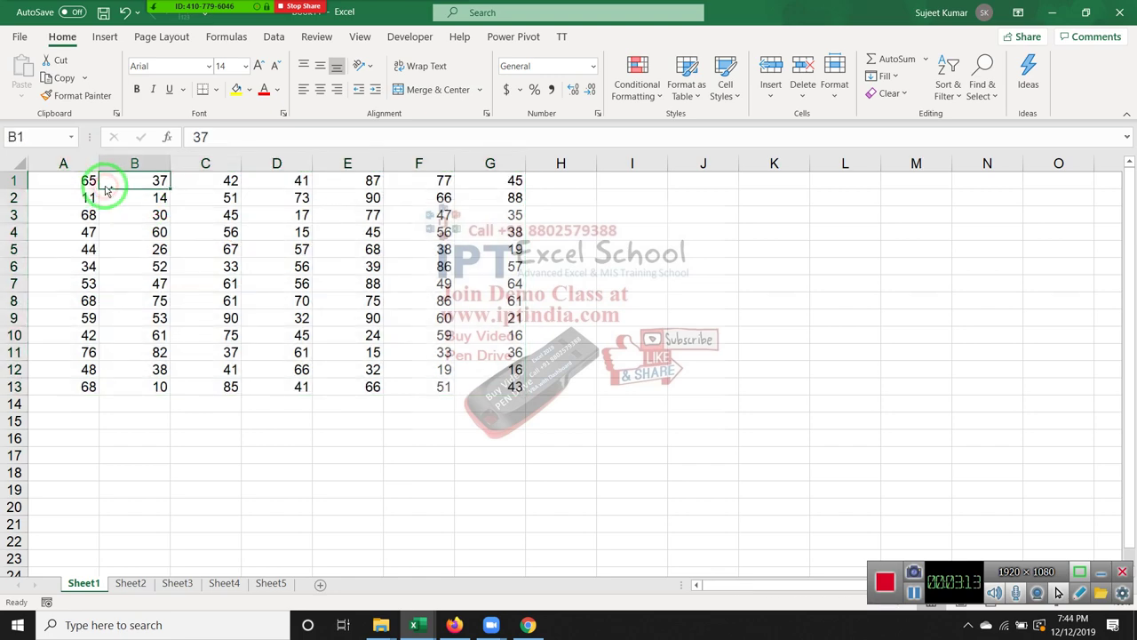
pyautogui.hotkey('ctrl', 'a')
pyautogui.click(138, 197)
pyautogui.hotkey('ctrl', 'a')
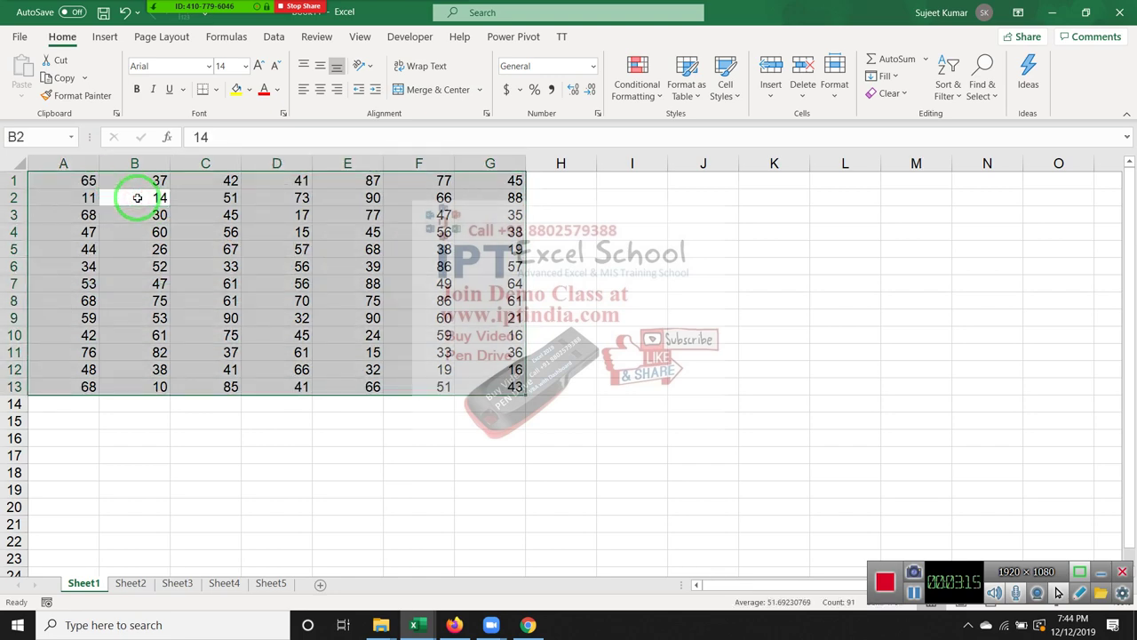
pyautogui.click(92, 180)
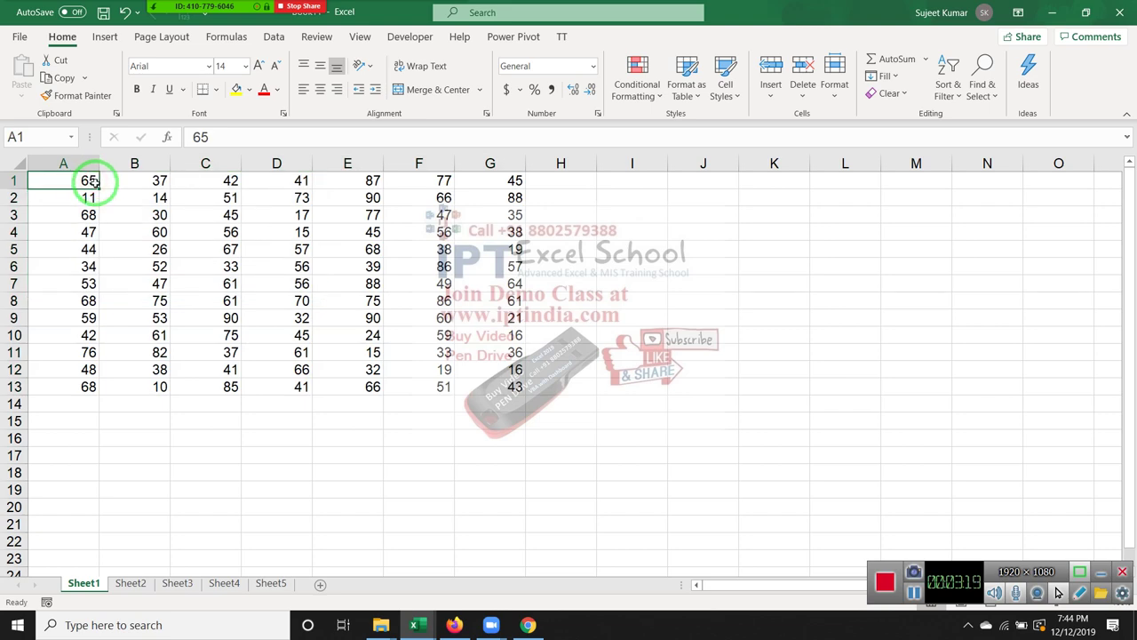
pyautogui.hotkey('ctrl', 'a')
pyautogui.click(143, 195)
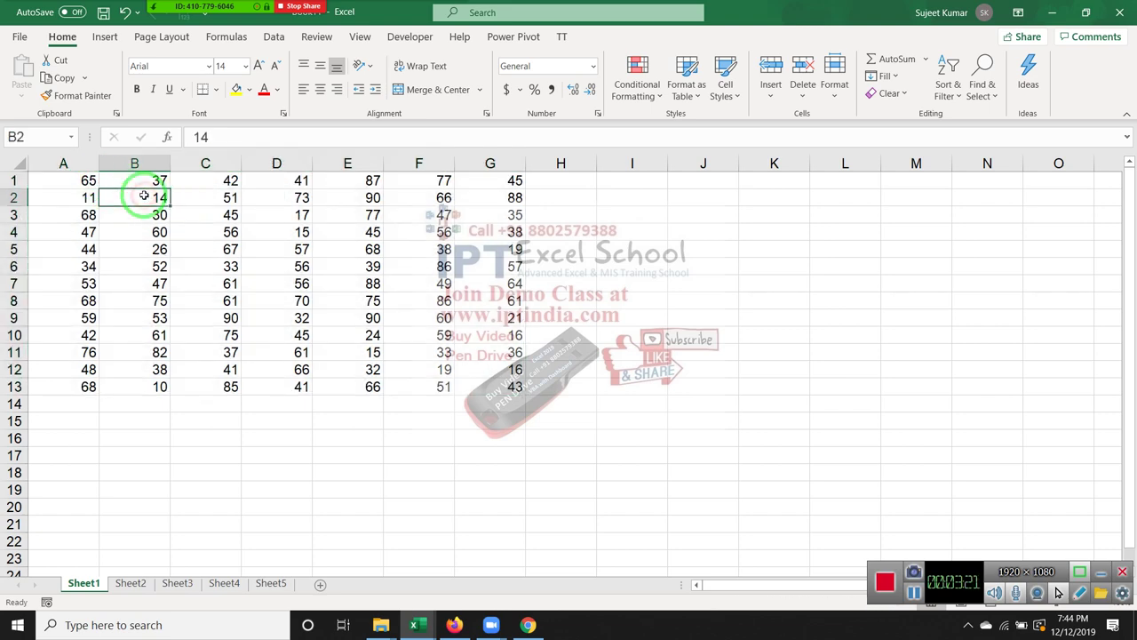
pyautogui.hotkey('ctrl', 'a')
pyautogui.click(143, 195)
pyautogui.hotkey('alt', 'Tab')
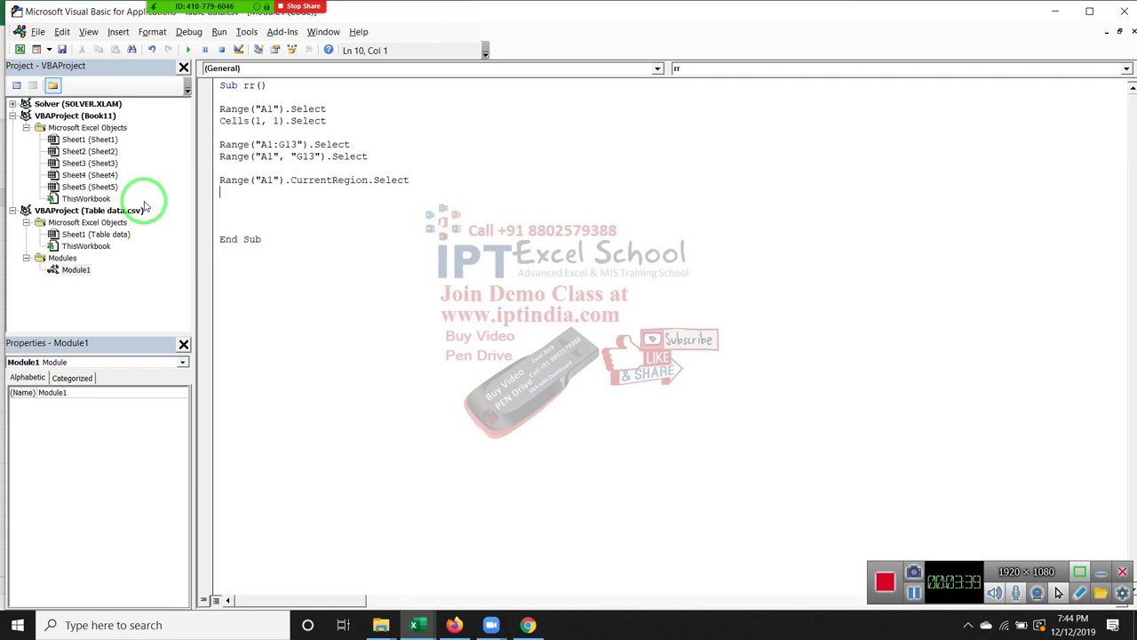
# Add a Cells.Select line after the CurrentRegion line in Sub rr.
pyautogui.write('cell')
pyautogui.write('s.s')
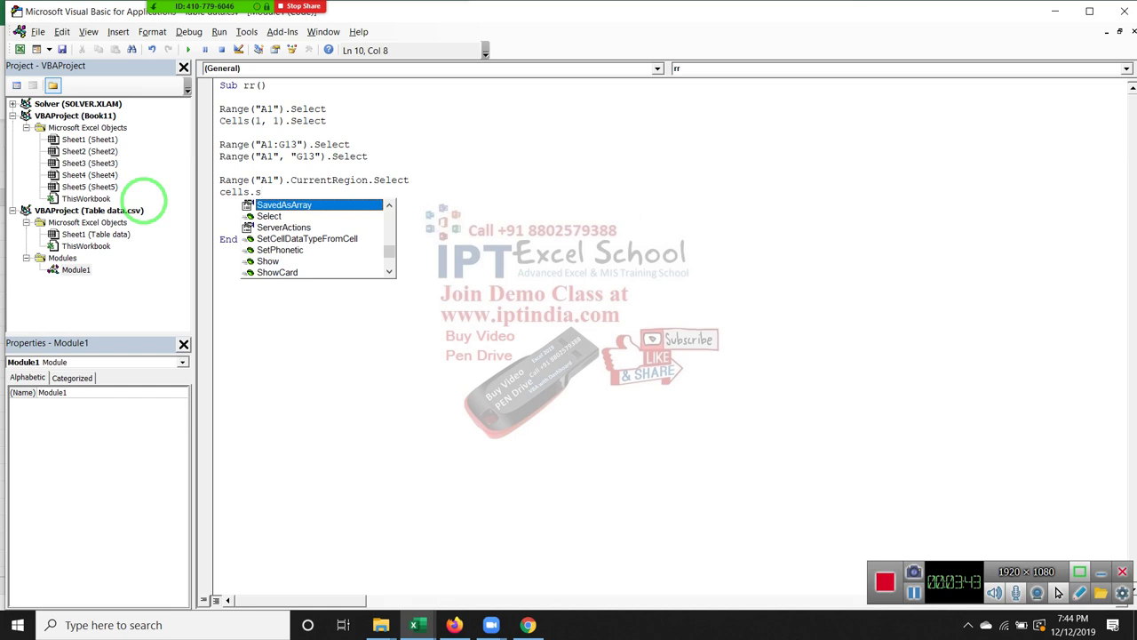
pyautogui.write('e')
pyautogui.press('Tab')
pyautogui.press('Return')
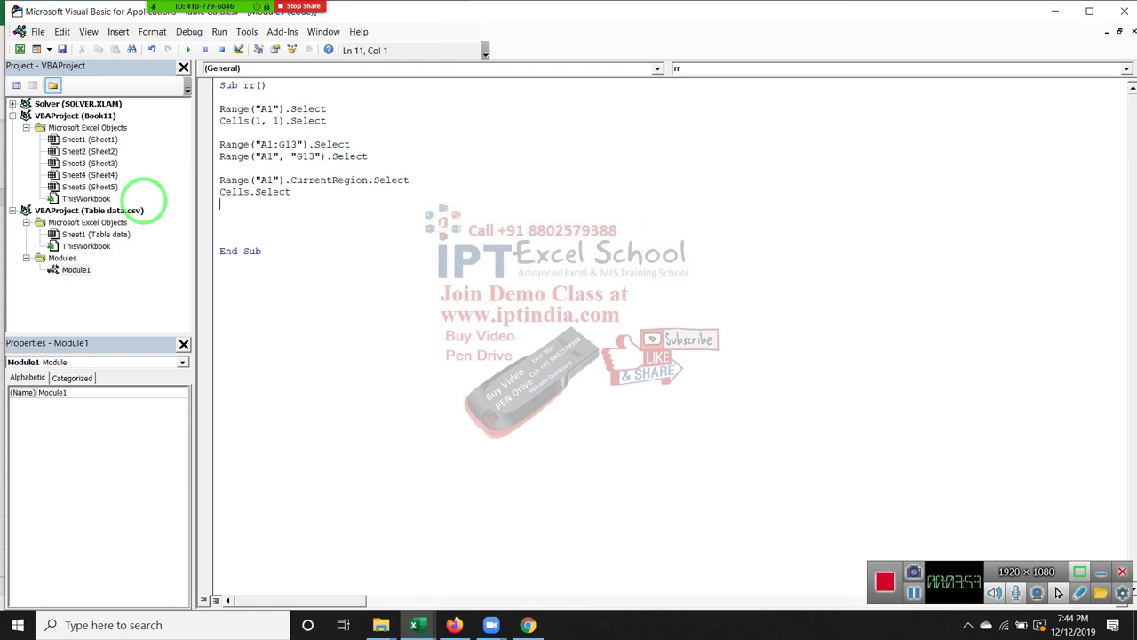
pyautogui.hotkey('alt', 'F11')
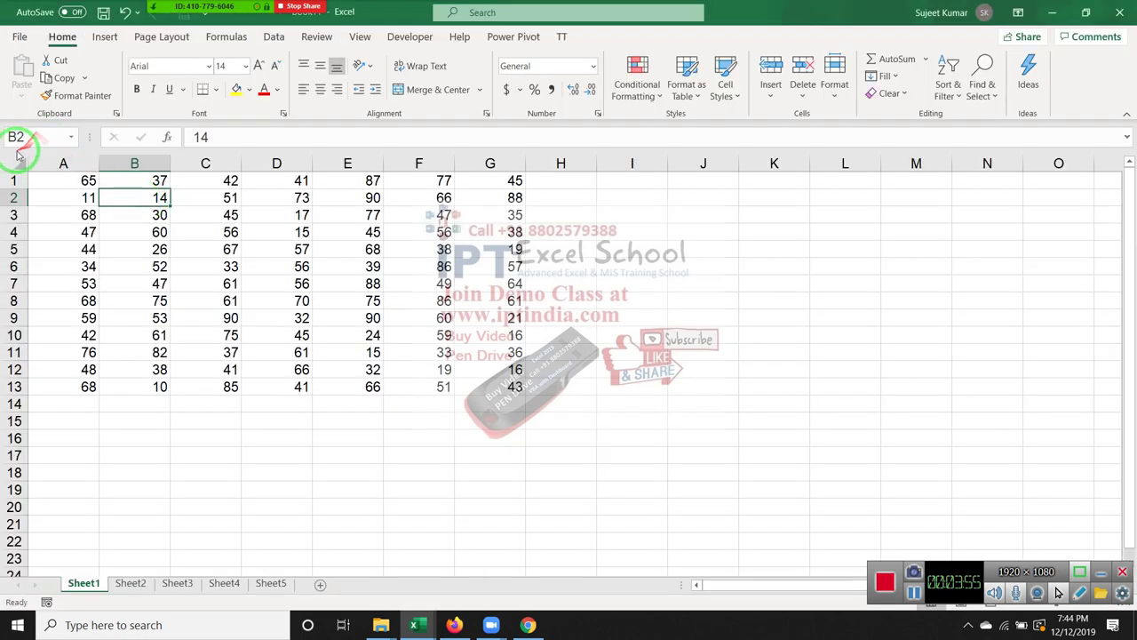
# Use Ctrl+arrow jumps between A1, A13, G1 and G13, then start a new code line.
pyautogui.click(16, 160)
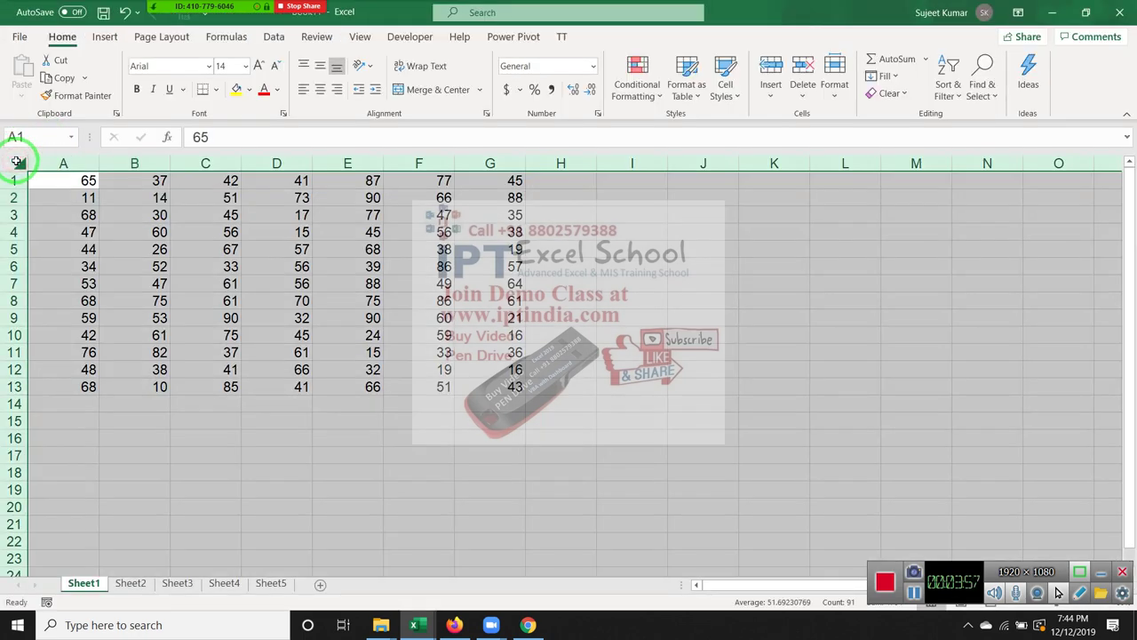
pyautogui.click(62, 178)
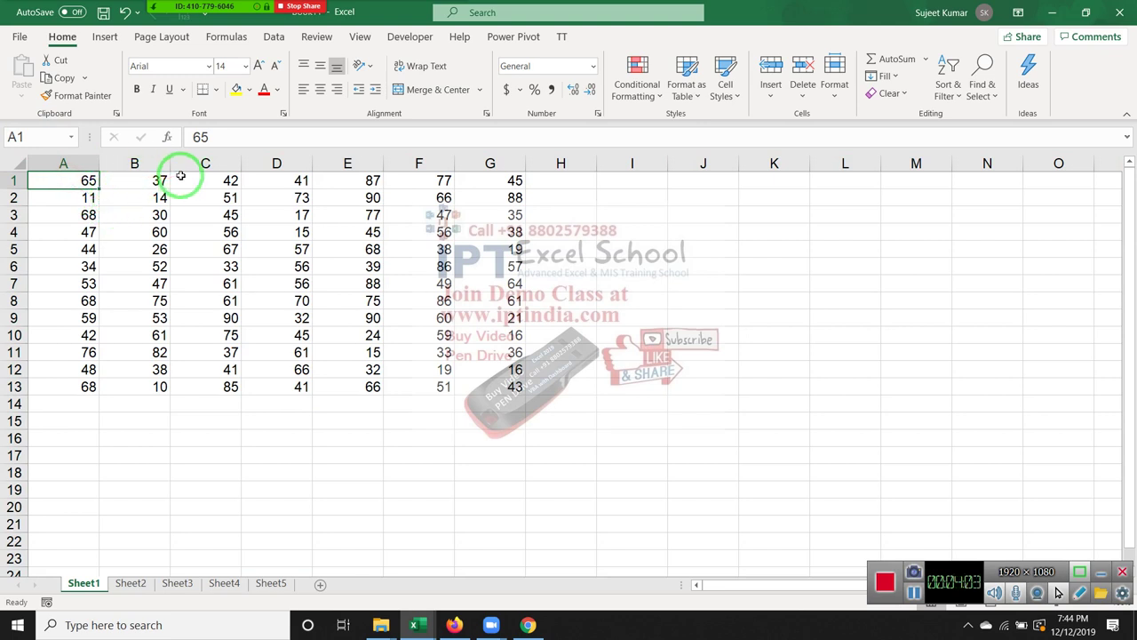
pyautogui.hotkey('ctrl', 'Down')
pyautogui.hotkey('ctrl', 'Up')
pyautogui.hotkey('ctrl', 'Right')
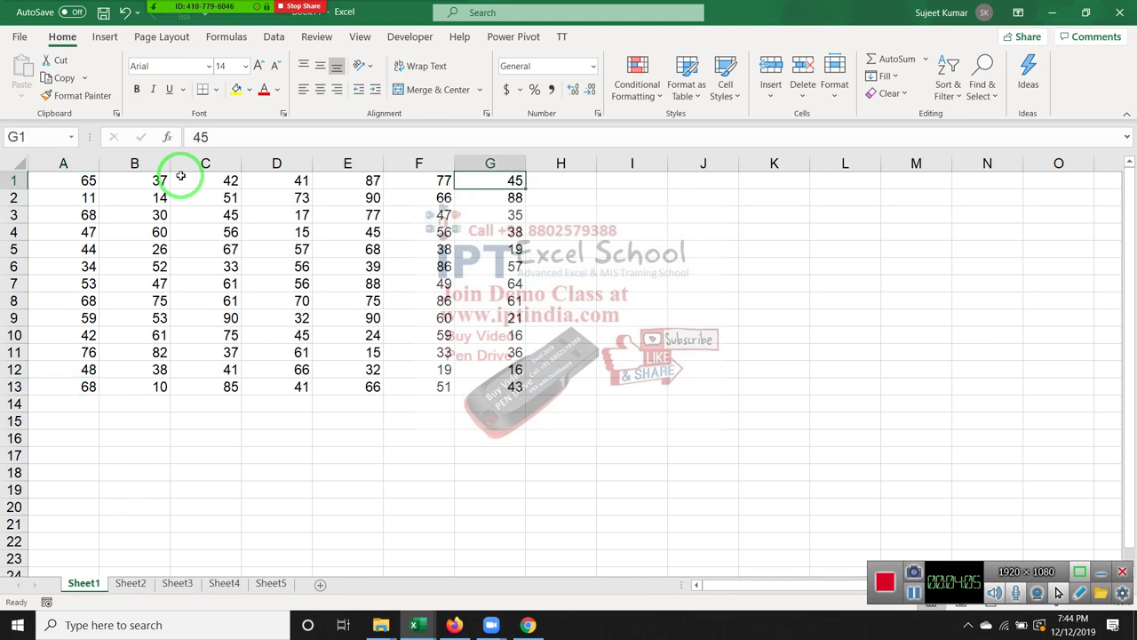
pyautogui.hotkey('ctrl', 'Down')
pyautogui.hotkey('ctrl', 'Home')
pyautogui.hotkey('ctrl', 'Right')
pyautogui.hotkey('ctrl', 'Down')
pyautogui.hotkey('ctrl', 'Down')
pyautogui.hotkey('ctrl', 'Left')
pyautogui.hotkey('ctrl', 'Up')
pyautogui.hotkey('ctrl', 'Up')
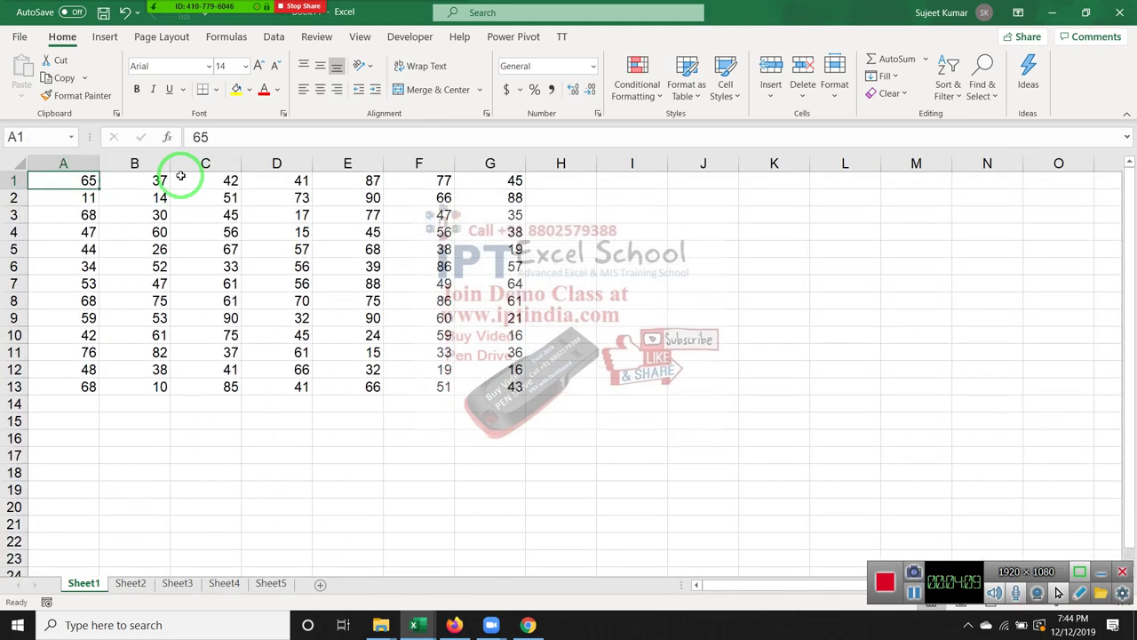
pyautogui.hotkey('ctrl', 'Right')
pyautogui.hotkey('ctrl', 'Left')
pyautogui.hotkey('alt', 'F11')
pyautogui.press('Return')
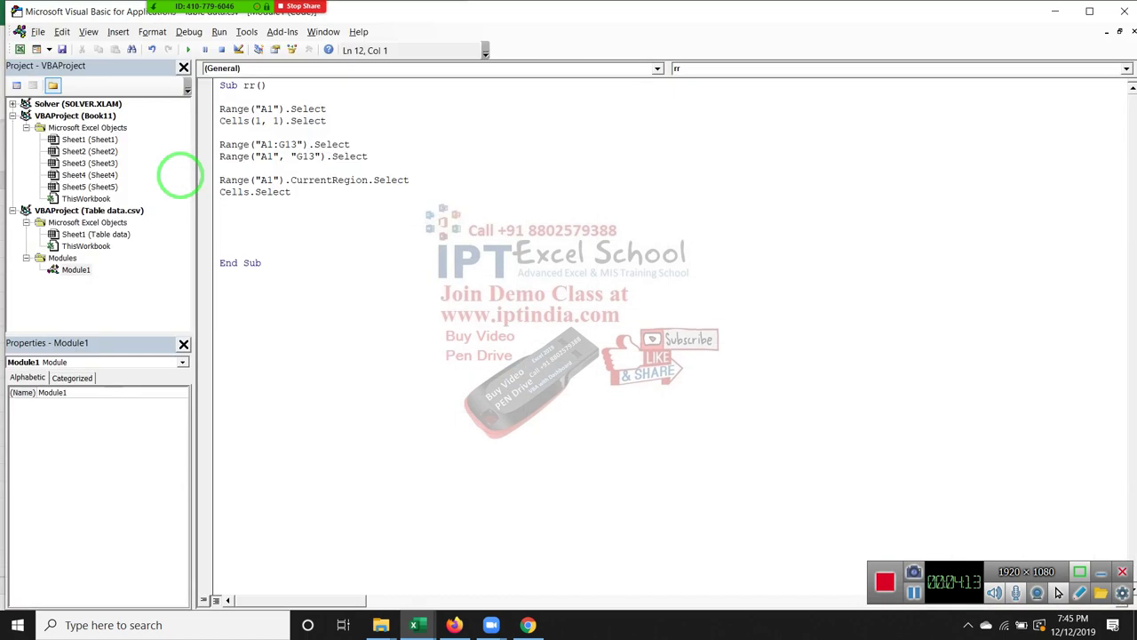
# Add a Range("a1").End(xlDown).Select line to Sub rr.
pyautogui.write('nge(')
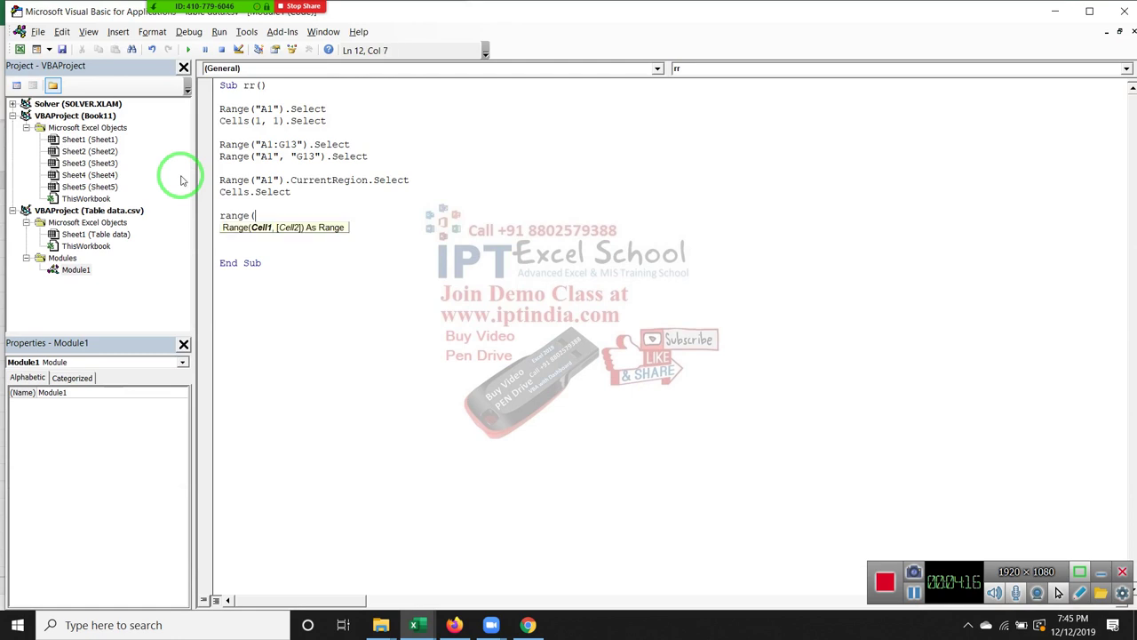
pyautogui.write('"a1')
pyautogui.write('").e')
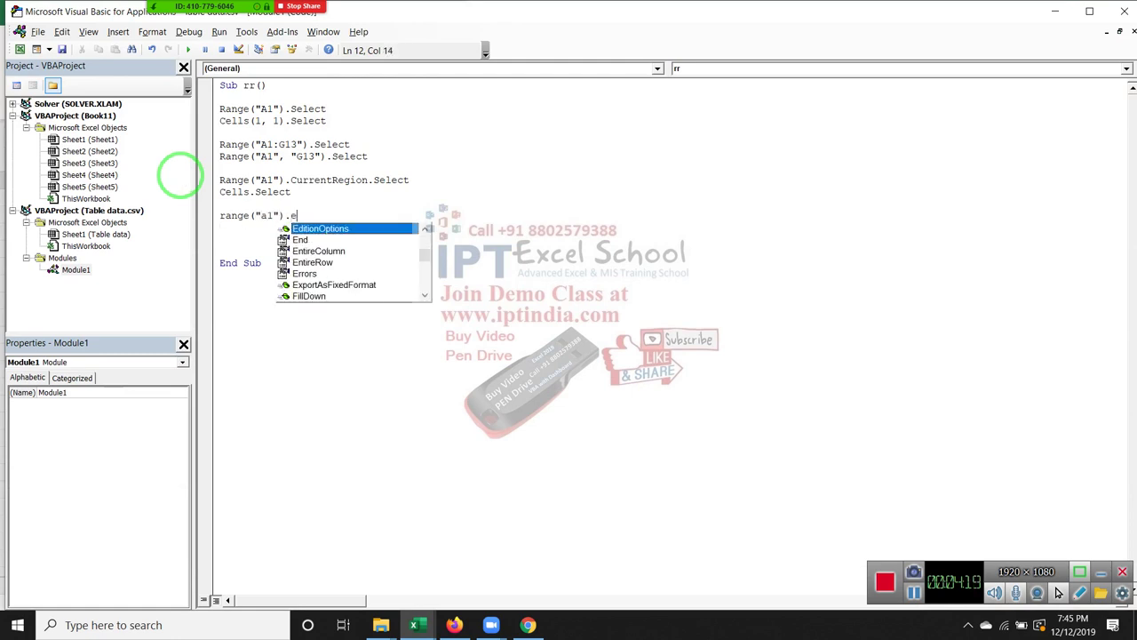
pyautogui.write('nd(')
pyautogui.press('Down')
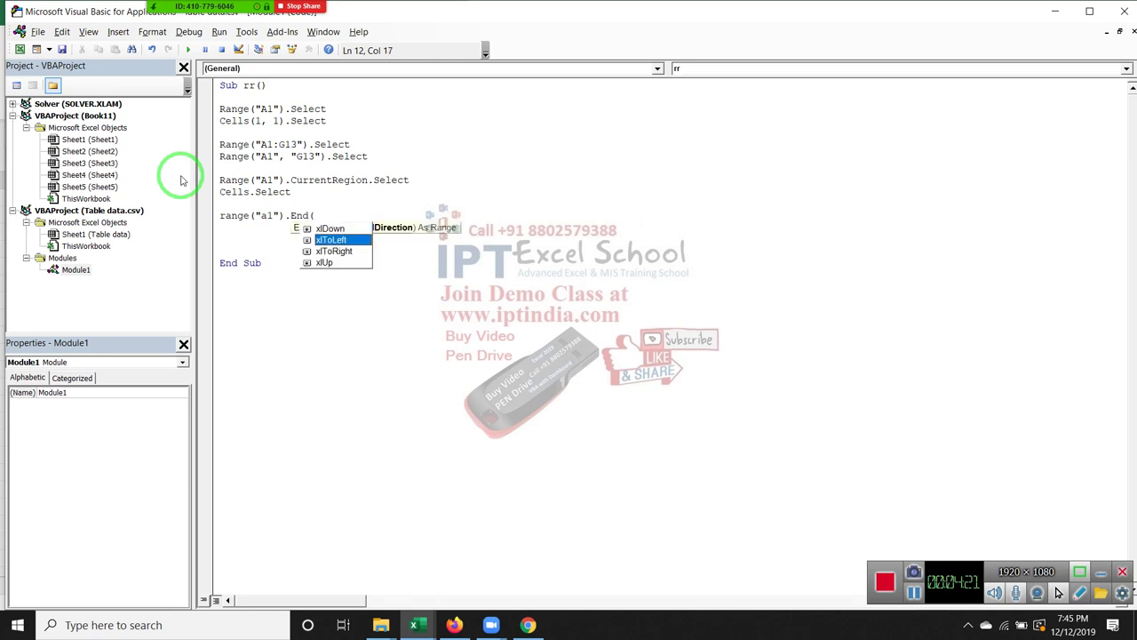
pyautogui.press('Down')
pyautogui.press('Down')
pyautogui.press('Tab')
pyautogui.press('BackSpace')
pyautogui.press('BackSpace')
pyautogui.press('BackSpace')
pyautogui.press('BackSpace')
pyautogui.press('BackSpace')
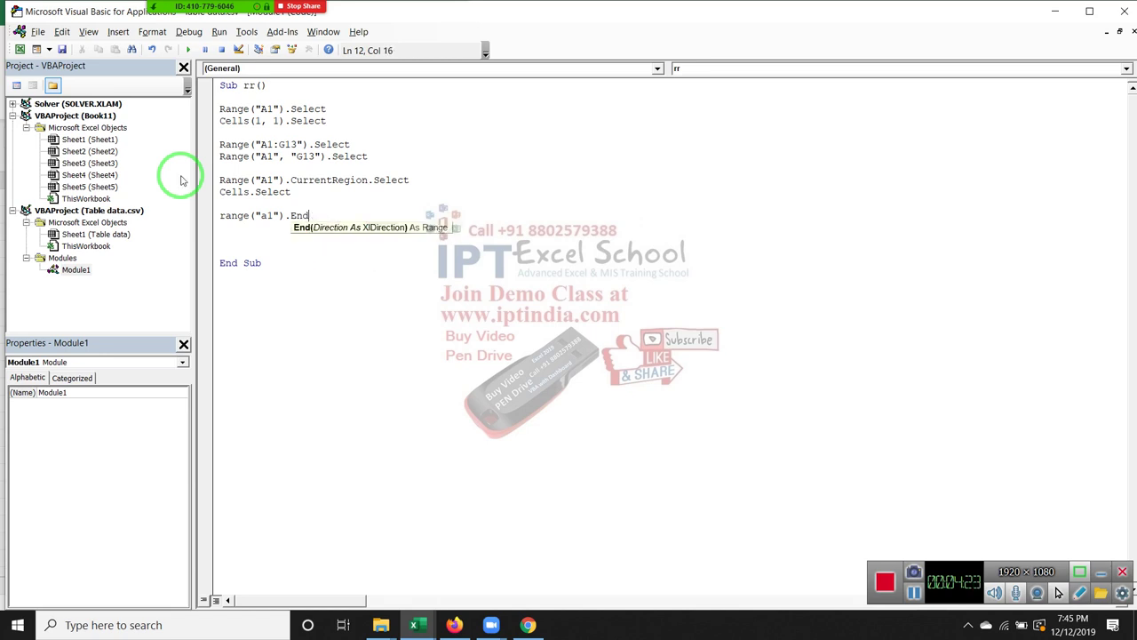
pyautogui.write('(')
pyautogui.press('Down')
pyautogui.press('Tab')
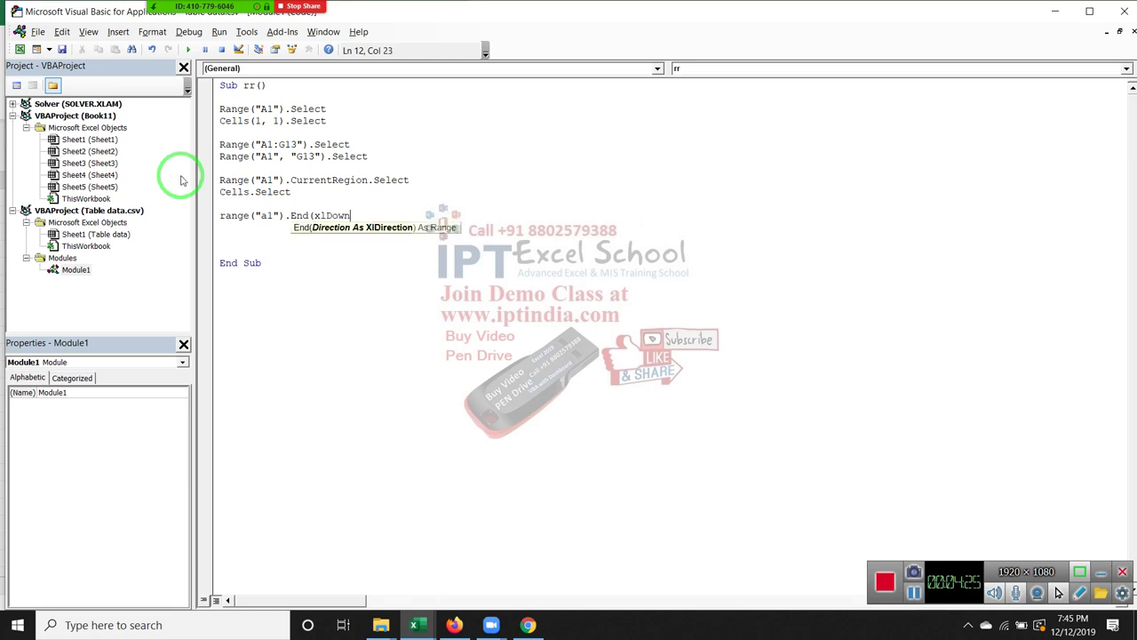
pyautogui.write(').Select')
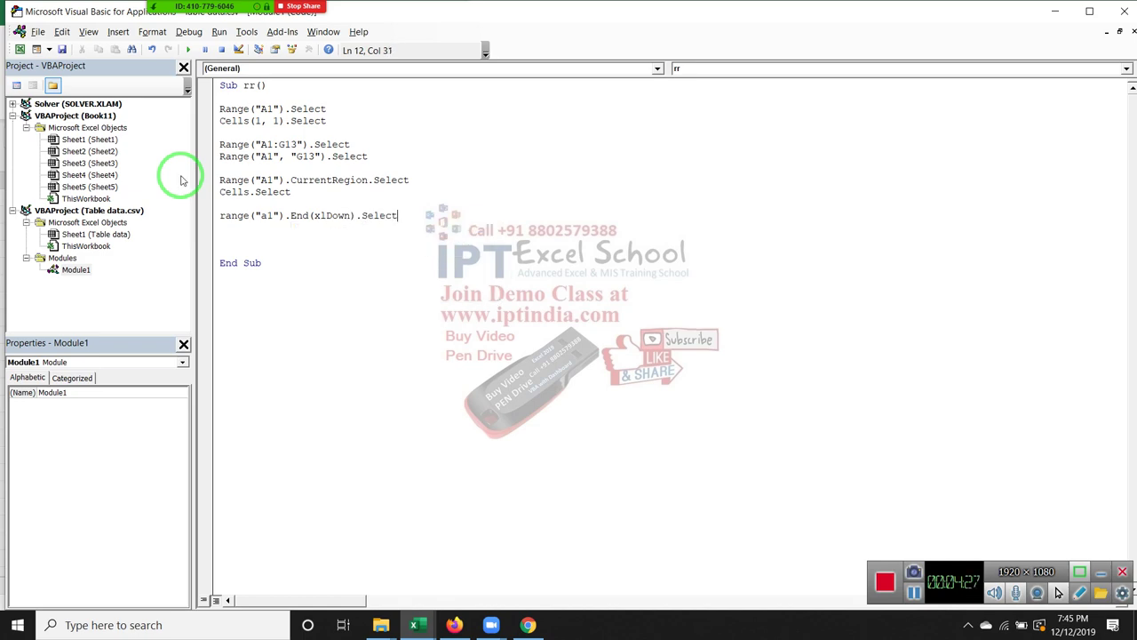
pyautogui.press('Return')
# Compare in Excel: Ctrl+Down reaches A13, Ctrl+Up returns to A1.
pyautogui.hotkey('alt', 'F11')
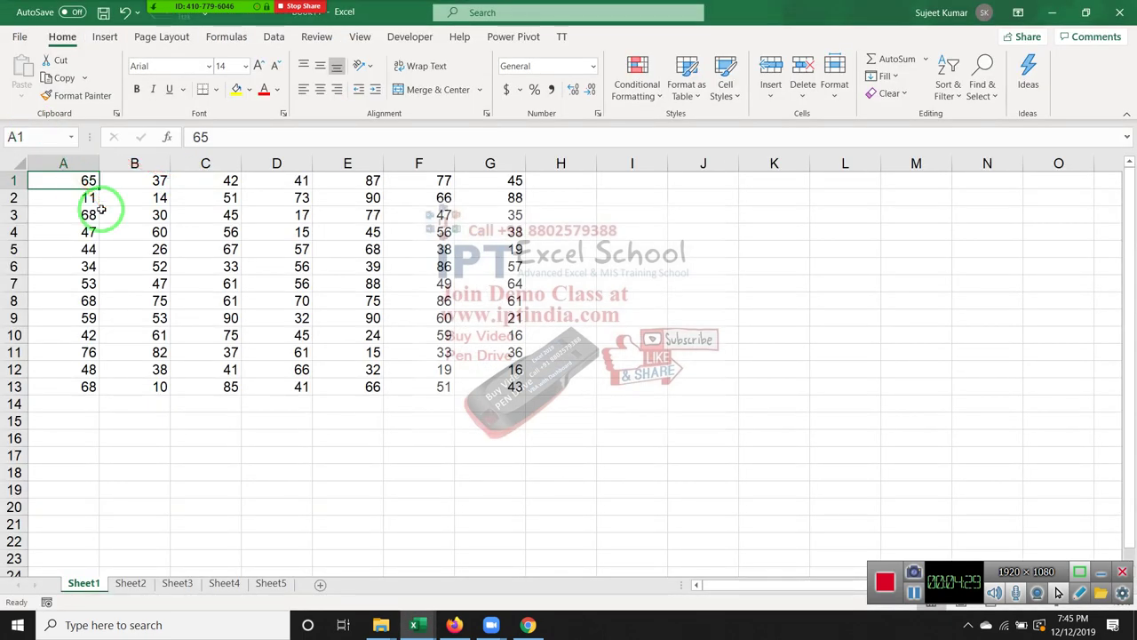
pyautogui.hotkey('ctrl', 'Down')
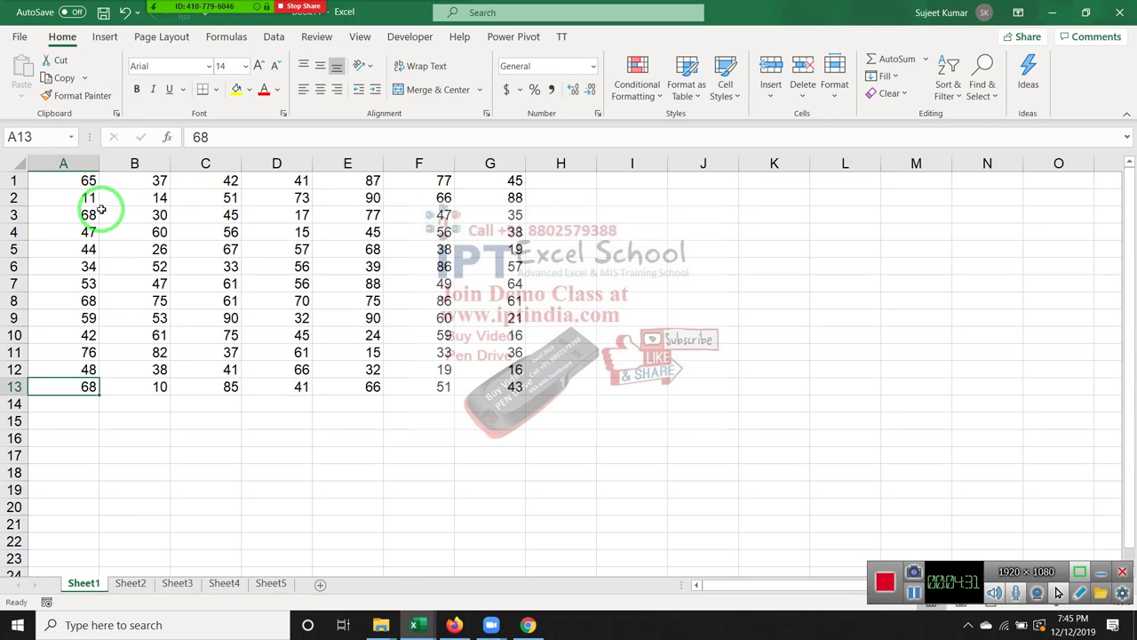
pyautogui.hotkey('ctrl', 'Up')
pyautogui.hotkey('alt', 'F11')
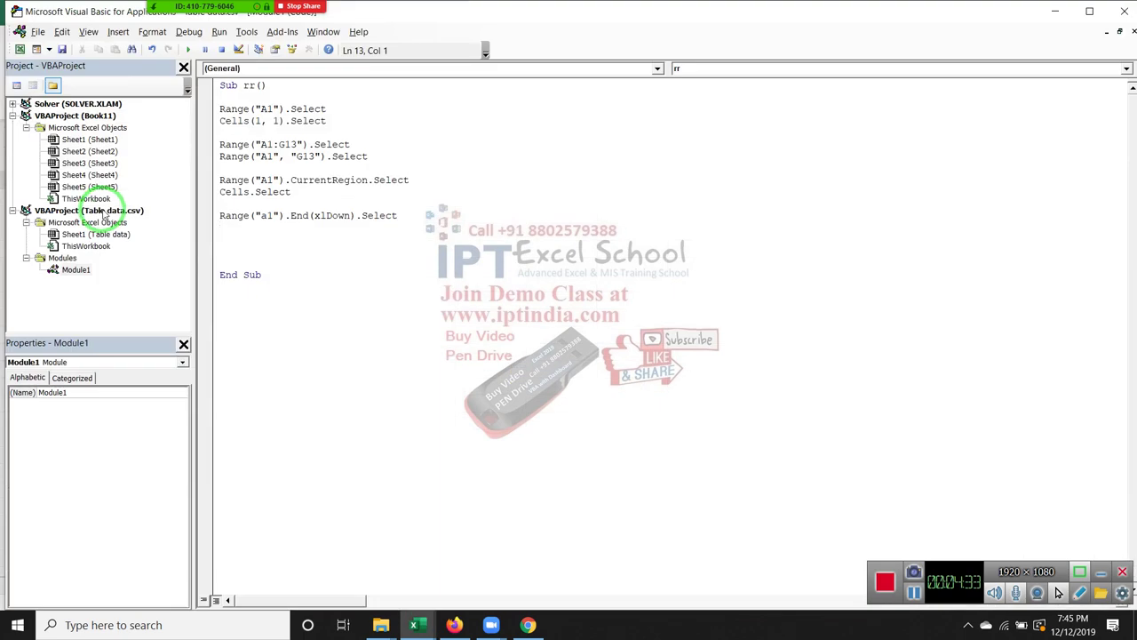
# Duplicate the End(xlDown) line, then delete the copy.
pyautogui.hotkey('shift', 'Up')
pyautogui.hotkey('ctrl', 'c')
pyautogui.hotkey('ctrl', 'v')
pyautogui.hotkey('ctrl', 'v')
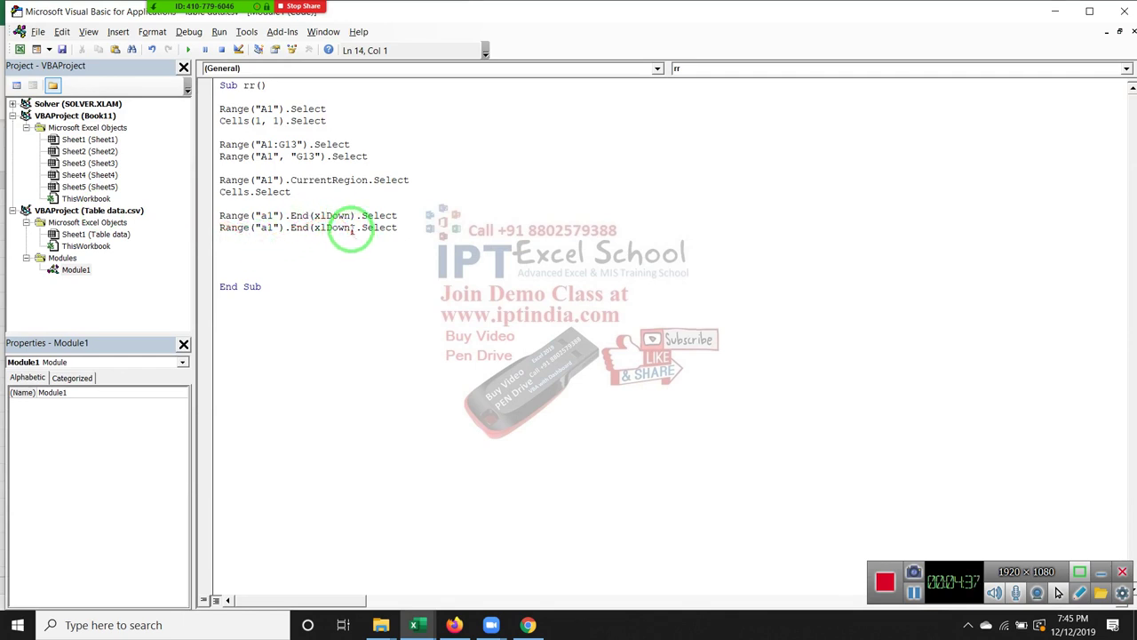
pyautogui.click(353, 228)
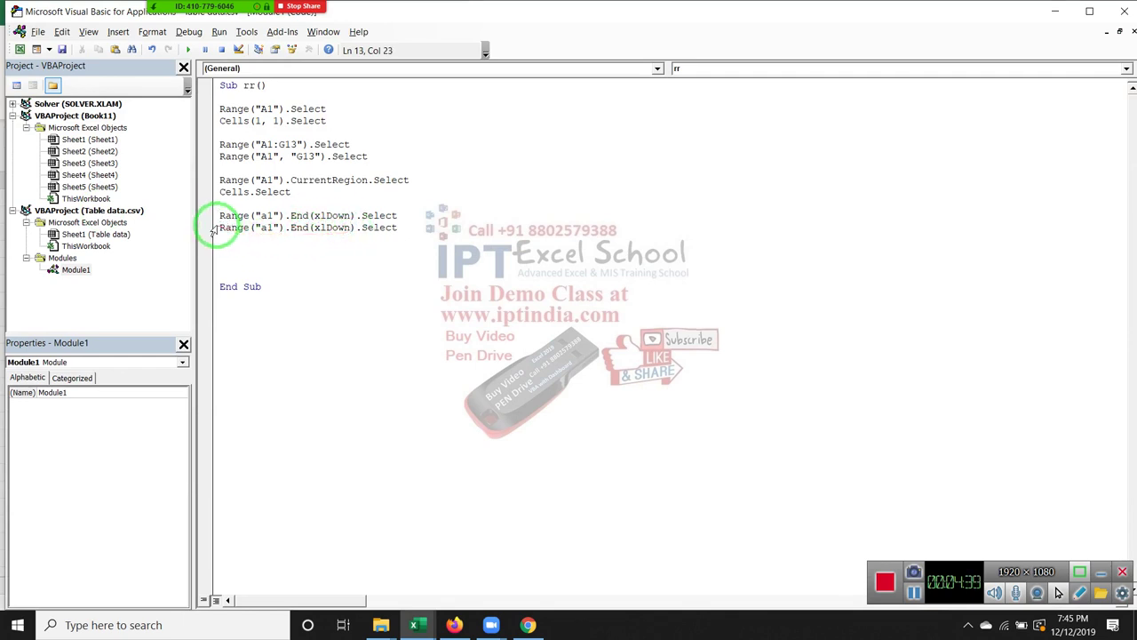
pyautogui.moveTo(217, 227); pyautogui.dragTo(222, 238)
pyautogui.press('Delete')
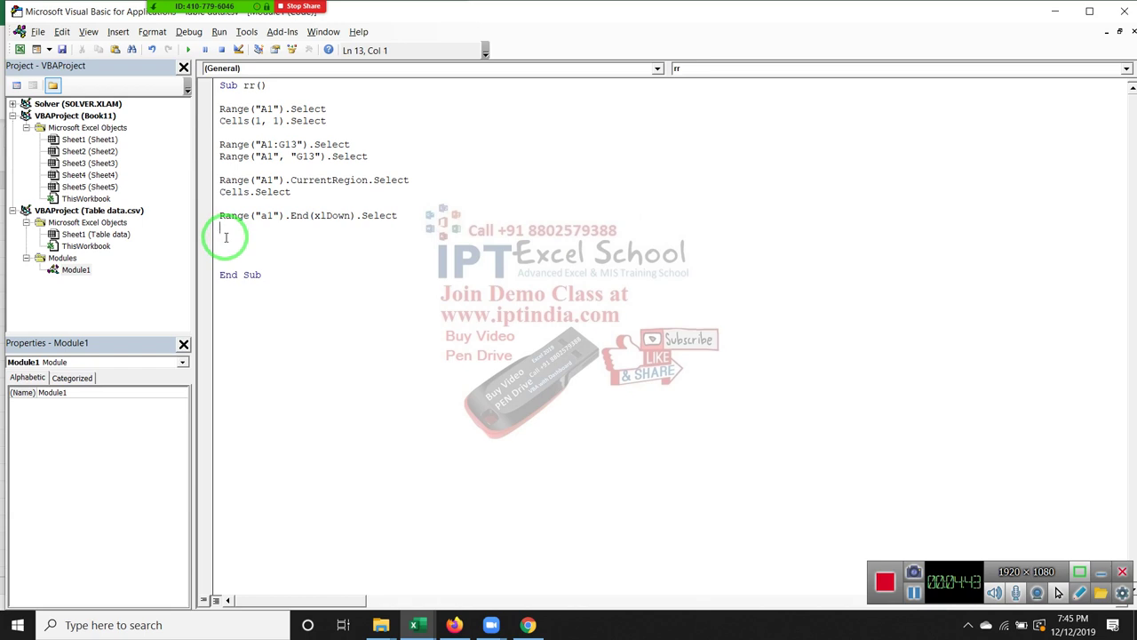
# Browse the xlDirection constants after End, then remove the extra parenthesis.
pyautogui.click(308, 216)
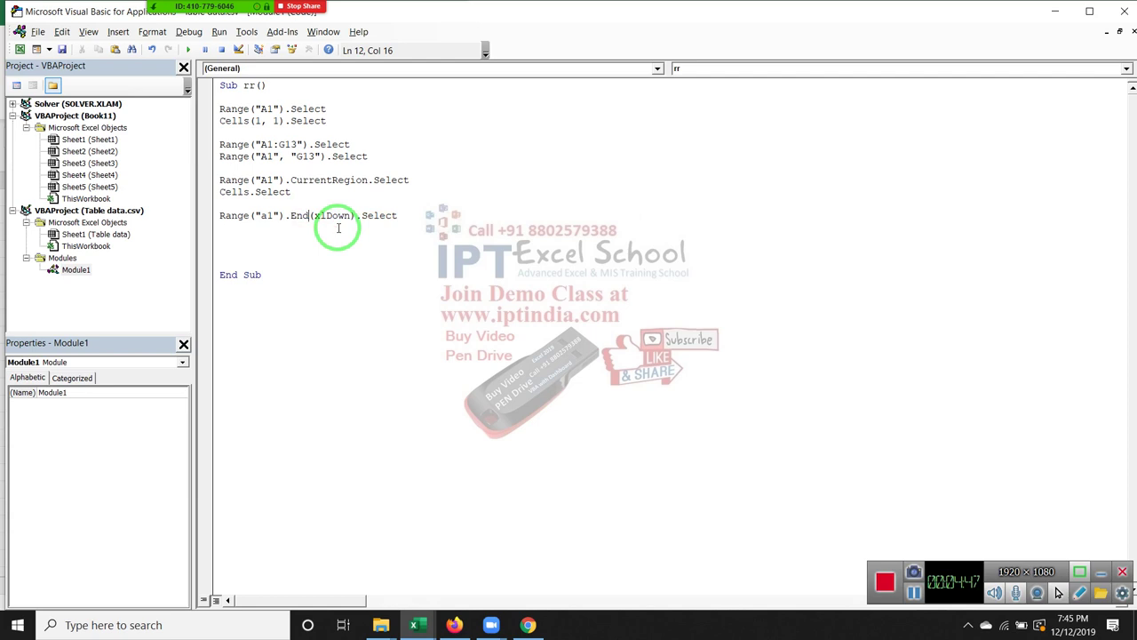
pyautogui.write('(')
pyautogui.click(339, 229)
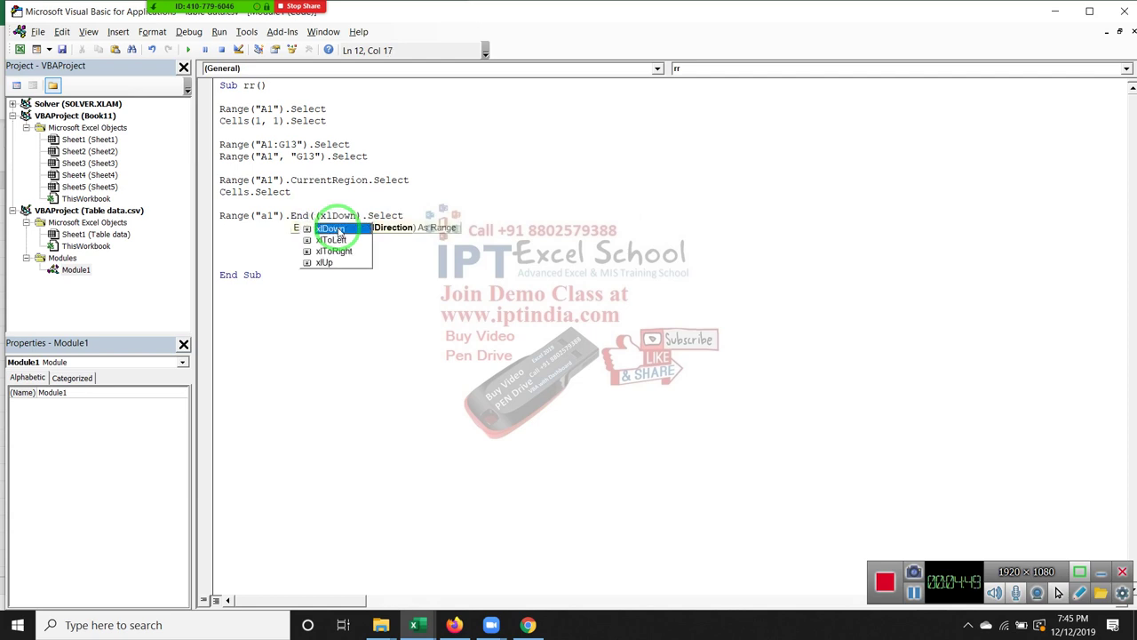
pyautogui.press('Down')
pyautogui.press('Down')
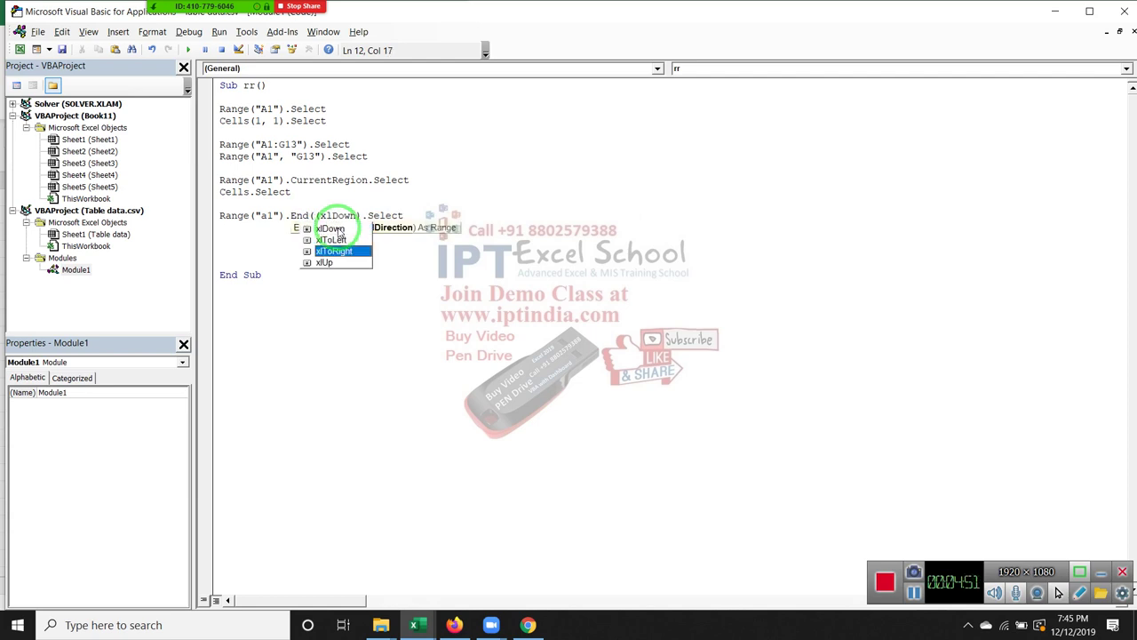
pyautogui.press('Down')
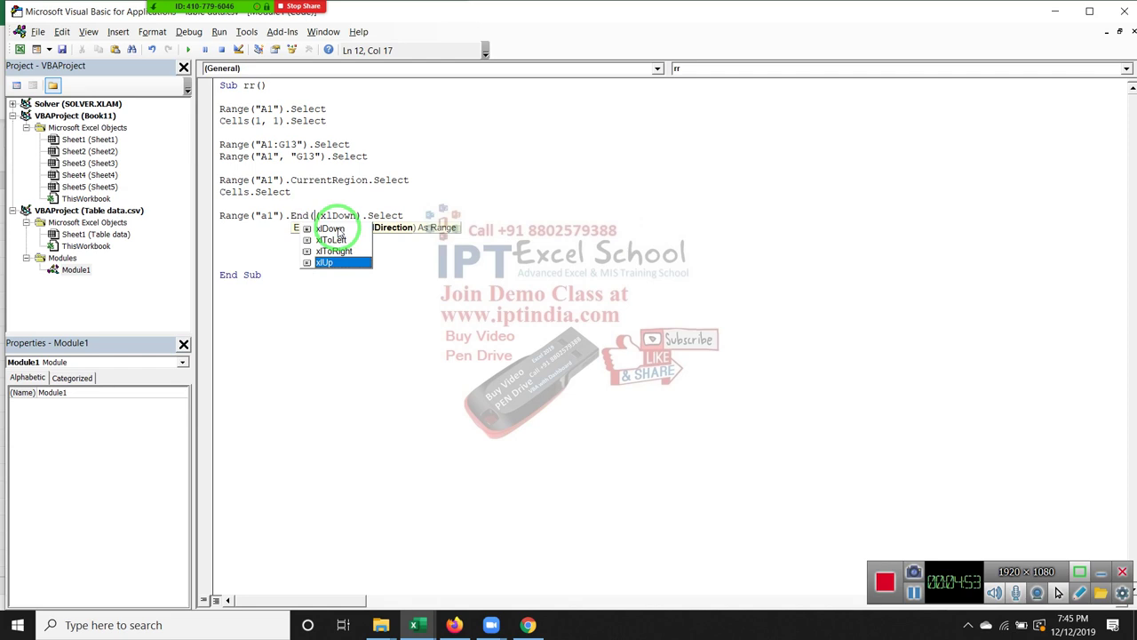
pyautogui.press('BackSpace')
pyautogui.click(248, 241)
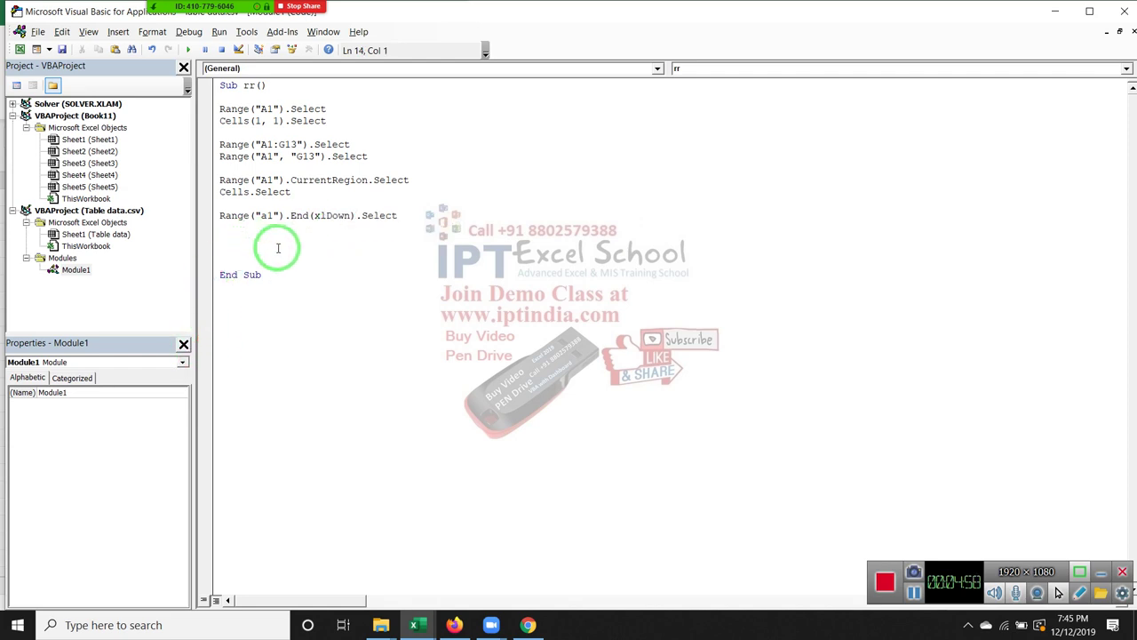
pyautogui.hotkey('alt', 'Tab')
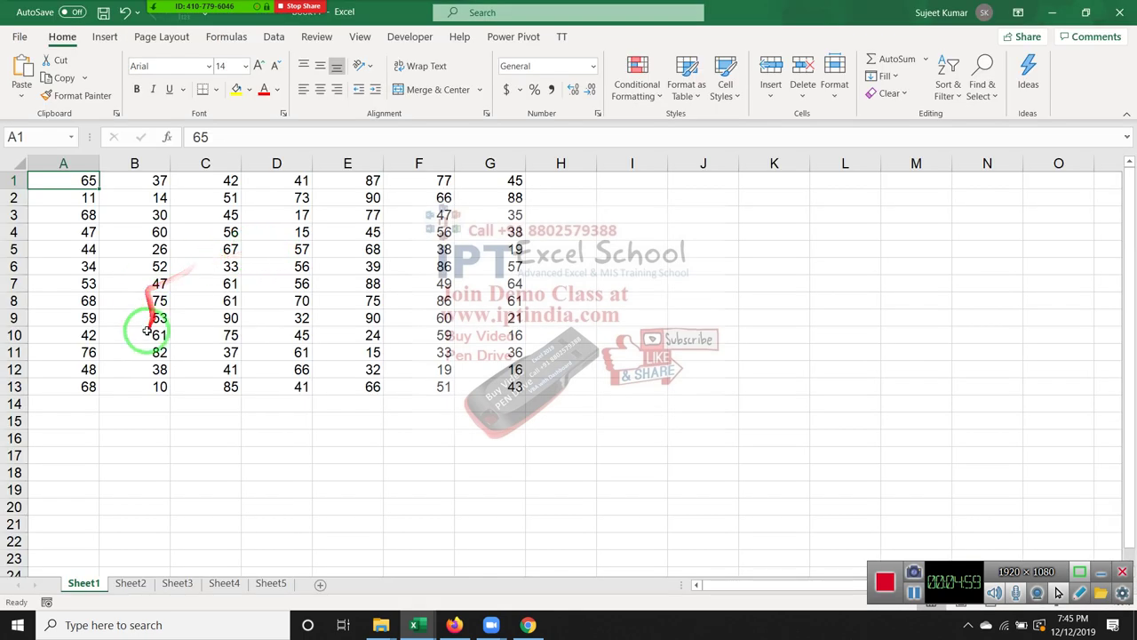
# Select A13, the last value in column A, then start a new Range line in the editor.
pyautogui.click(82, 384)
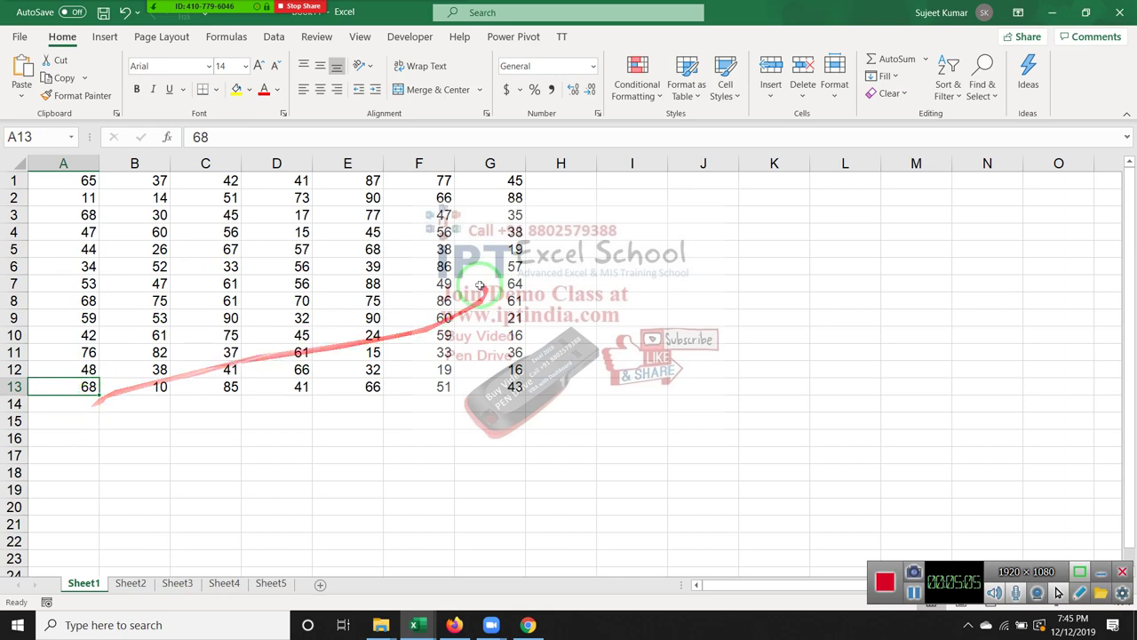
pyautogui.hotkey('alt', 'Tab')
pyautogui.write('ran')
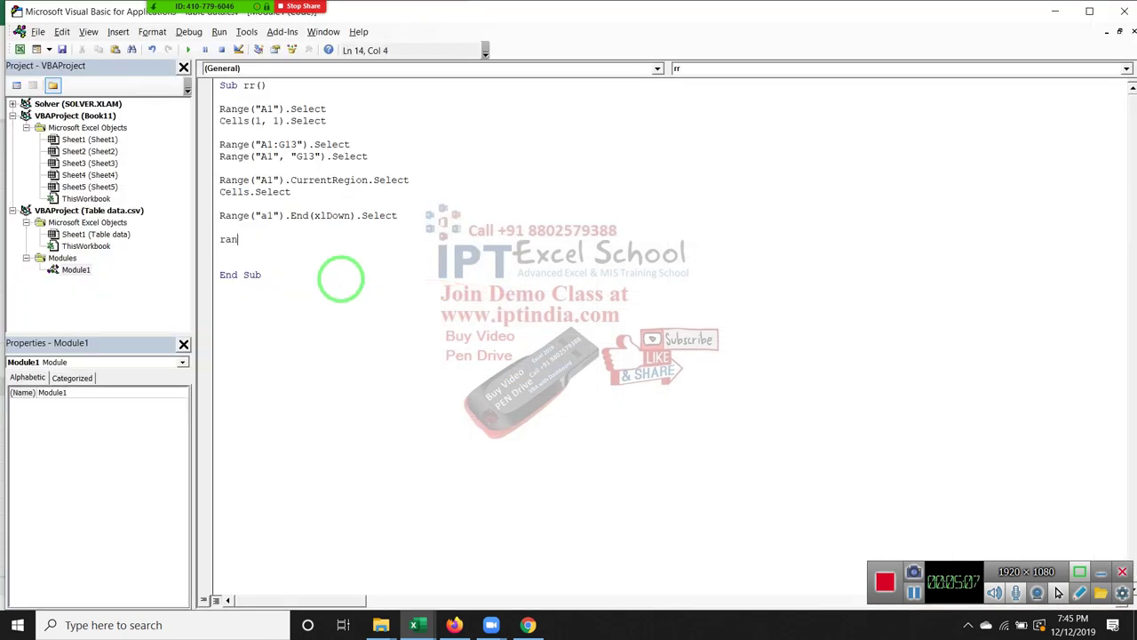
pyautogui.write('ge("')
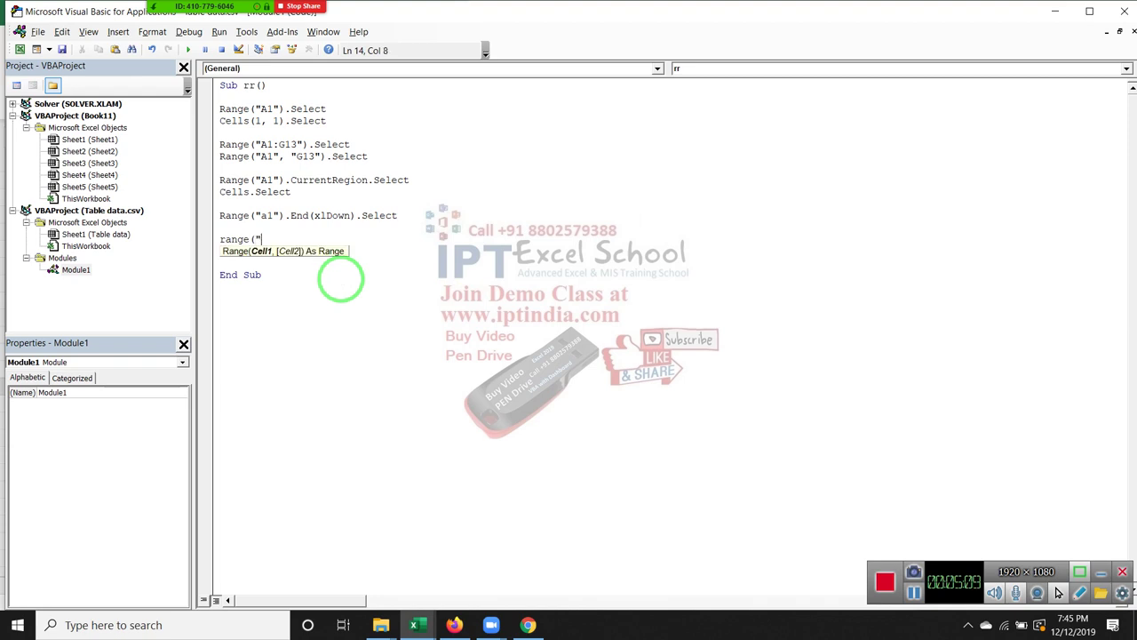
pyautogui.write('G21')
# Write Range("G1").End(xlDown) and check G13 and G14 on the sheet.
pyautogui.press('BackSpace')
pyautogui.press('BackSpace')
pyautogui.write('1")')
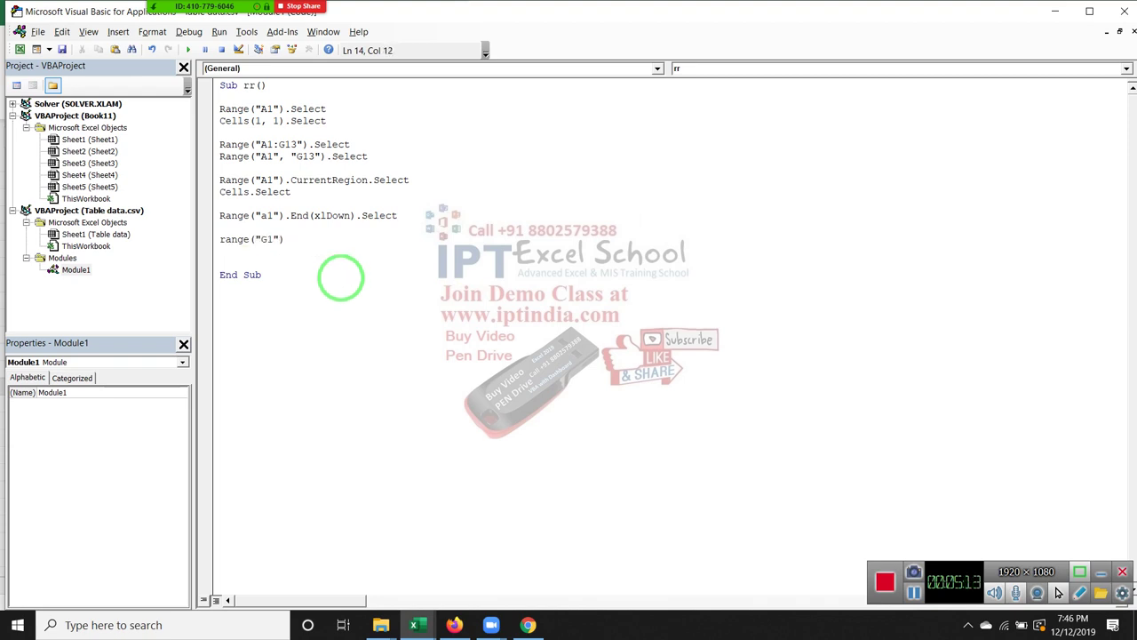
pyautogui.write('.en(')
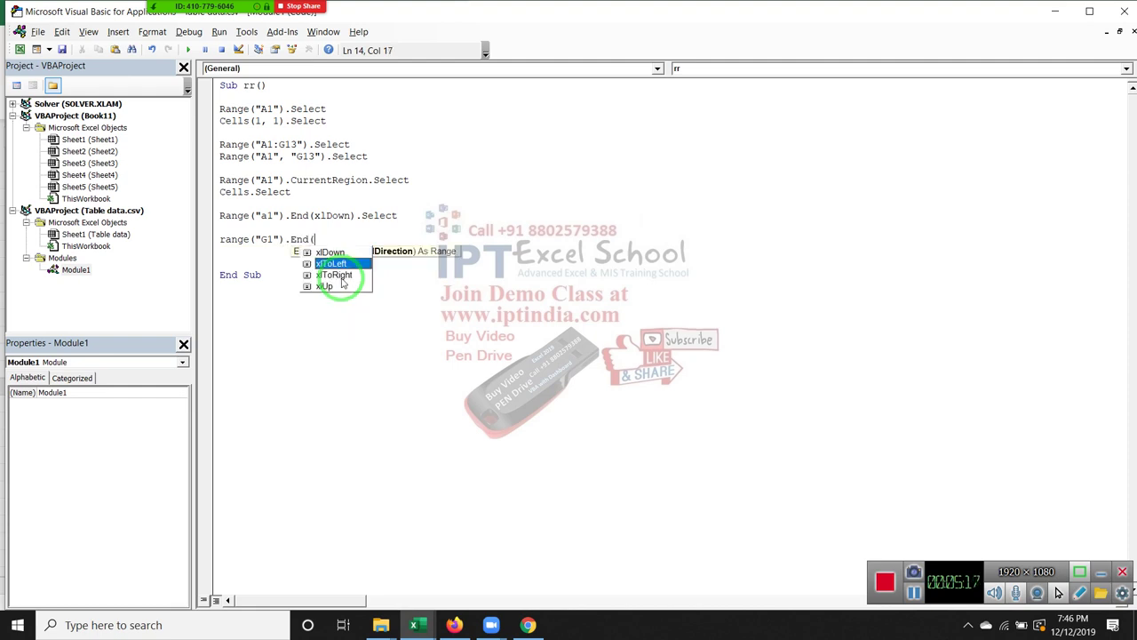
pyautogui.press('Up')
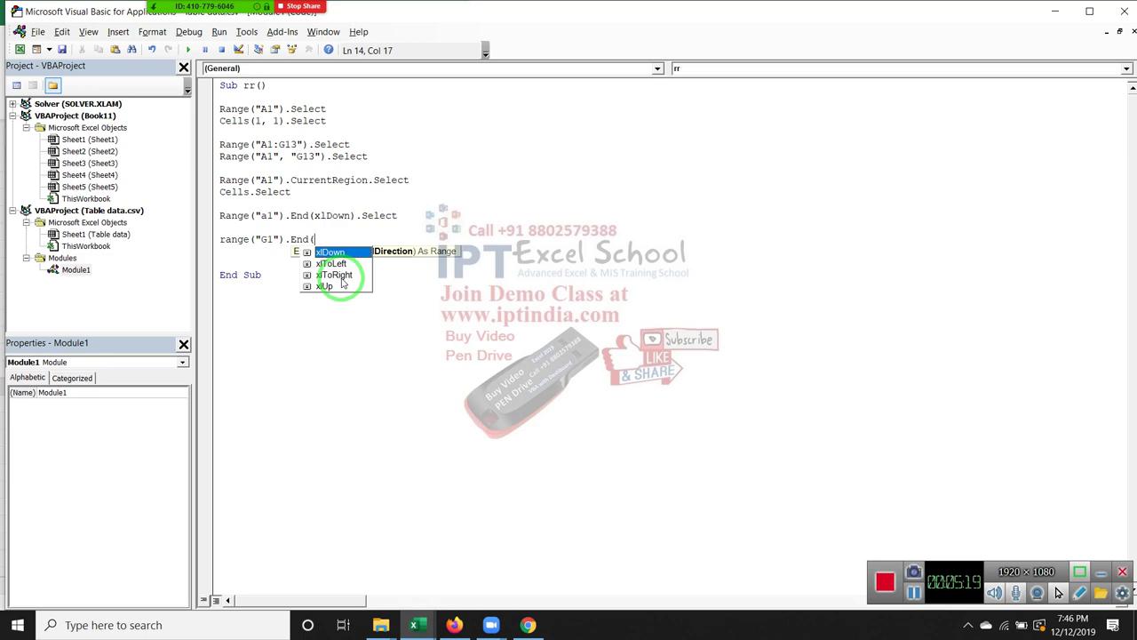
pyautogui.press('Tab')
pyautogui.write(')')
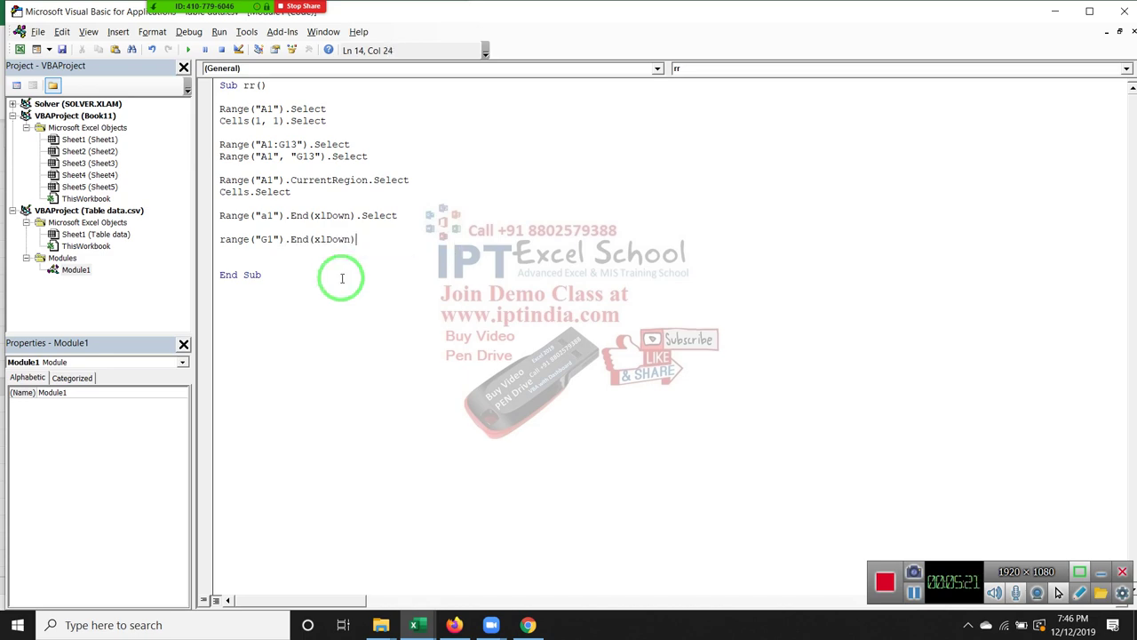
pyautogui.hotkey('alt', 'F11')
pyautogui.click(489, 385)
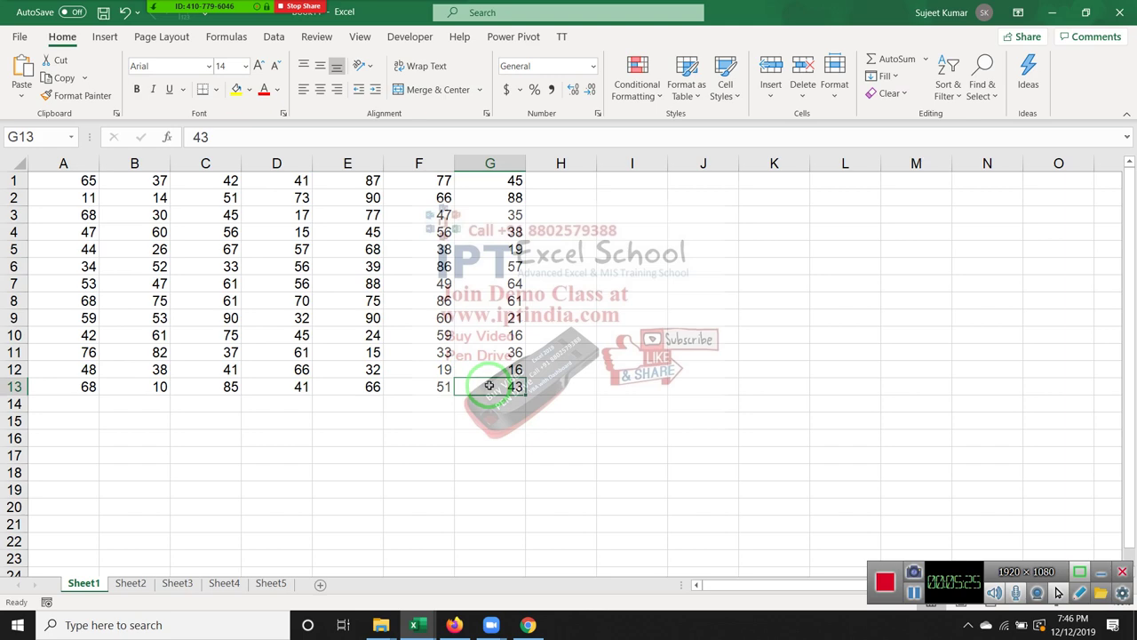
pyautogui.click(499, 405)
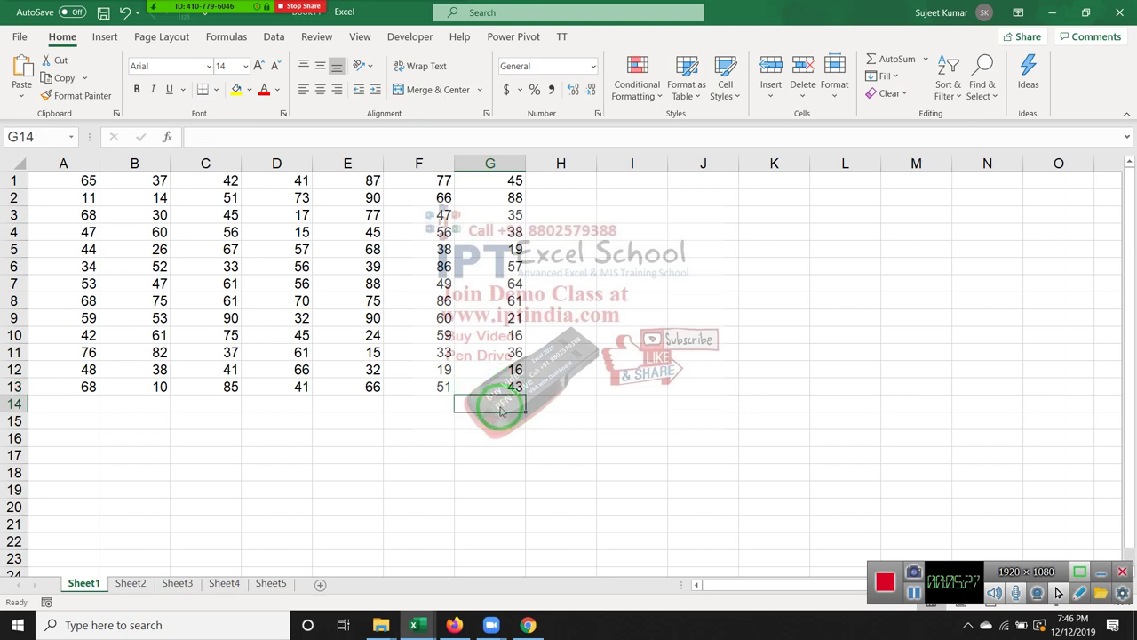
# Append .Offset(1, 0).Select and run the macro to land below the grid.
pyautogui.hotkey('alt', 'F11')
pyautogui.write('.of')
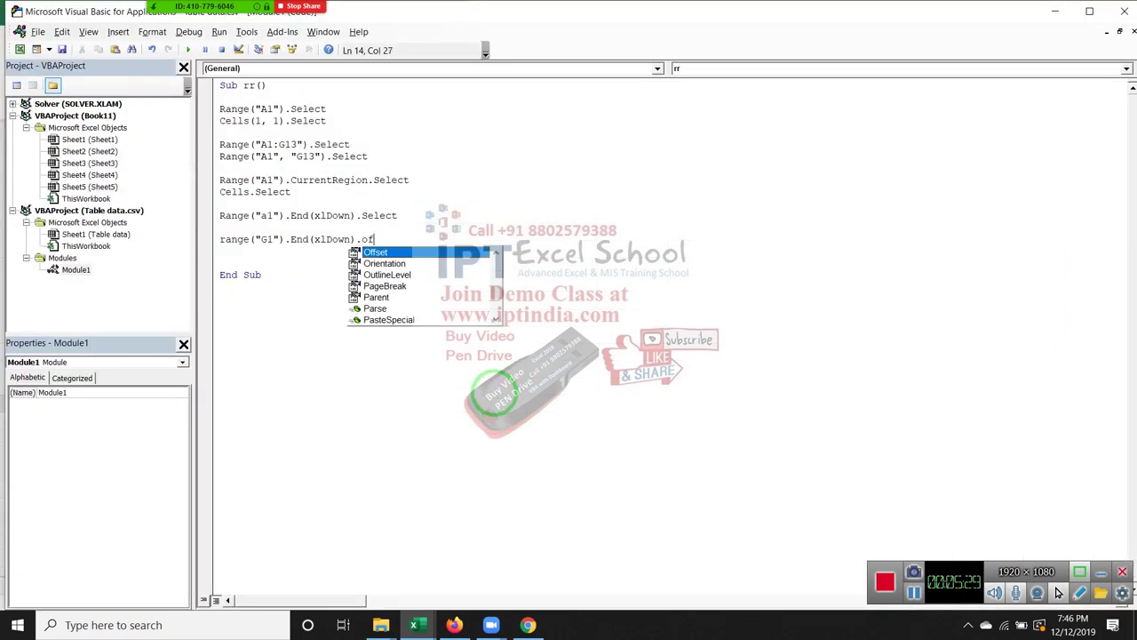
pyautogui.press('Tab')
pyautogui.write('(')
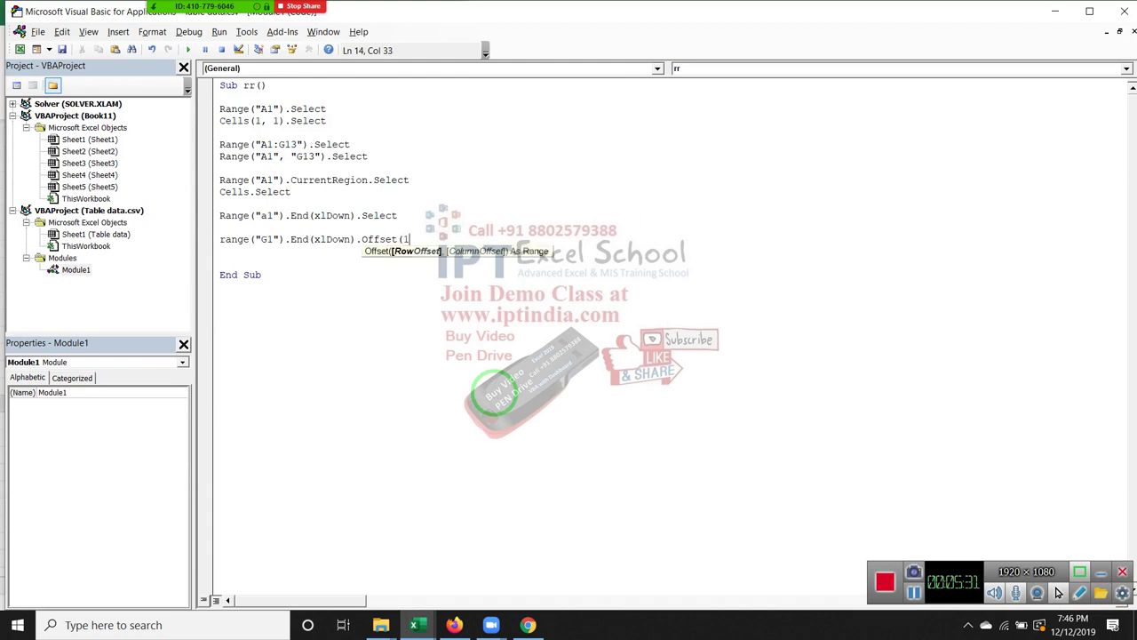
pyautogui.write(',0).')
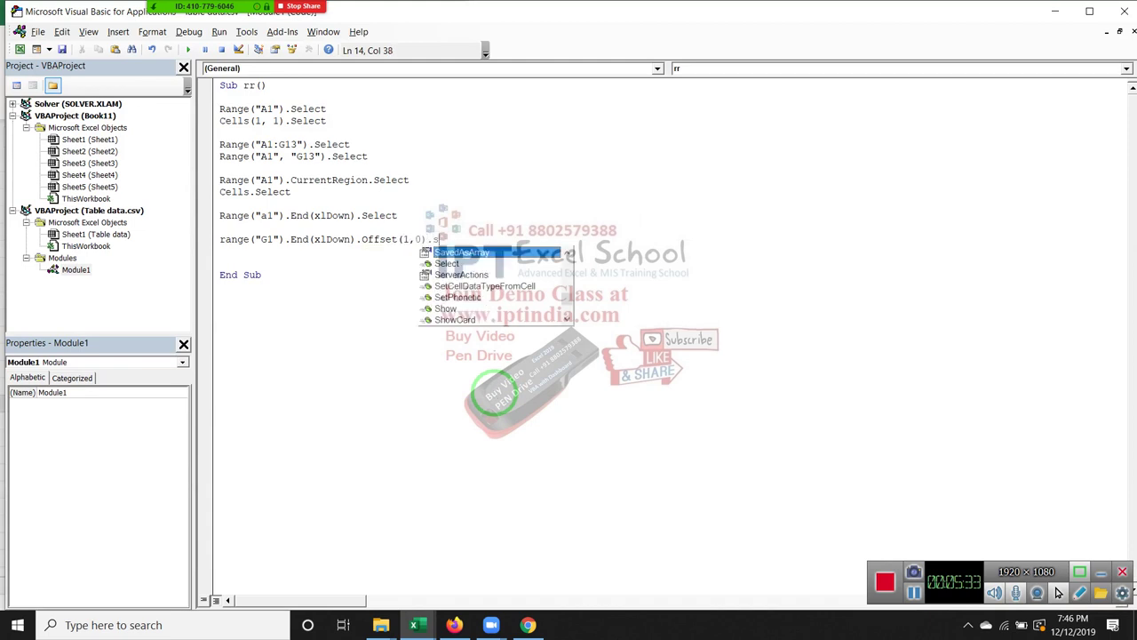
pyautogui.write('select')
pyautogui.press('Return')
pyautogui.hotkey('alt', 'F11')
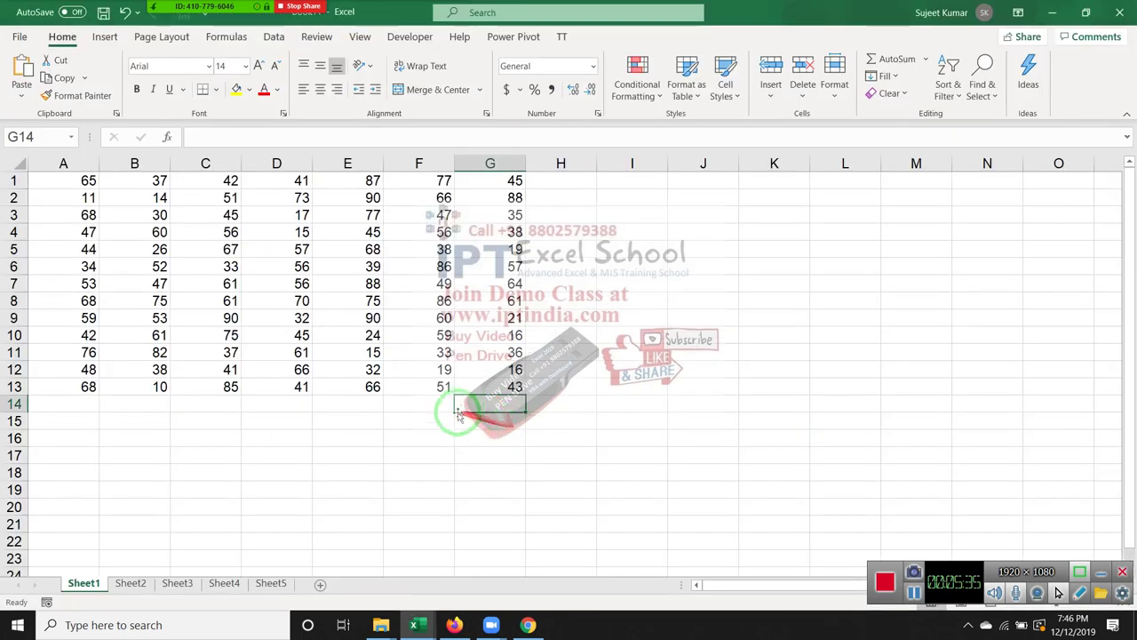
pyautogui.click(546, 406)
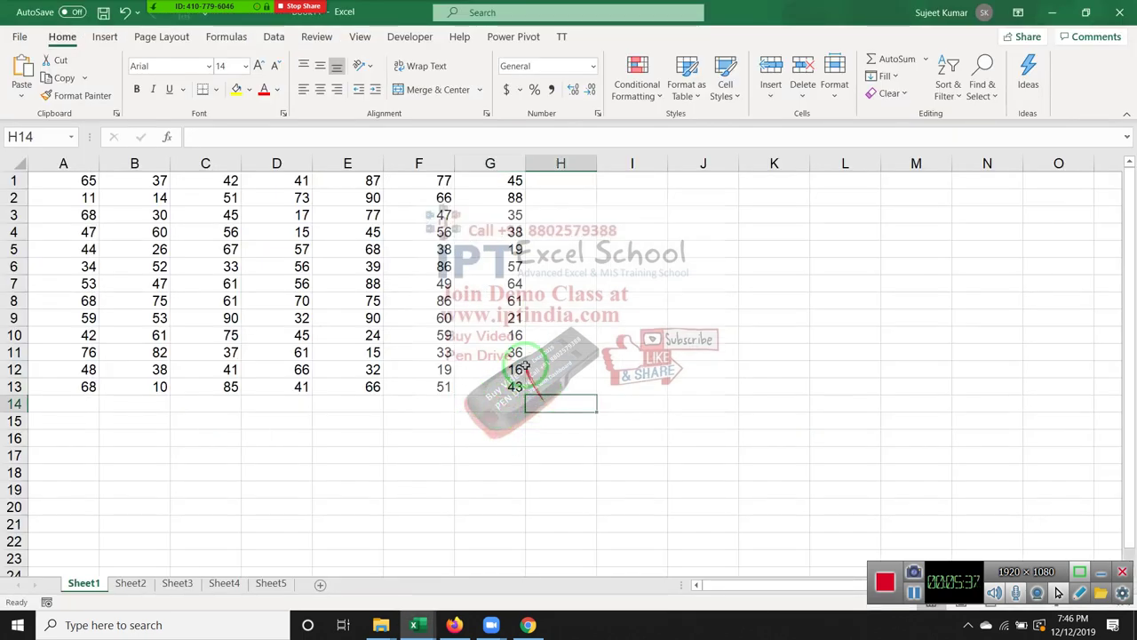
pyautogui.hotkey('alt', 'F11')
# Change the column offset to 1, run it, and trace G13, G12 and F12.
pyautogui.click(429, 238)
pyautogui.press('BackSpace')
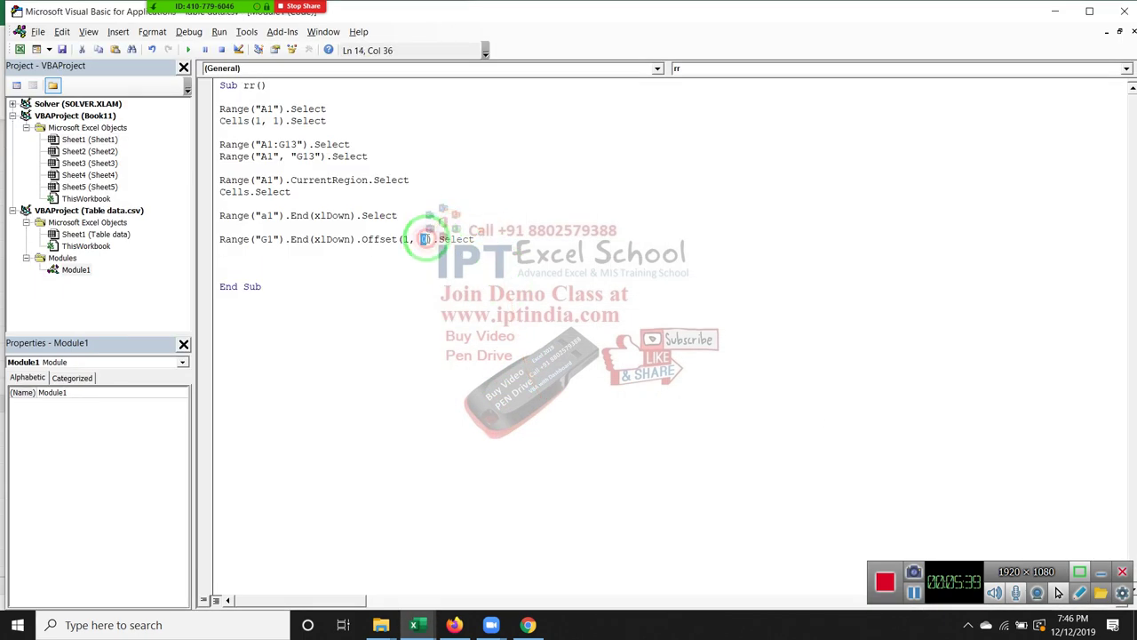
pyautogui.write('1')
pyautogui.moveTo(422, 240); pyautogui.dragTo(318, 296)
pyautogui.hotkey('alt', 'F11')
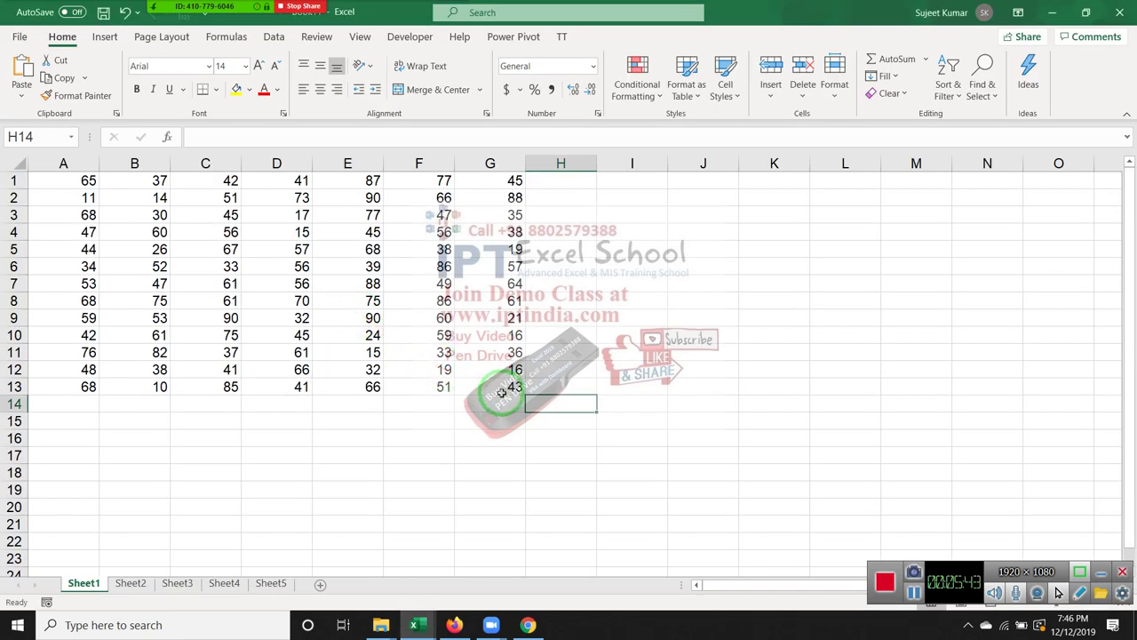
pyautogui.click(513, 384)
pyautogui.click(512, 369)
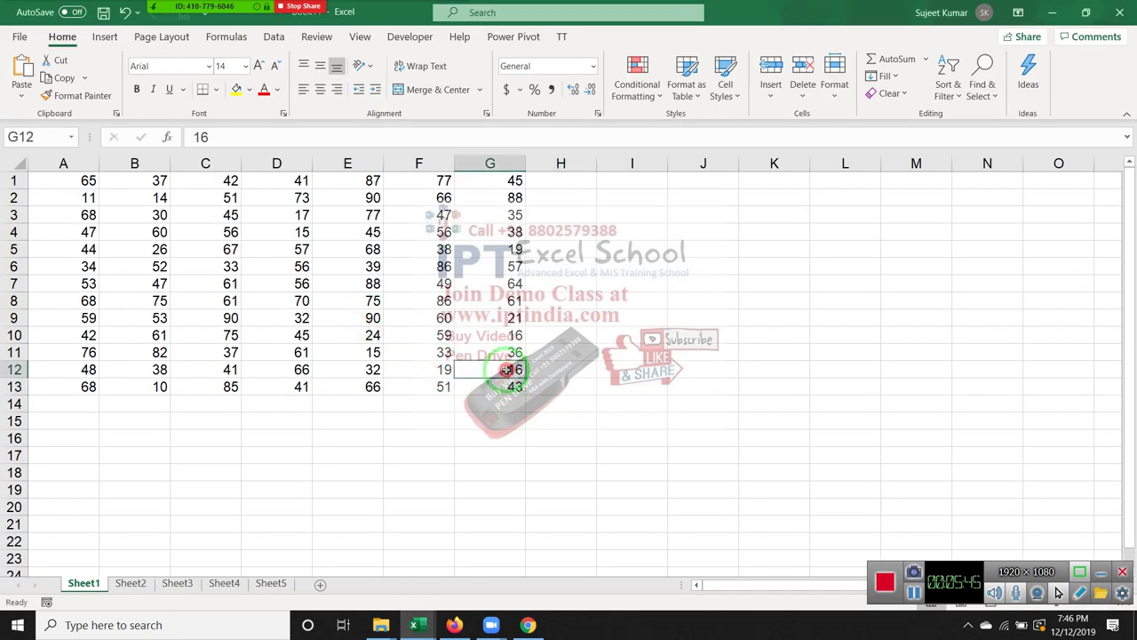
pyautogui.click(444, 366)
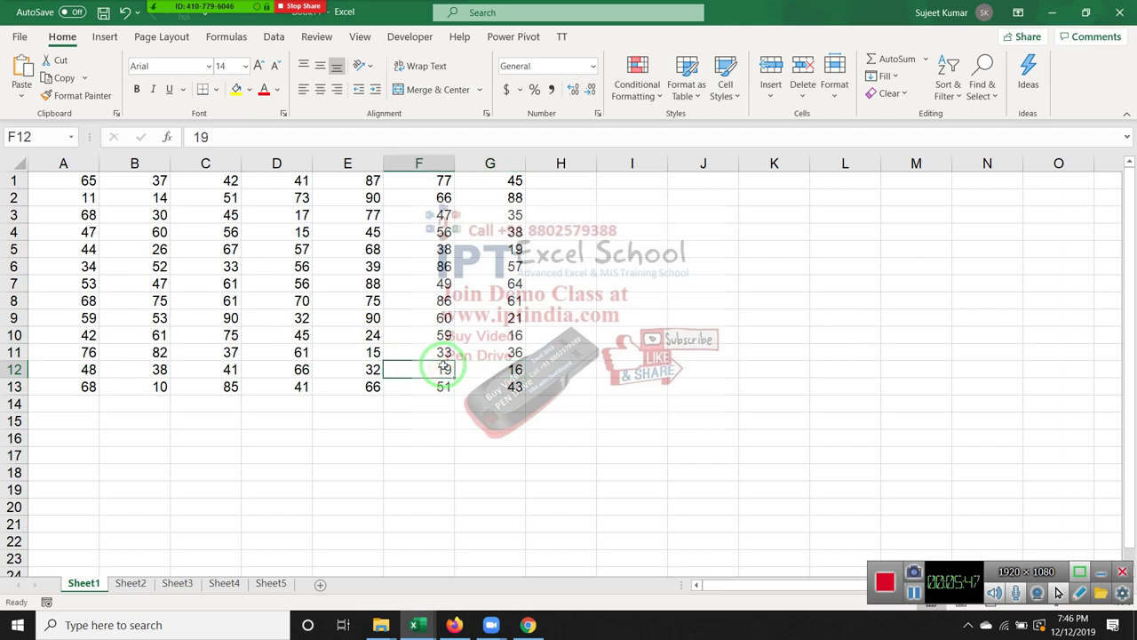
# Edit the Offset to (-1, -1) and run rr with F5 so F12 becomes active.
pyautogui.hotkey('alt', 'F11')
pyautogui.click(405, 240)
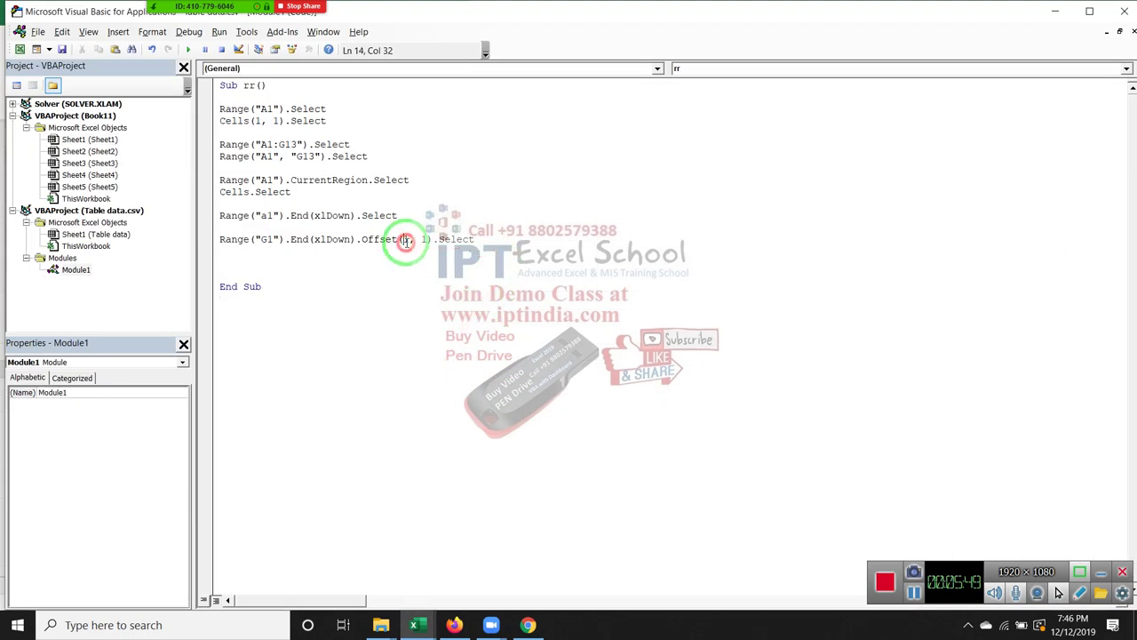
pyautogui.write('-')
pyautogui.click(427, 240)
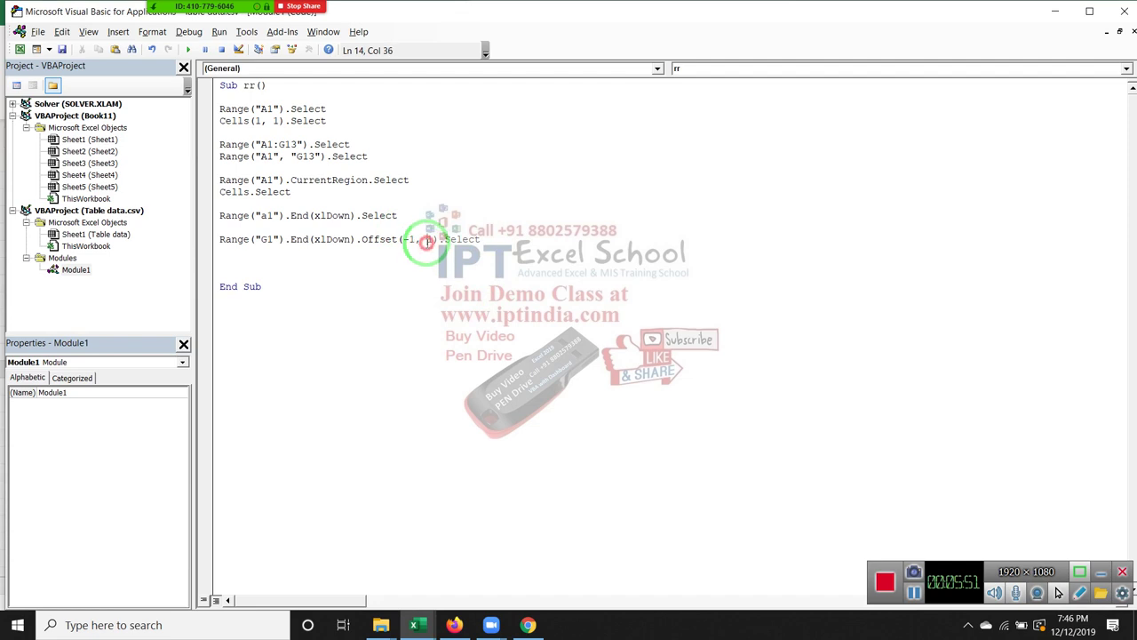
pyautogui.write('-')
pyautogui.click(429, 255)
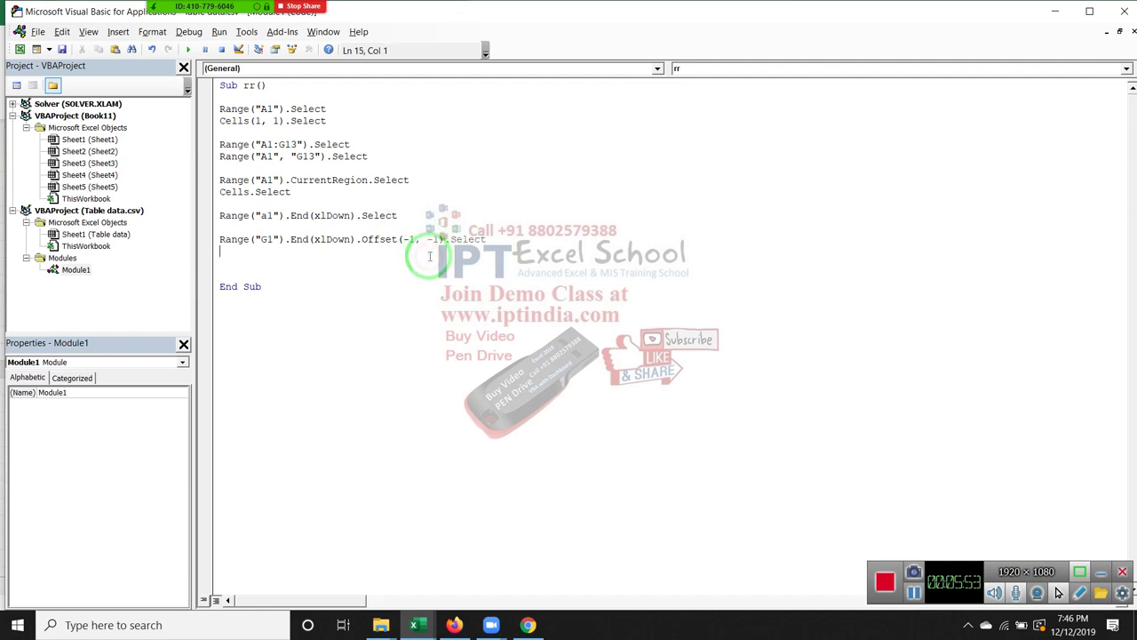
pyautogui.moveTo(361, 238); pyautogui.dragTo(444, 238)
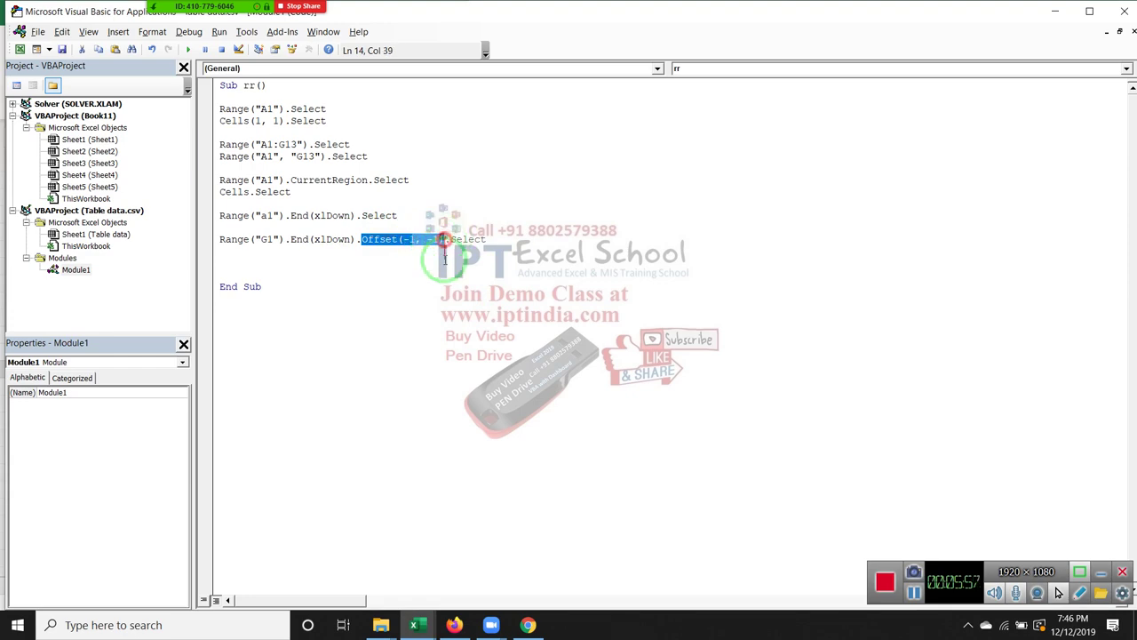
pyautogui.click(244, 257)
pyautogui.press('F5')
pyautogui.hotkey('alt', 'F11')
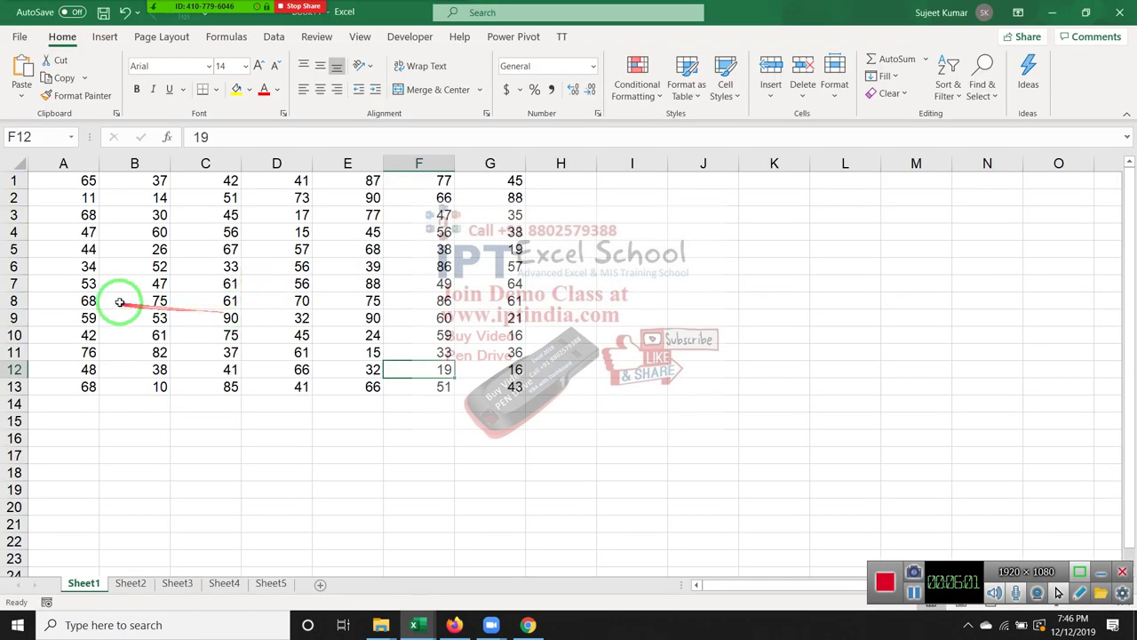
# Delete the 44 from A5 and review the End(xlDown) line in the code.
pyautogui.click(80, 243)
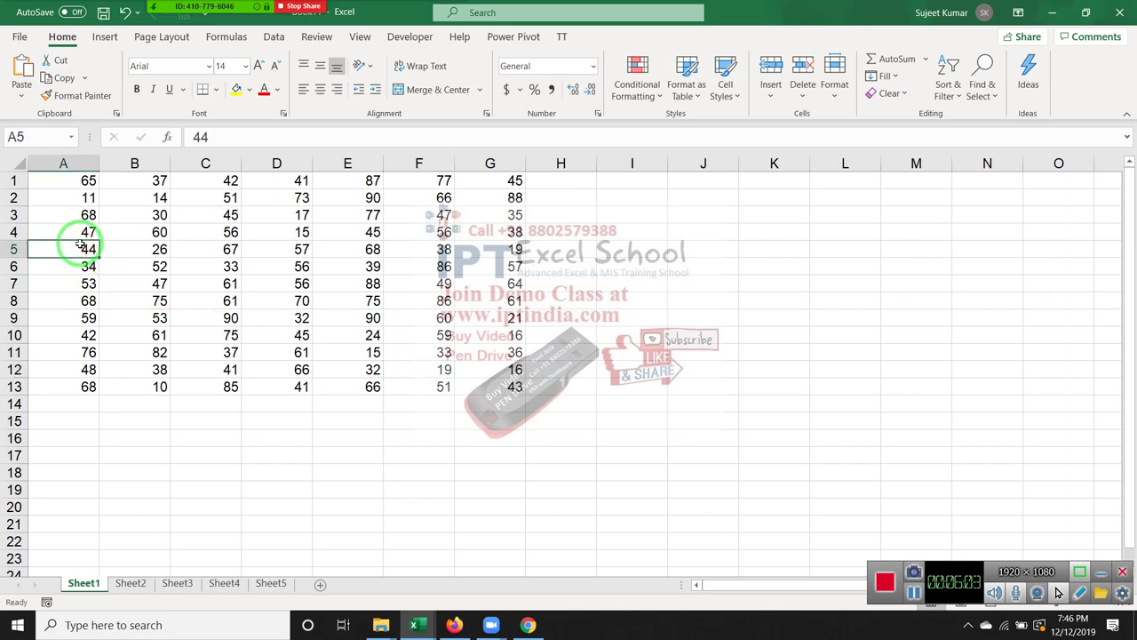
pyautogui.press('Delete')
pyautogui.click(177, 283)
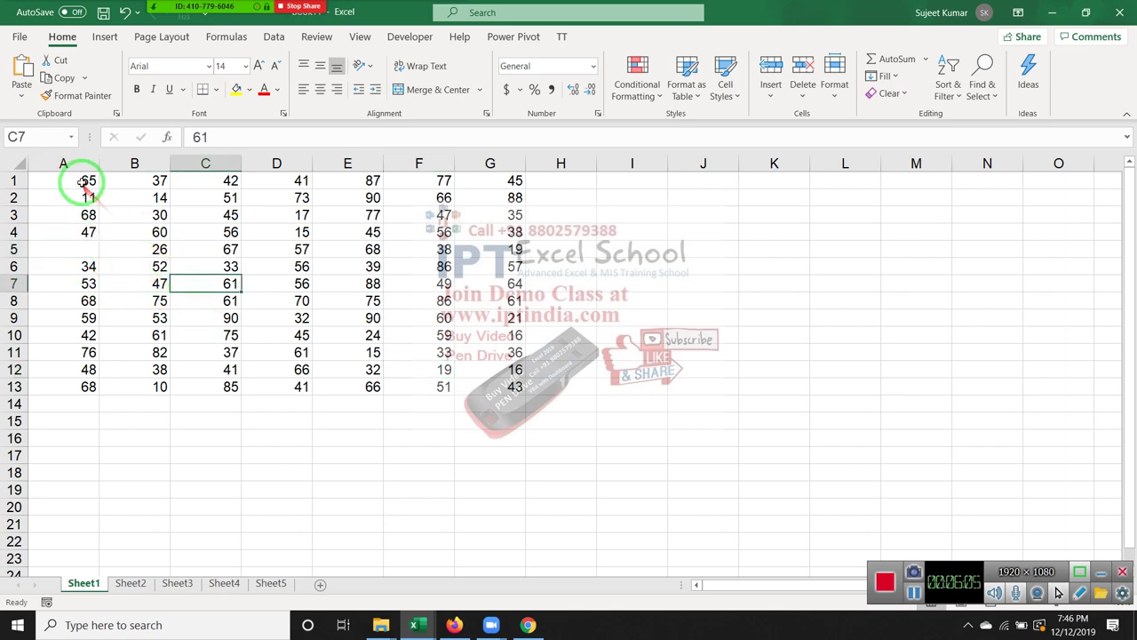
pyautogui.hotkey('alt', 'F11')
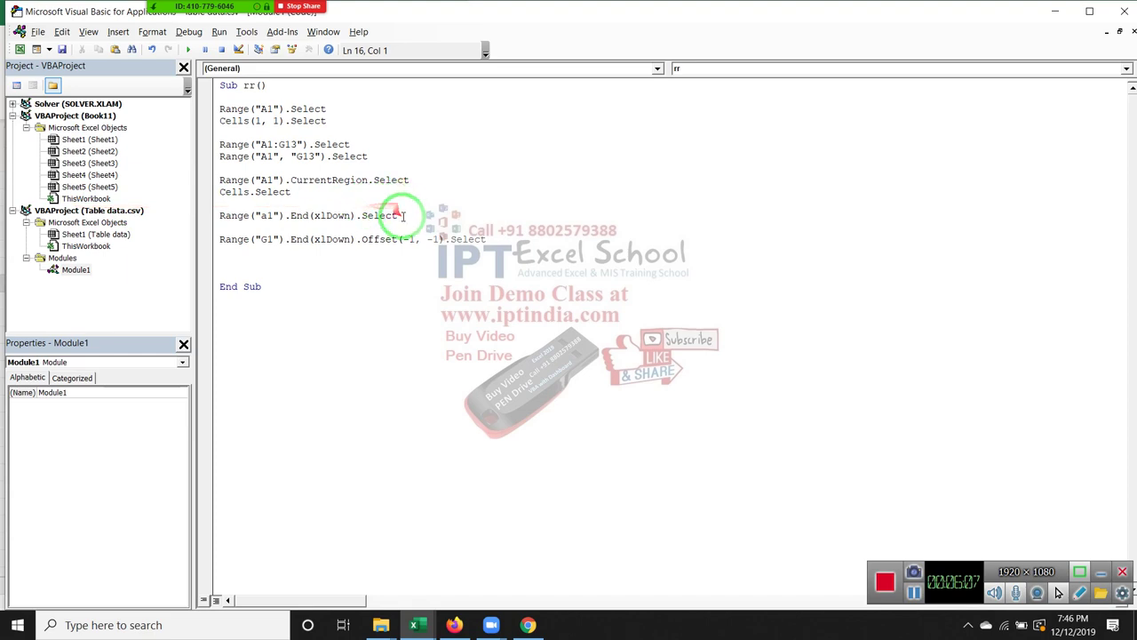
pyautogui.moveTo(403, 215); pyautogui.dragTo(215, 215)
pyautogui.hotkey('alt', 'F11')
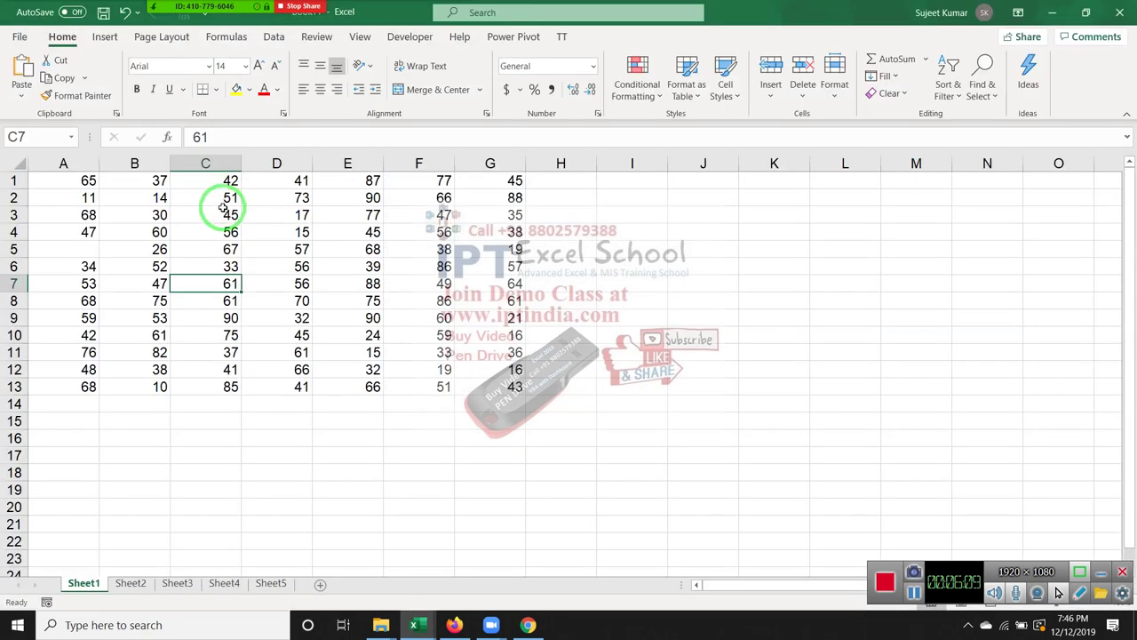
# Test Ctrl+Down from A1, which now stops at A4 above the blank A5.
pyautogui.click(89, 179)
pyautogui.hotkey('ctrl', 'Down')
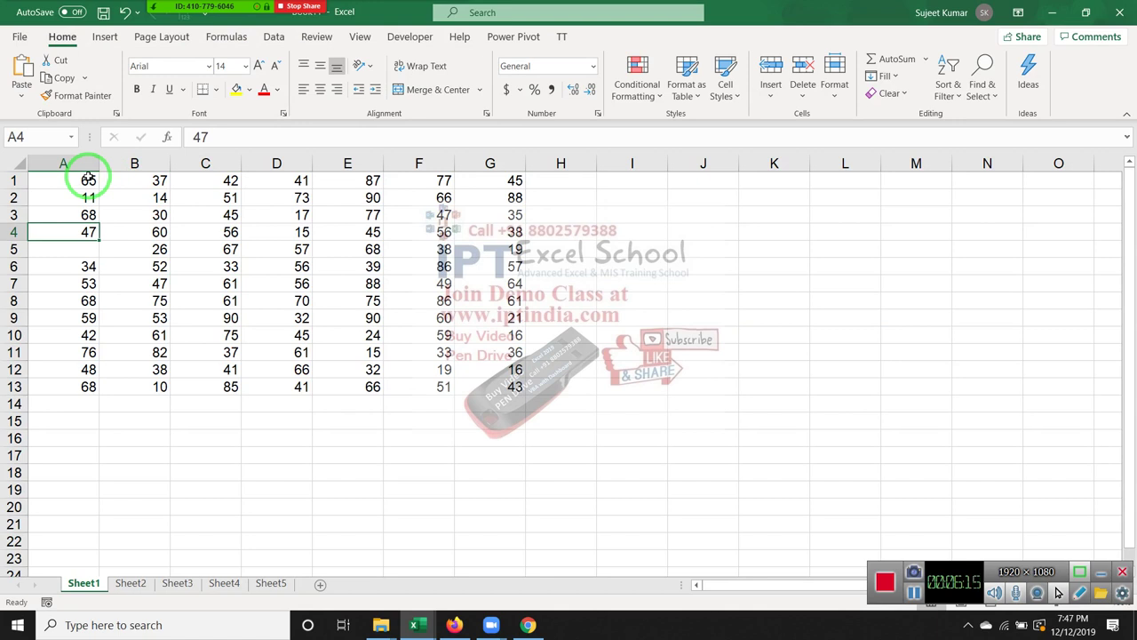
pyautogui.click(79, 246)
pyautogui.click(79, 231)
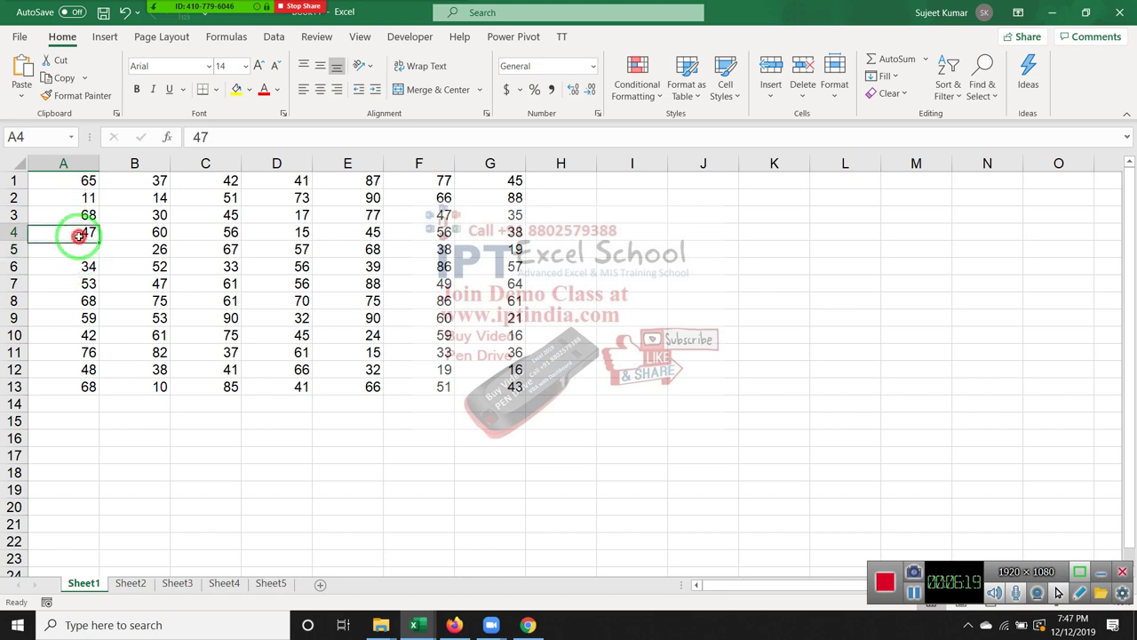
pyautogui.click(88, 182)
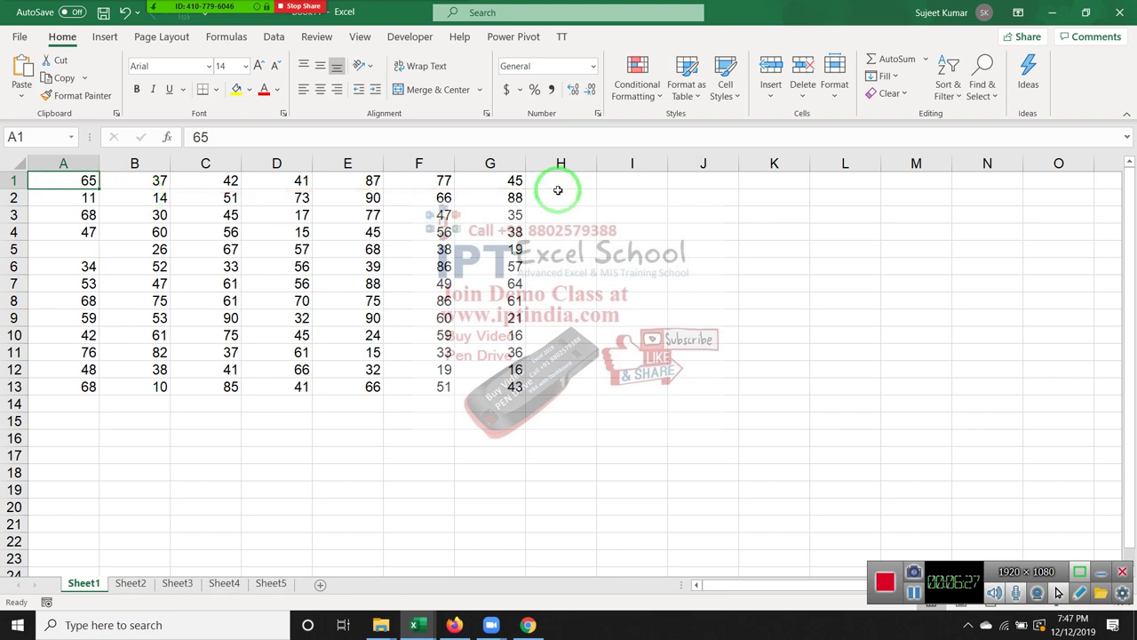
pyautogui.hotkey('ctrl', 'Down')
pyautogui.press('Up')
pyautogui.press('Up')
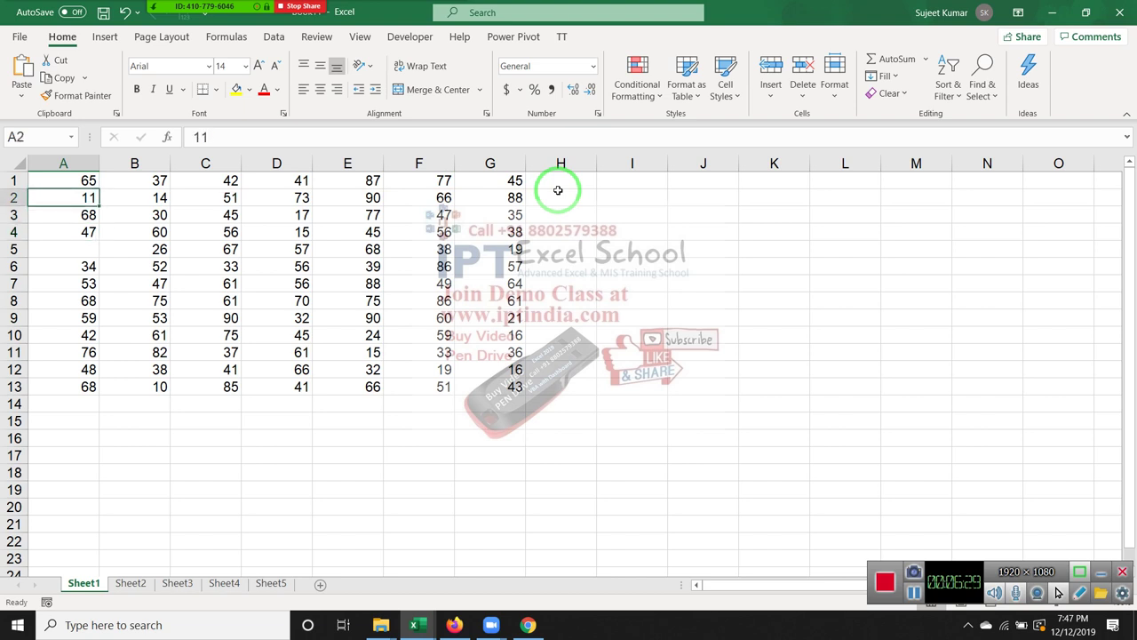
pyautogui.press('Up')
pyautogui.press('Down')
pyautogui.press('Down')
pyautogui.press('Down')
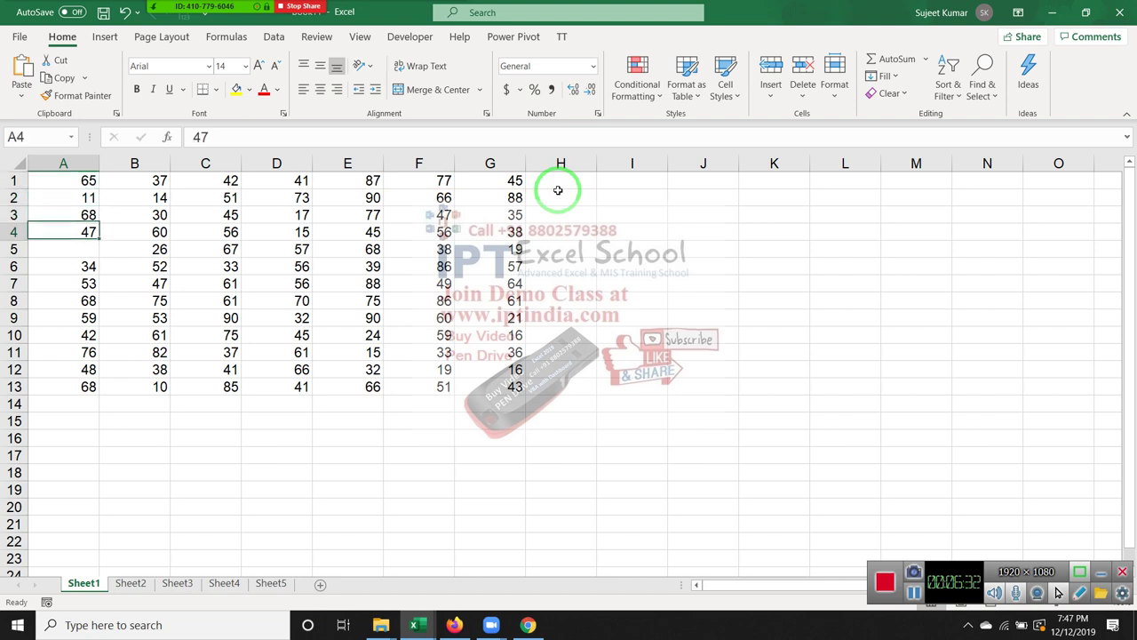
pyautogui.press('Up')
pyautogui.press('Up')
pyautogui.press('Up')
pyautogui.press('Down')
pyautogui.press('Down')
pyautogui.press('Down')
pyautogui.press('Down')
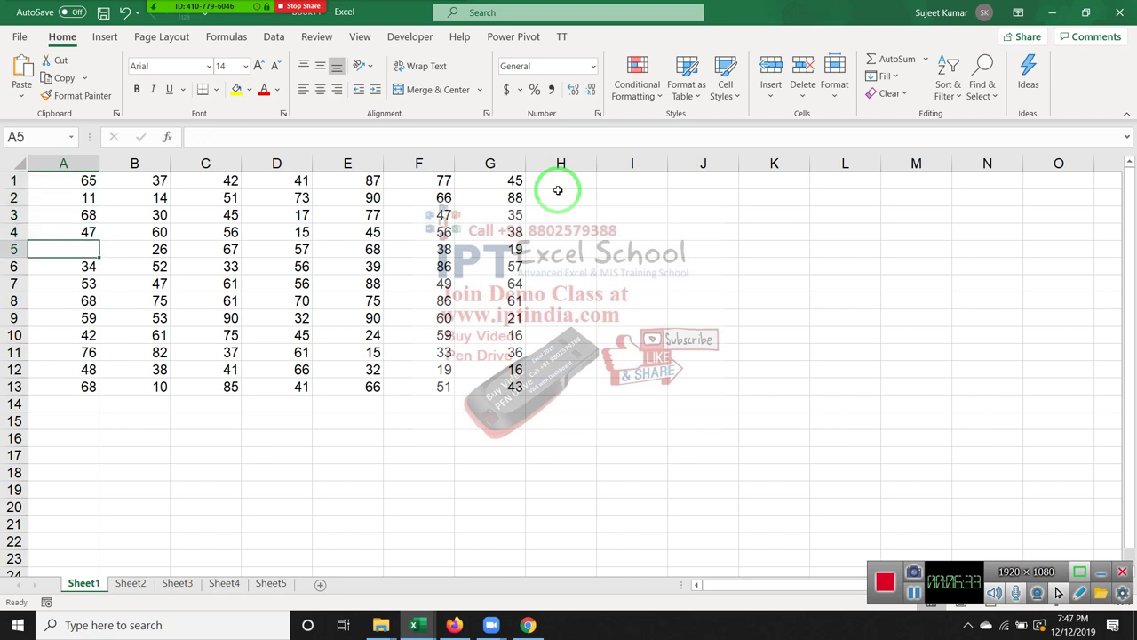
# From A14, jump to the sheet's last row, then back up to A13 and A1.
pyautogui.moveTo(1116, 76); pyautogui.dragTo(173, 377)
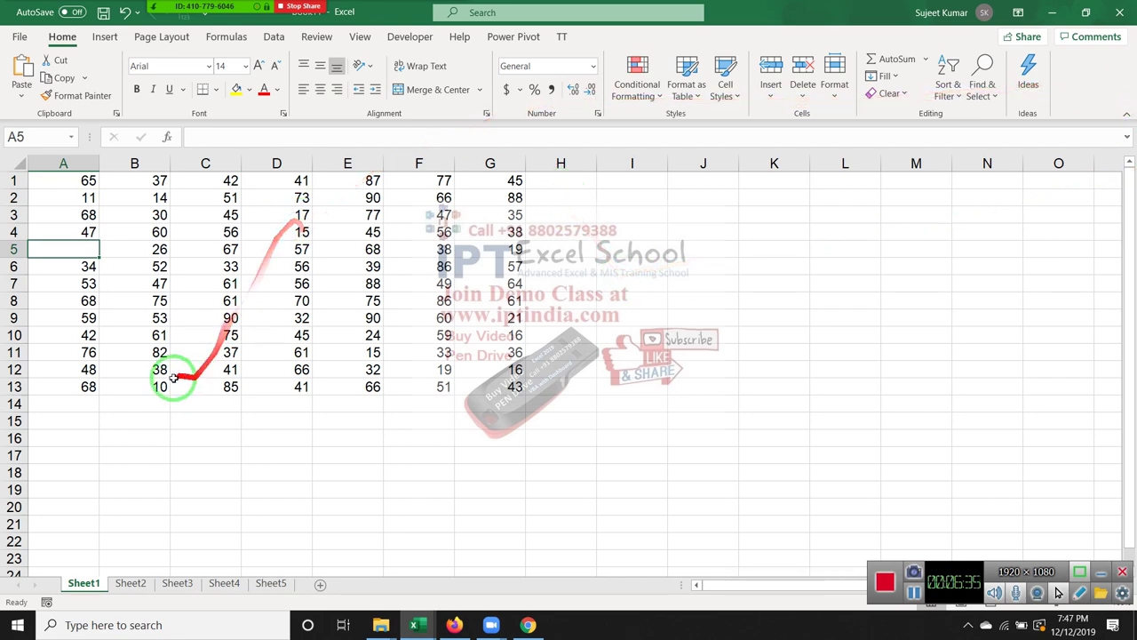
pyautogui.click(94, 402)
pyautogui.hotkey('ctrl', 'Down')
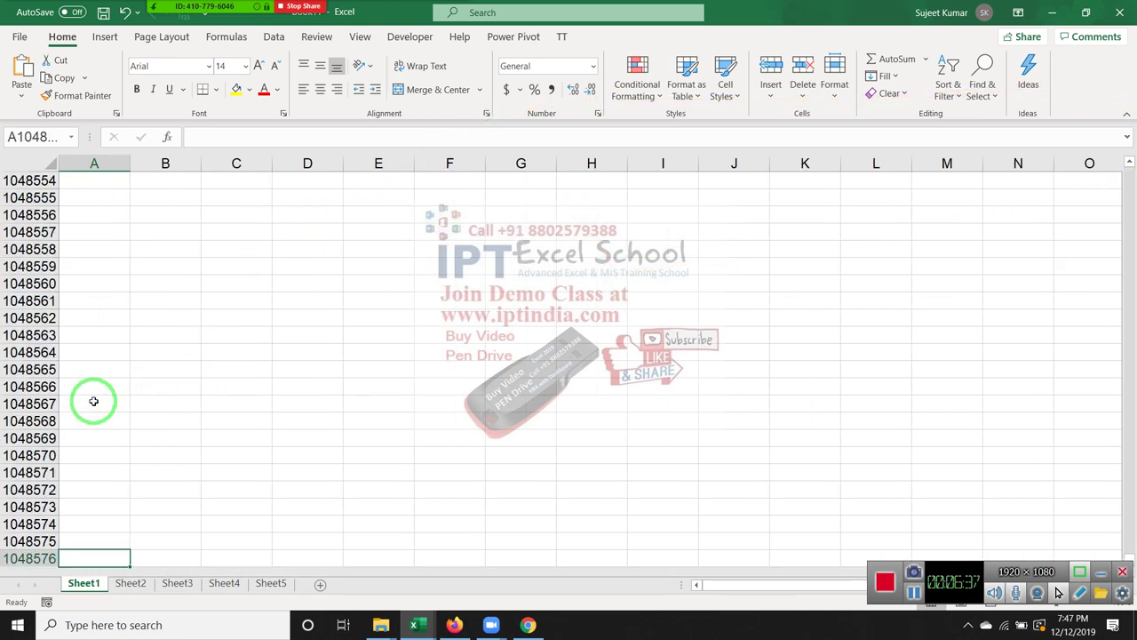
pyautogui.hotkey('ctrl', 'Up')
pyautogui.hotkey('ctrl', 'Up')
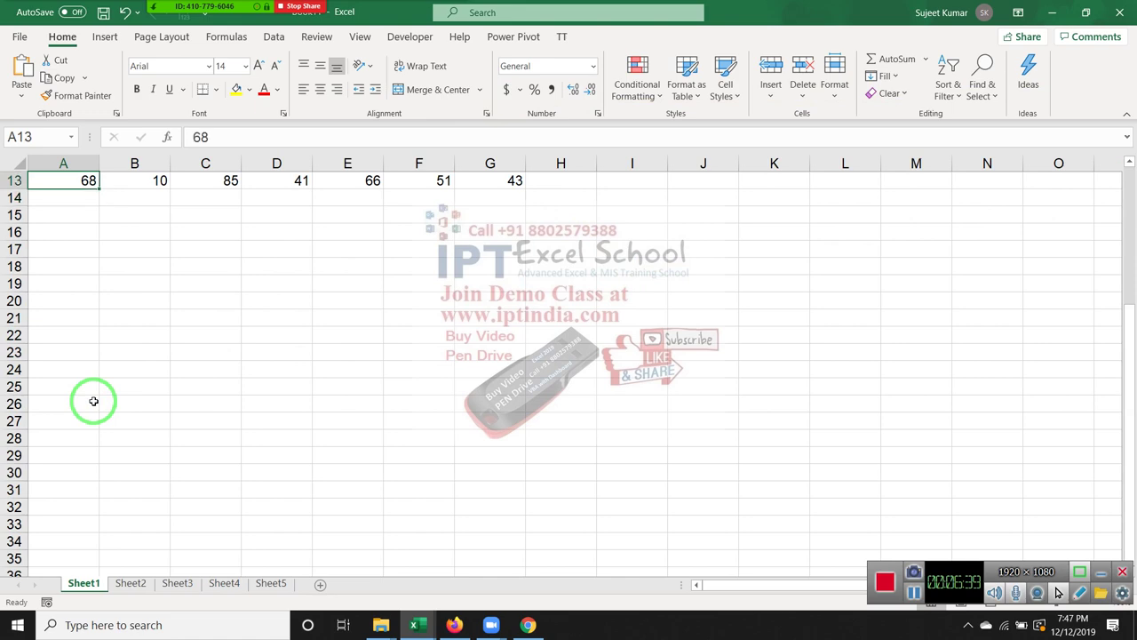
pyautogui.hotkey('ctrl', 'Up')
pyautogui.hotkey('ctrl', 'Up')
pyautogui.hotkey('ctrl', 'Up')
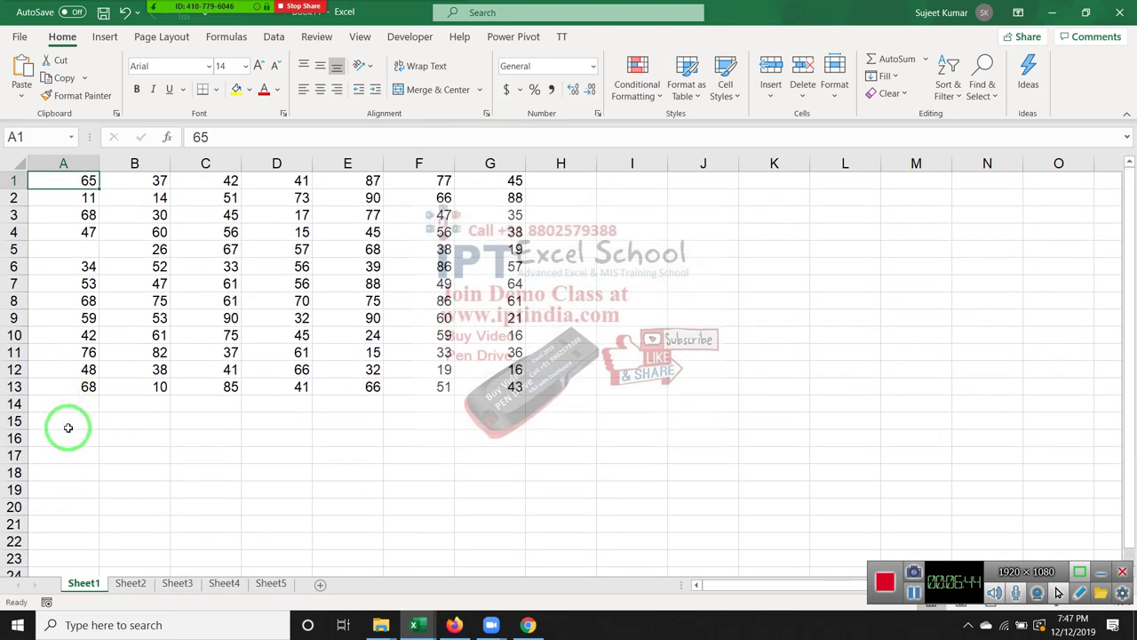
# Go to A65000 via the Name Box and jump up to A13 with Ctrl+Up.
pyautogui.scroll(-5, 71, 421)
pyautogui.scroll(-2, 71, 421)
pyautogui.click(40, 138)
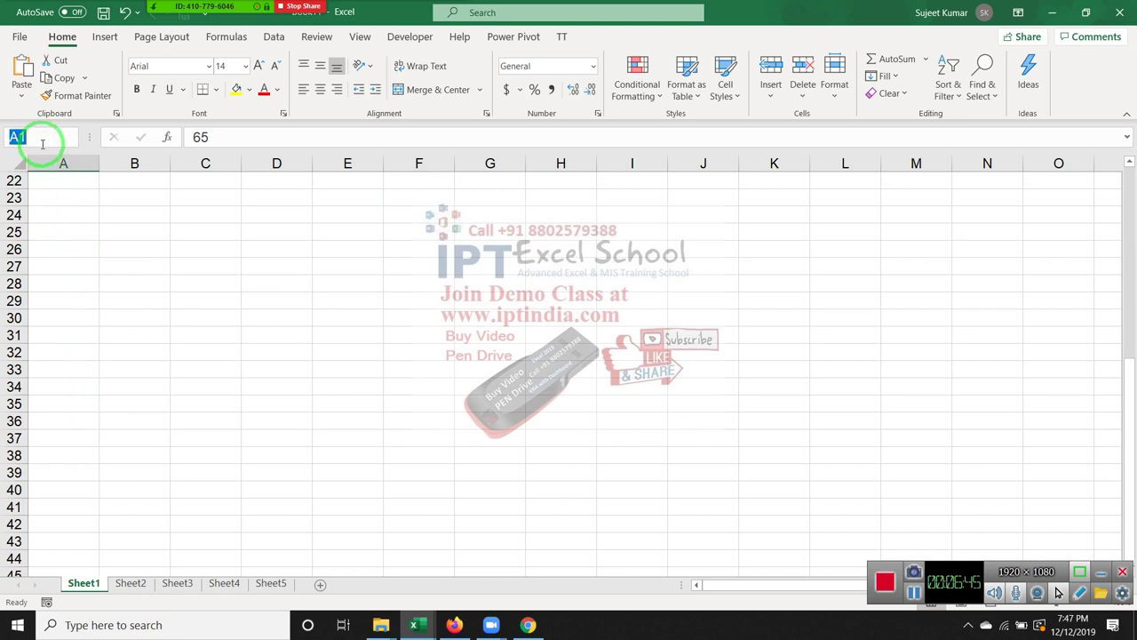
pyautogui.write('a65000')
pyautogui.press('Return')
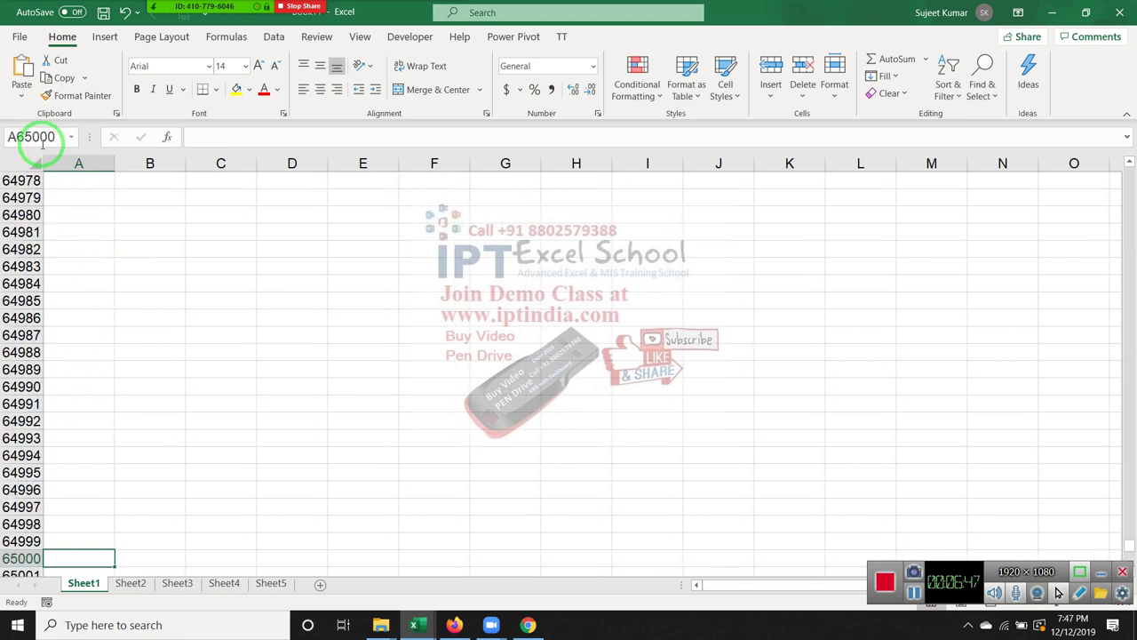
pyautogui.hotkey('ctrl', 'Up')
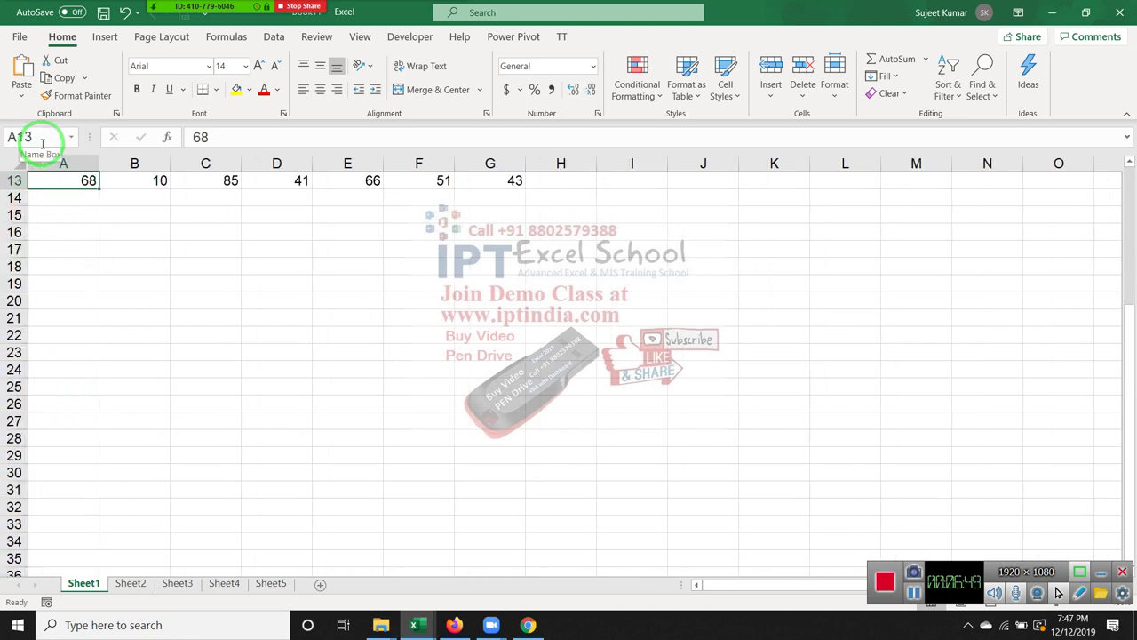
pyautogui.scroll(4, 63, 163)
# Write Range("A65000").End(xlUp).Select on the blank line before End Sub.
pyautogui.hotkey('alt', 'F11')
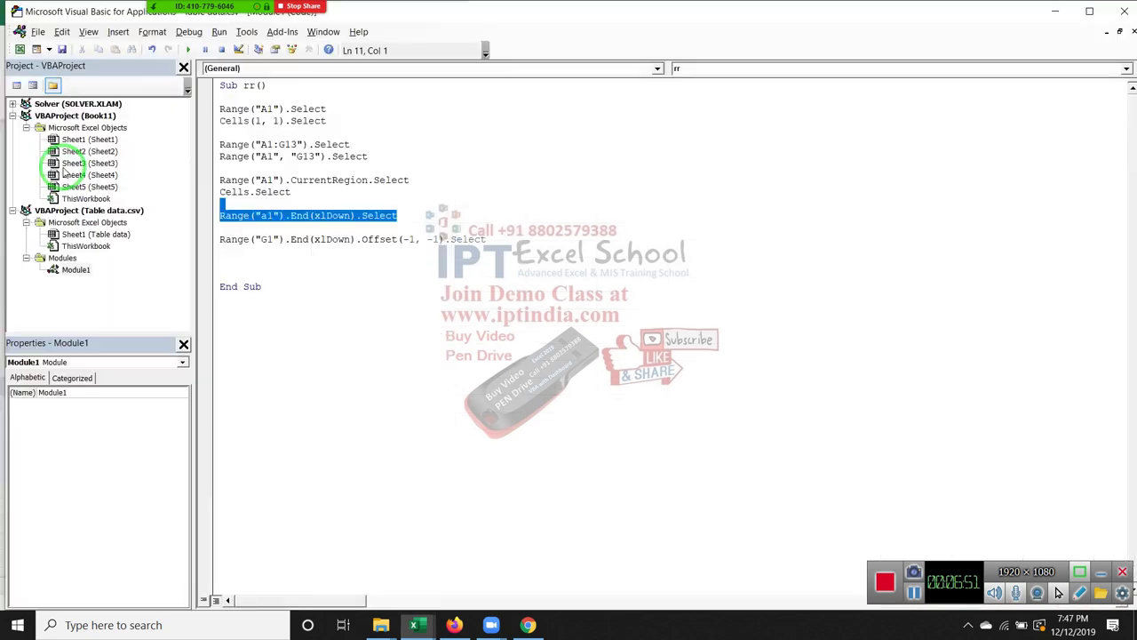
pyautogui.click(238, 258)
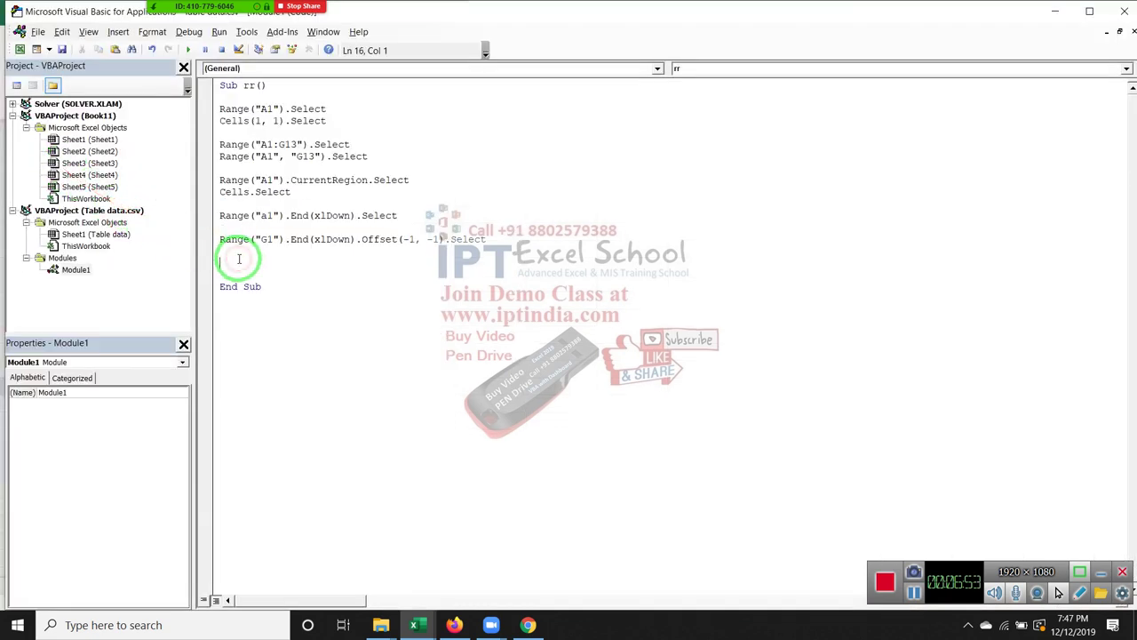
pyautogui.write('range')
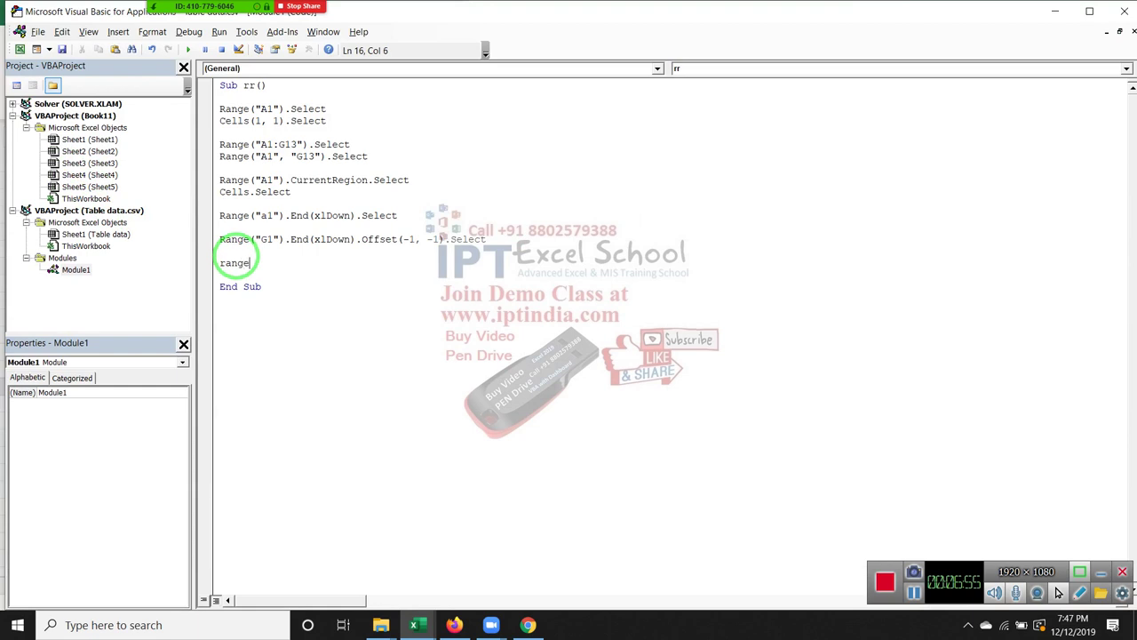
pyautogui.write('("A650')
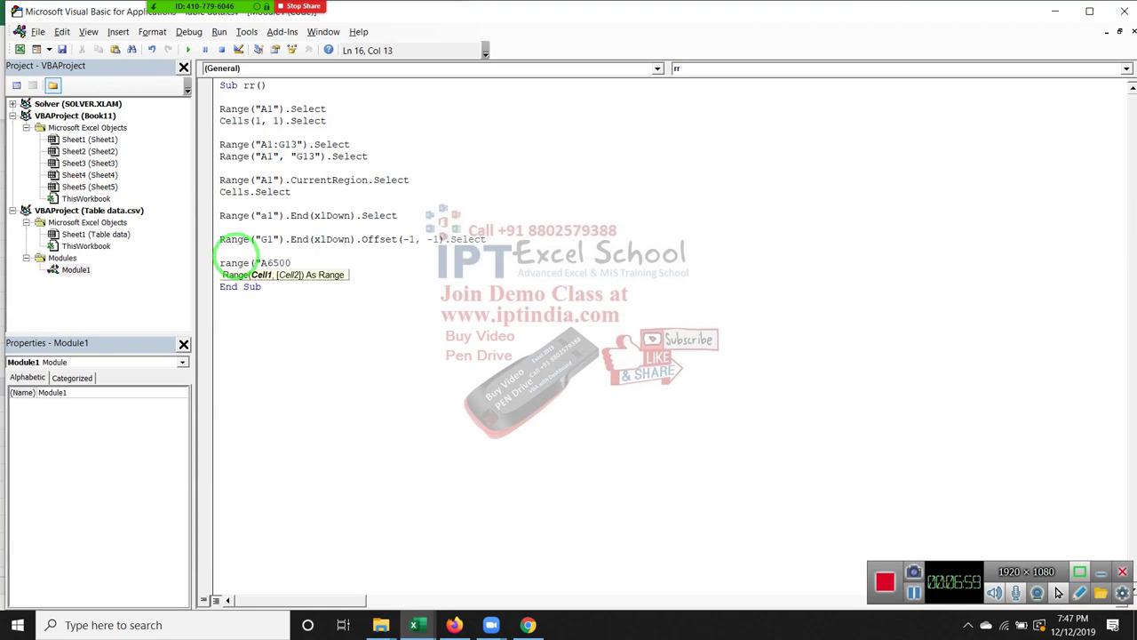
pyautogui.write('0')
pyautogui.write(').end')
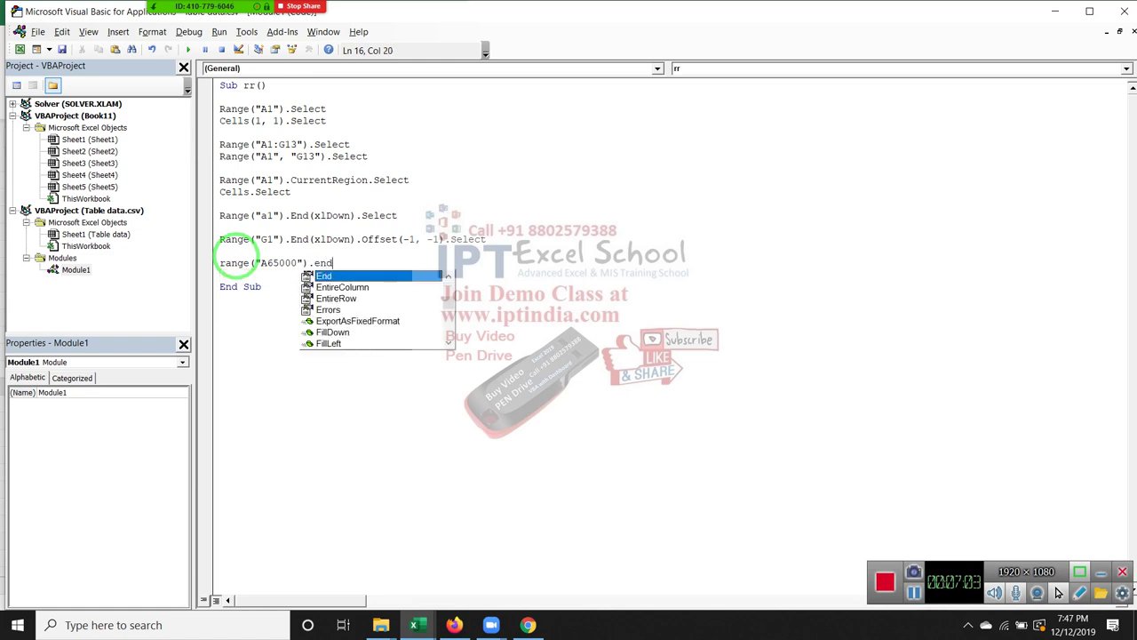
pyautogui.press('Tab')
pyautogui.write('(')
pyautogui.press('Down')
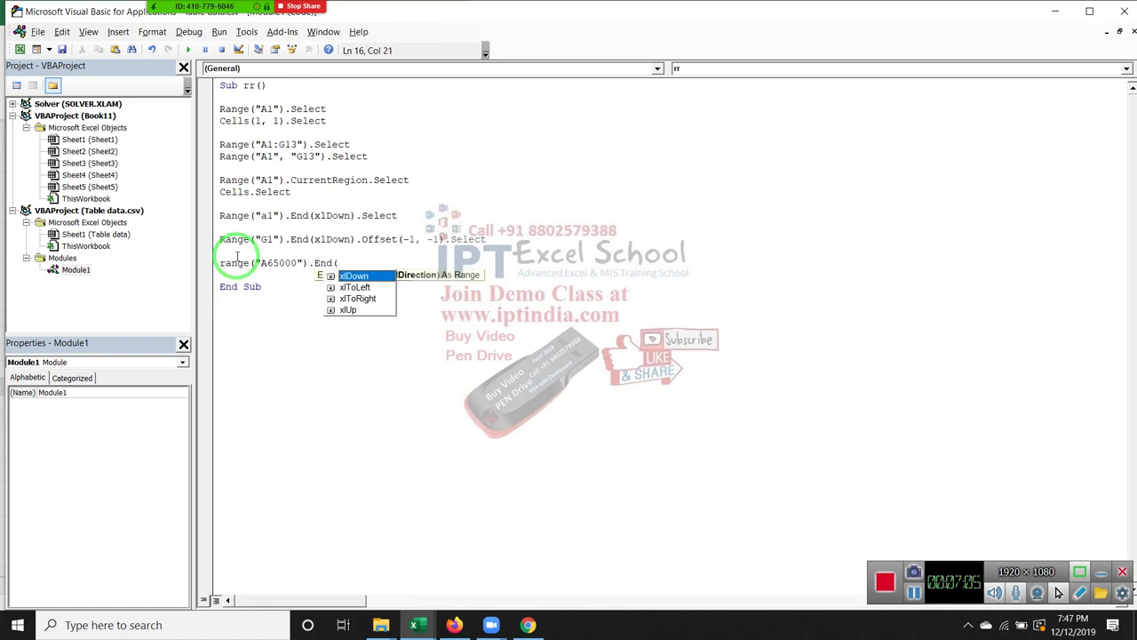
pyautogui.press('Down')
pyautogui.press('Down')
pyautogui.press('Down')
pyautogui.press('Tab')
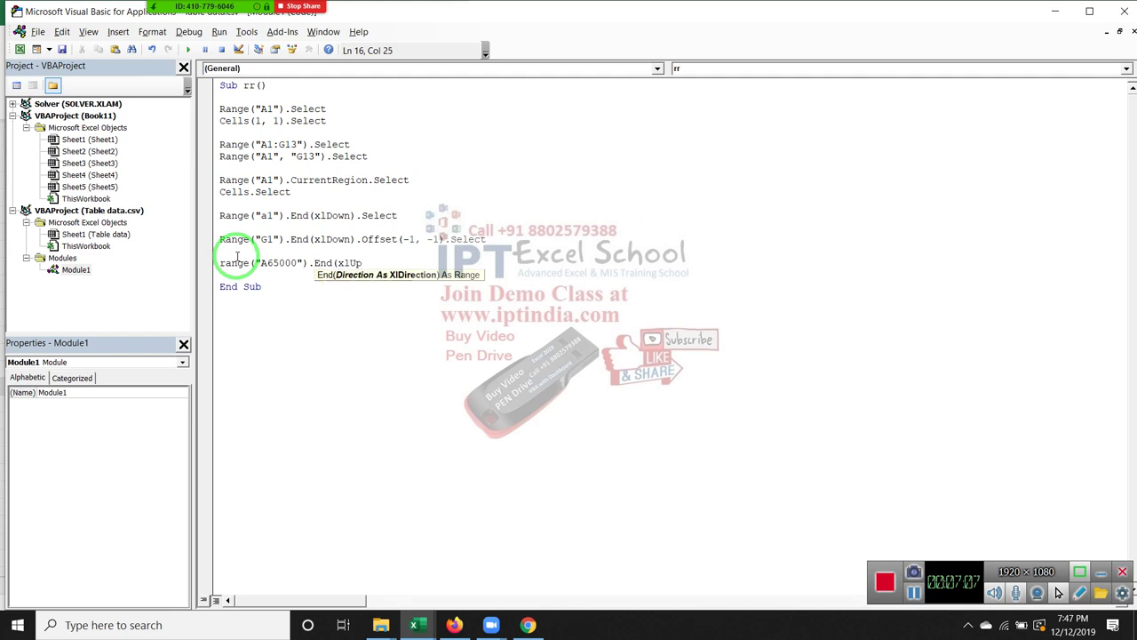
pyautogui.write(').')
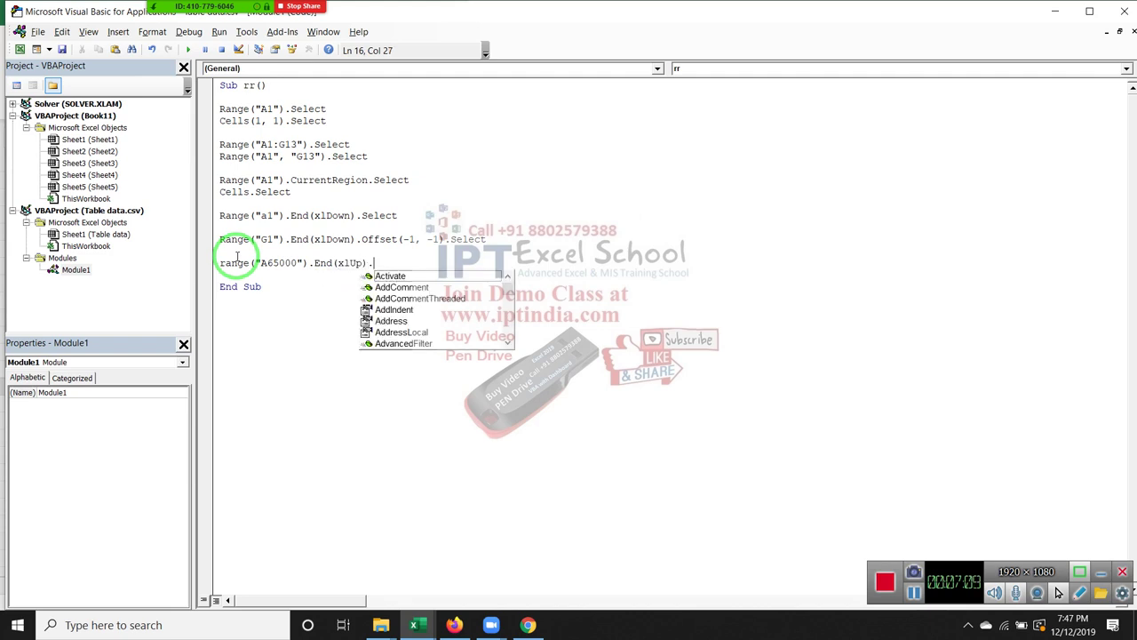
pyautogui.write('se')
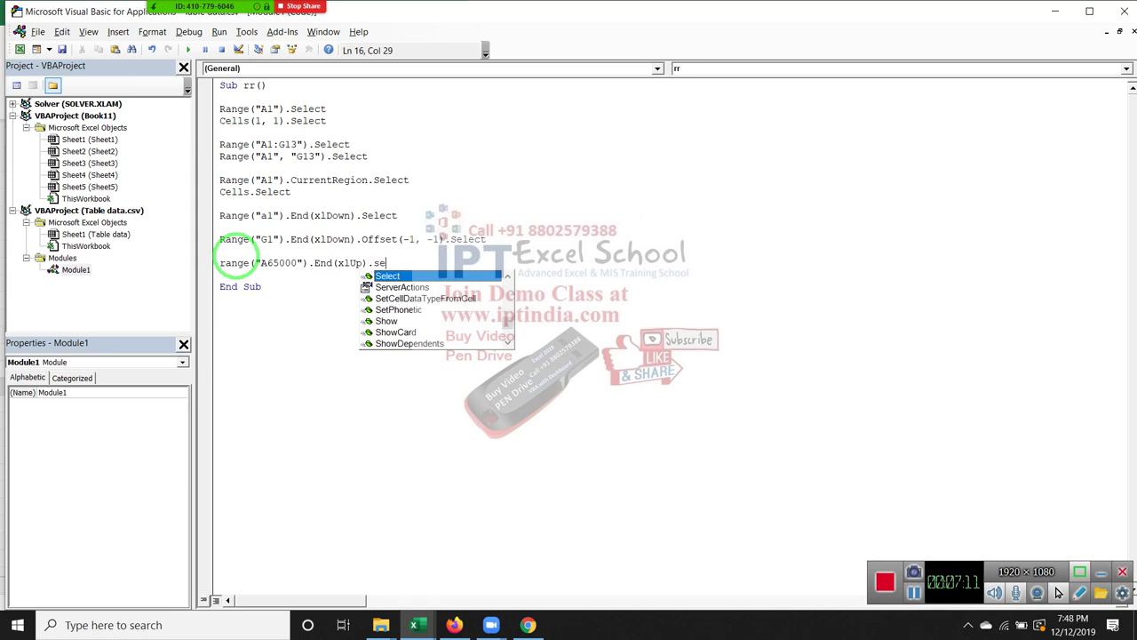
pyautogui.press('Return')
# Jump up from an empty cell to column A's last value and select up to A1.
pyautogui.hotkey('alt', 'Tab')
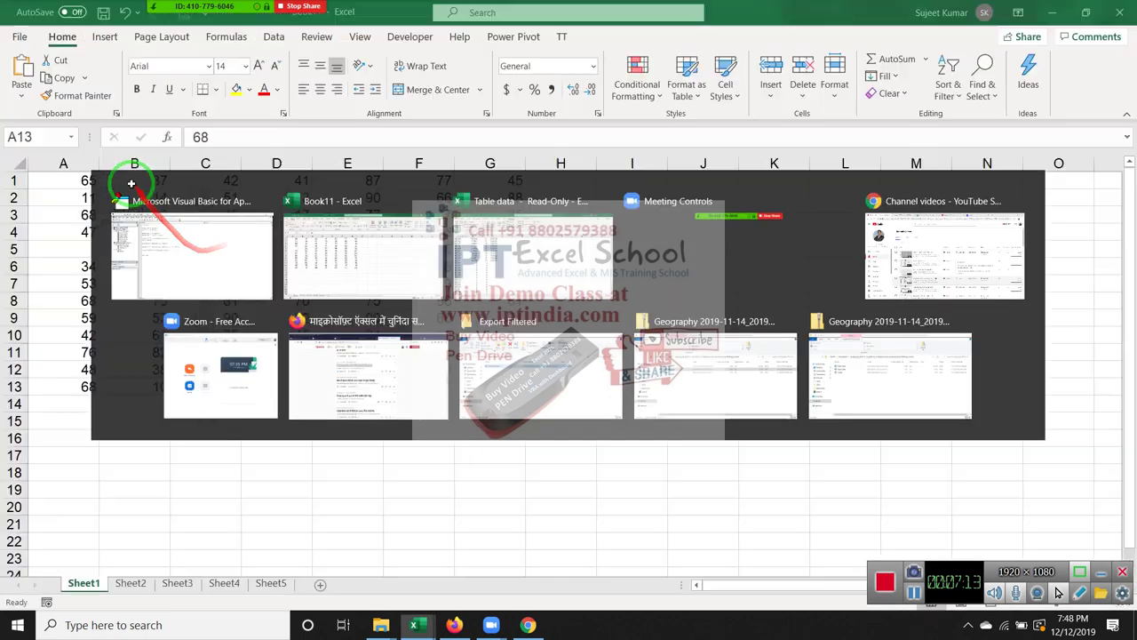
pyautogui.click(76, 537)
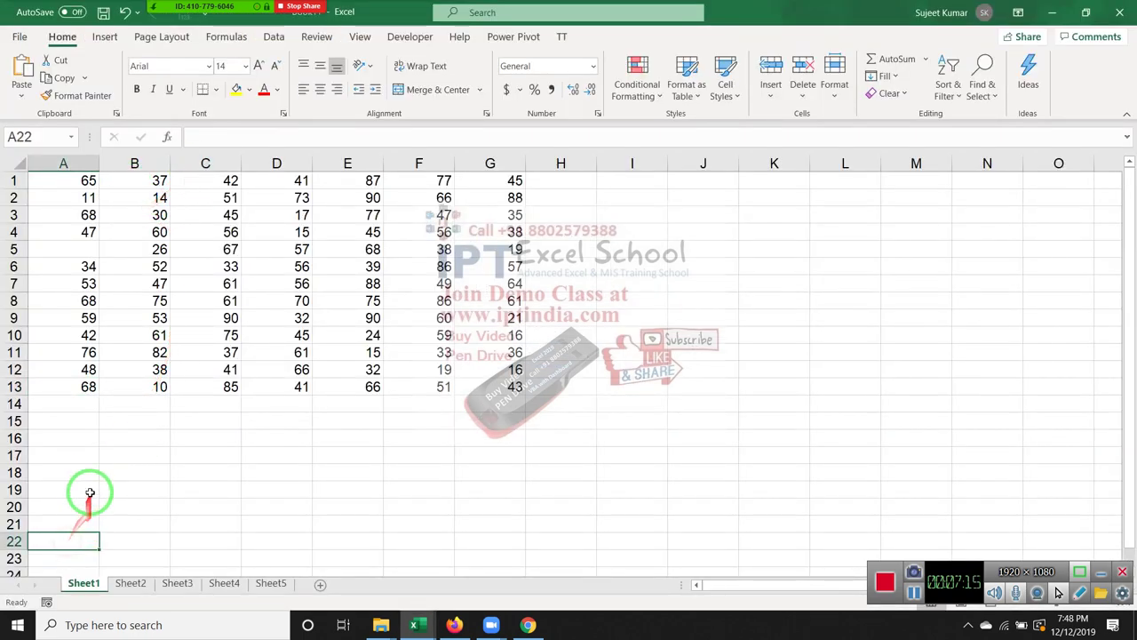
pyautogui.hotkey('ctrl', 'Up')
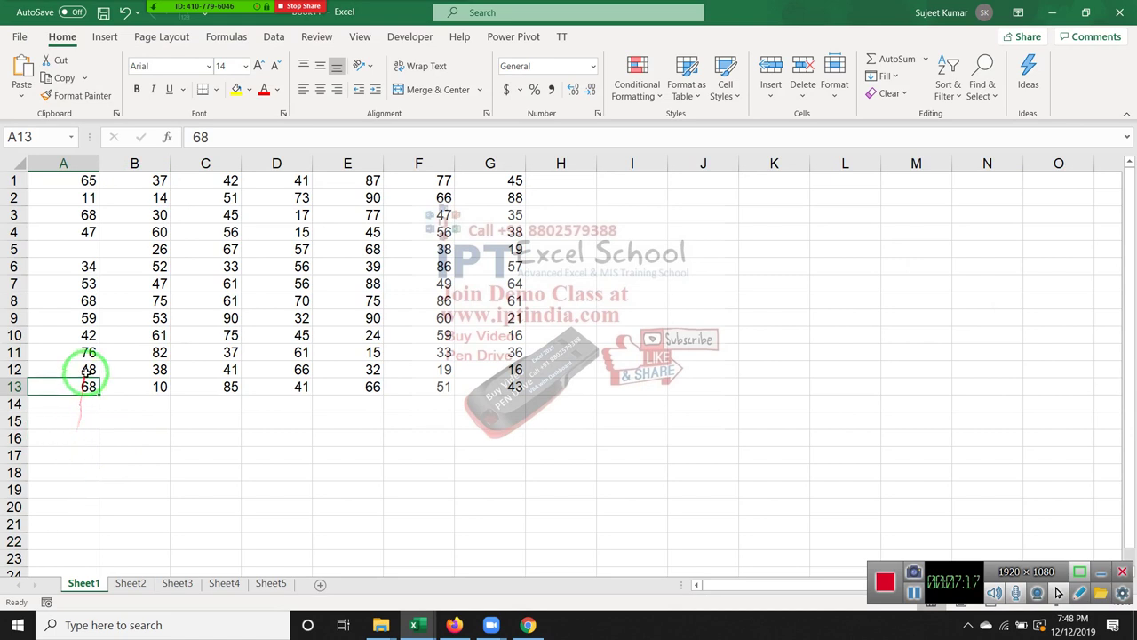
pyautogui.moveTo(86, 370); pyautogui.dragTo(83, 182)
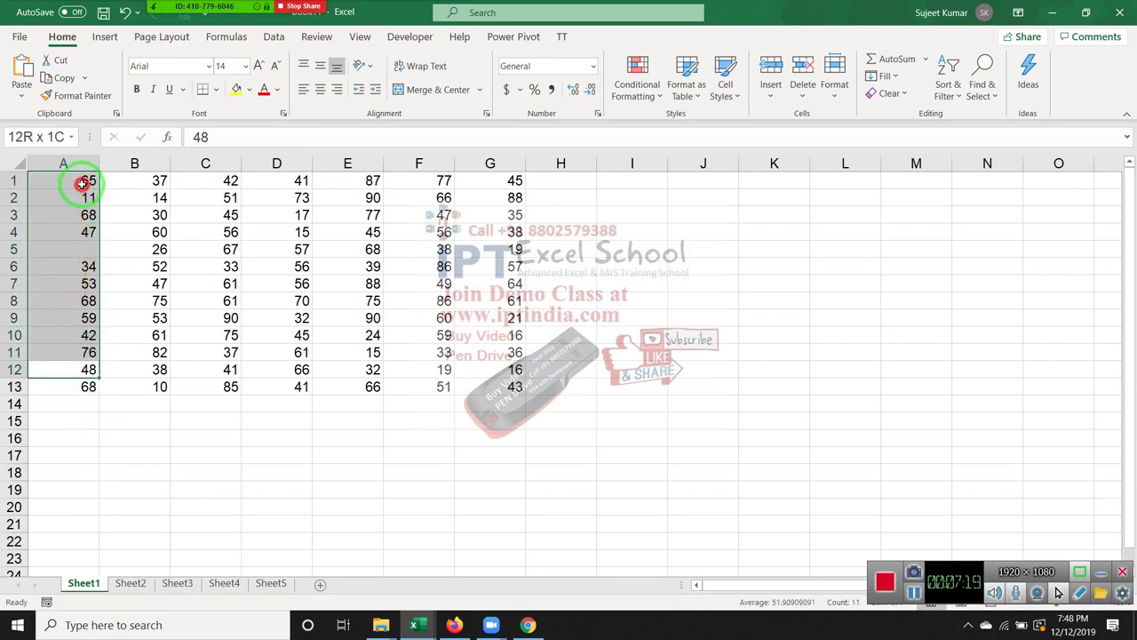
pyautogui.click(84, 182)
# Enter 65 in the empty cell A5.
pyautogui.click(89, 248)
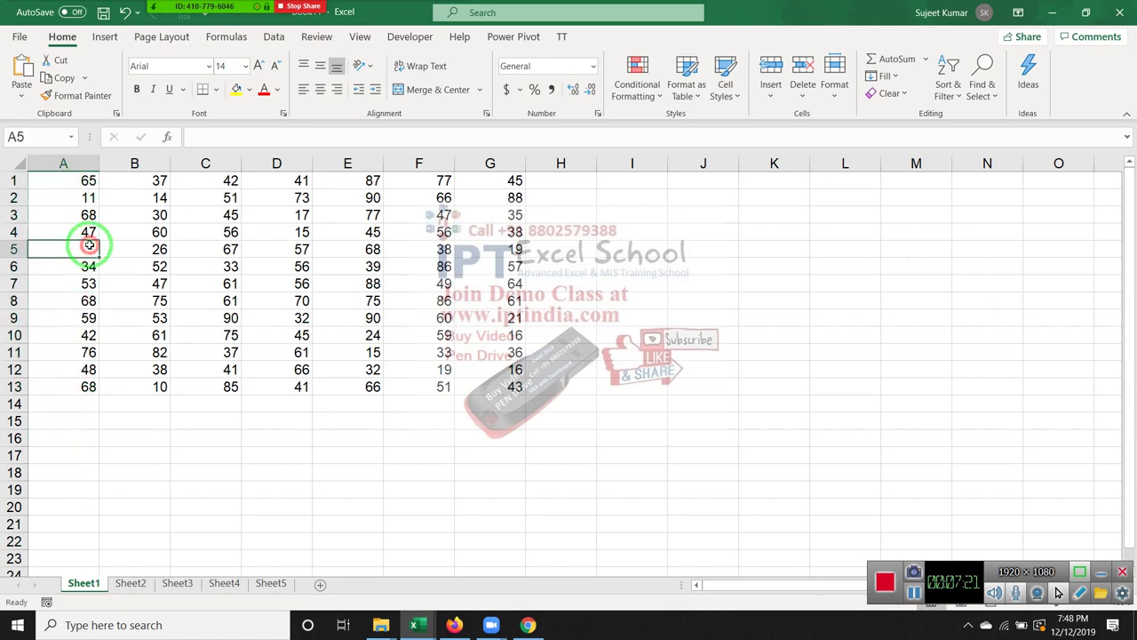
pyautogui.write('65')
pyautogui.press('Return')
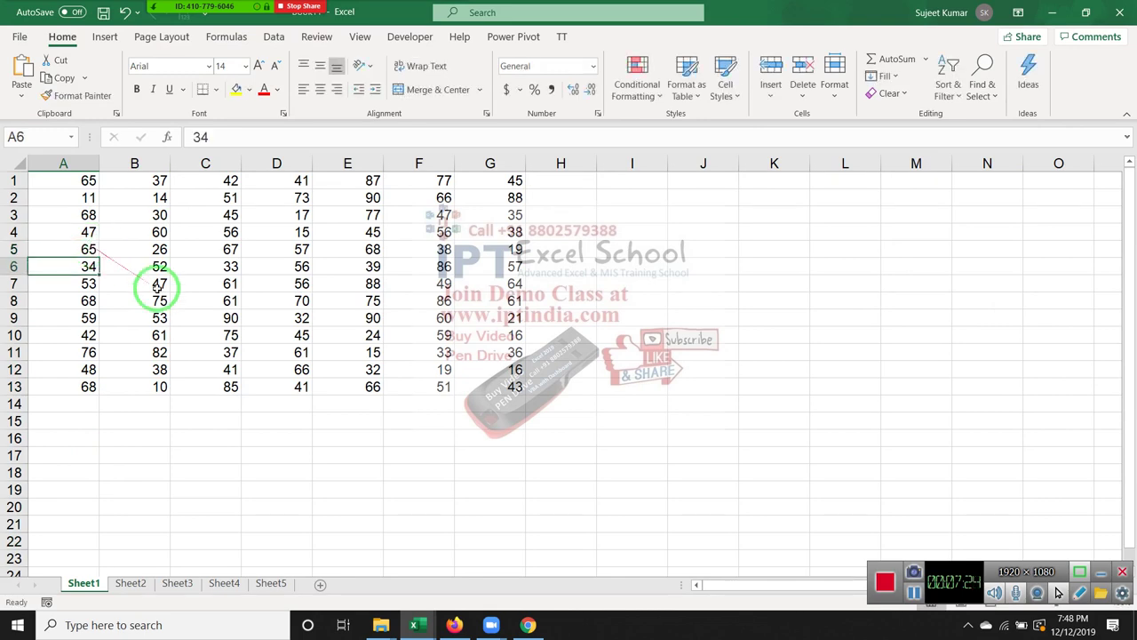
pyautogui.click(164, 300)
# Highlight the CurrentRegion line in macro rr.
pyautogui.hotkey('alt', 'F11')
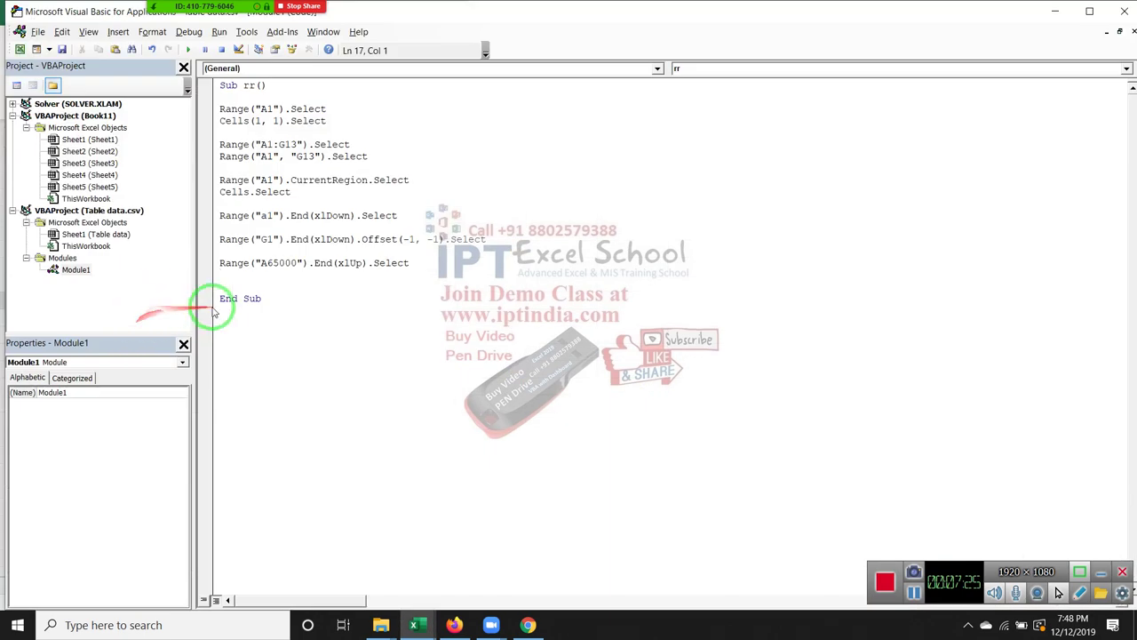
pyautogui.click(220, 309)
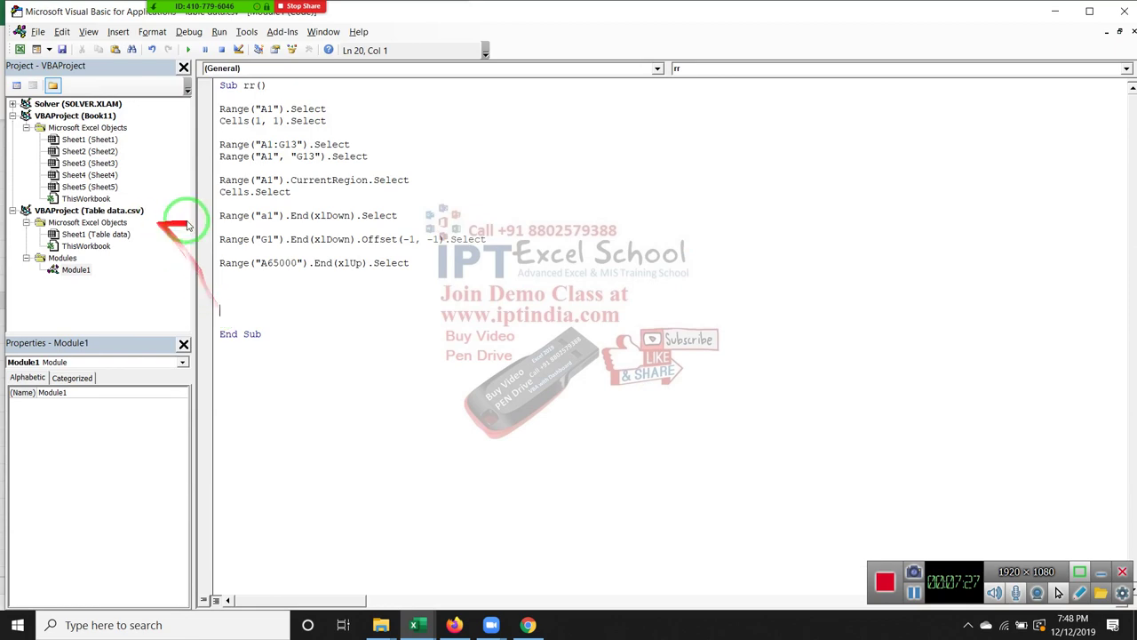
pyautogui.moveTo(411, 179); pyautogui.dragTo(214, 181)
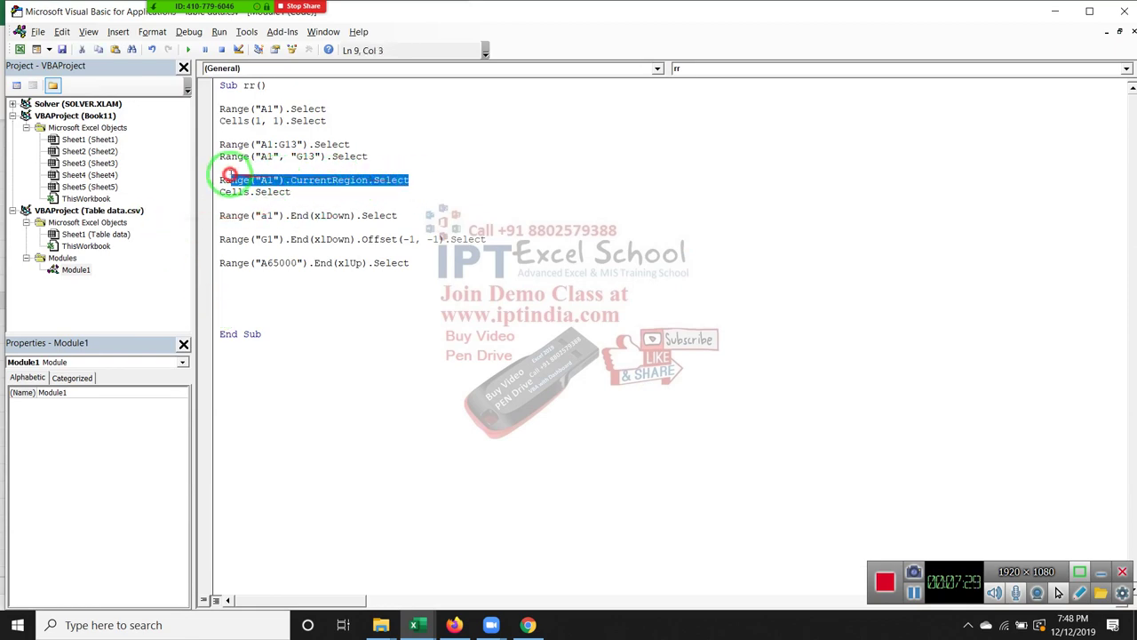
# Use Ctrl+A to select the A1:G13 data block from A2 and from C4.
pyautogui.hotkey('alt', 'F11')
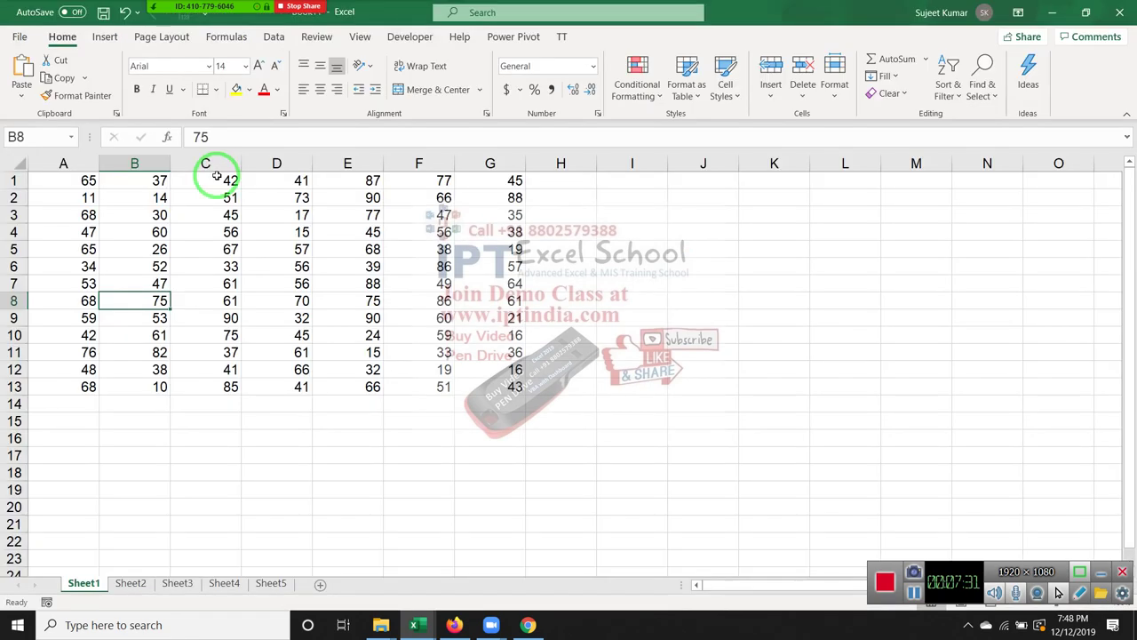
pyautogui.hotkey('ctrl', 'a')
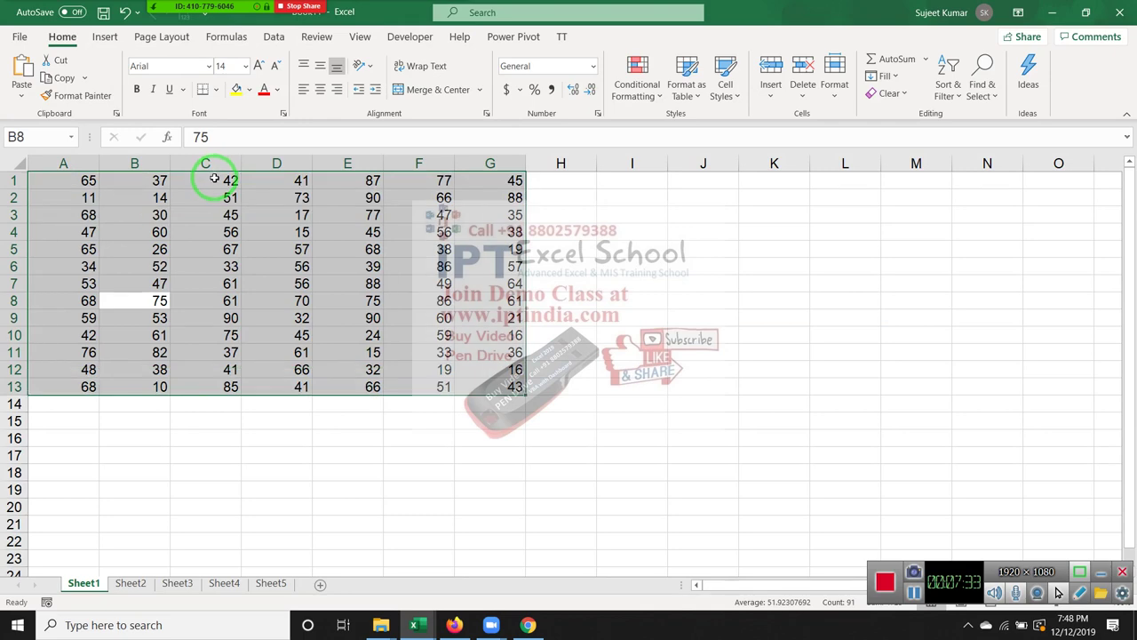
pyautogui.click(89, 197)
pyautogui.hotkey('ctrl', 'a')
pyautogui.click(173, 228)
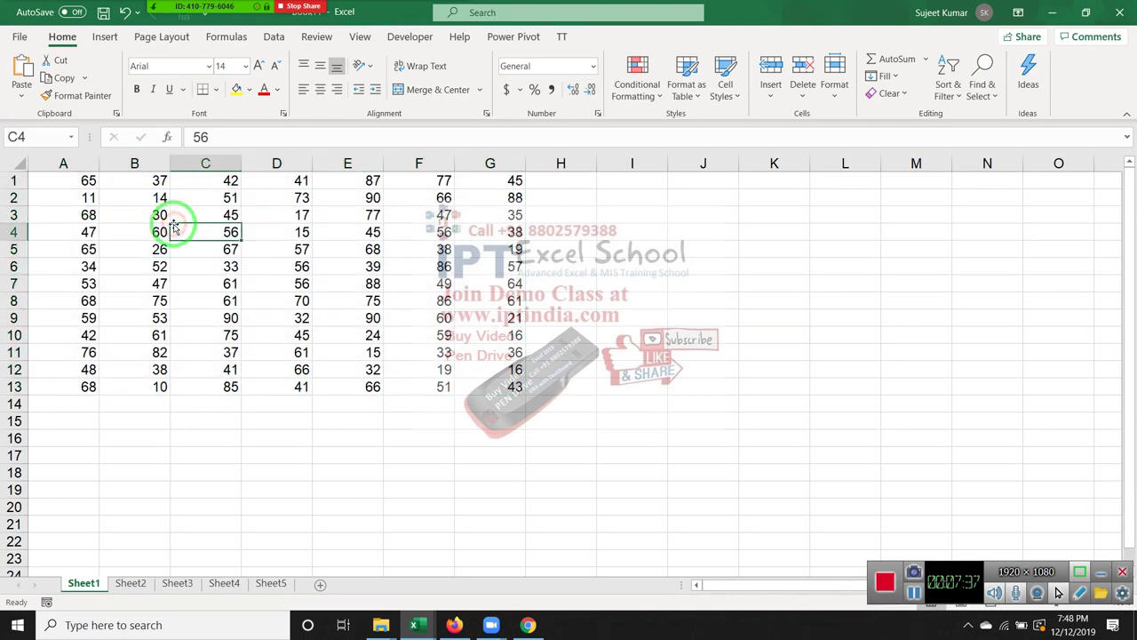
pyautogui.hotkey('alt', 'F11')
pyautogui.click(272, 293)
pyautogui.hotkey('alt', 'F11')
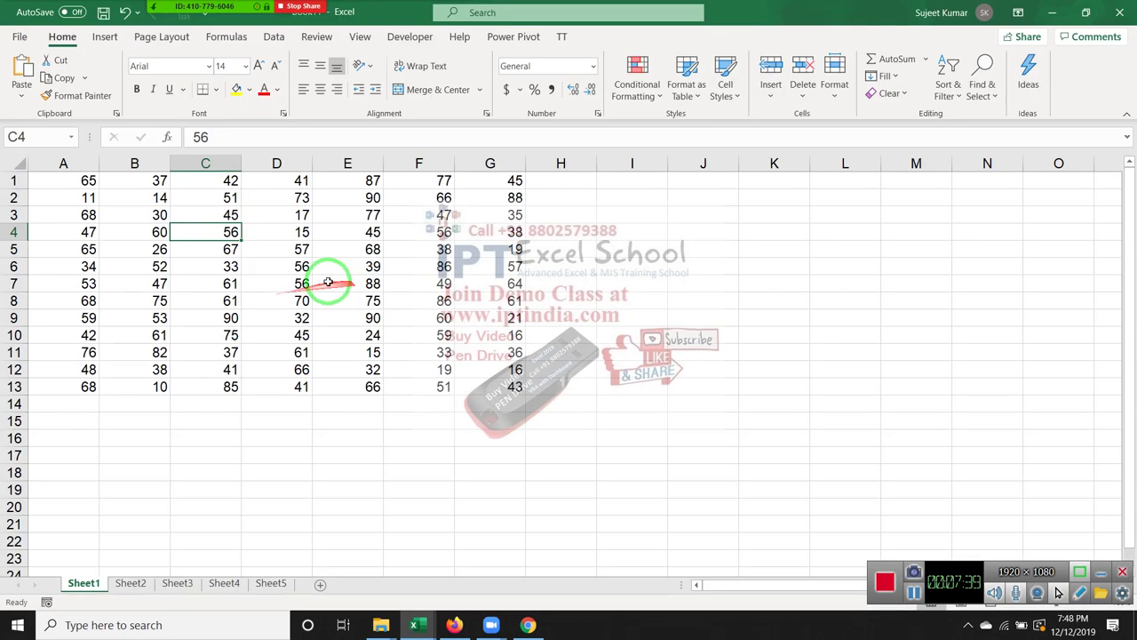
# Type the letter a into cells H4 and I2.
pyautogui.click(560, 232)
pyautogui.write('a')
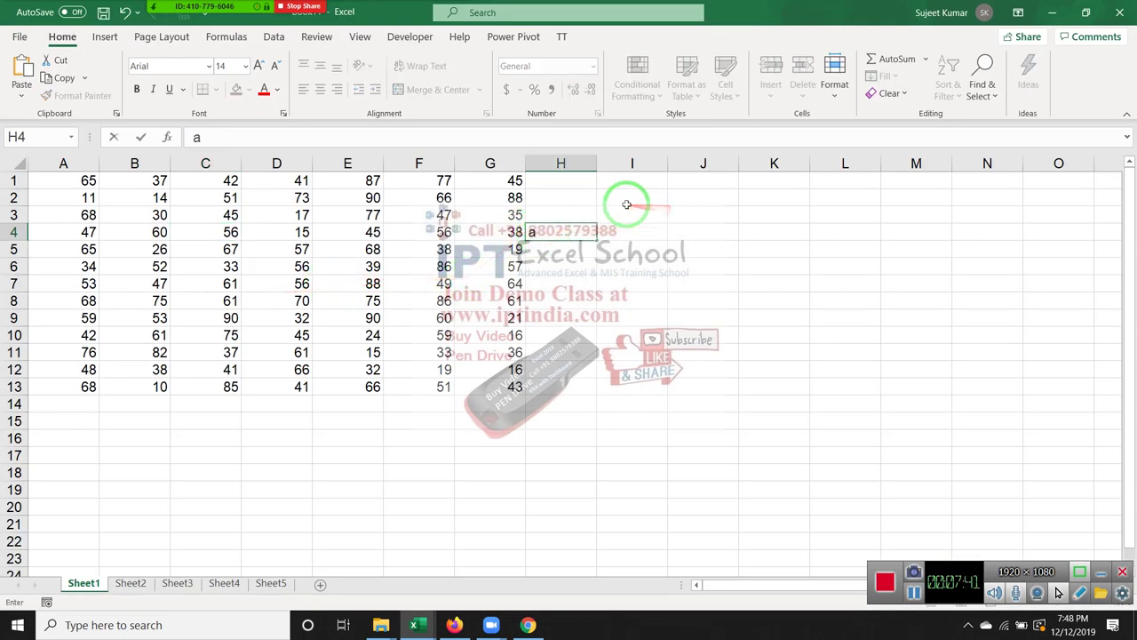
pyautogui.click(631, 197)
pyautogui.write('a')
pyautogui.press('Return')
# Compare Ctrl+A from B2 with Ctrl+Shift+Right and Ctrl+Shift+Down from A1.
pyautogui.click(161, 198)
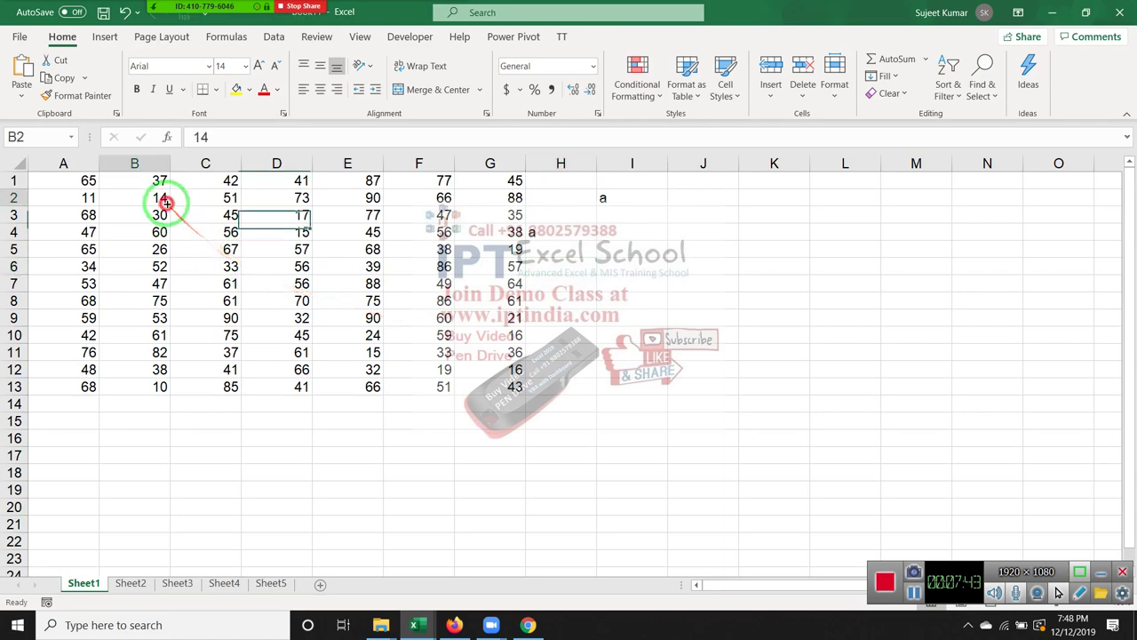
pyautogui.hotkey('ctrl', 'a')
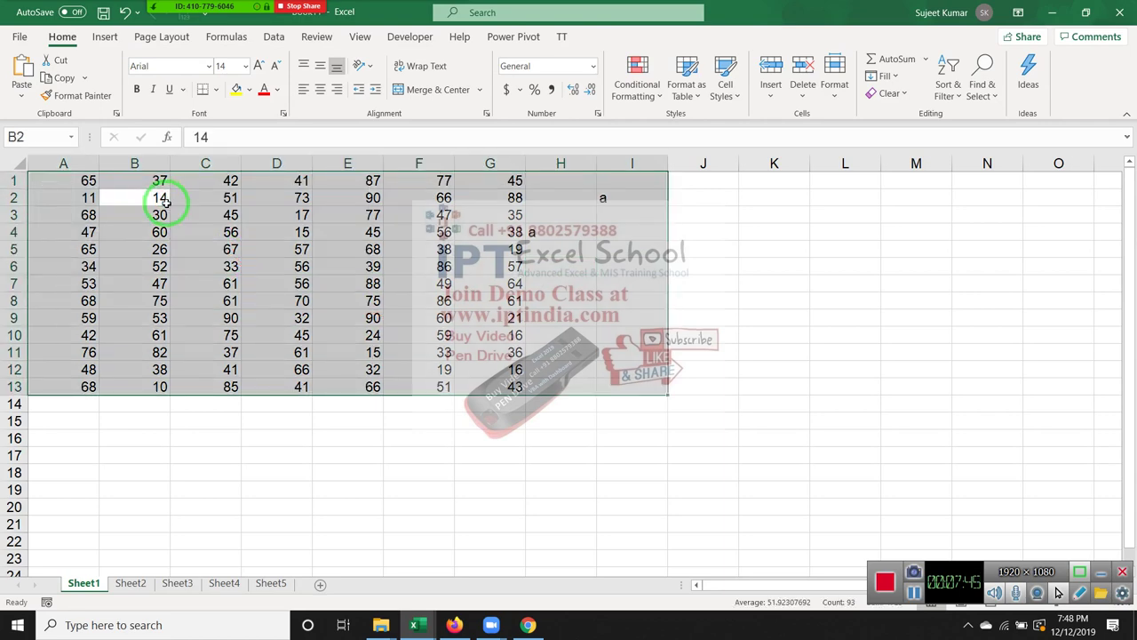
pyautogui.click(63, 180)
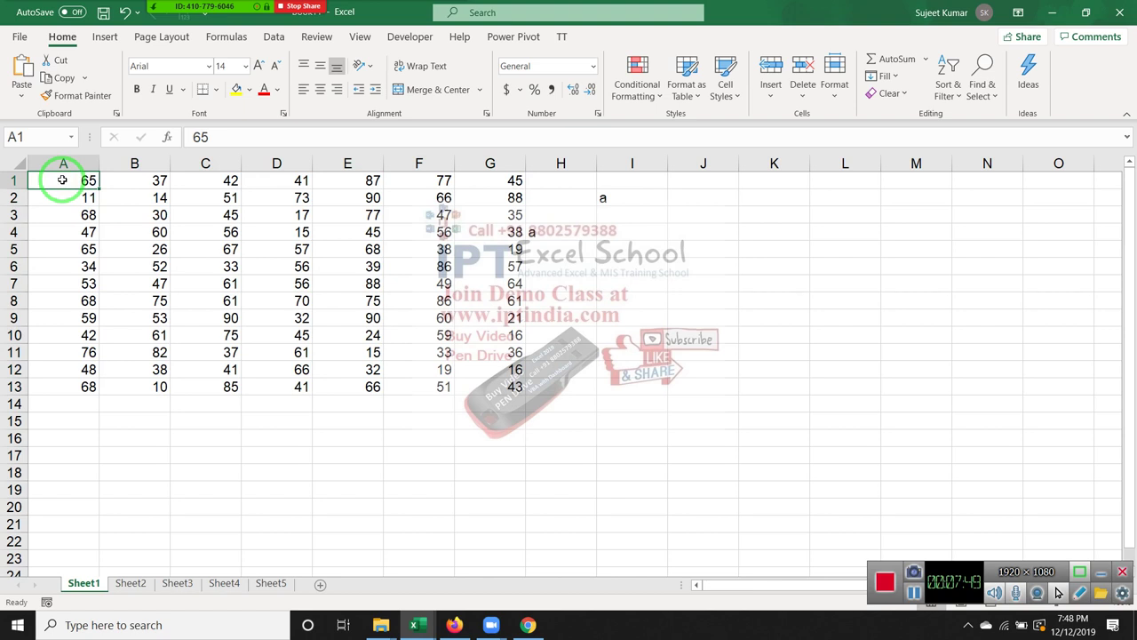
pyautogui.hotkey('ctrl', 'shift', 'Right')
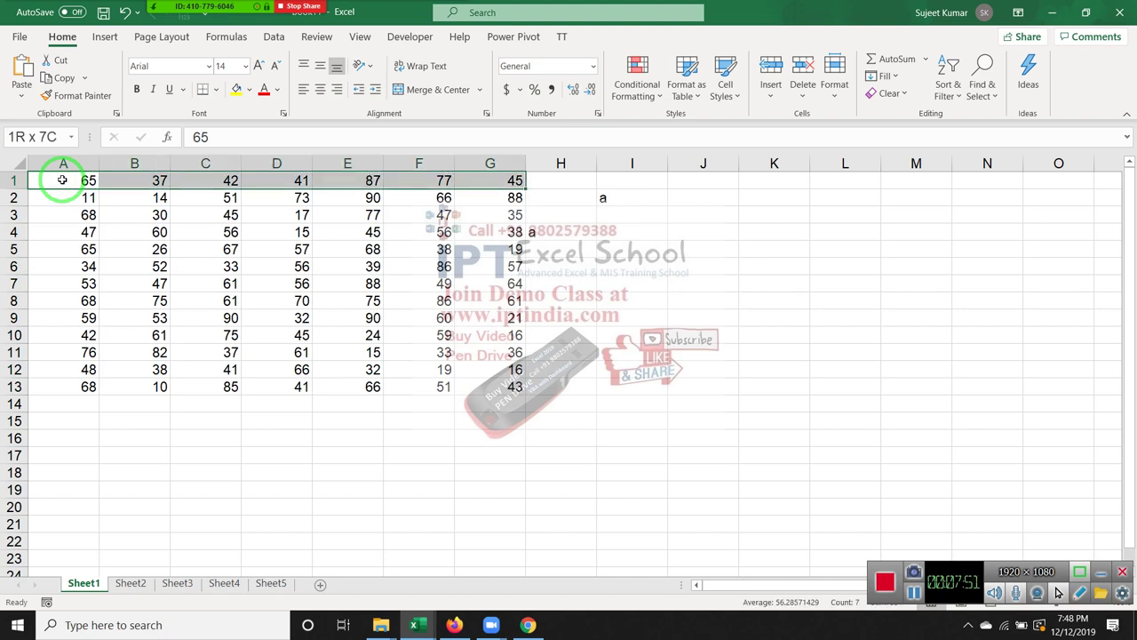
pyautogui.hotkey('ctrl', 'shift', 'Down')
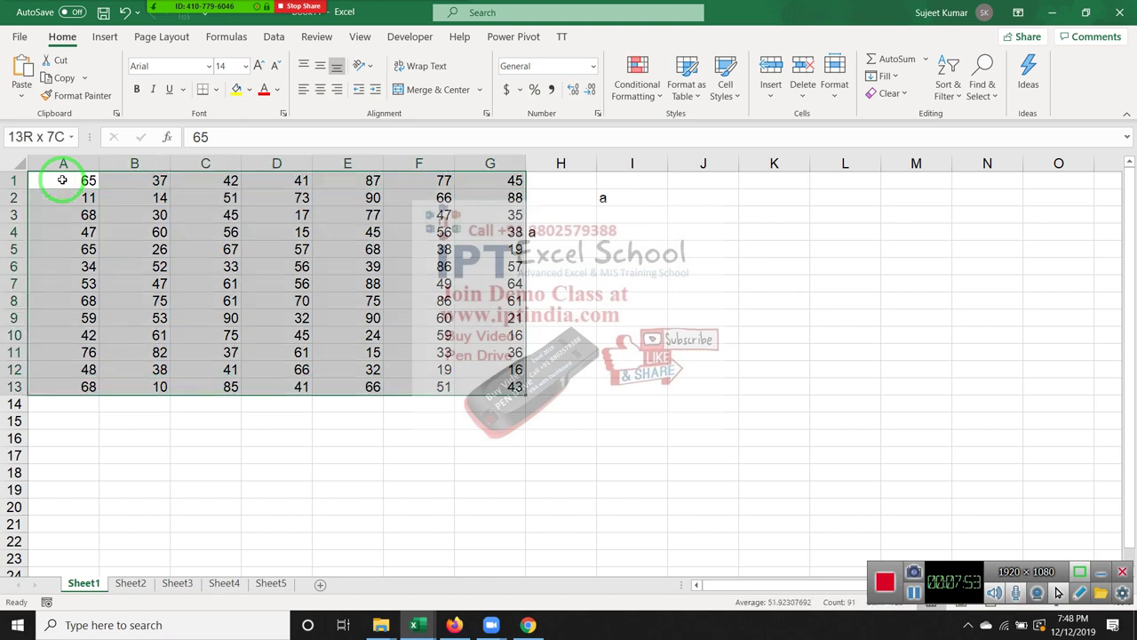
pyautogui.click(62, 180)
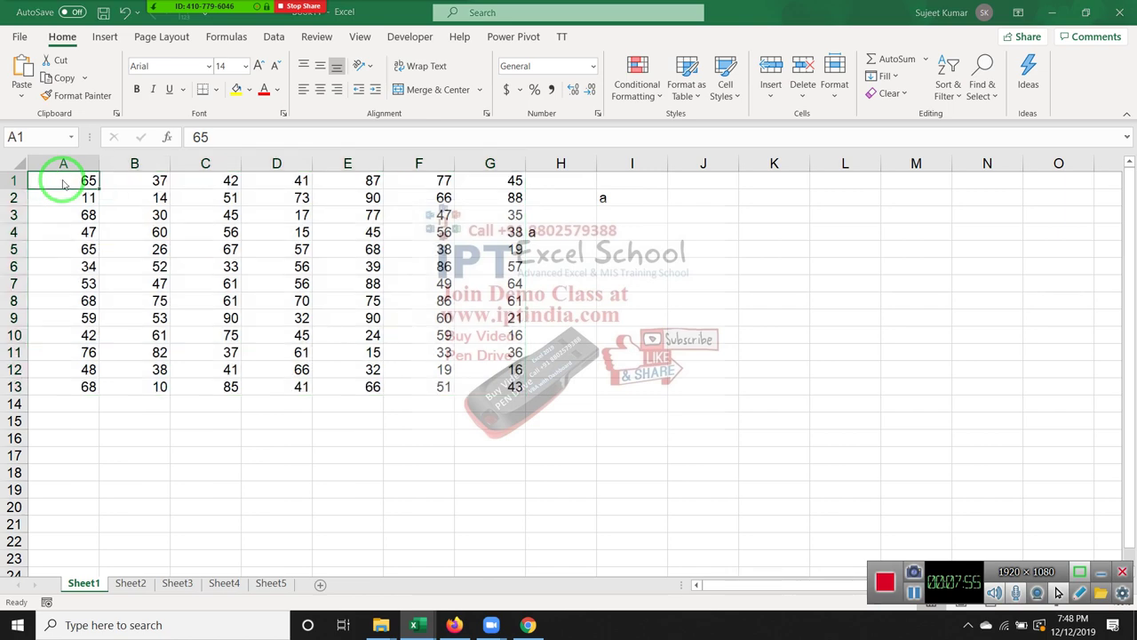
pyautogui.hotkey('alt', 'F11')
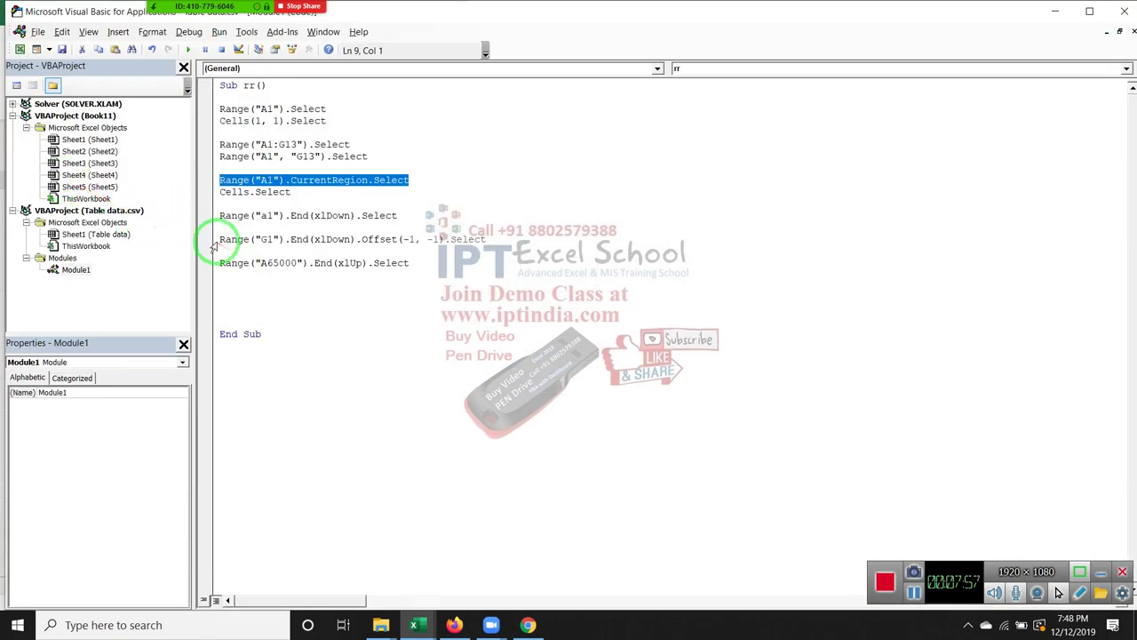
# On line 18, write Range("A1", Range("A1").End(xlToLeft)).Select.
pyautogui.click(207, 239)
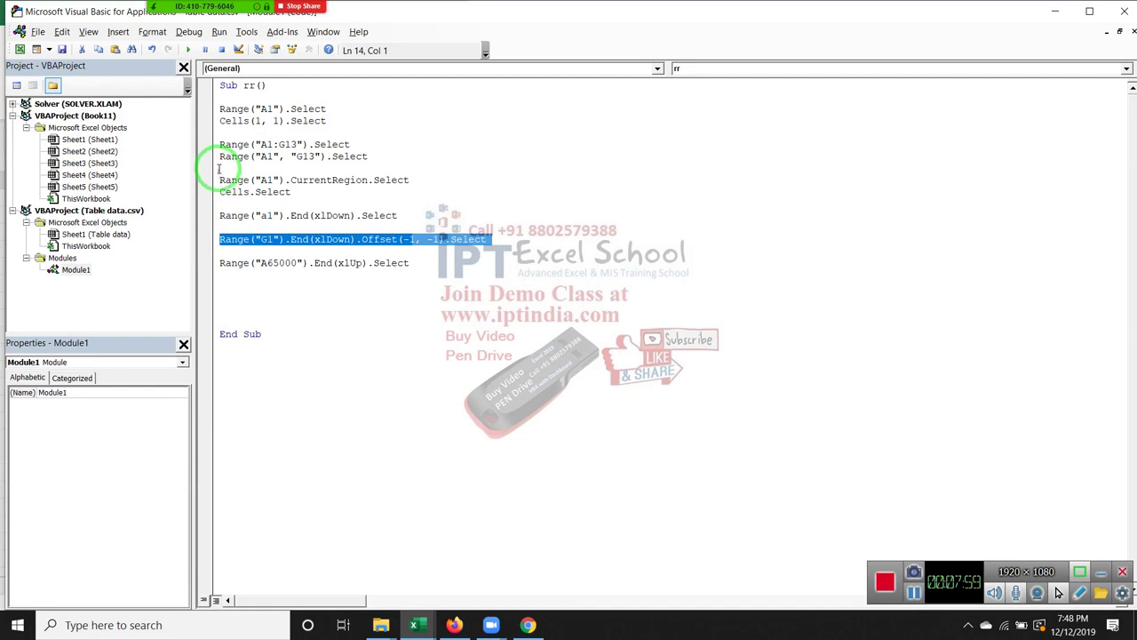
pyautogui.moveTo(216, 156); pyautogui.dragTo(327, 157)
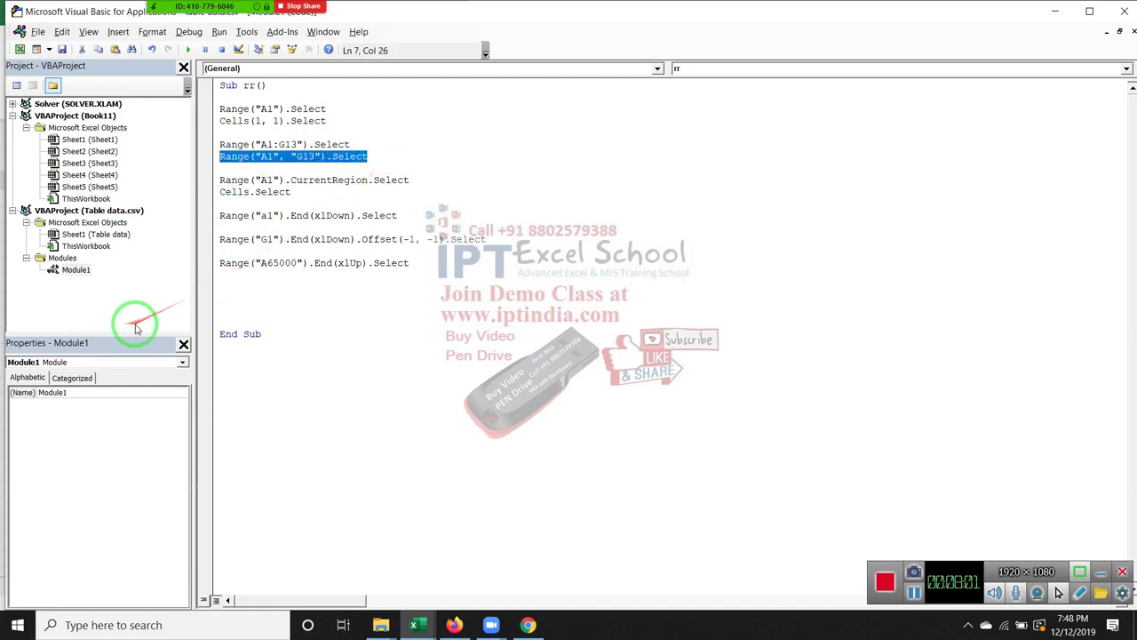
pyautogui.click(240, 292)
pyautogui.write('R')
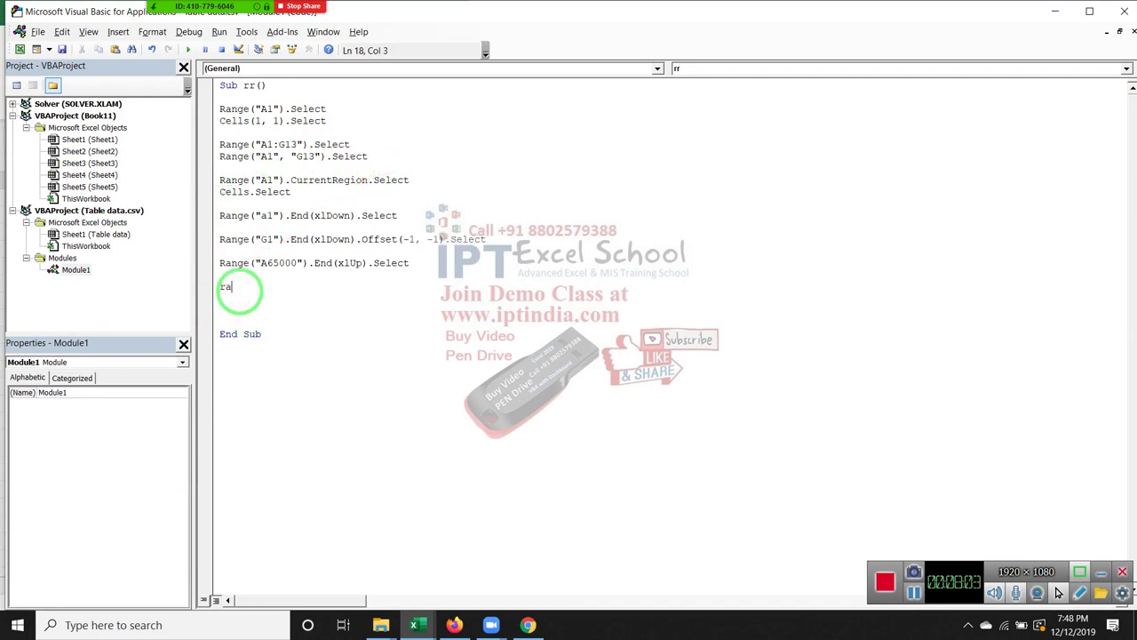
pyautogui.write('("A1')
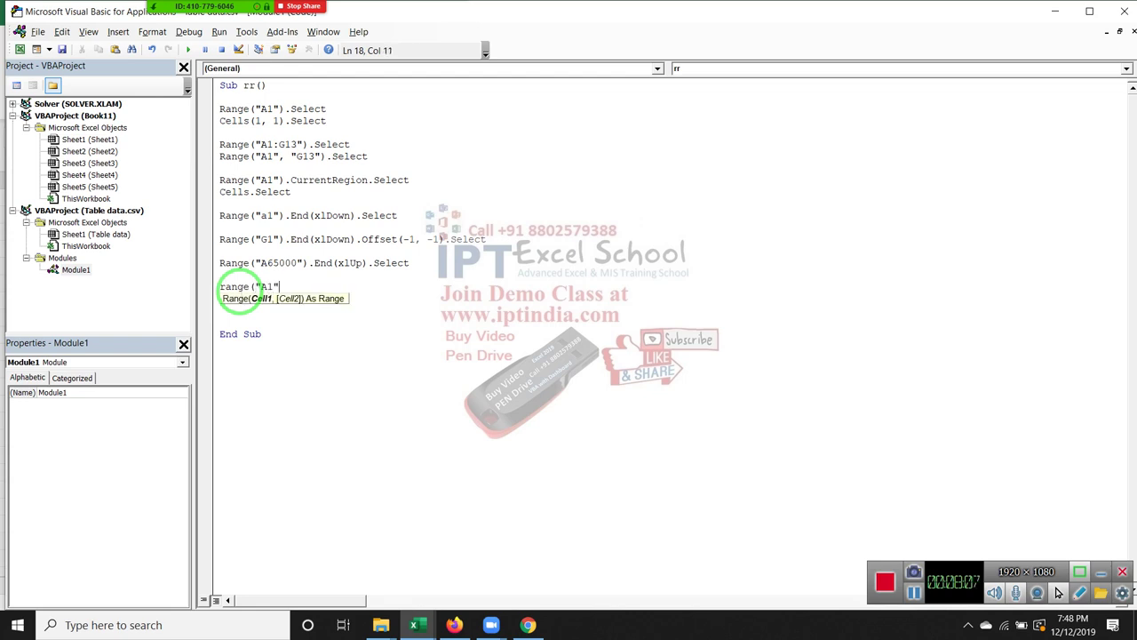
pyautogui.write(',')
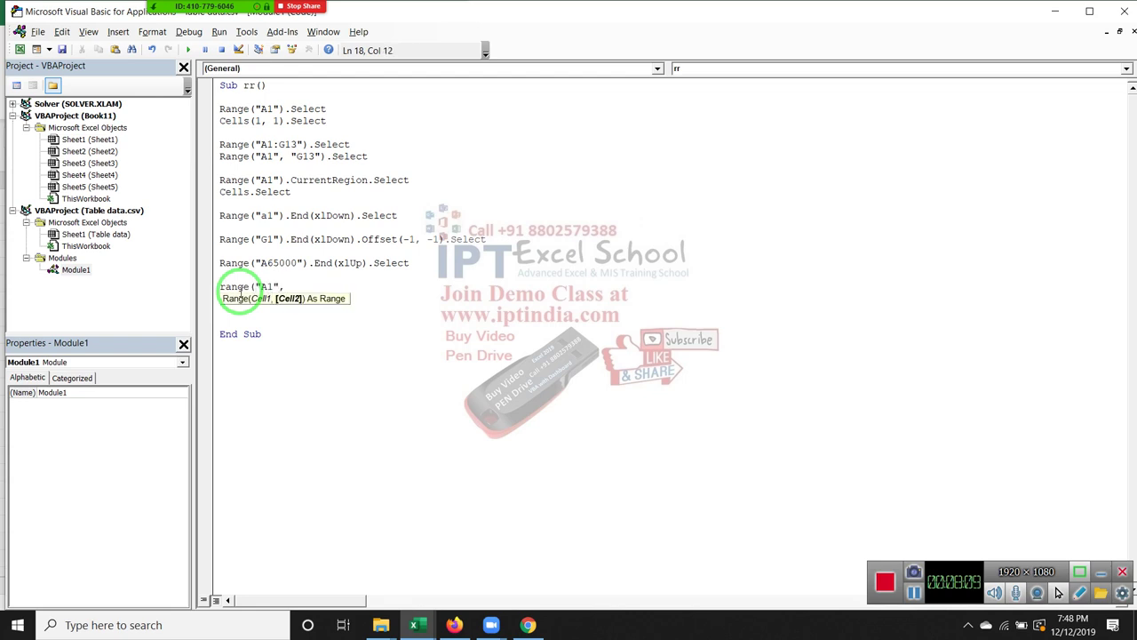
pyautogui.write('ra')
pyautogui.write('nge("A1')
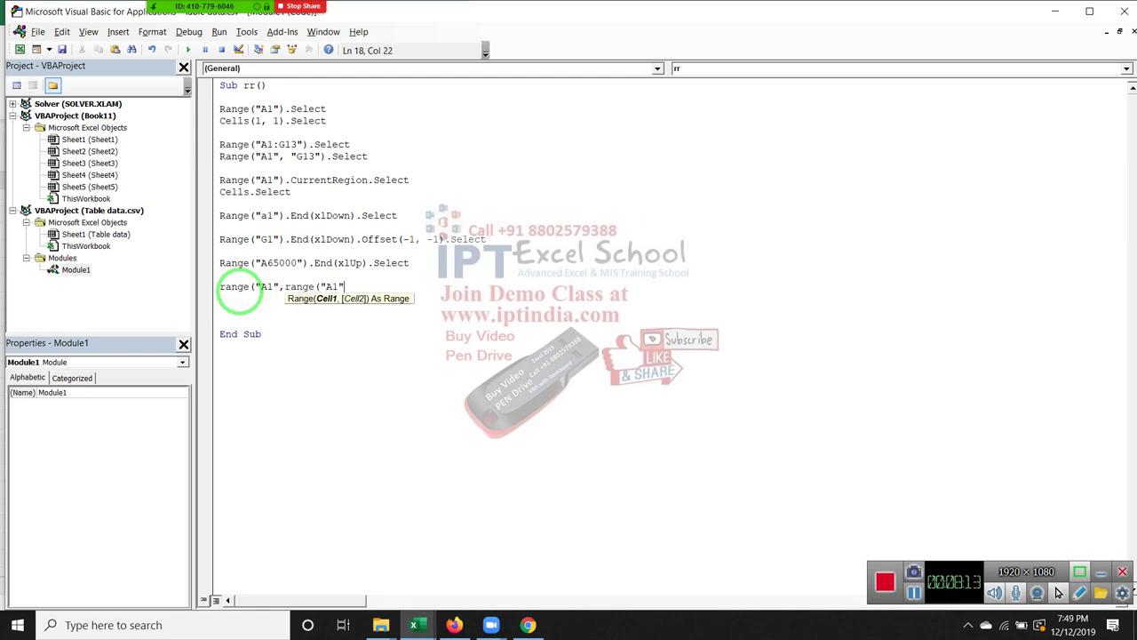
pyautogui.write(').en')
pyautogui.press('Tab')
pyautogui.write('(')
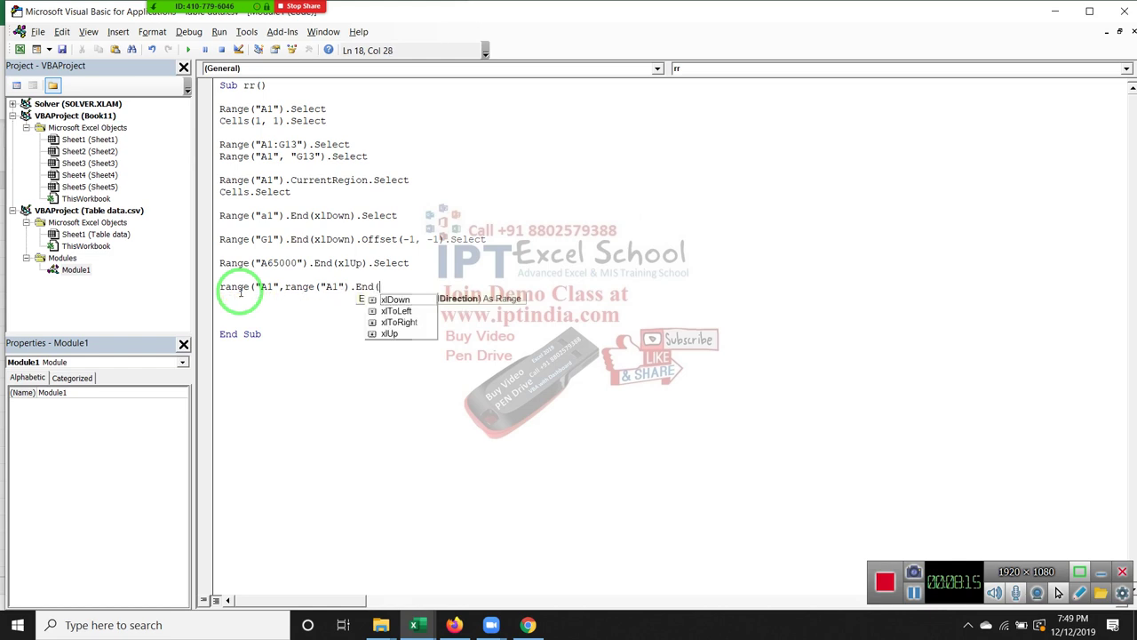
pyautogui.press('Down')
pyautogui.press('Tab')
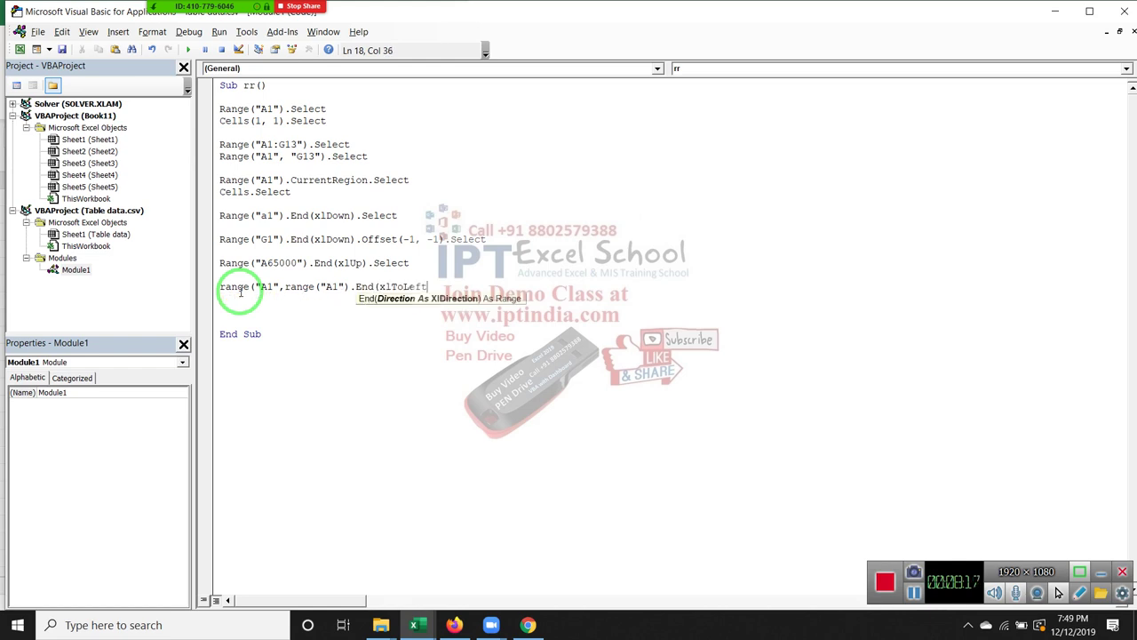
pyautogui.write('))')
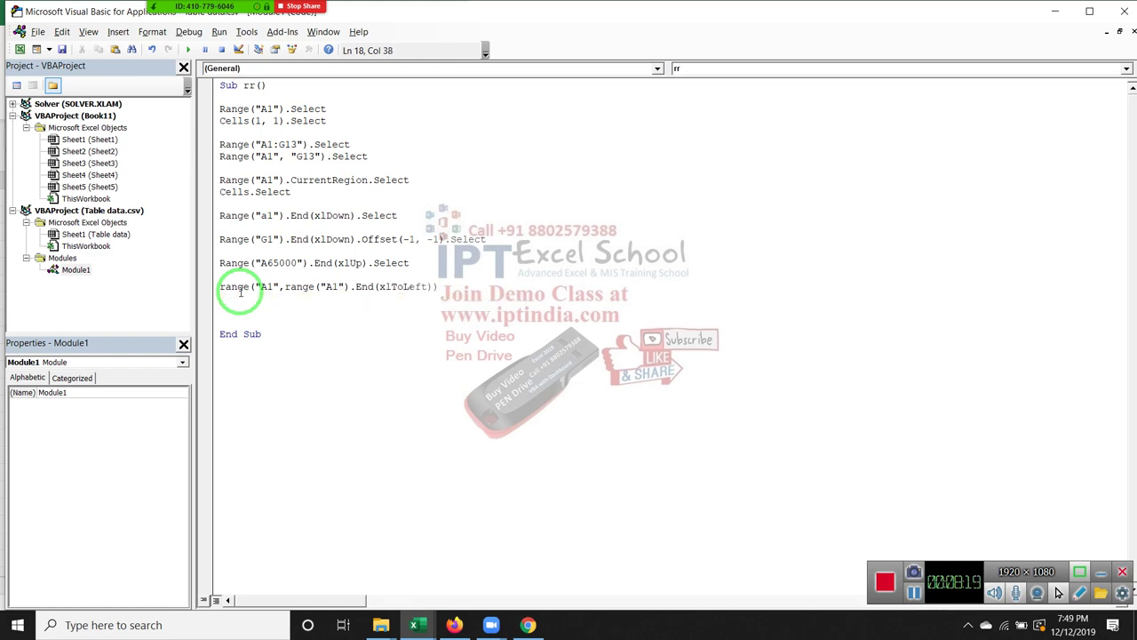
pyautogui.write('.se')
pyautogui.press('Return')
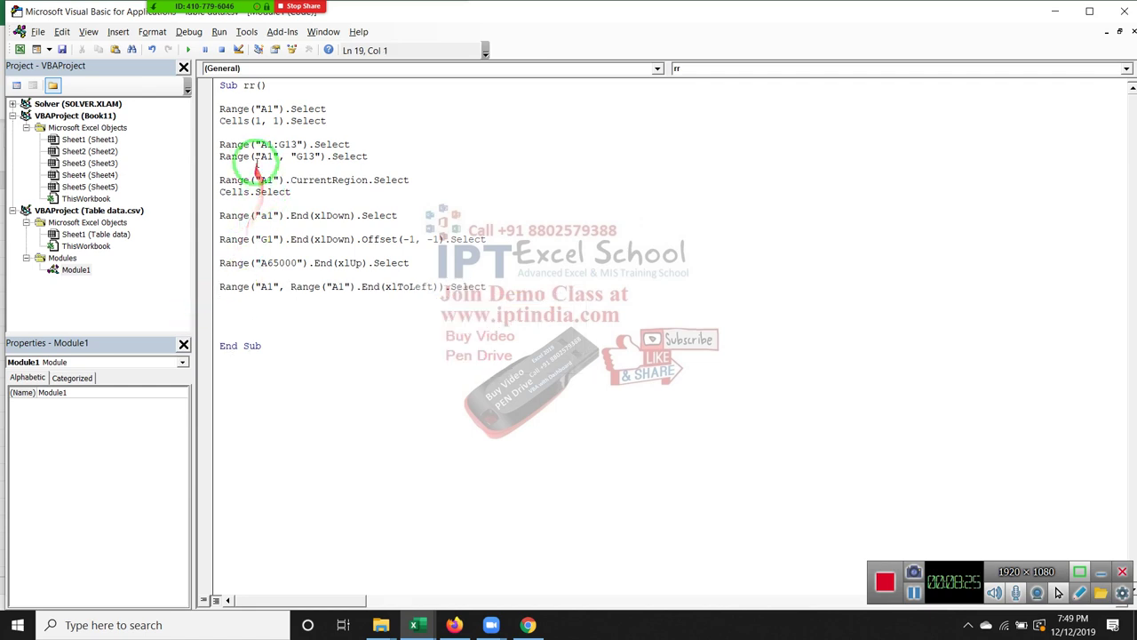
# Compare the new line's arguments with the two-cell Range line and test Ctrl+Right from A1.
pyautogui.moveTo(255, 156); pyautogui.dragTo(326, 157)
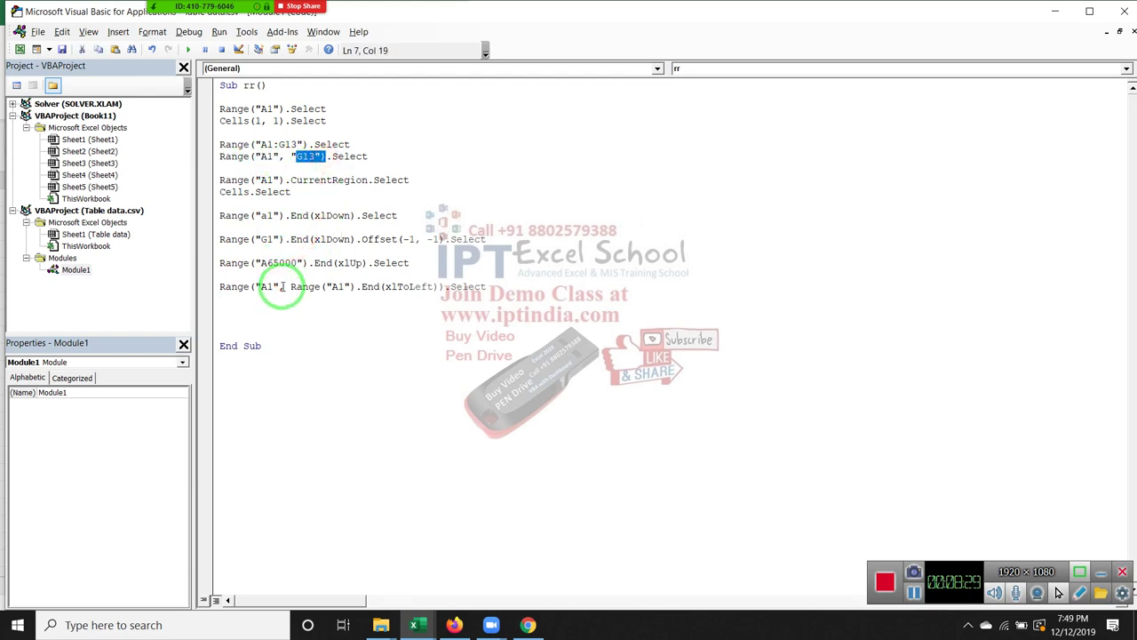
pyautogui.moveTo(282, 286)
pyautogui.mouseDown()
pyautogui.moveTo(255, 286)
pyautogui.moveTo(440, 286)
pyautogui.mouseUp()
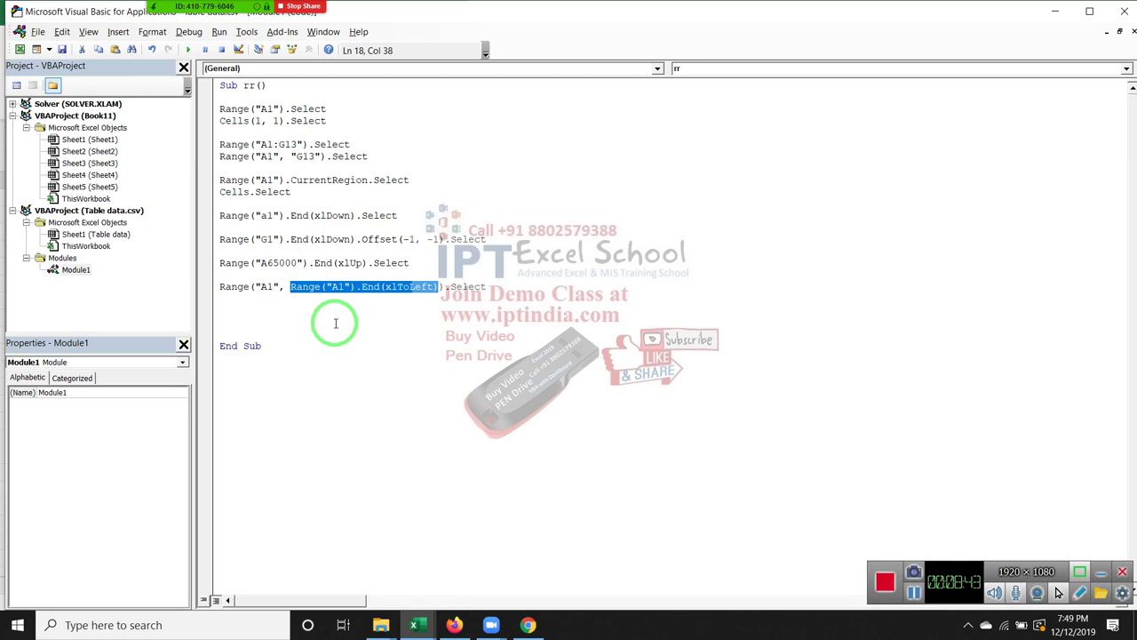
pyautogui.hotkey('alt', 'F11')
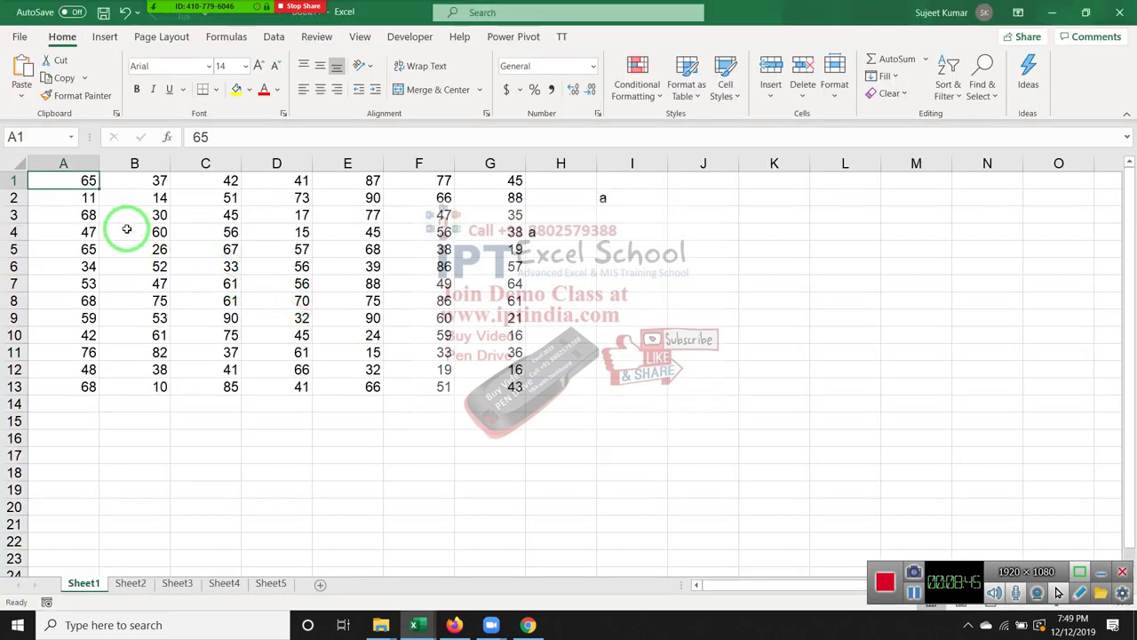
pyautogui.hotkey('ctrl', 'Right')
pyautogui.click(84, 180)
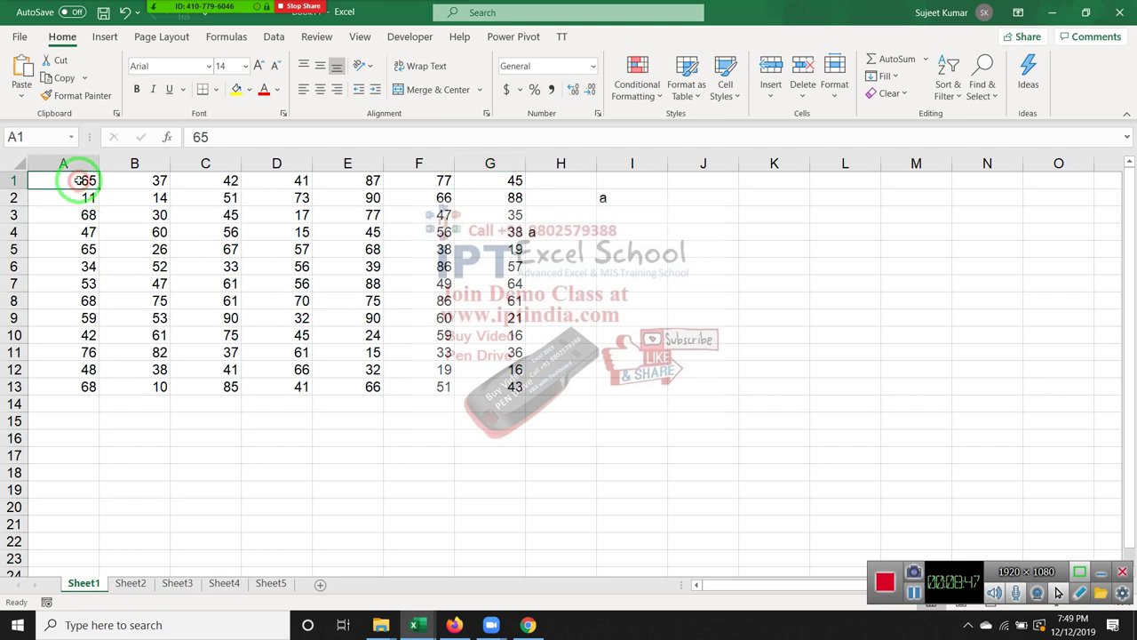
pyautogui.hotkey('alt', 'F11')
pyautogui.click(414, 287)
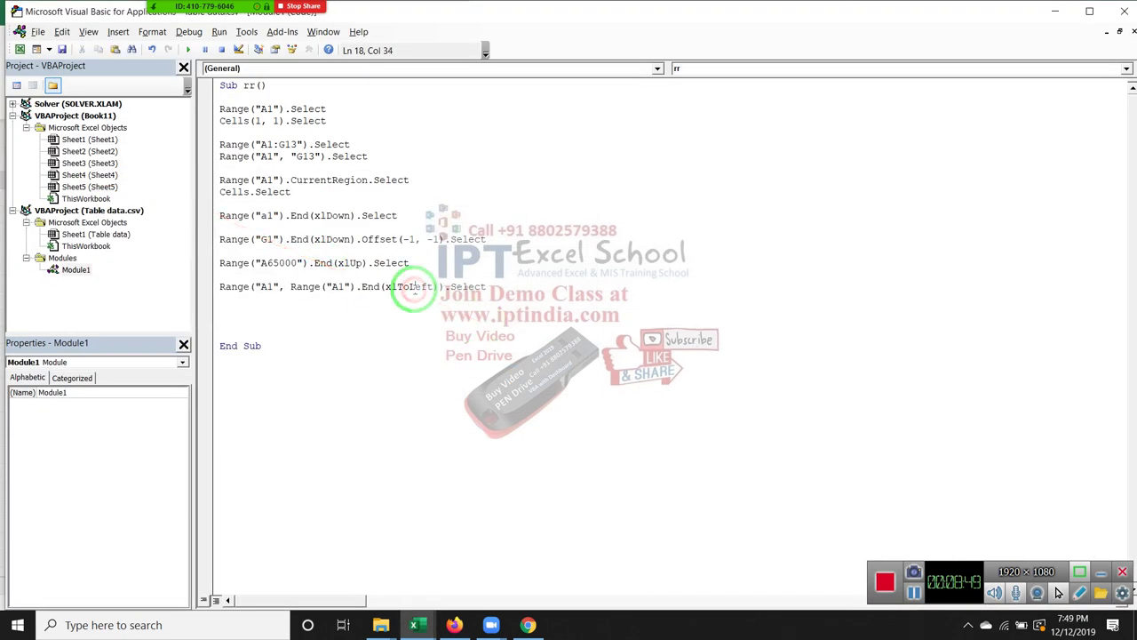
pyautogui.hotkey('alt', 'F11')
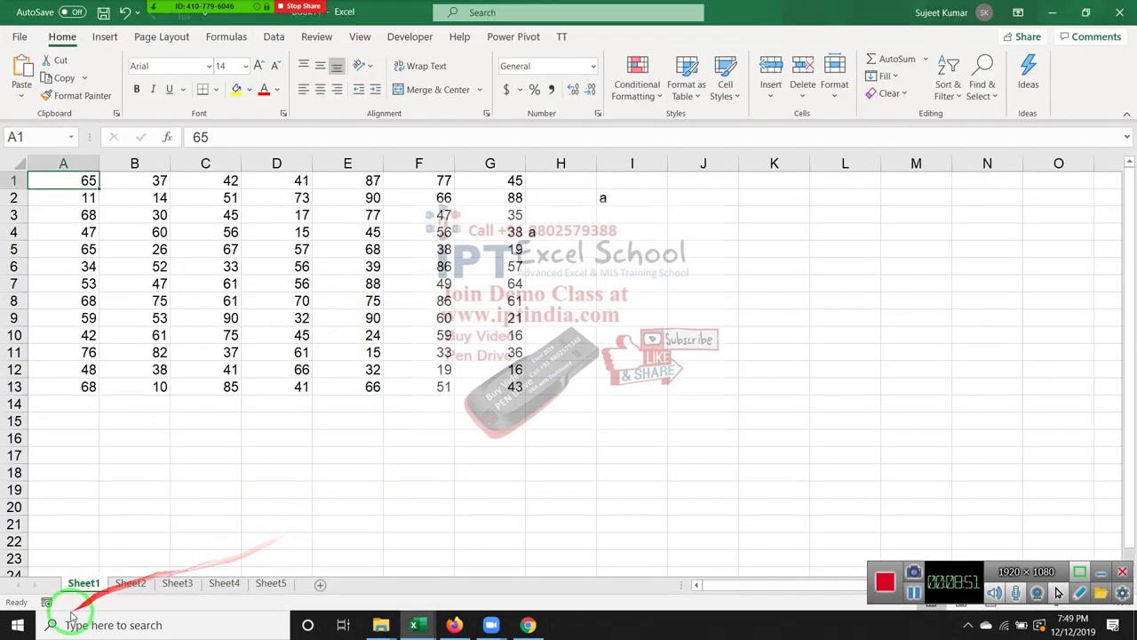
# Record a quick macro jumping from A1 to G1 with Ctrl+Right and back with Ctrl+Left.
pyautogui.click(51, 604)
pyautogui.click(531, 292)
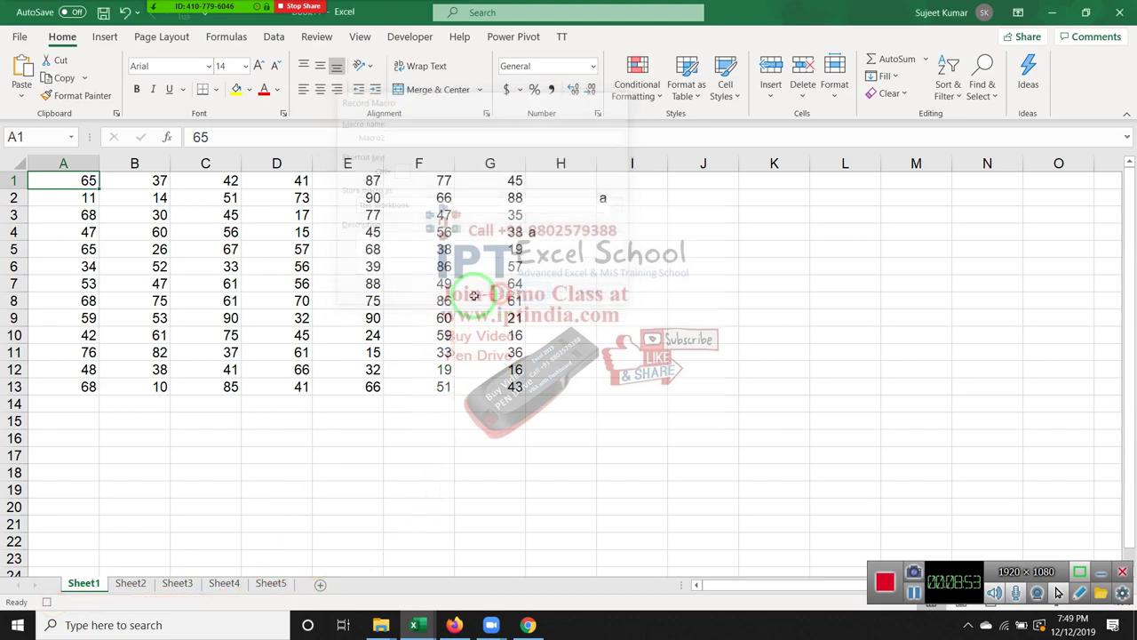
pyautogui.hotkey('ctrl', 'Right')
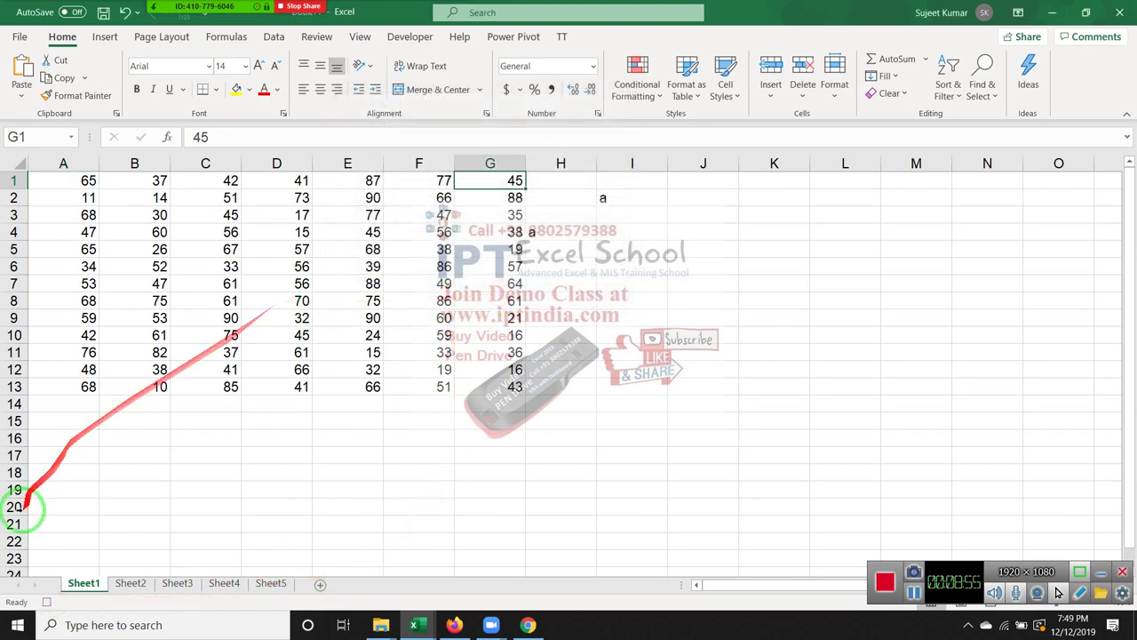
pyautogui.hotkey('ctrl', 'Left')
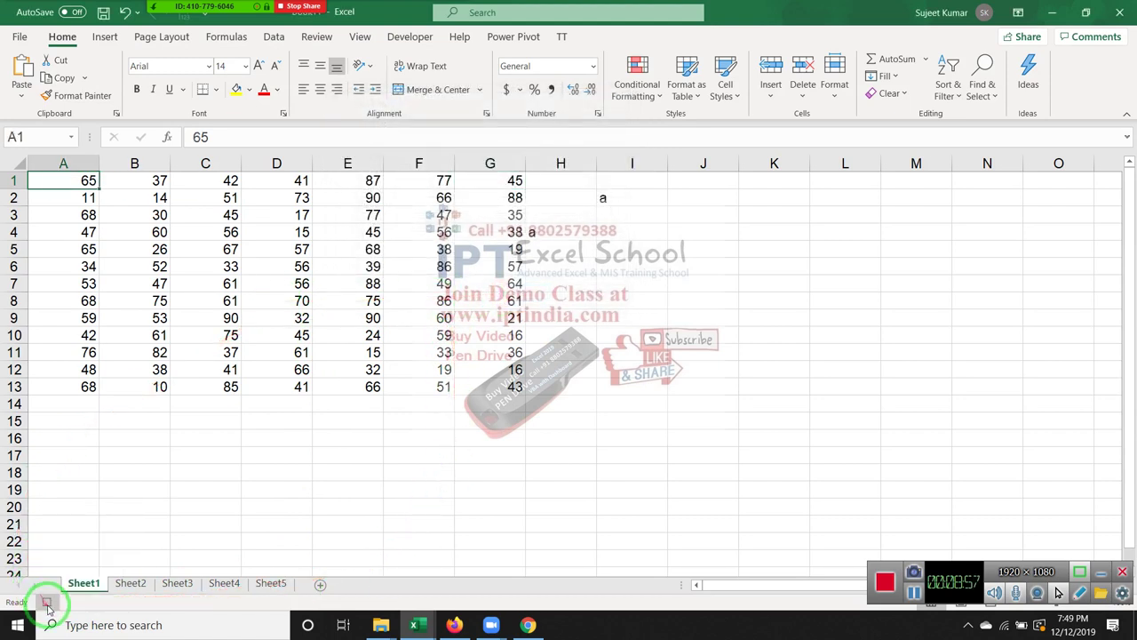
pyautogui.click(47, 602)
pyautogui.hotkey('alt', 'F11')
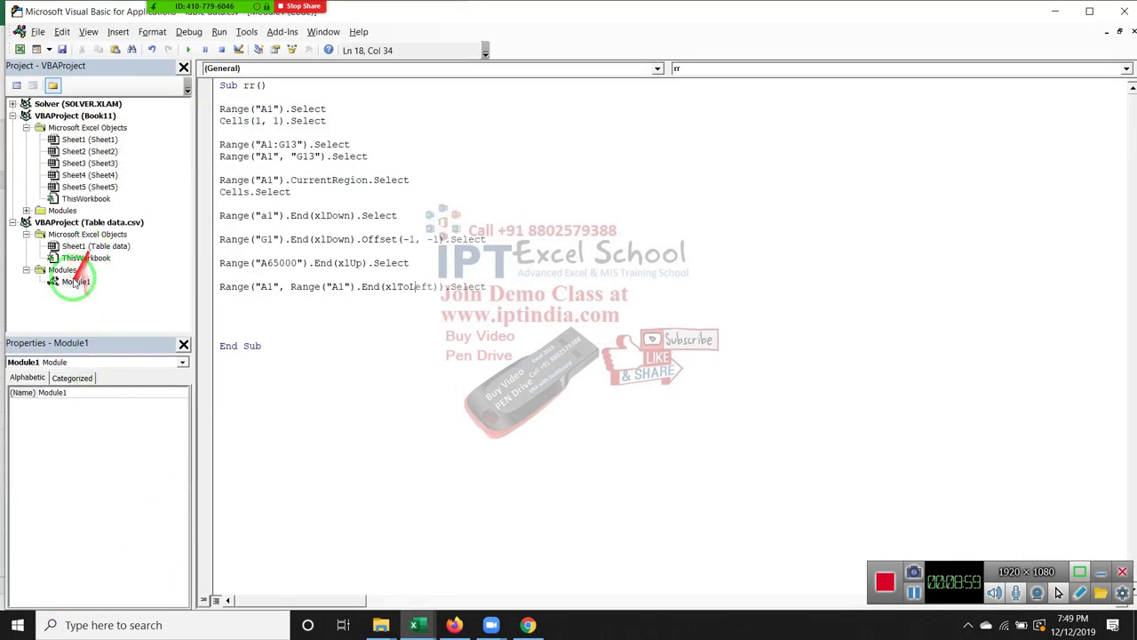
# Open Book11's Module1 and examine the End(xlToRight) code in the recorded Macro2.
pyautogui.doubleClick(62, 210)
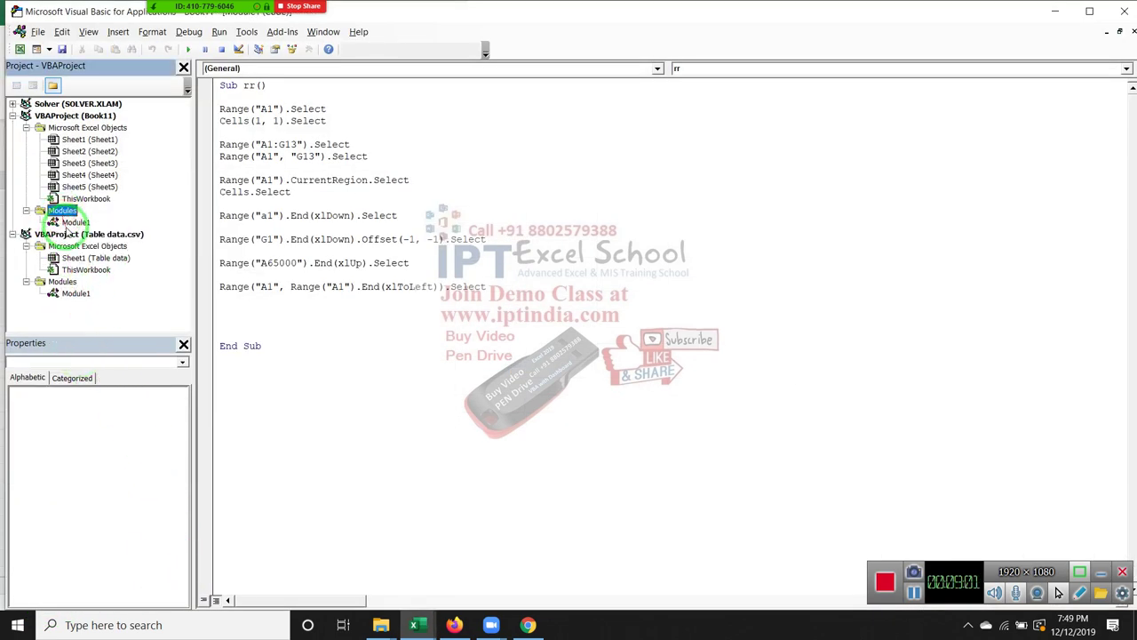
pyautogui.doubleClick(71, 222)
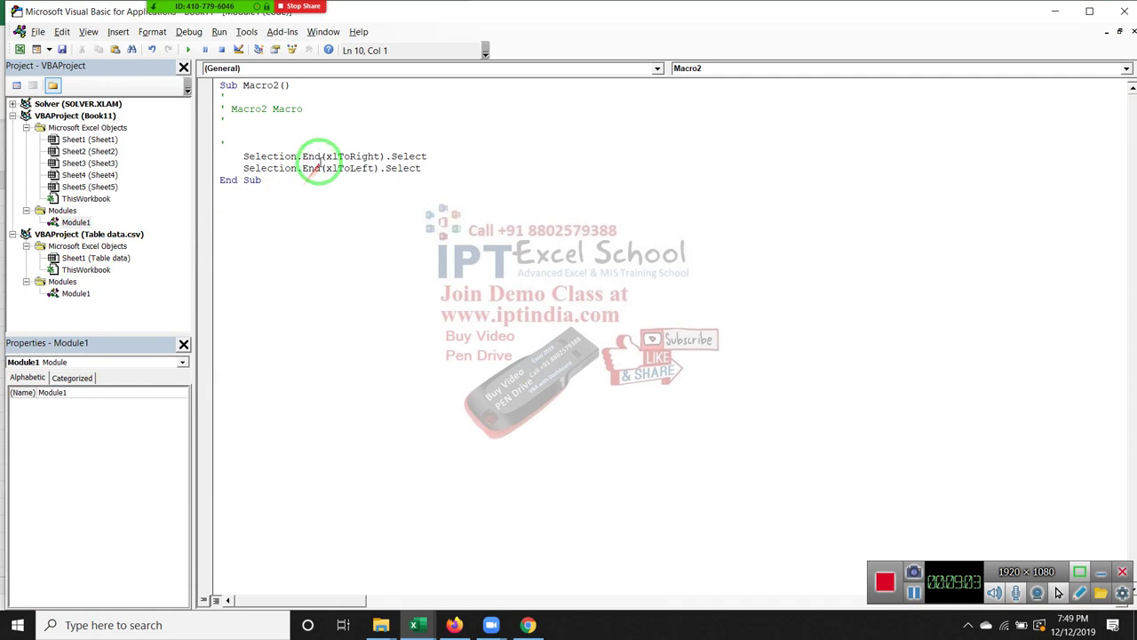
pyautogui.moveTo(320, 156); pyautogui.dragTo(380, 156)
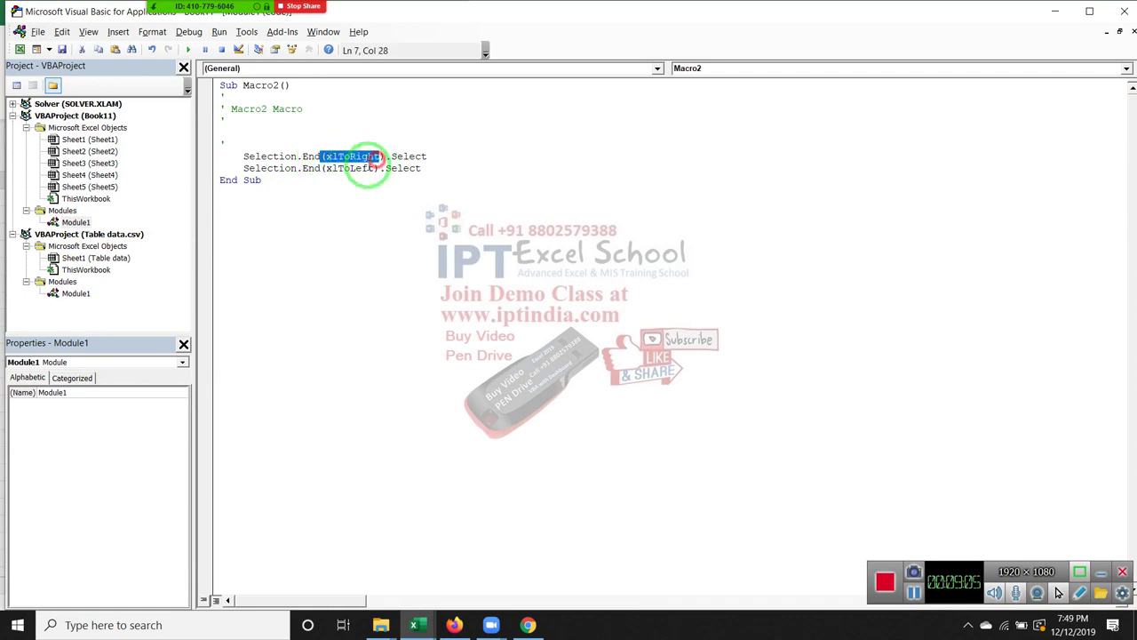
# In Table data.csv's Module1, change xlToLeft to xlToRight on rr's last Range line, then return to Excel.
pyautogui.doubleClick(76, 293)
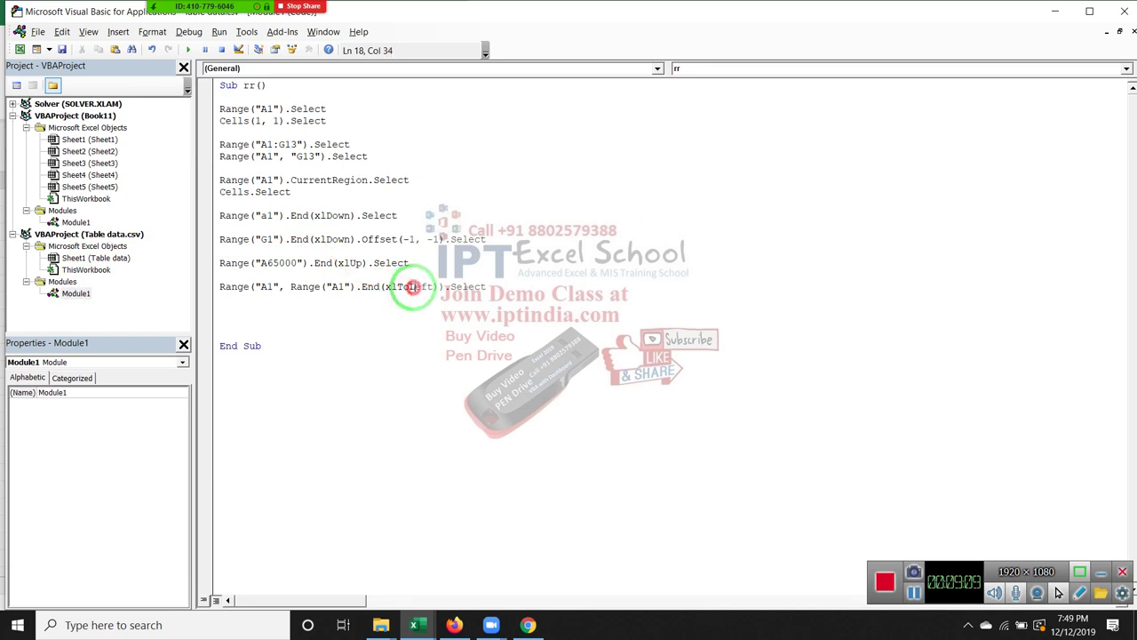
pyautogui.doubleClick(411, 287)
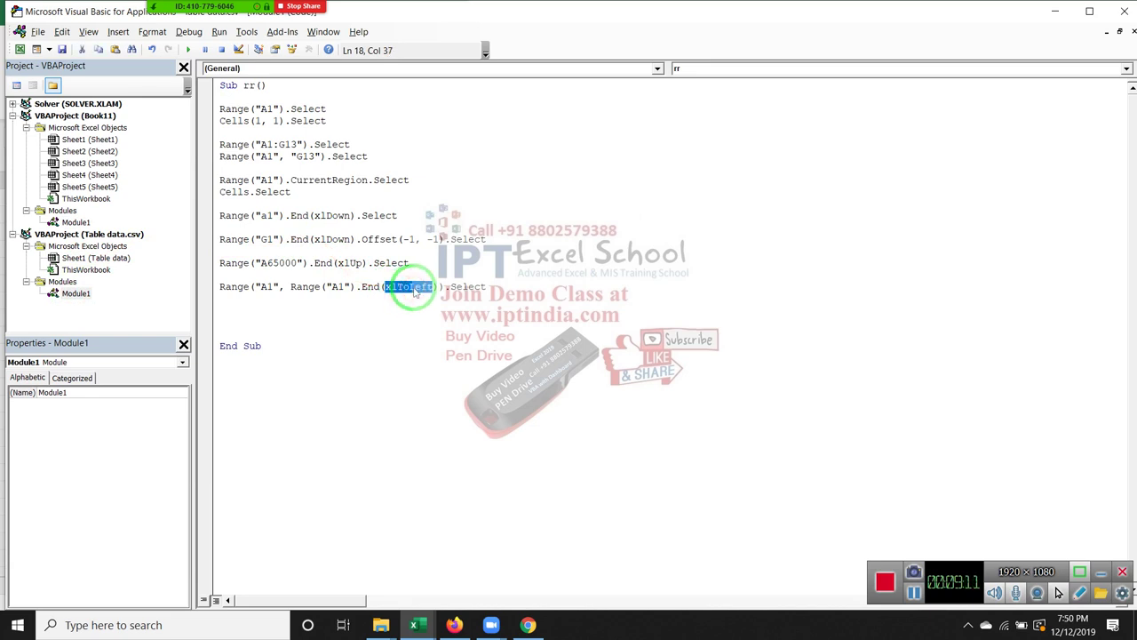
pyautogui.write('xltorigh')
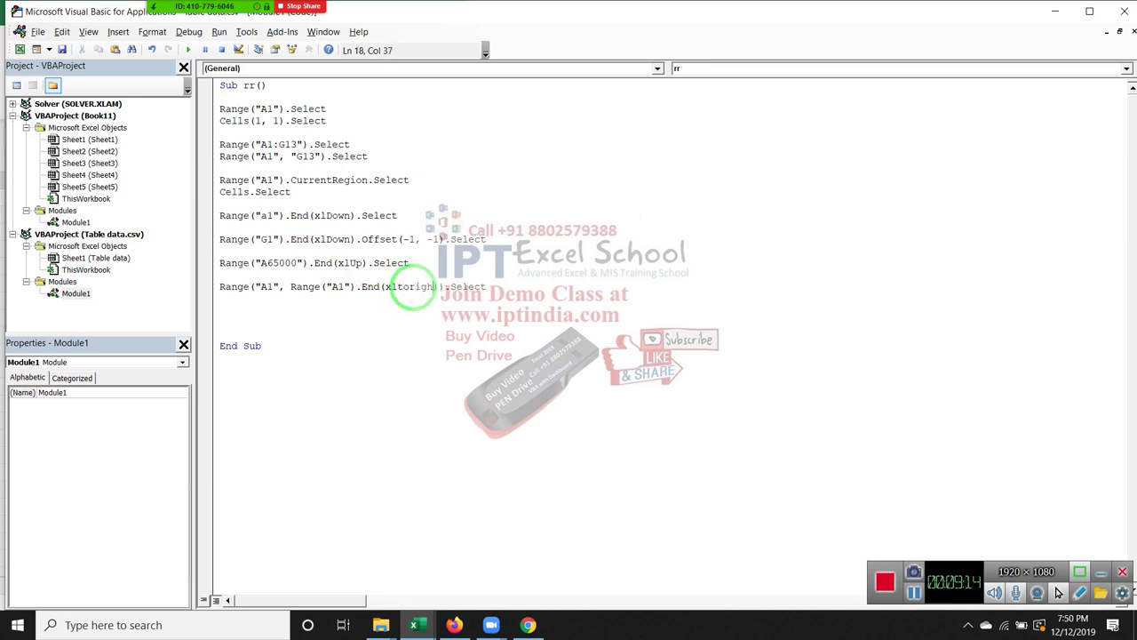
pyautogui.write('t')
pyautogui.click(306, 304)
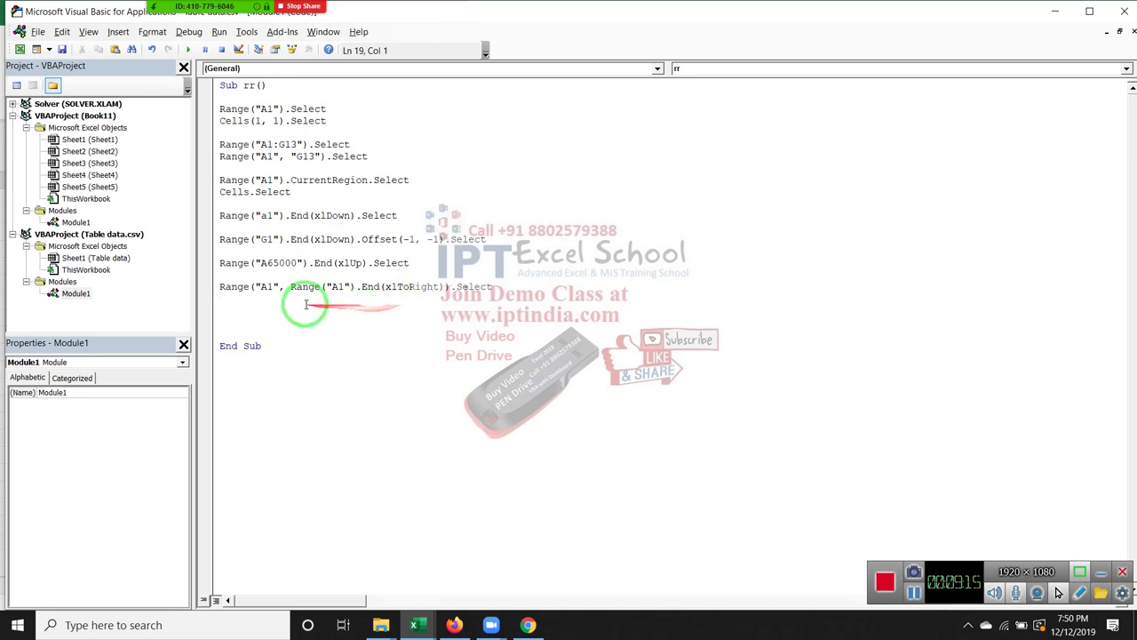
pyautogui.hotkey('alt', 'F11')
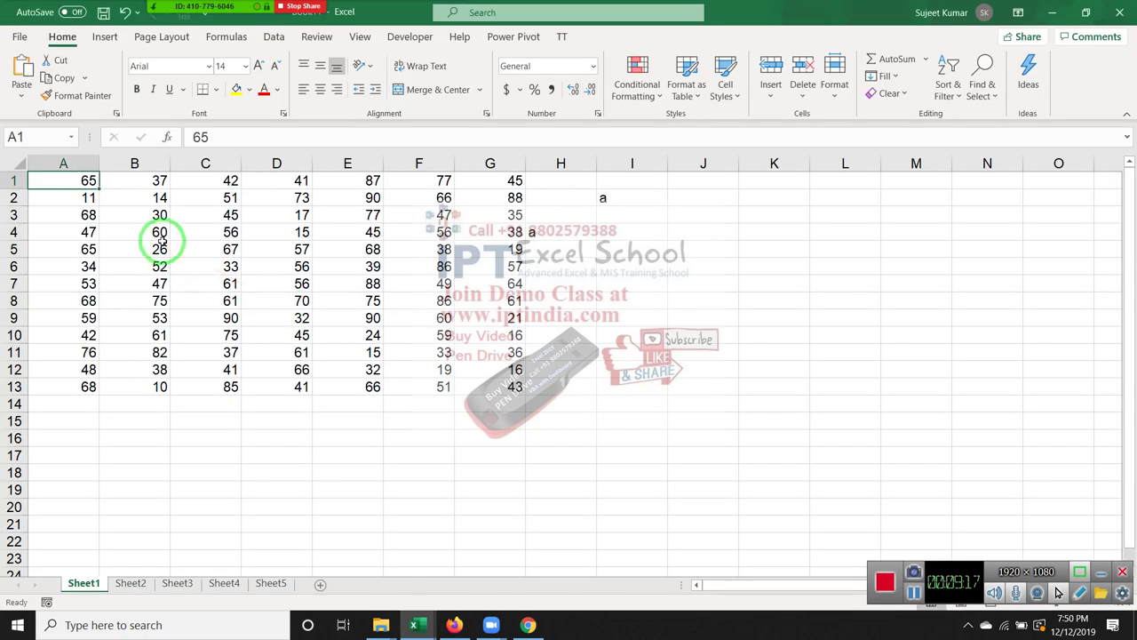
# Extend the selection across row 1, then add Range(Selection, Selection.End(xlDown)).Select to macro rr.
pyautogui.hotkey('ctrl', 'shift', 'Right')
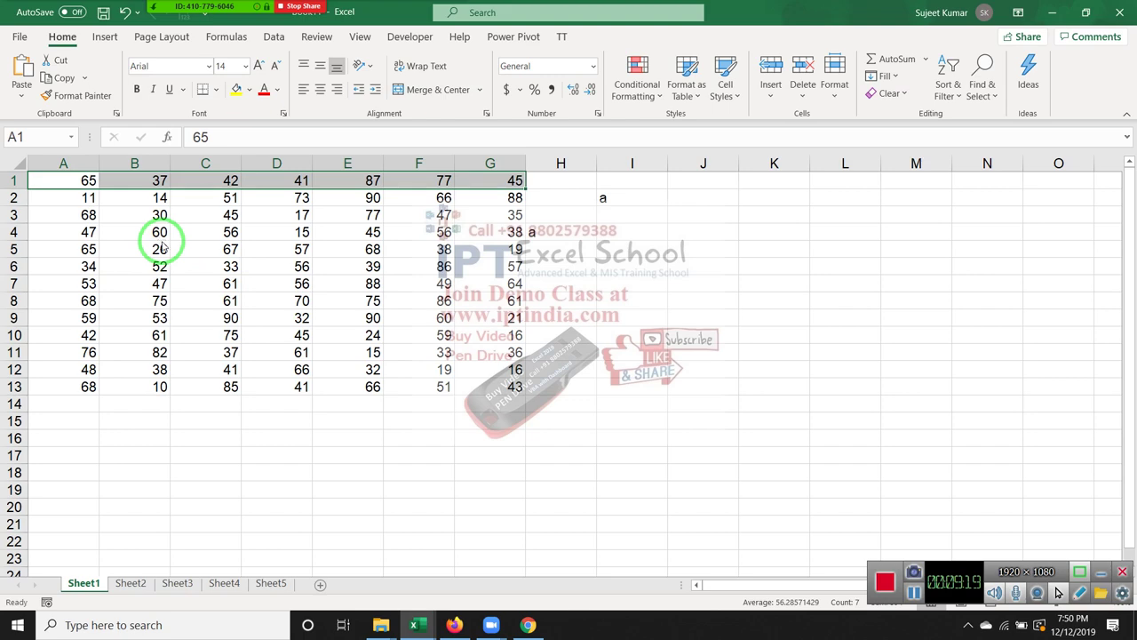
pyautogui.hotkey('alt', 'F11')
pyautogui.write('range')
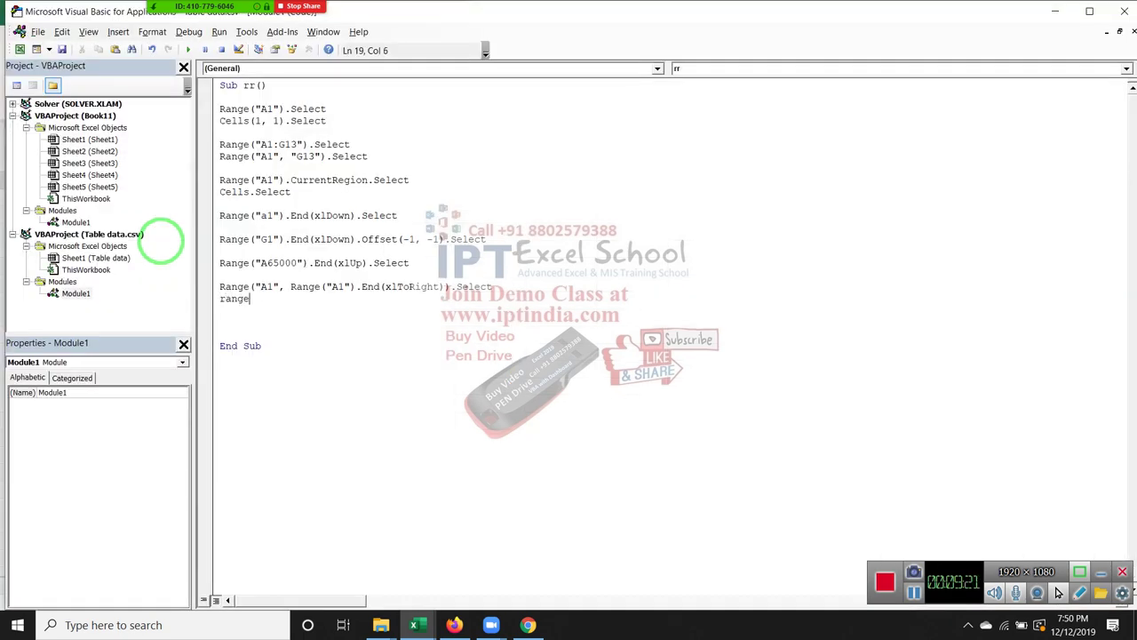
pyautogui.write('(selec')
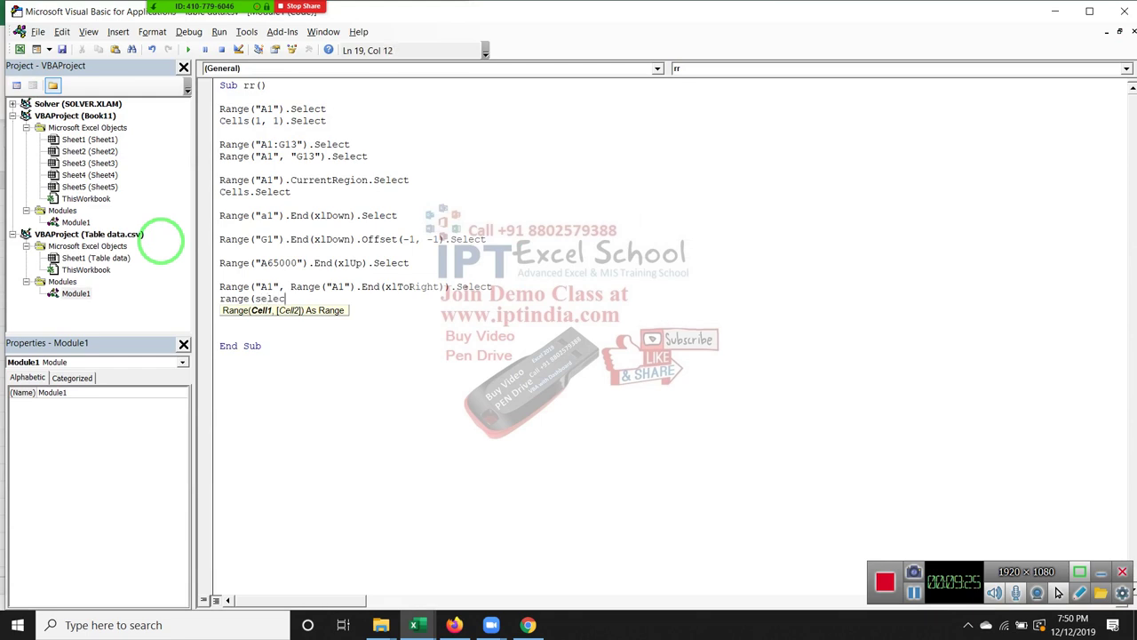
pyautogui.write('tion')
pyautogui.write(',')
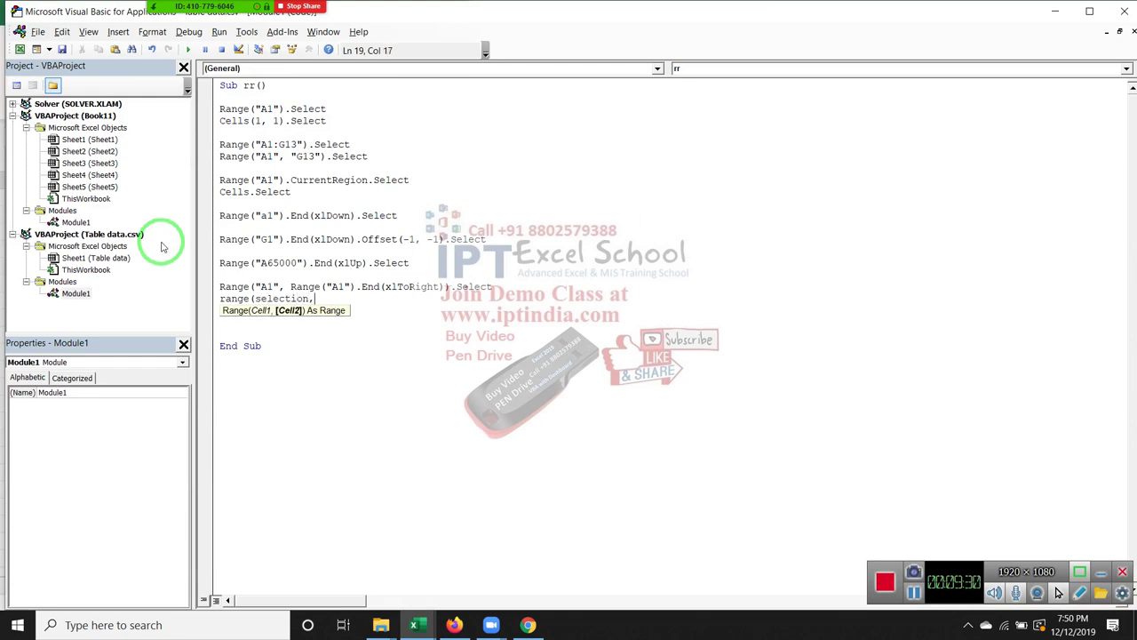
pyautogui.write('sel')
pyautogui.write('(xldown')
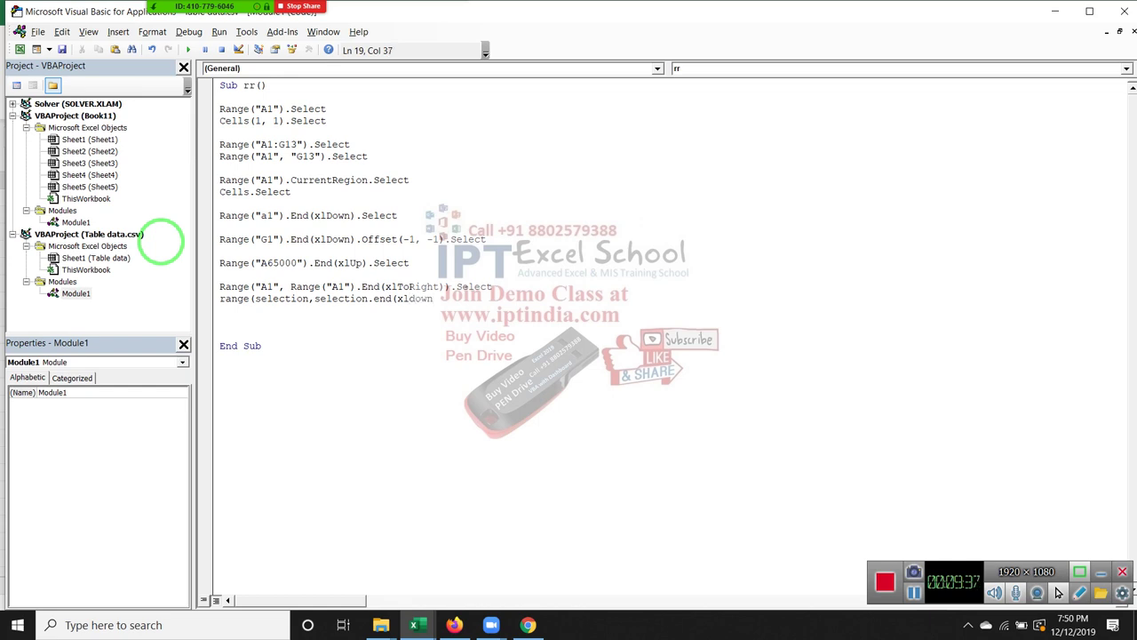
pyautogui.write('))')
pyautogui.write('.sel')
pyautogui.press('Return')
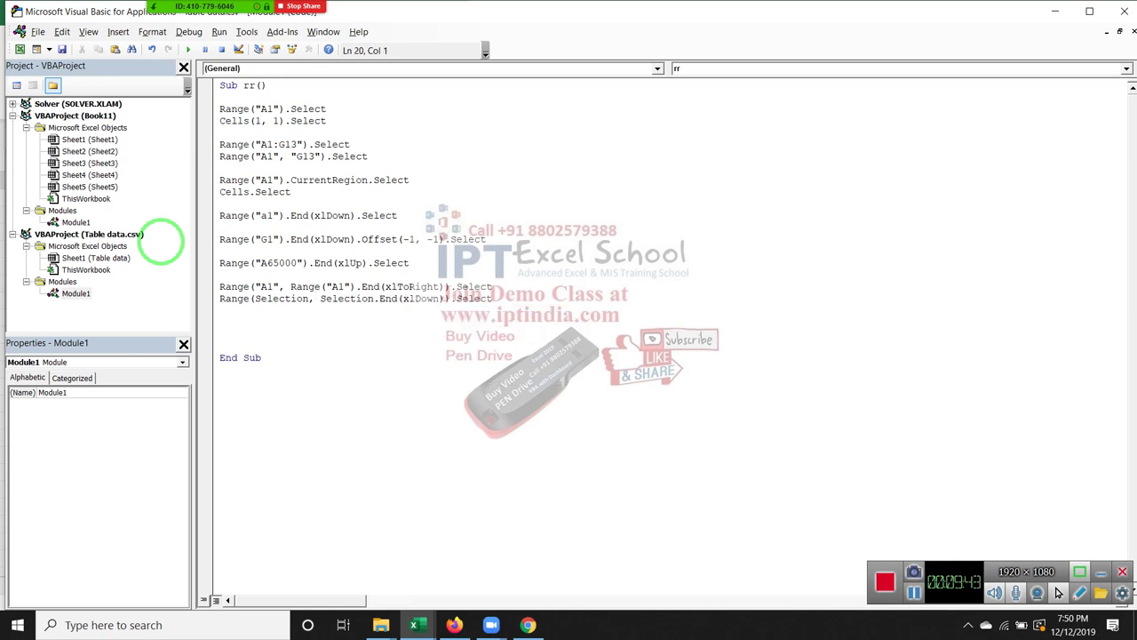
# Highlight the two new Range lines in the code and view the worksheet result.
pyautogui.click(215, 290)
pyautogui.moveTo(215, 293); pyautogui.dragTo(214, 311)
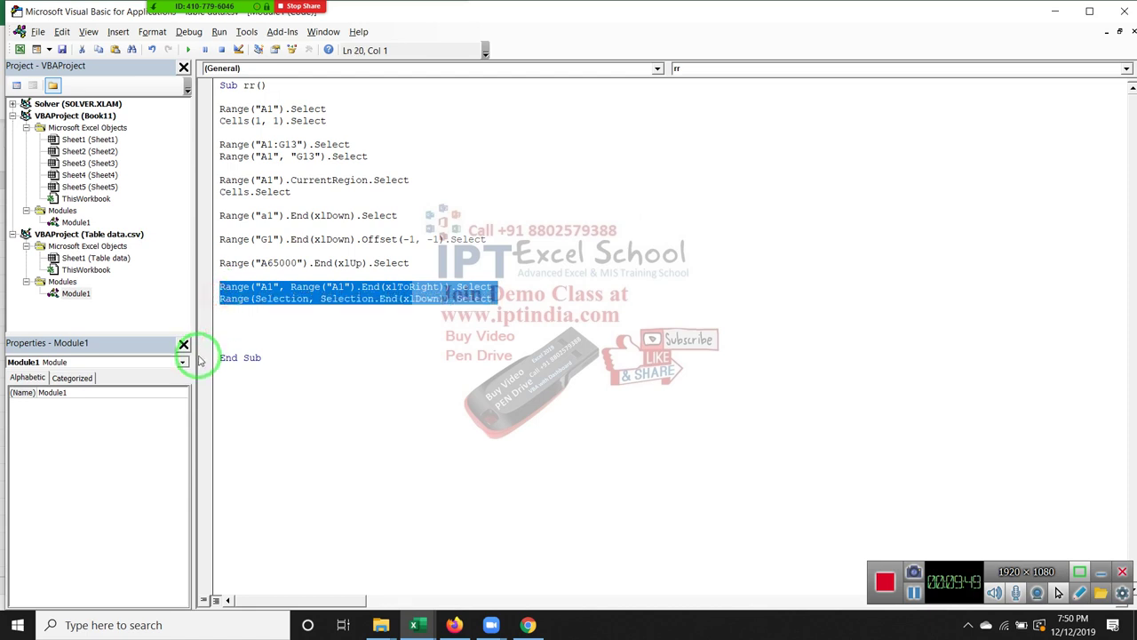
pyautogui.moveTo(201, 360)
pyautogui.mouseDown()
pyautogui.moveTo(285, 309)
pyautogui.moveTo(256, 183)
pyautogui.mouseUp()
pyautogui.hotkey('alt', 'F11')
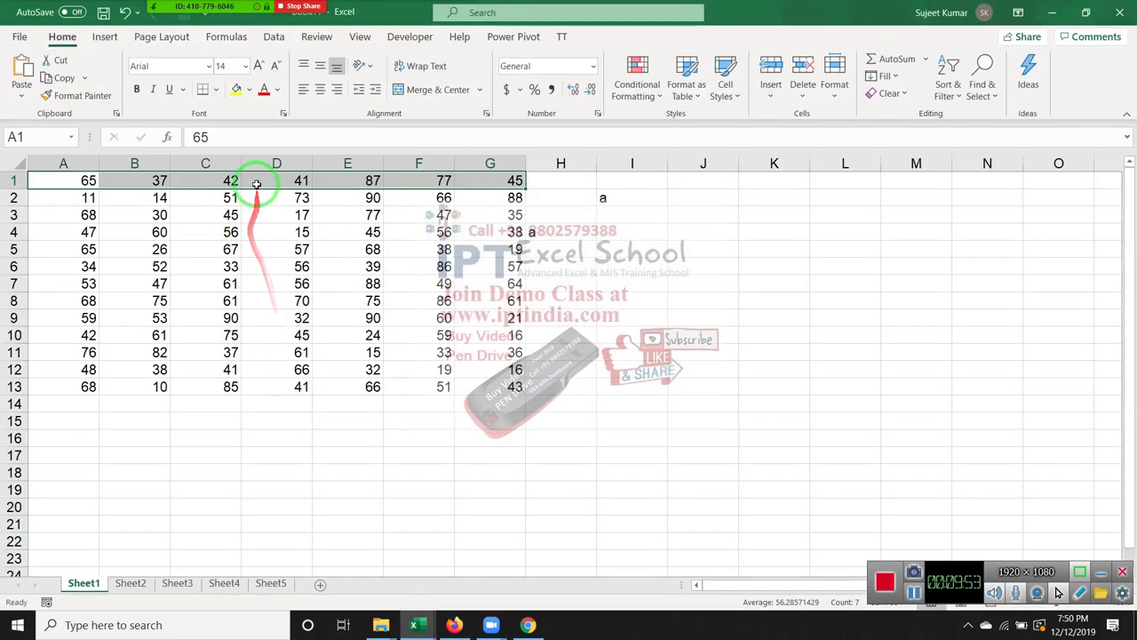
# Clear the value 34 from cell A6, leaving a gap in column A.
pyautogui.click(256, 183)
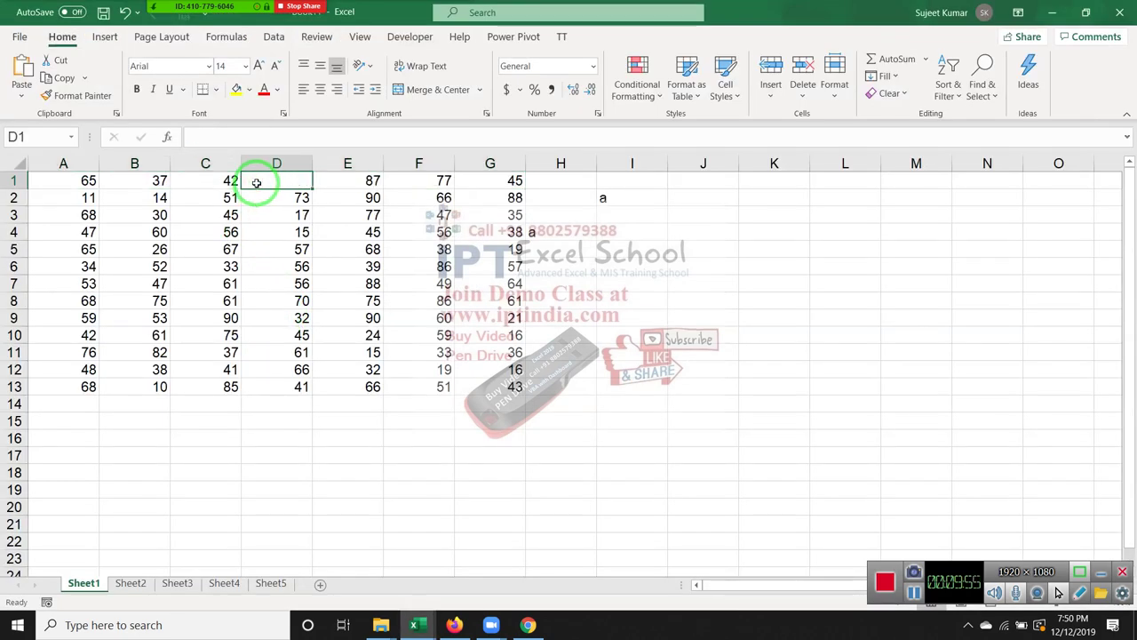
pyautogui.click(64, 266)
pyautogui.press('Delete')
# Test selections of A1:C5 and C7, then put the caret on empty line 21 of the module.
pyautogui.moveTo(98, 270); pyautogui.dragTo(208, 312)
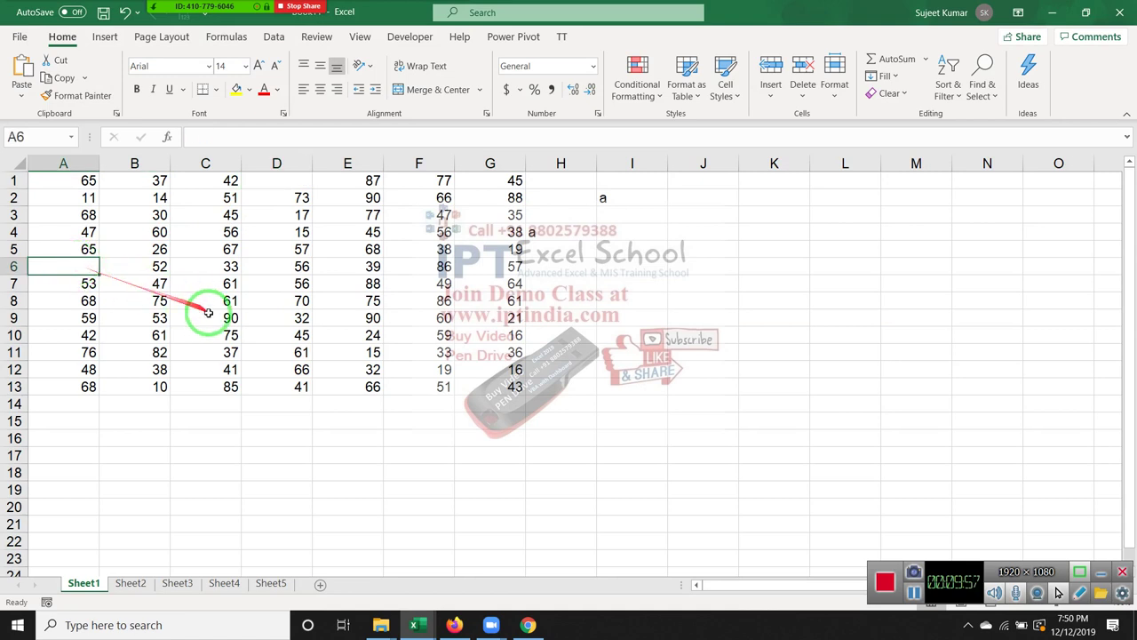
pyautogui.click(88, 180)
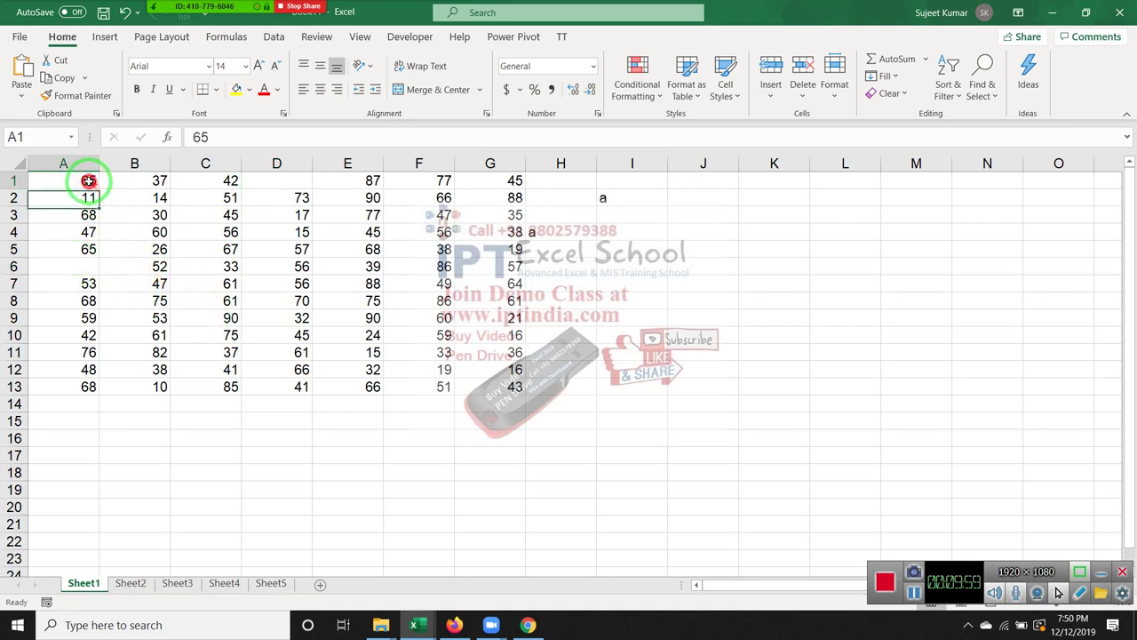
pyautogui.moveTo(88, 181); pyautogui.dragTo(230, 248)
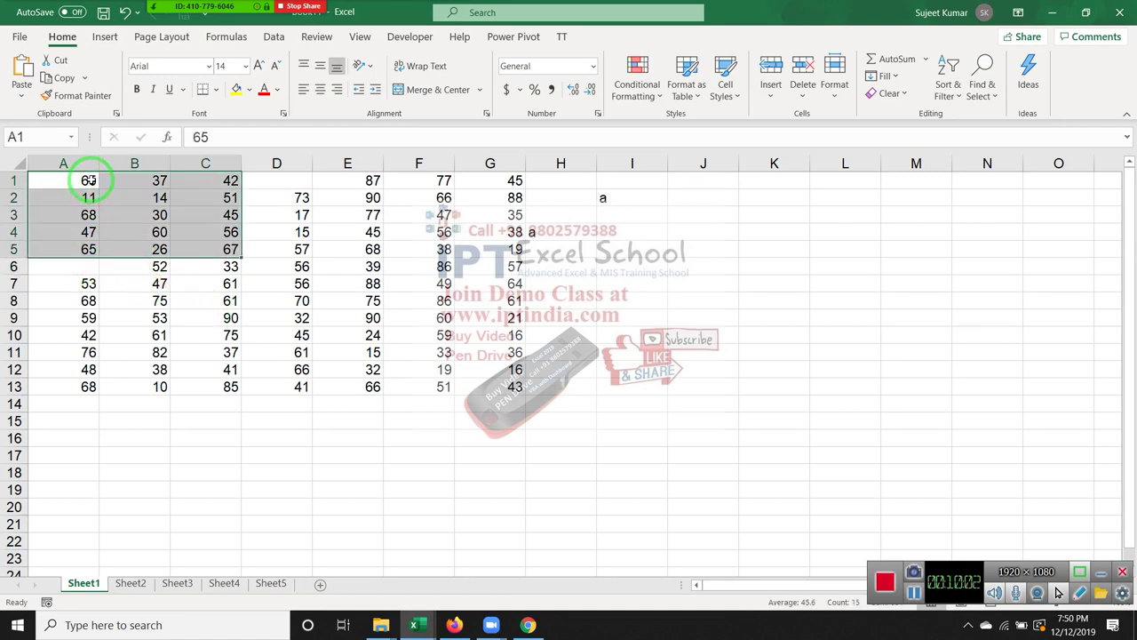
pyautogui.click(214, 279)
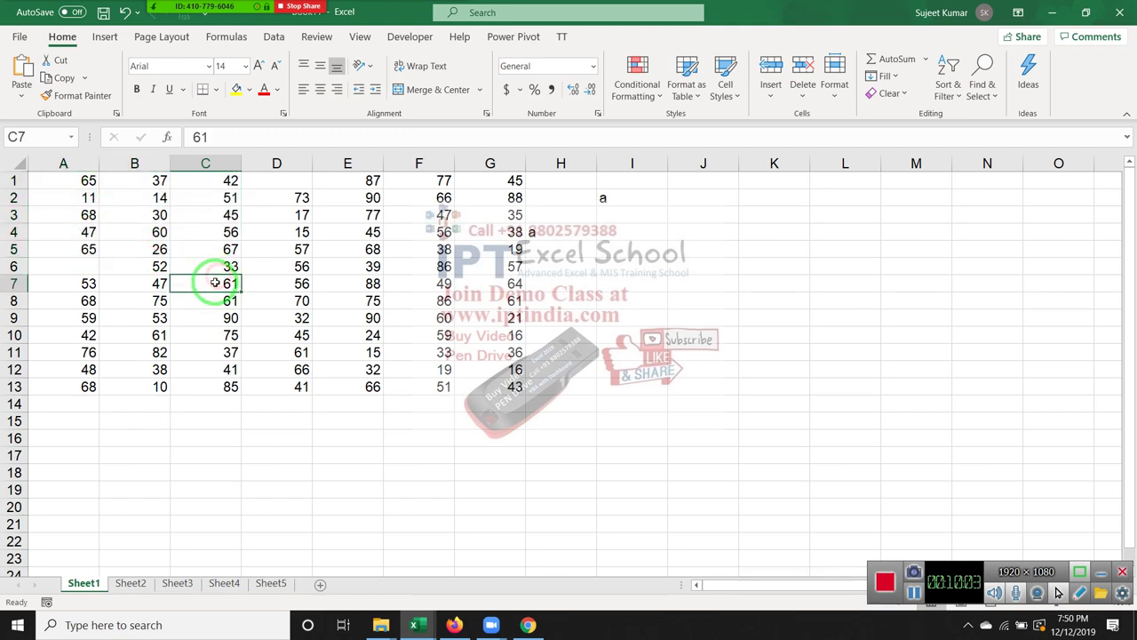
pyautogui.hotkey('alt', 'F11')
pyautogui.click(233, 321)
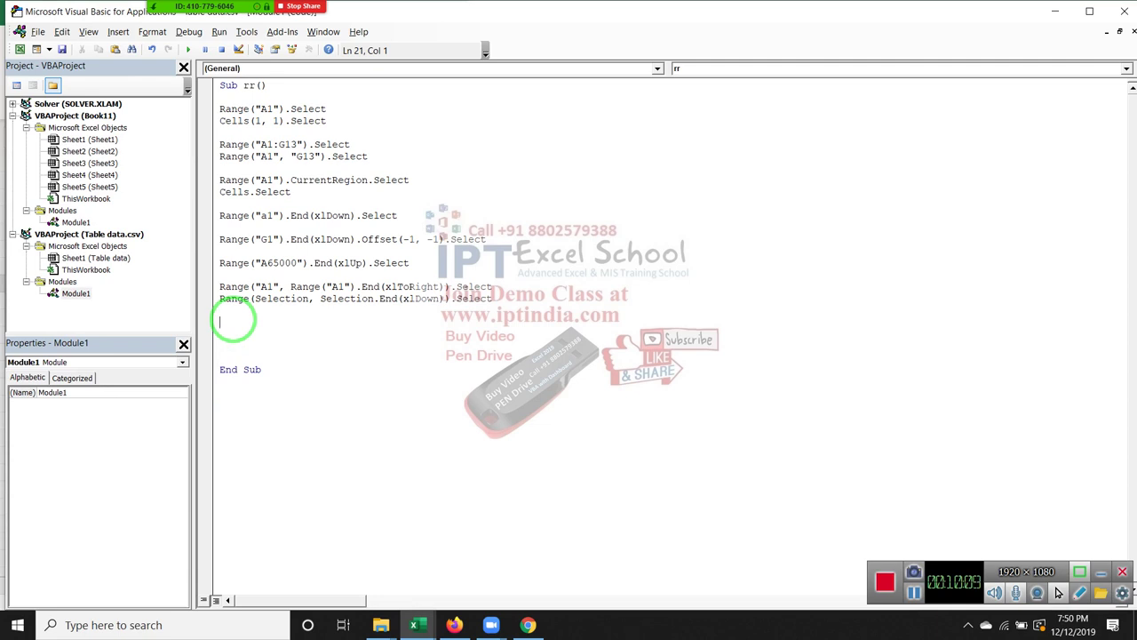
# Add the line r = Range("A65000").End(xlUp).Row to store the last filled row.
pyautogui.write('r=range("A')
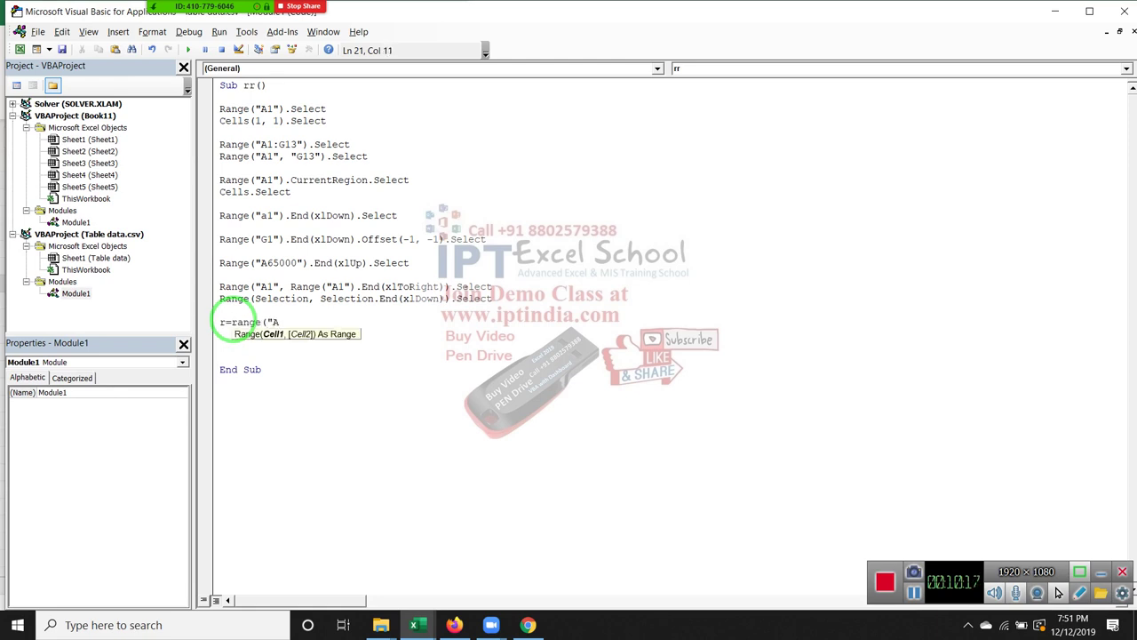
pyautogui.write('65000"')
pyautogui.write(').en')
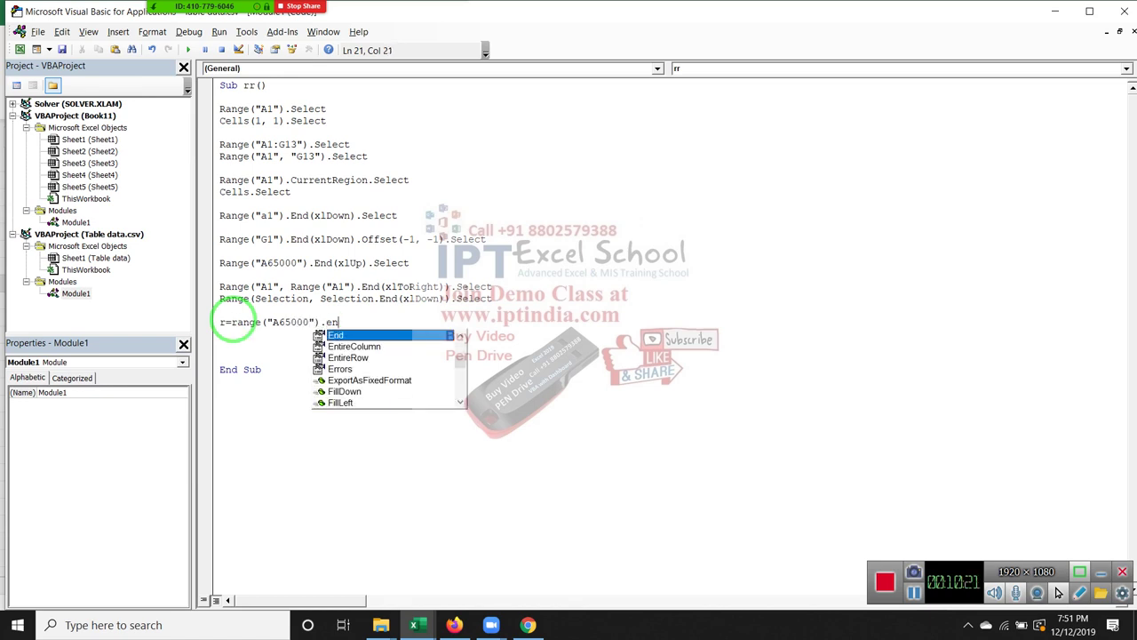
pyautogui.press('Tab')
pyautogui.write('(')
pyautogui.press('Down')
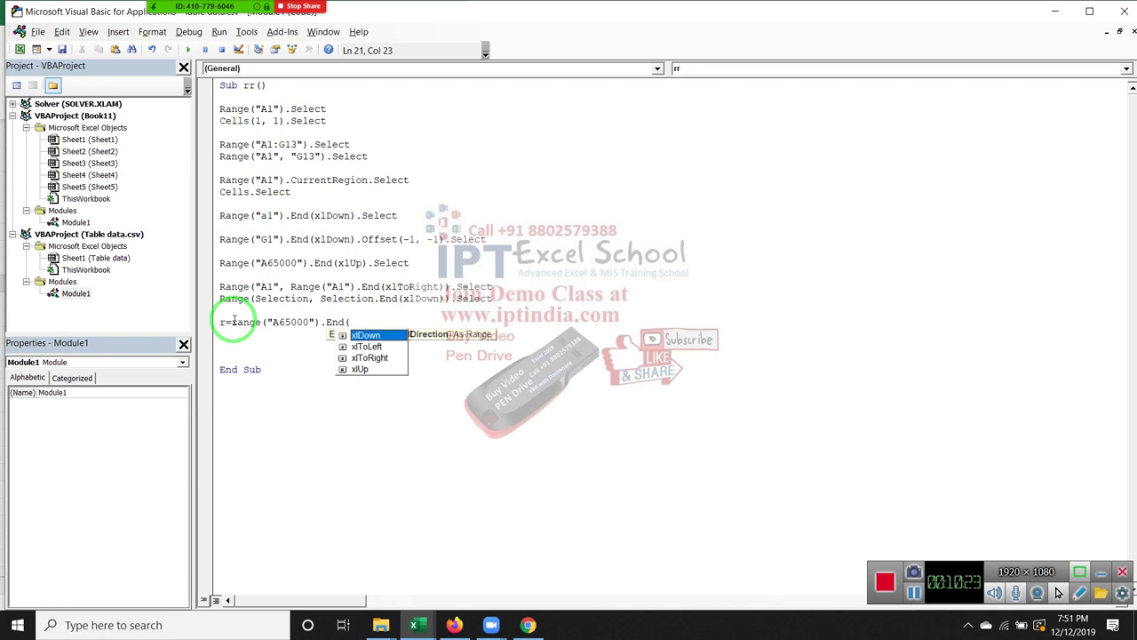
pyautogui.press('Down')
pyautogui.press('Down')
pyautogui.press('Down')
pyautogui.press('Tab')
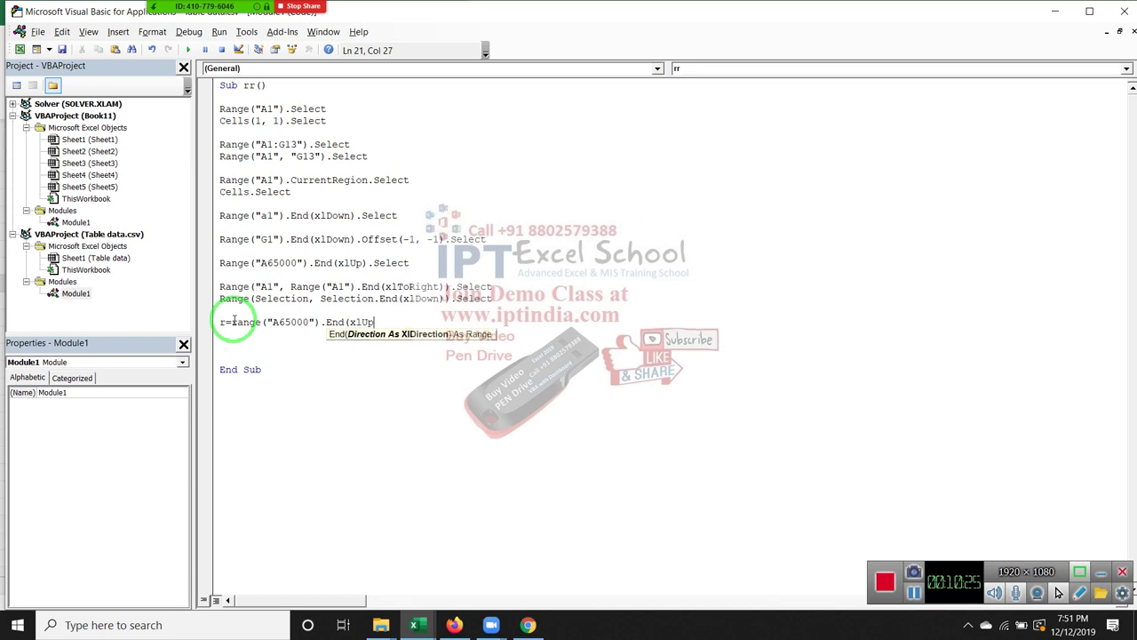
pyautogui.write(').r')
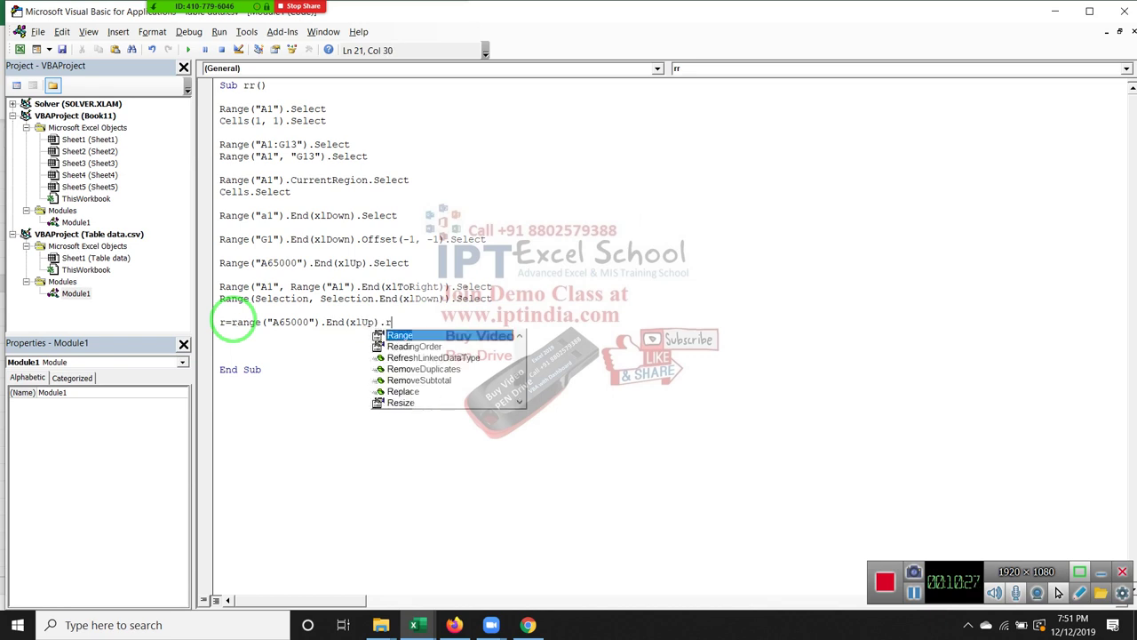
pyautogui.write('ow')
pyautogui.press('Tab')
pyautogui.press('Return')
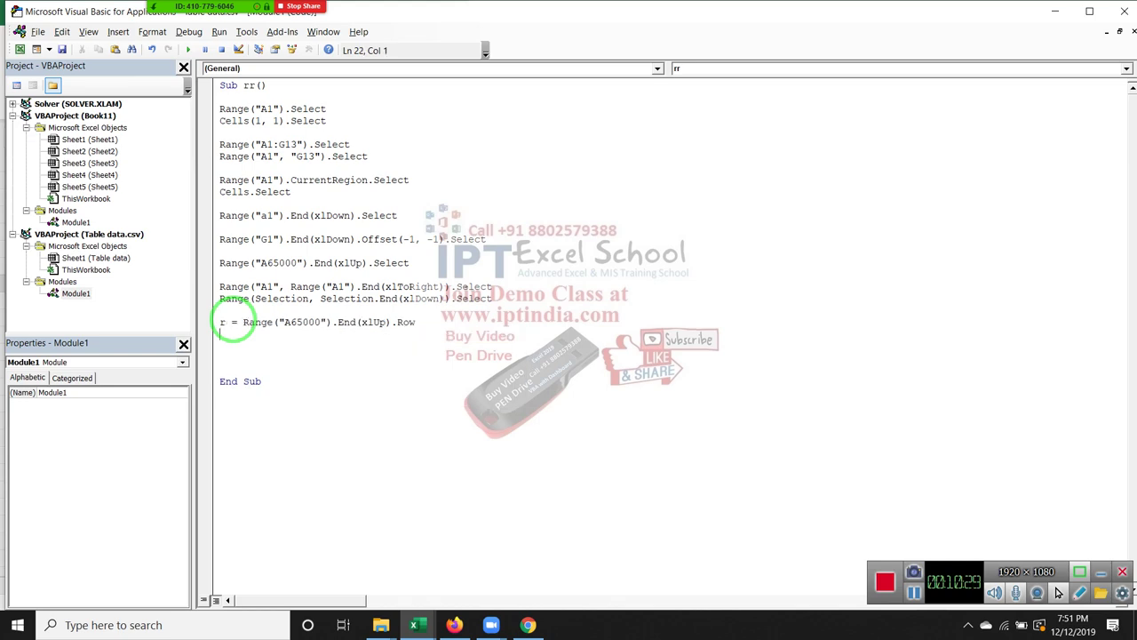
# Verify in Excel that Ctrl+Up from A23 reaches column A's last filled cell.
pyautogui.hotkey('alt', 'F11')
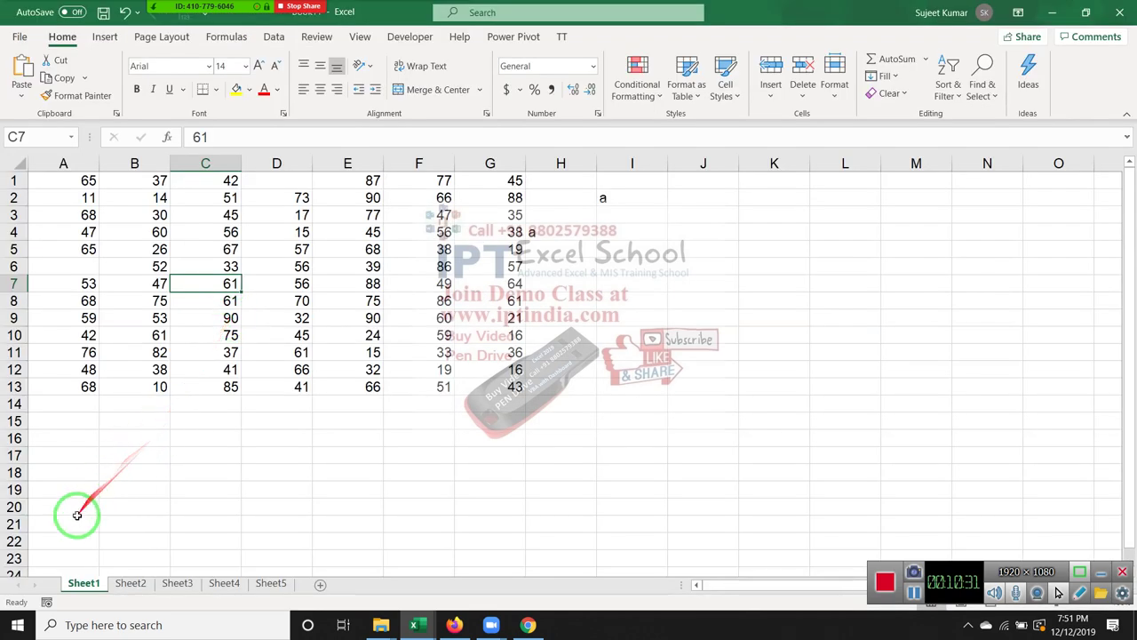
pyautogui.click(76, 522)
pyautogui.click(76, 557)
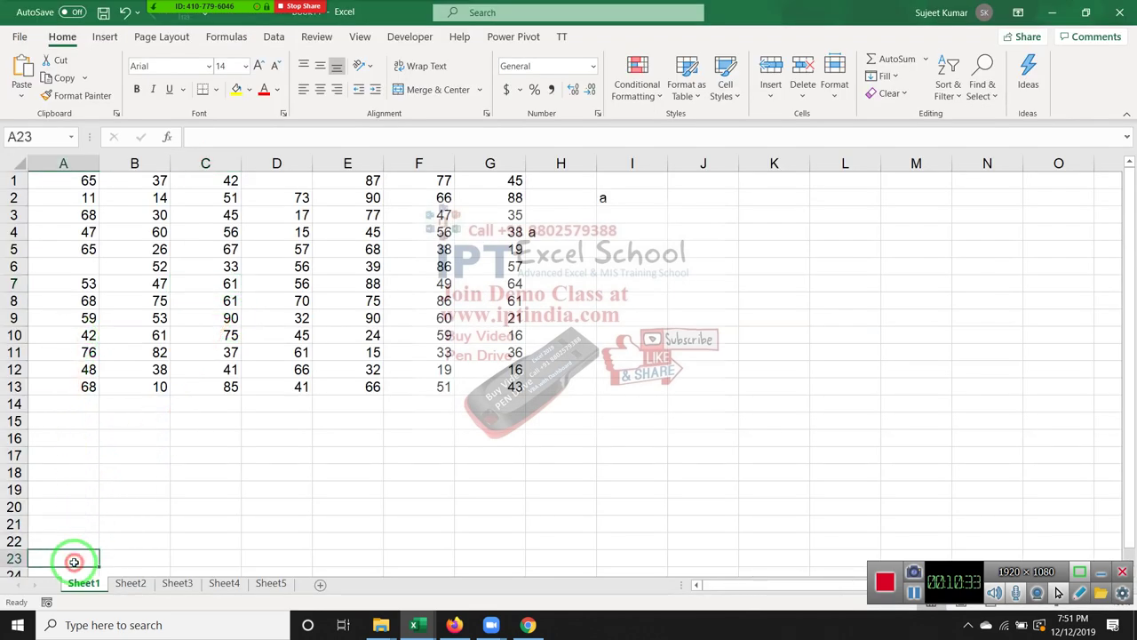
pyautogui.hotkey('ctrl', 'Up')
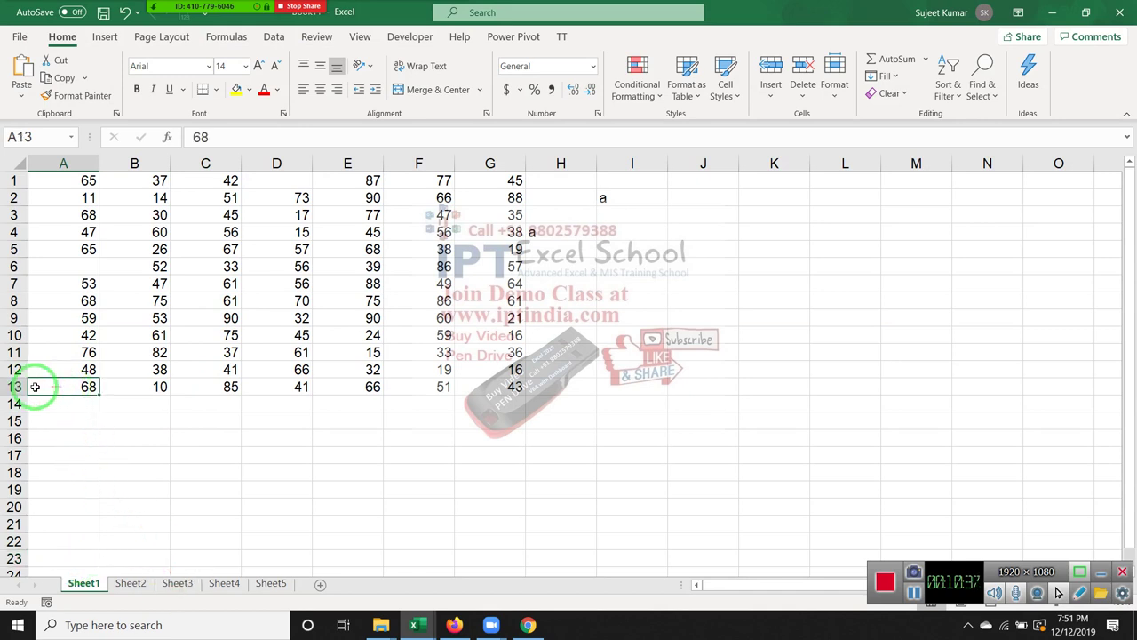
pyautogui.hotkey('alt', 'F11')
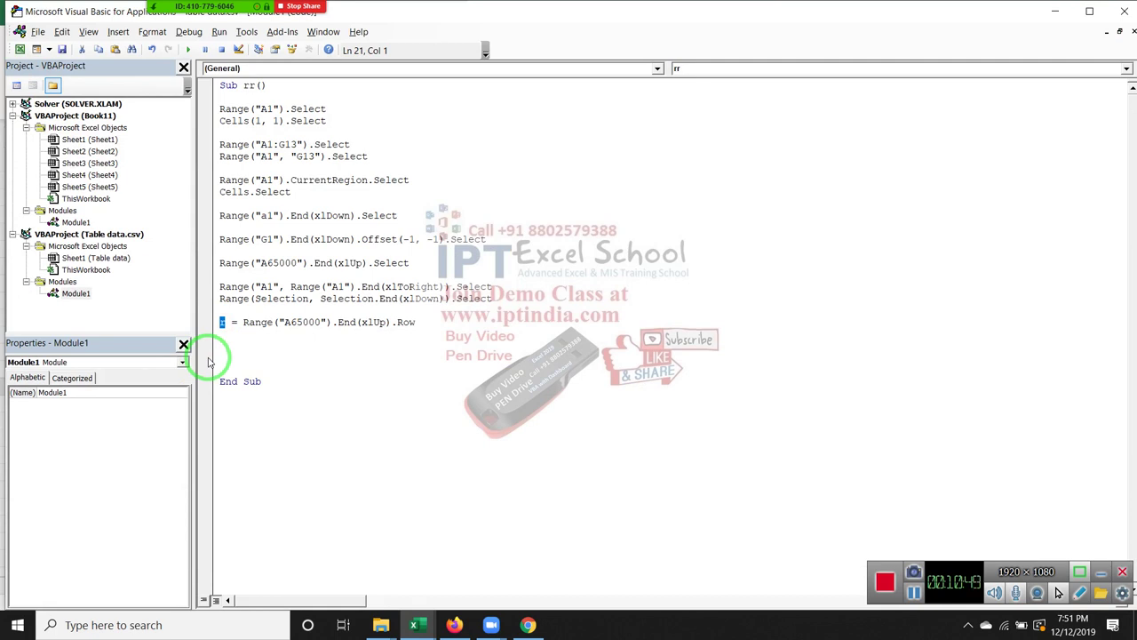
# On line 22 add c = Range("xfd1").End(xlToLeft).Column to store the last filled column.
pyautogui.press('Down')
pyautogui.write('c=ra')
pyautogui.write('nge')
pyautogui.write('(x')
pyautogui.press('BackSpace')
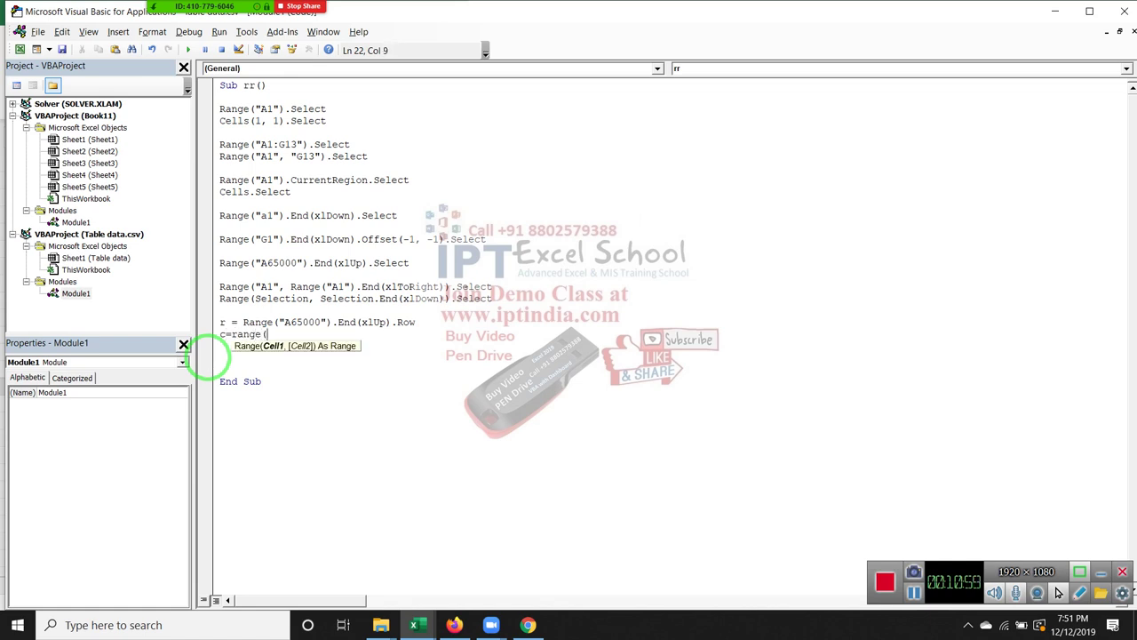
pyautogui.write('xfd')
pyautogui.write('"')
pyautogui.write('end')
pyautogui.write('"')
pyautogui.press('Right')
pyautogui.press('Right')
pyautogui.press('Right')
pyautogui.press('Right')
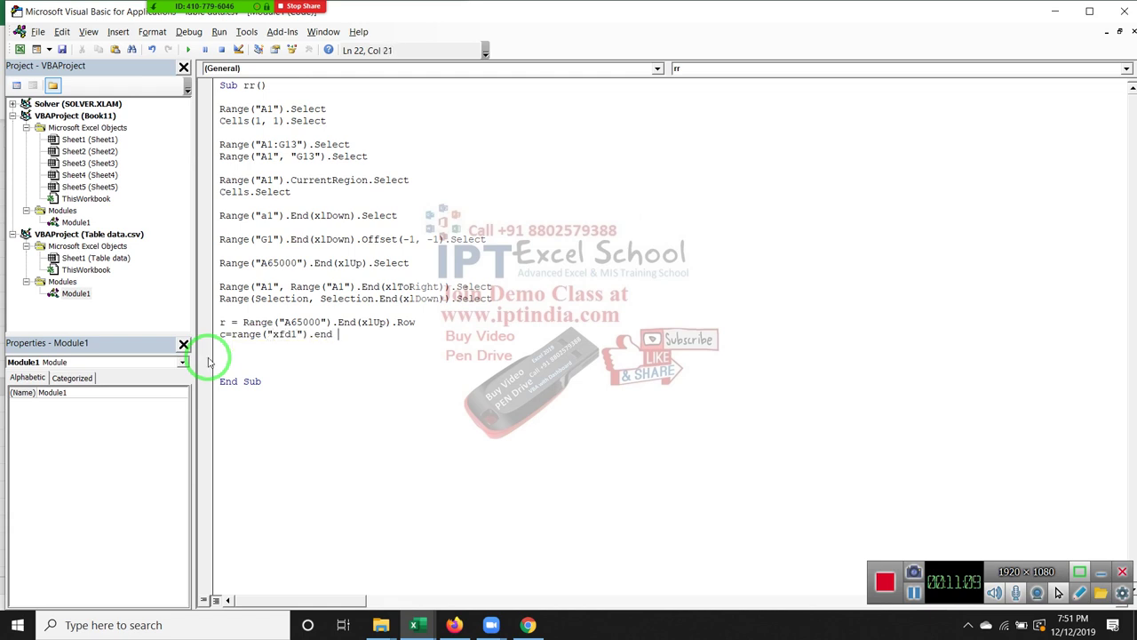
pyautogui.press('BackSpace')
pyautogui.write('(')
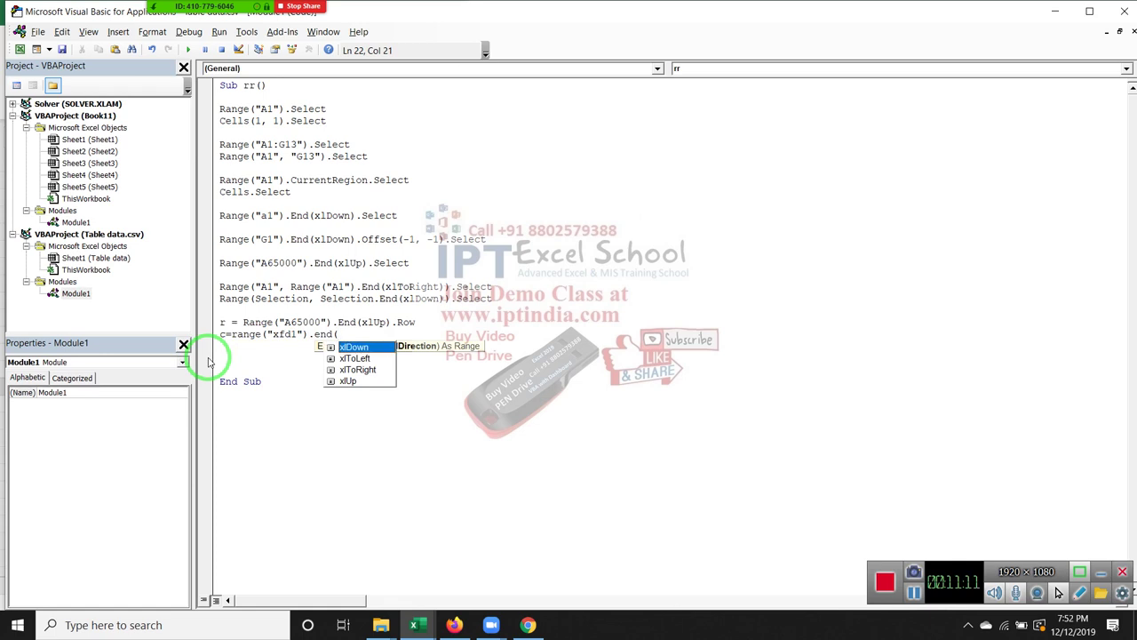
pyautogui.press('Down')
pyautogui.press('Down')
pyautogui.press('Up')
pyautogui.press('Tab')
pyautogui.write(')')
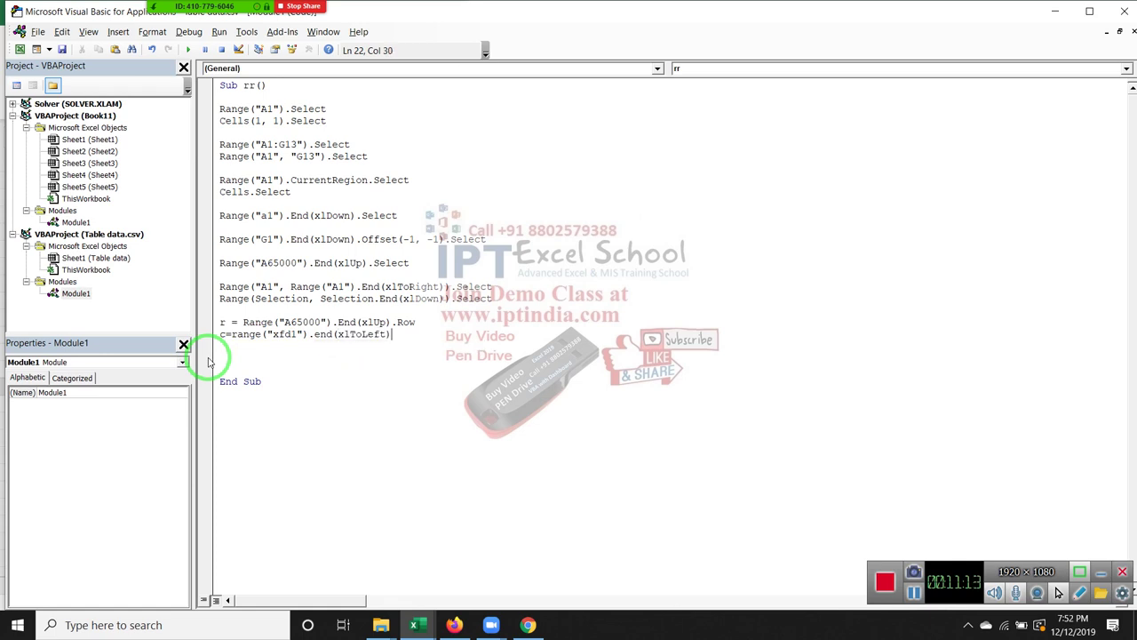
pyautogui.write('.co')
pyautogui.press('Tab')
pyautogui.press('Return')
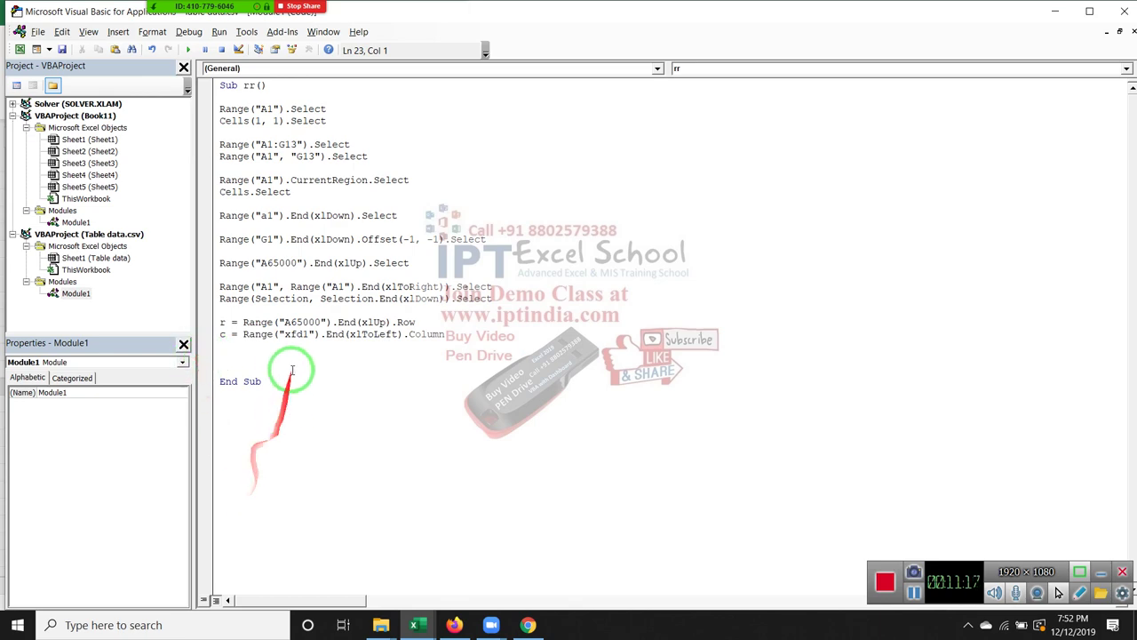
pyautogui.hotkey('alt', 'F11')
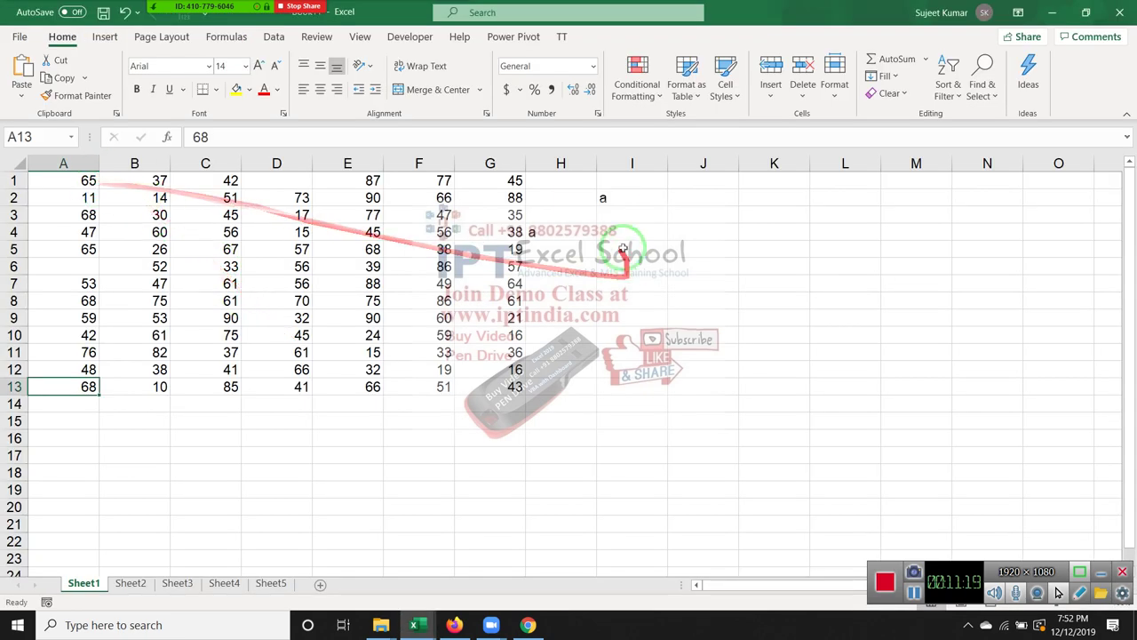
# Check the last column by jumping from I1 to XFD1 and back to G1, then select column G and A13.
pyautogui.click(627, 183)
pyautogui.hotkey('ctrl', 'Right')
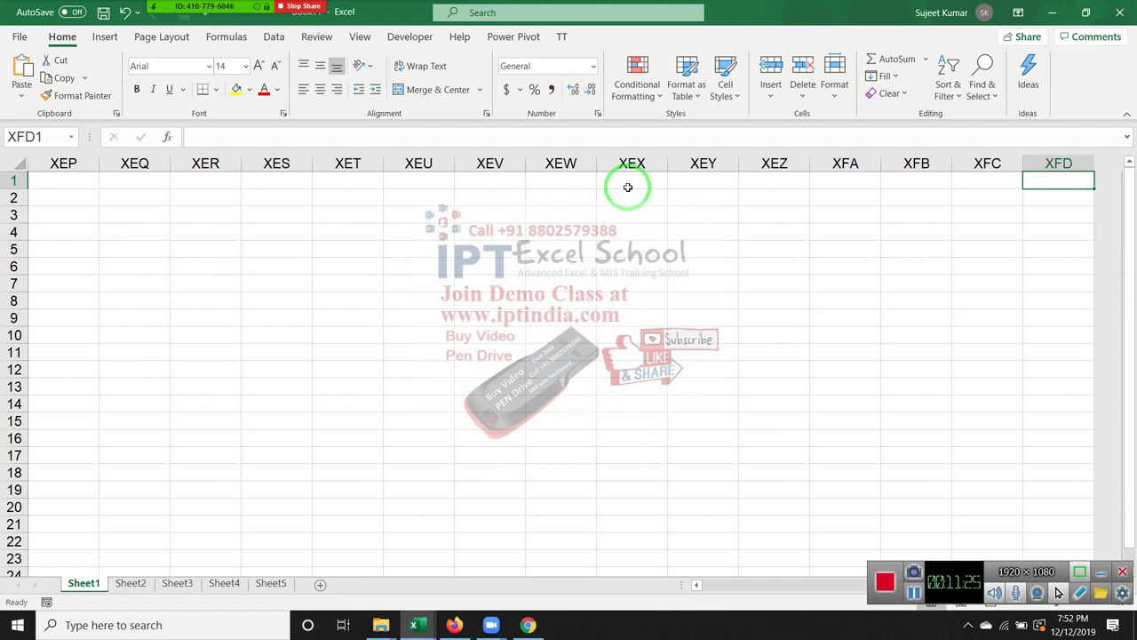
pyautogui.hotkey('ctrl', 'Left')
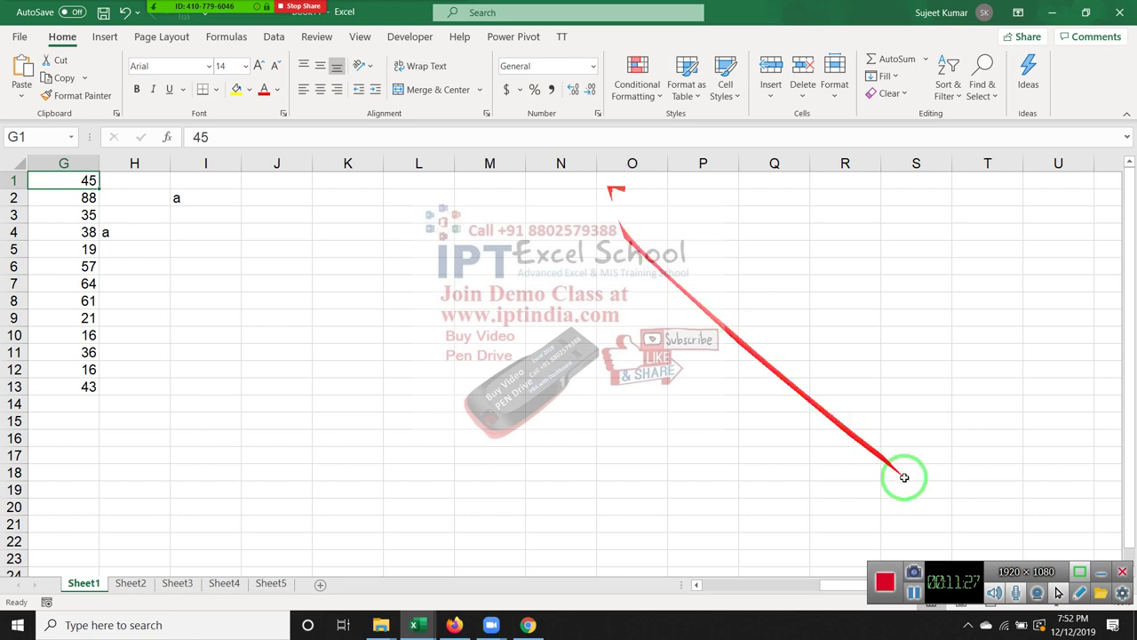
pyautogui.moveTo(826, 585); pyautogui.dragTo(583, 586)
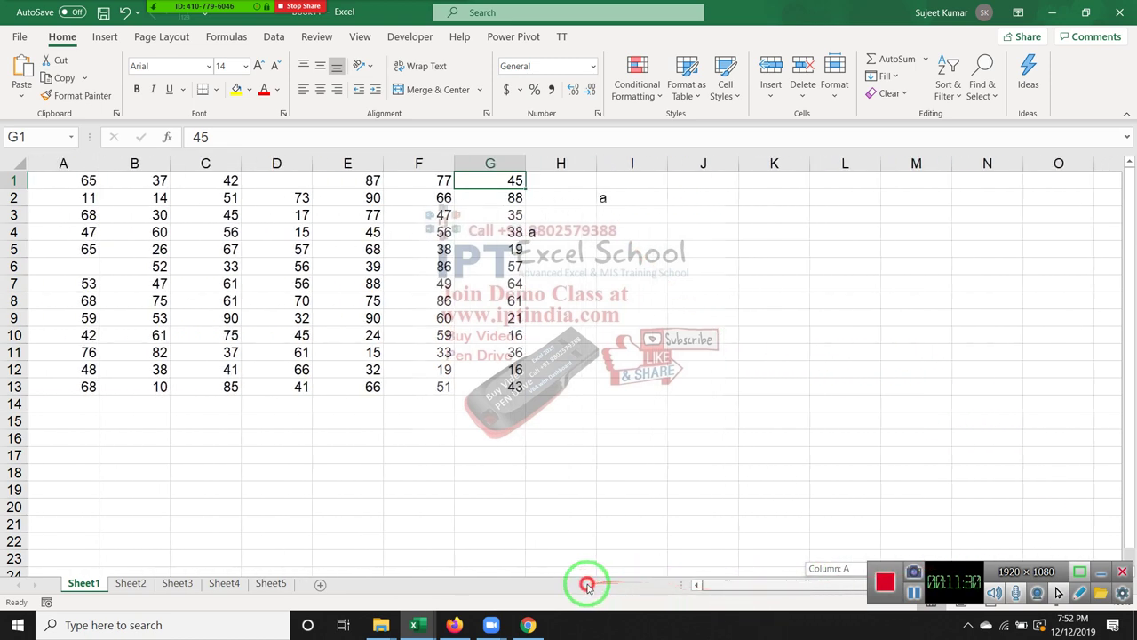
pyautogui.click(490, 162)
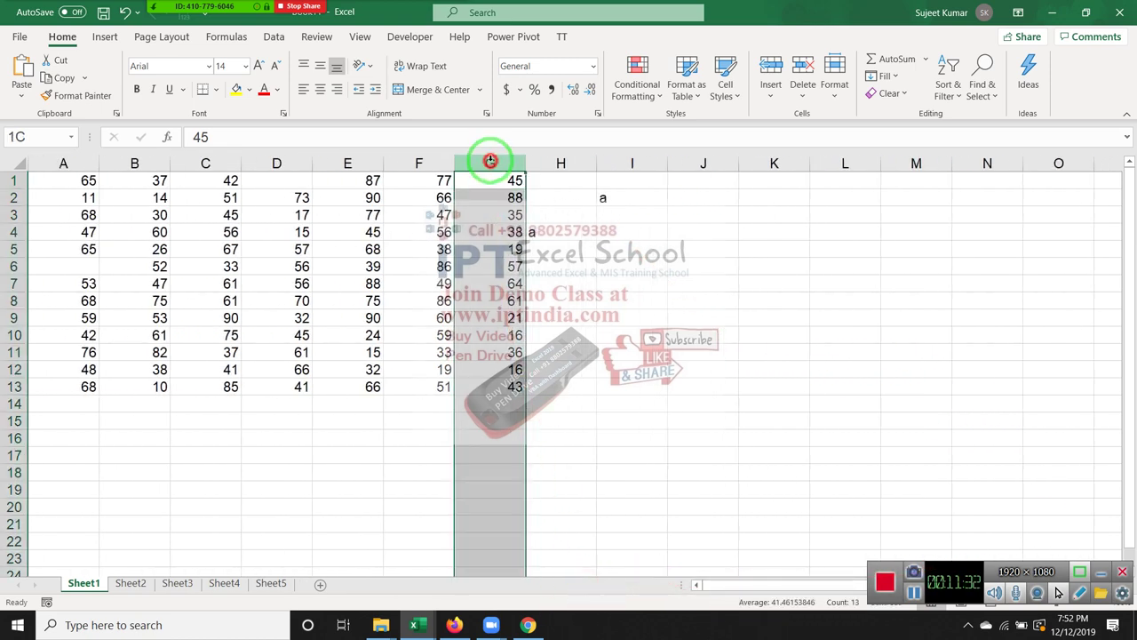
pyautogui.click(14, 388)
pyautogui.click(67, 383)
# Add Range("A1", Cells(r, c)).Select, after dismissing a compile error, to select A1 through the last row and column.
pyautogui.hotkey('alt', 'F11')
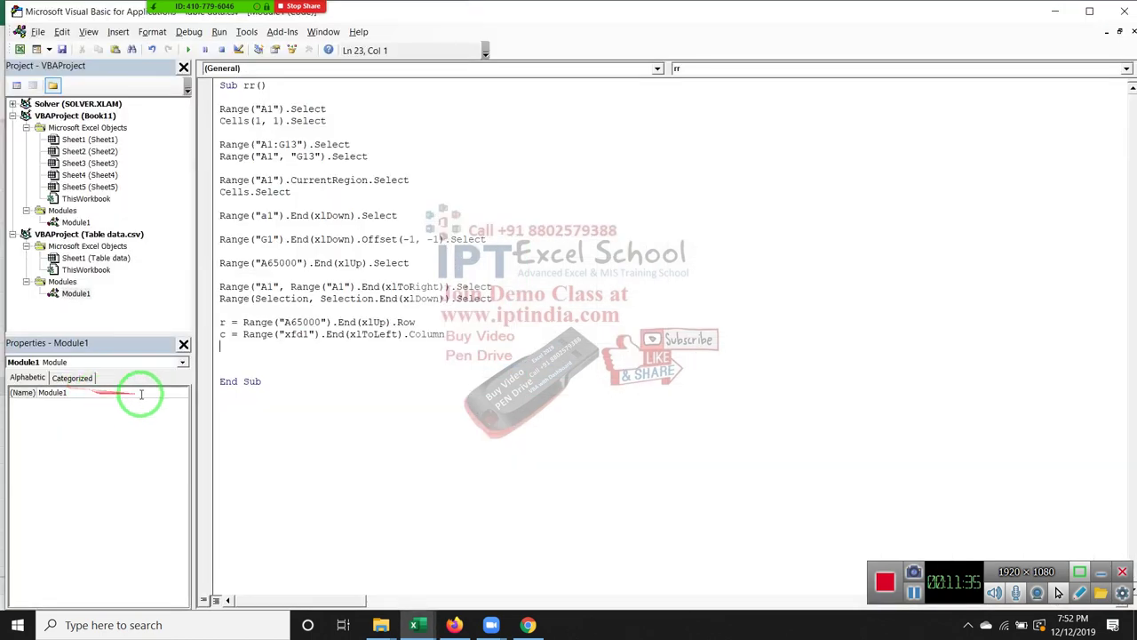
pyautogui.write('rang')
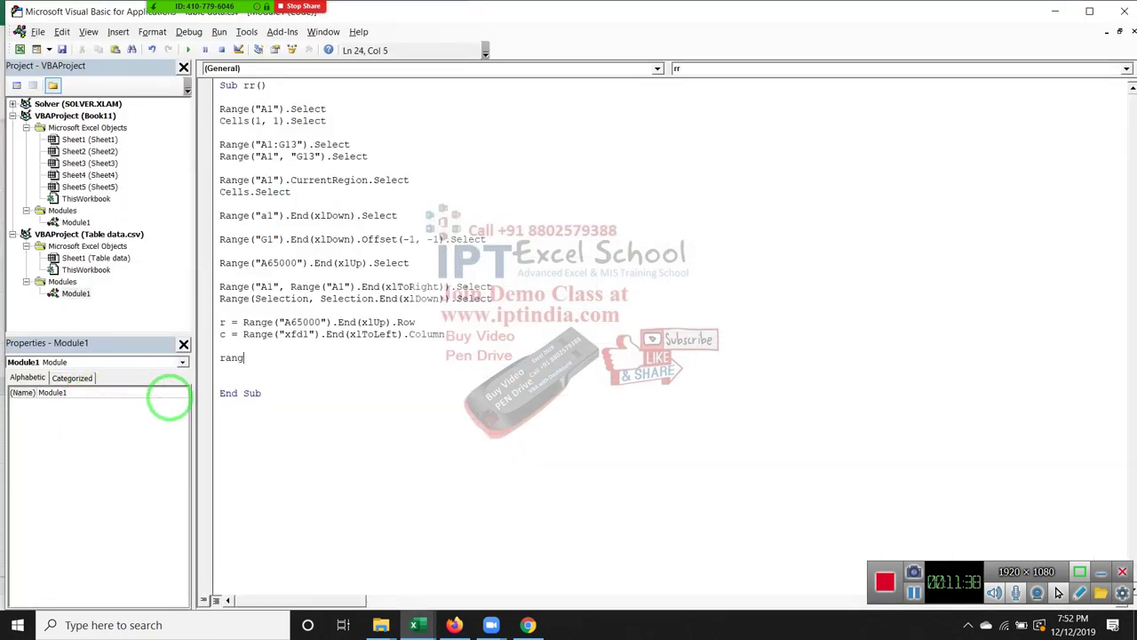
pyautogui.write('e("')
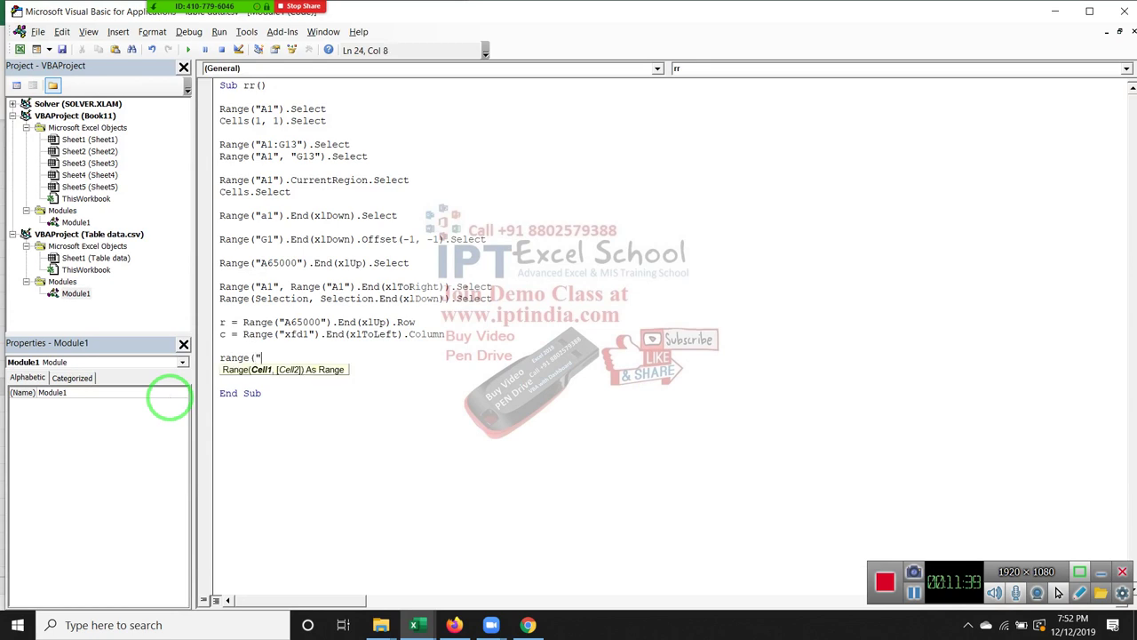
pyautogui.write('A1"')
pyautogui.write(',')
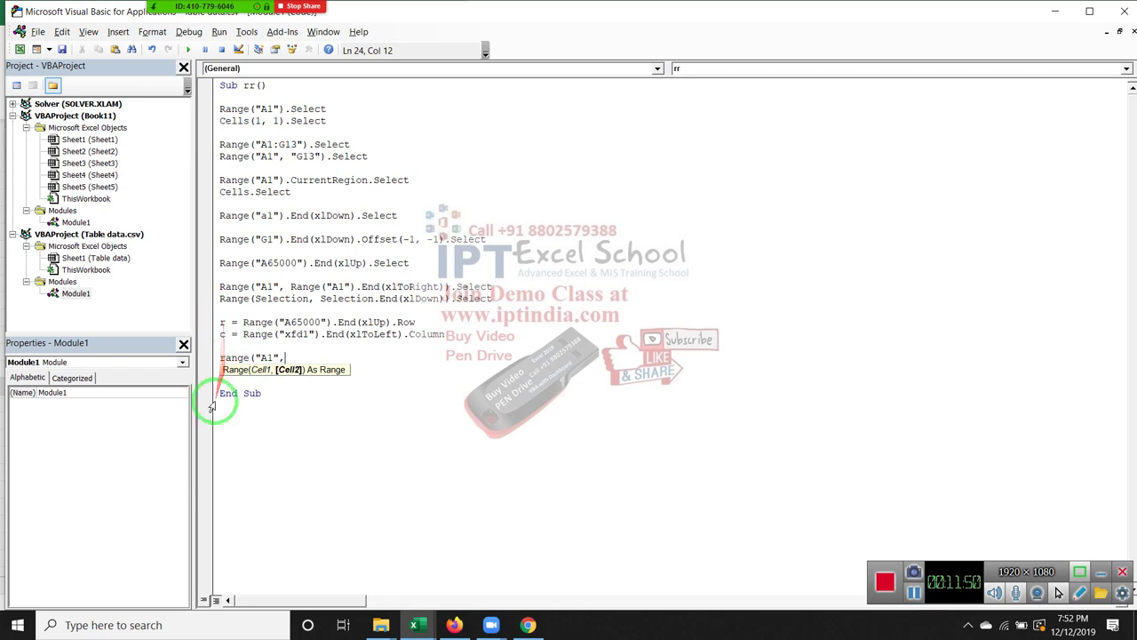
pyautogui.click(327, 117)
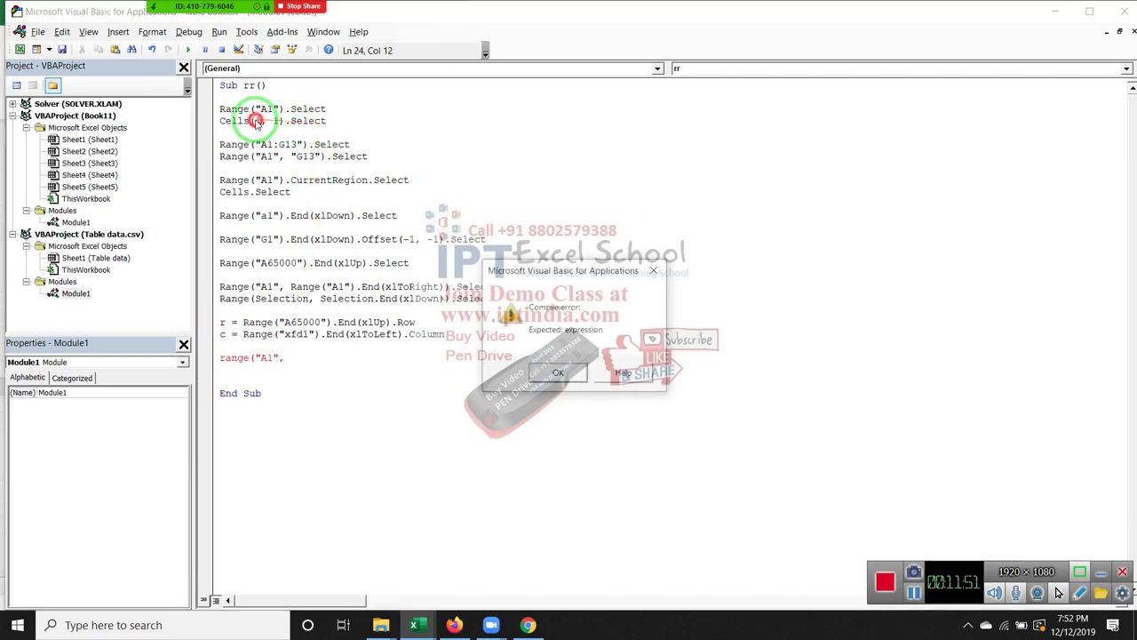
pyautogui.click(325, 121)
pyautogui.moveTo(325, 121); pyautogui.dragTo(221, 119)
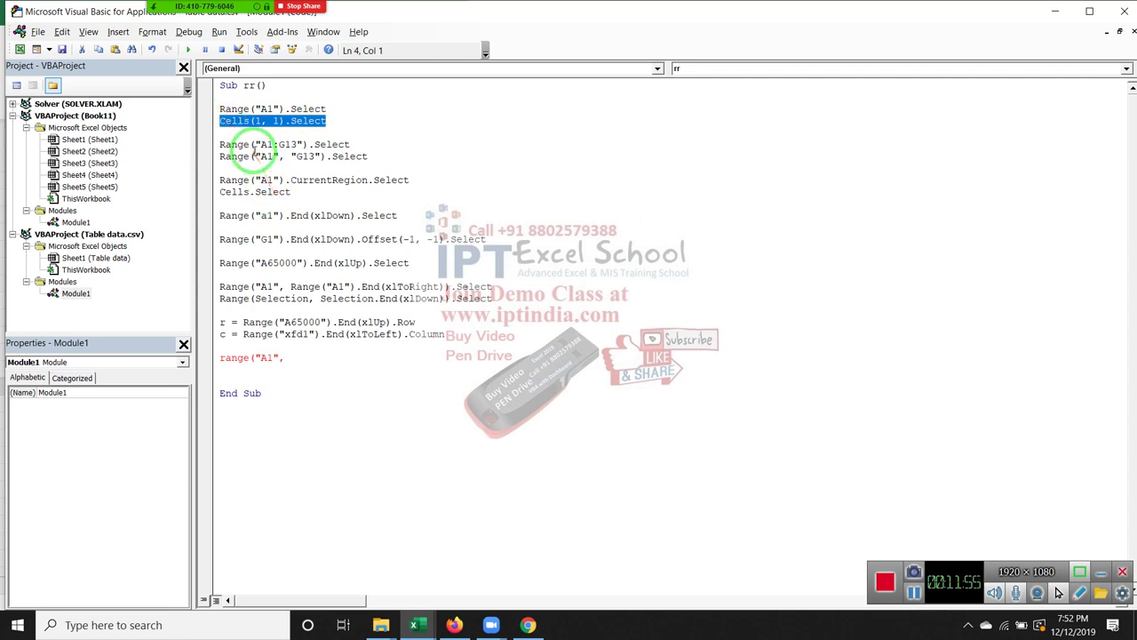
pyautogui.click(307, 357)
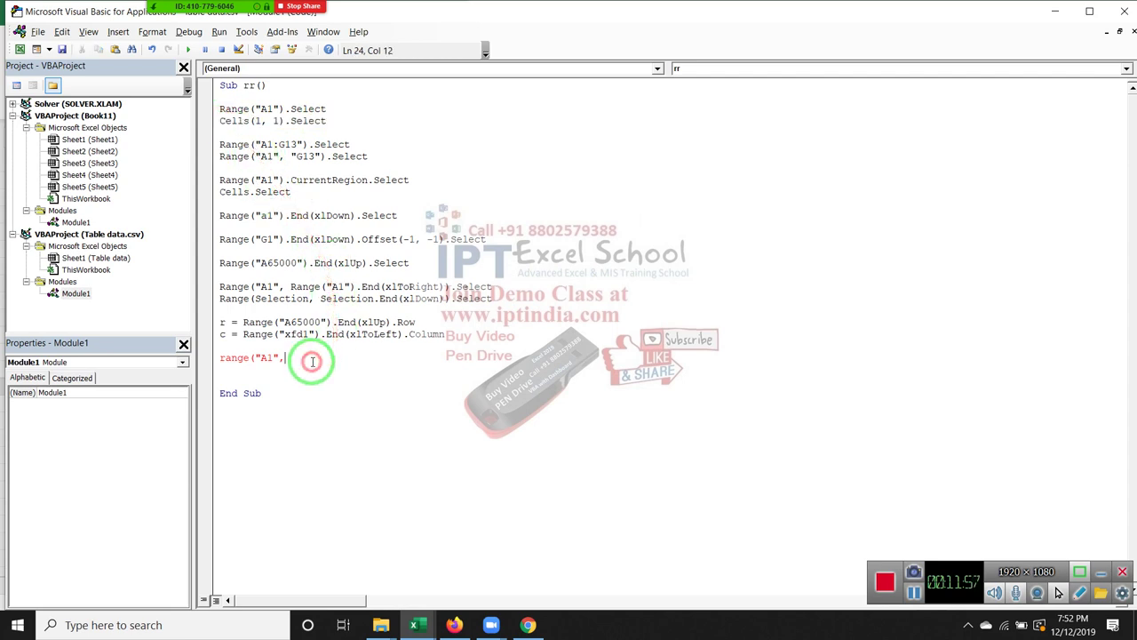
pyautogui.write('cells')
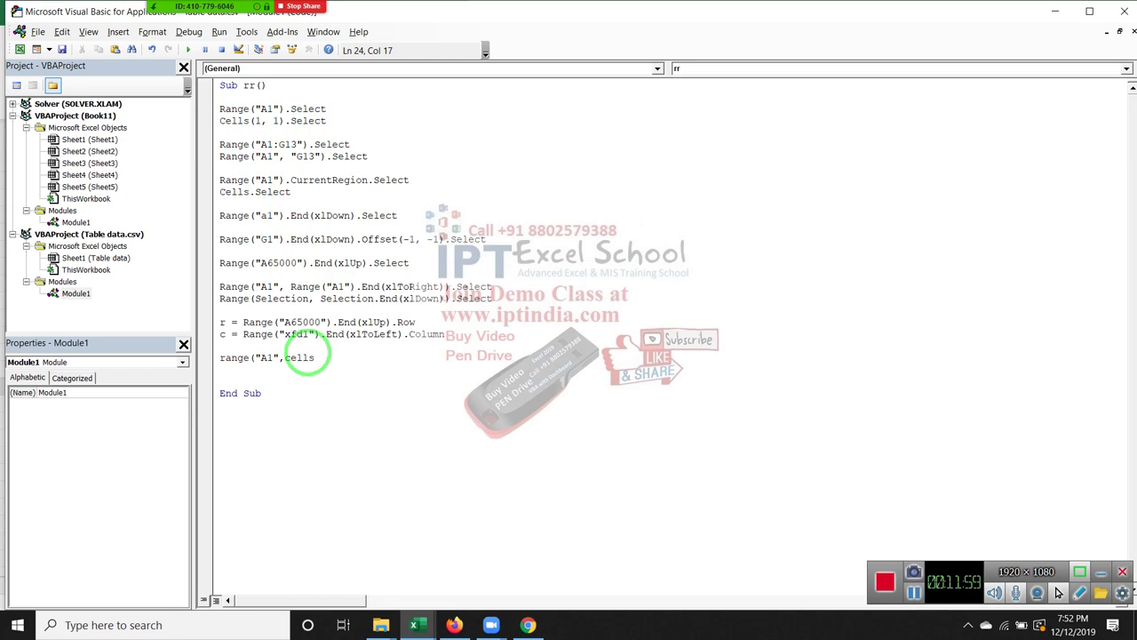
pyautogui.write('(r')
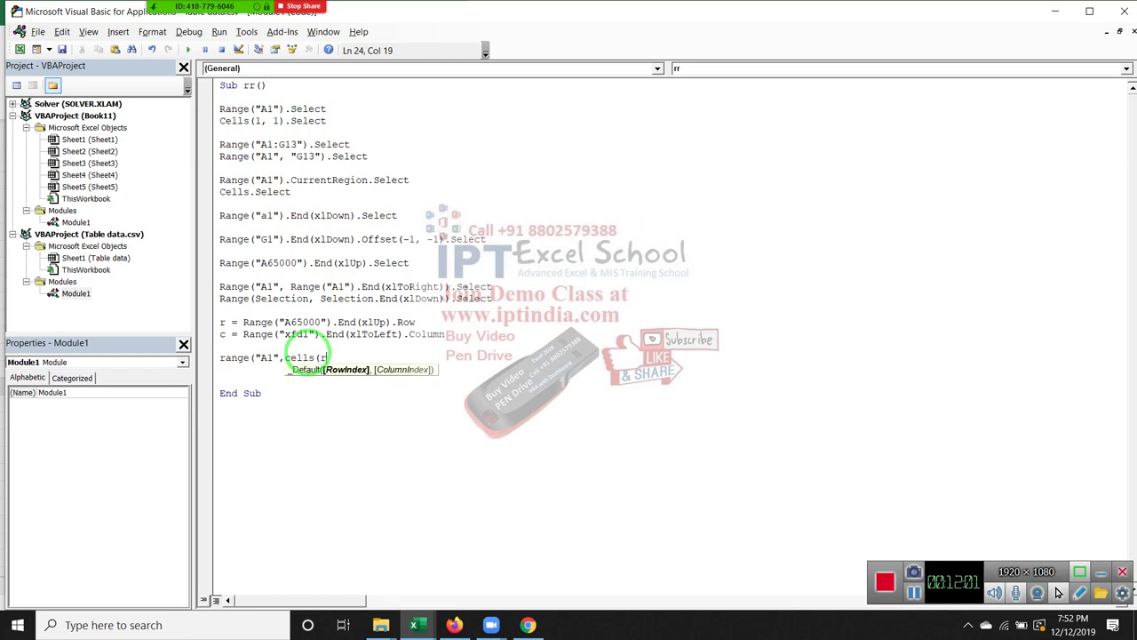
pyautogui.write(',c)')
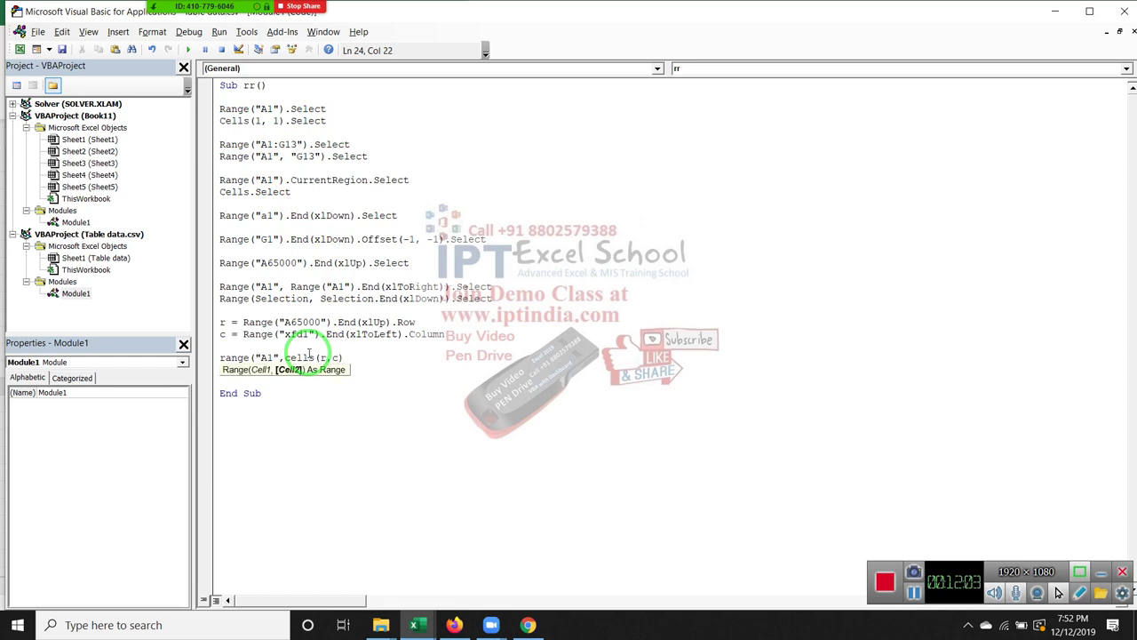
pyautogui.write(').se')
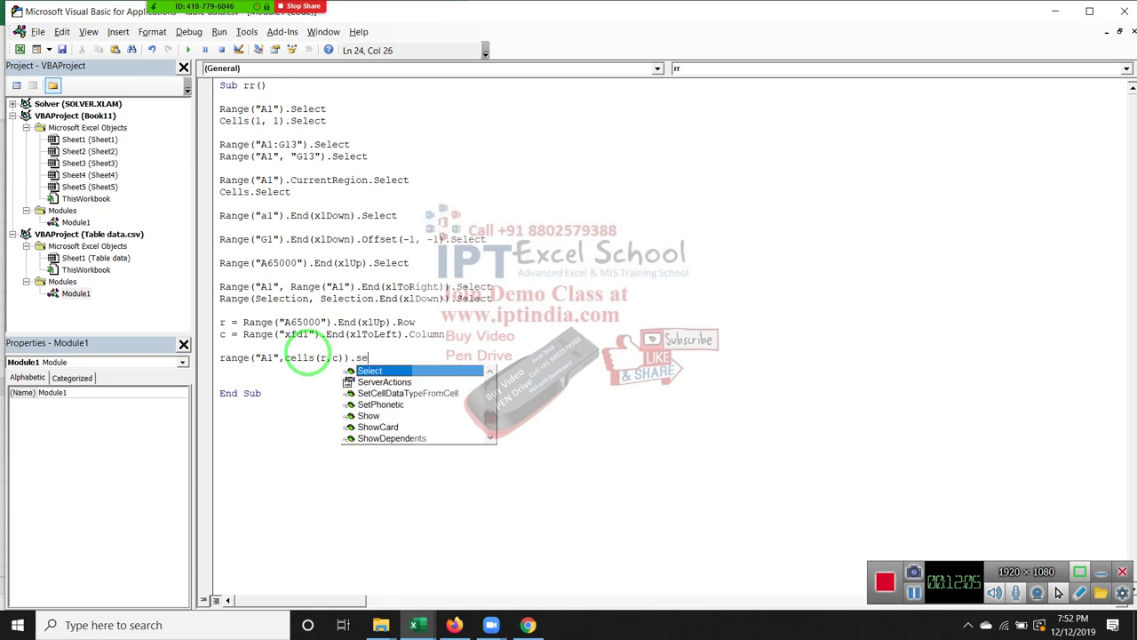
pyautogui.press('Tab')
pyautogui.click(348, 387)
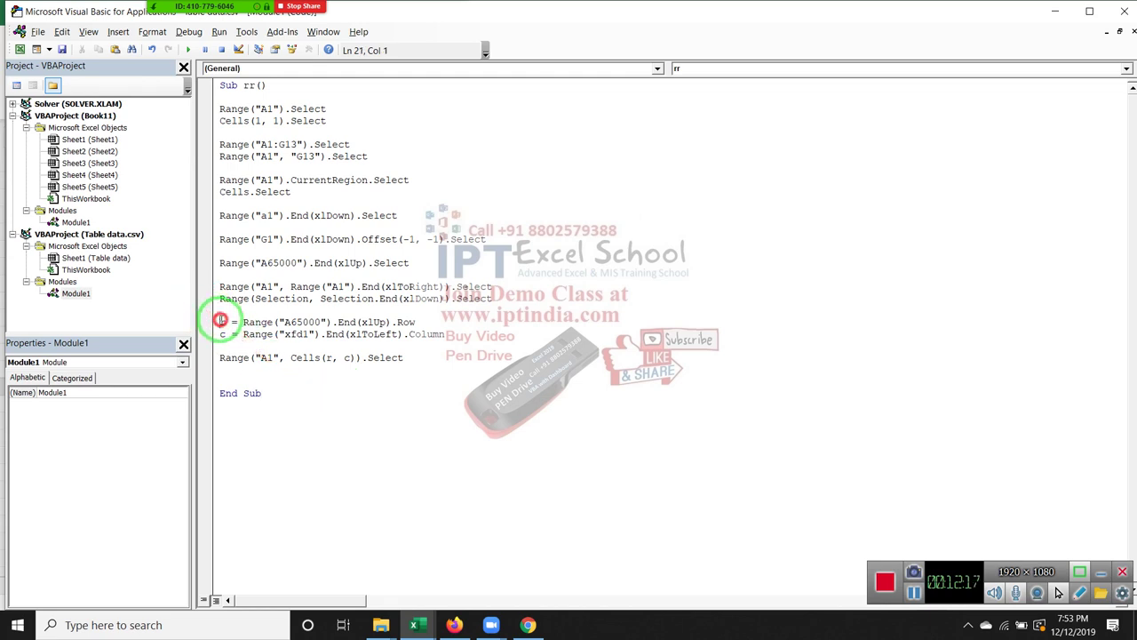
# Insert blank lines before End Sub in macro rr.
pyautogui.moveTo(220, 322)
pyautogui.mouseDown()
pyautogui.moveTo(325, 323)
pyautogui.moveTo(452, 358)
pyautogui.moveTo(441, 334)
pyautogui.mouseUp()
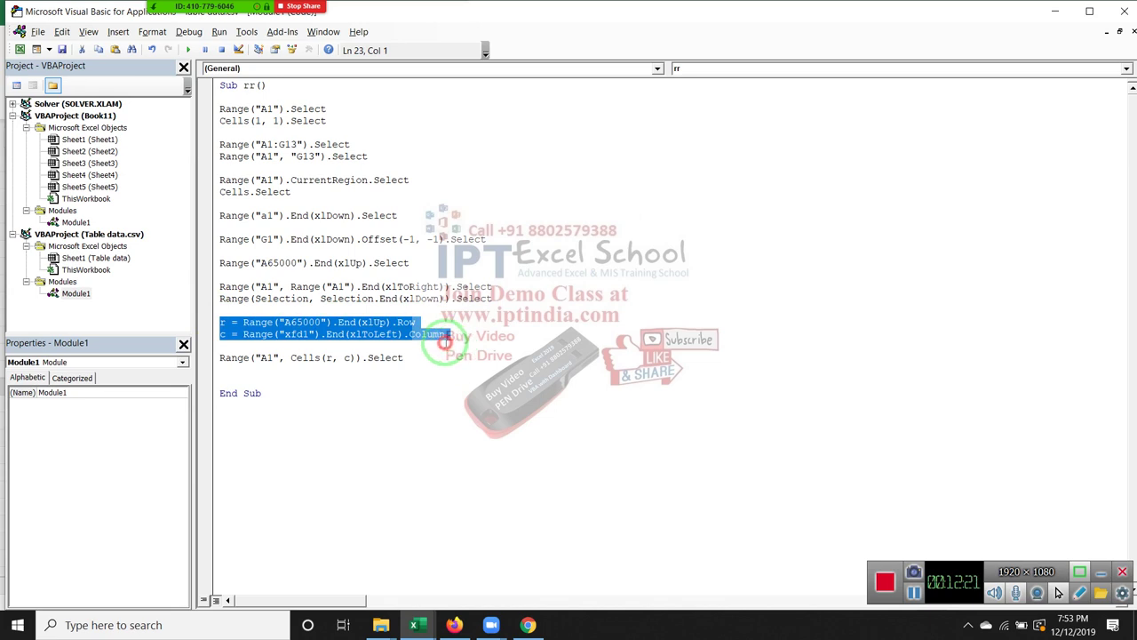
pyautogui.click(224, 358)
pyautogui.moveTo(224, 358); pyautogui.dragTo(391, 359)
pyautogui.click(292, 376)
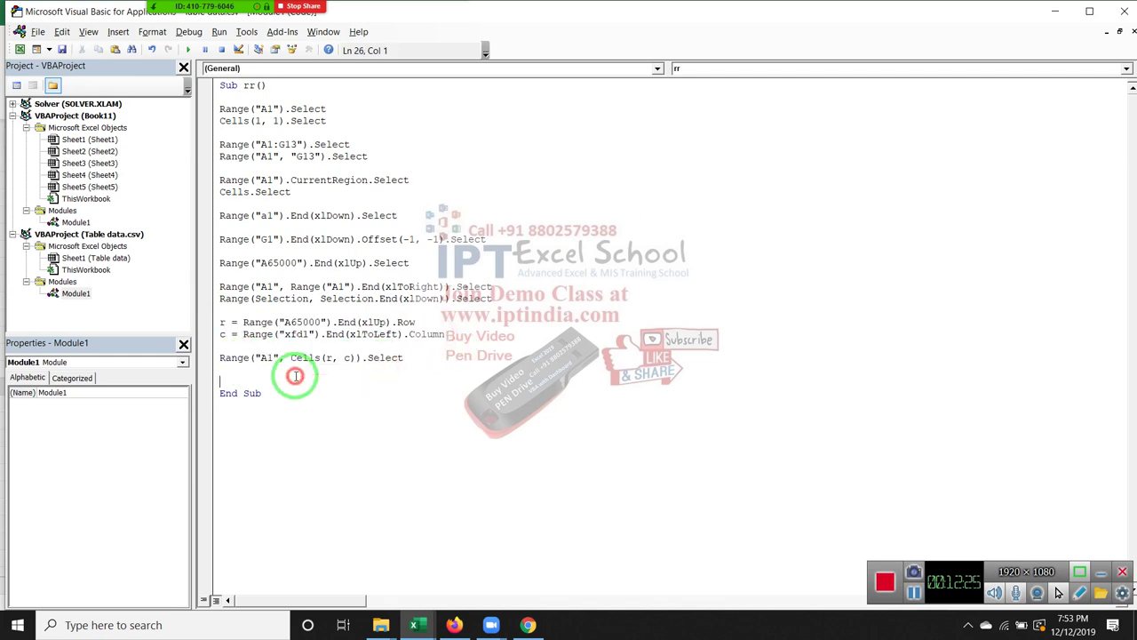
pyautogui.press('Return')
pyautogui.press('Return')
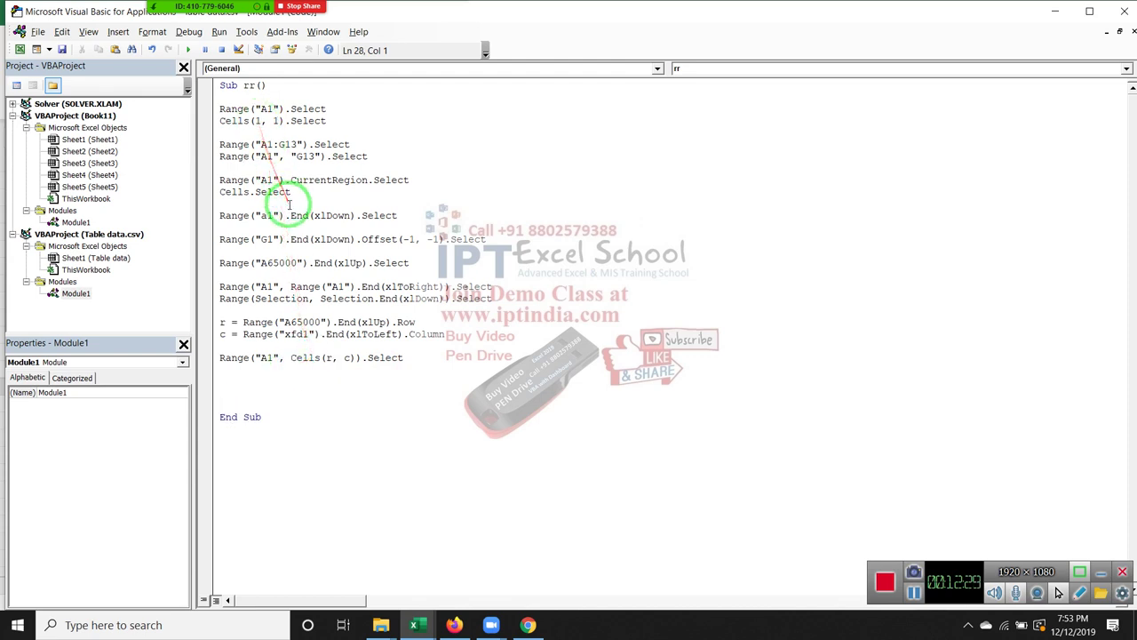
pyautogui.moveTo(257, 229)
pyautogui.mouseDown()
pyautogui.moveTo(373, 335)
pyautogui.moveTo(221, 109)
pyautogui.mouseUp()
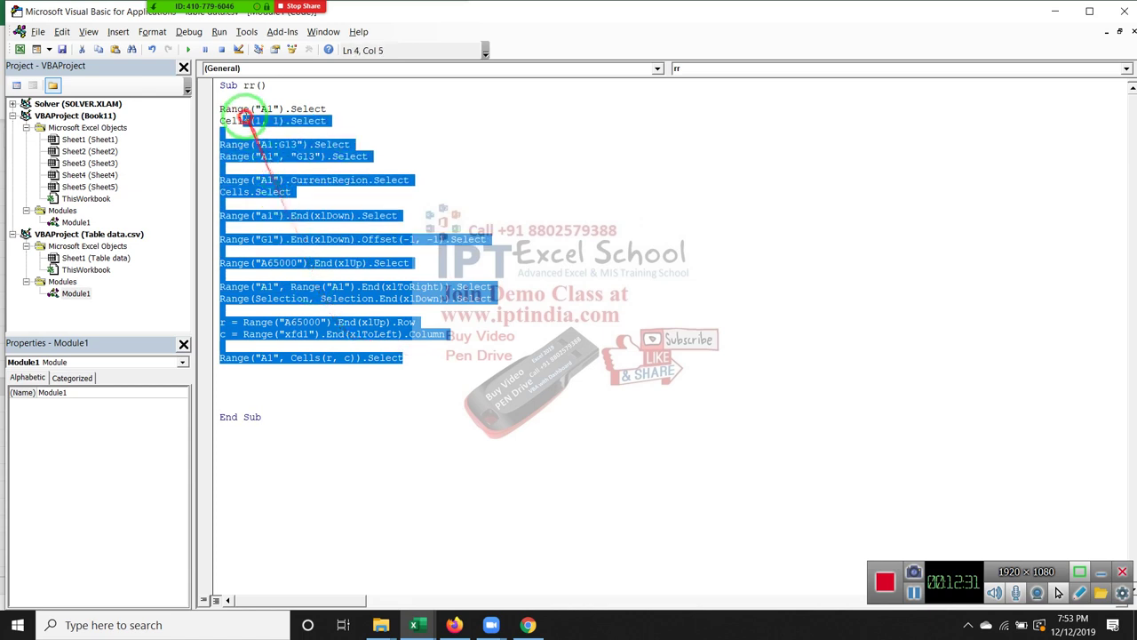
# Add Range("a1").Select just above End Sub and switch to the worksheet.
pyautogui.click(245, 391)
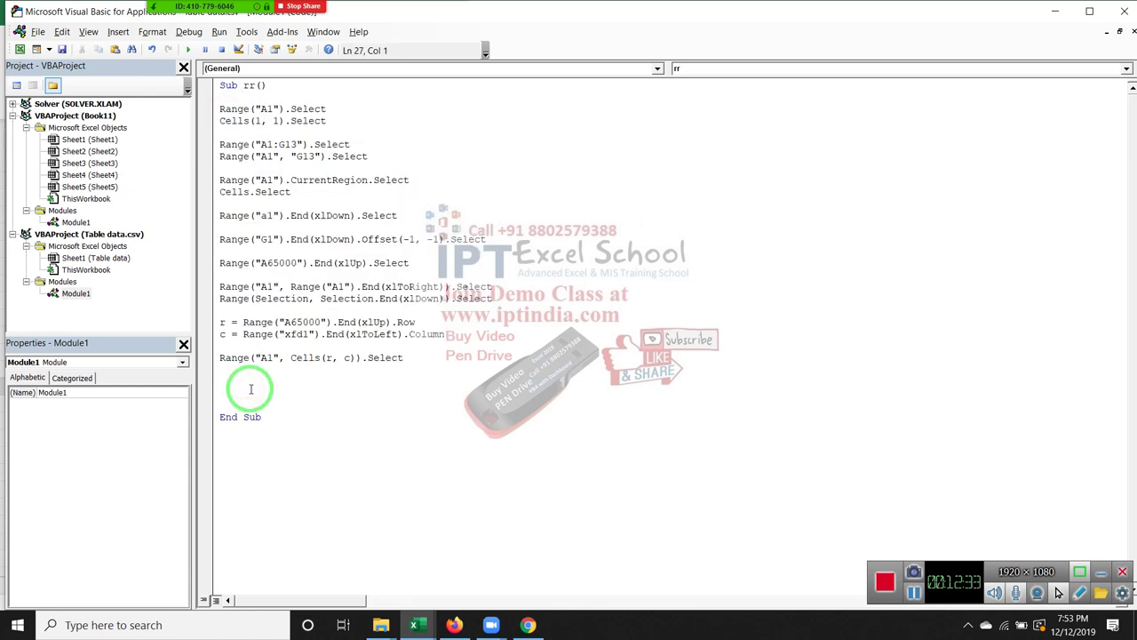
pyautogui.write('range(')
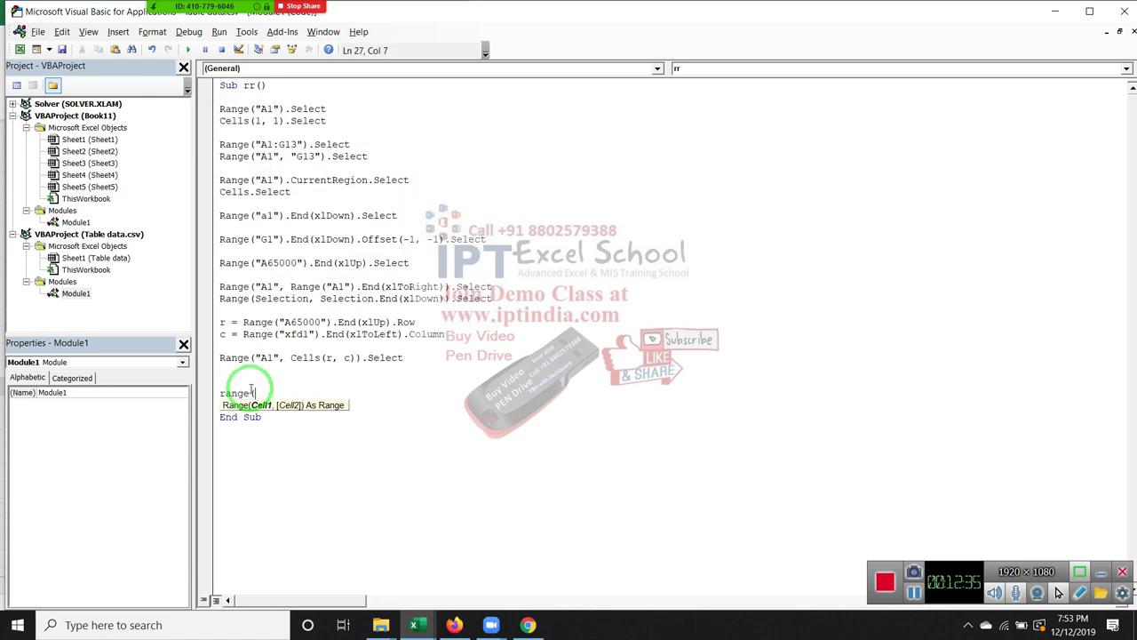
pyautogui.write('"a1")')
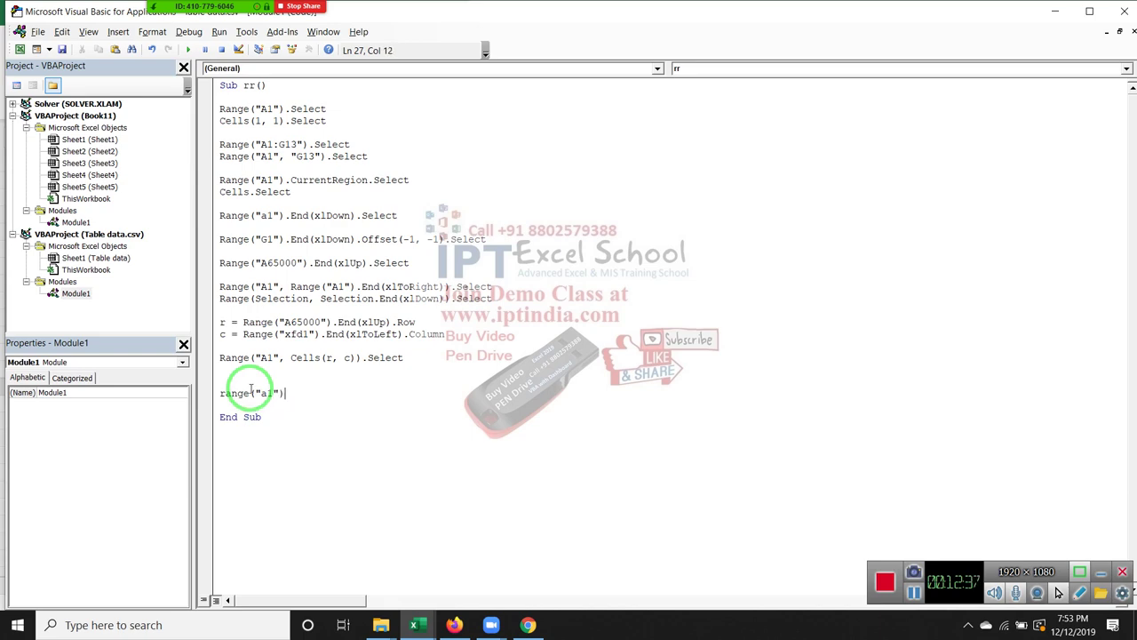
pyautogui.write('.sel')
pyautogui.press('Return')
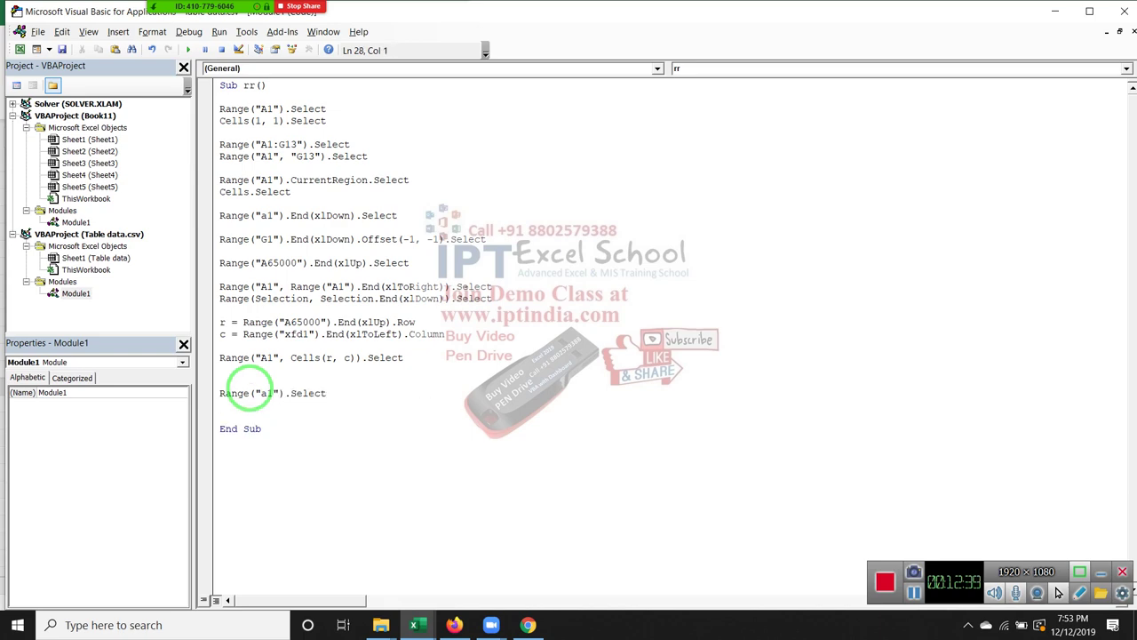
pyautogui.hotkey('alt', 'F11')
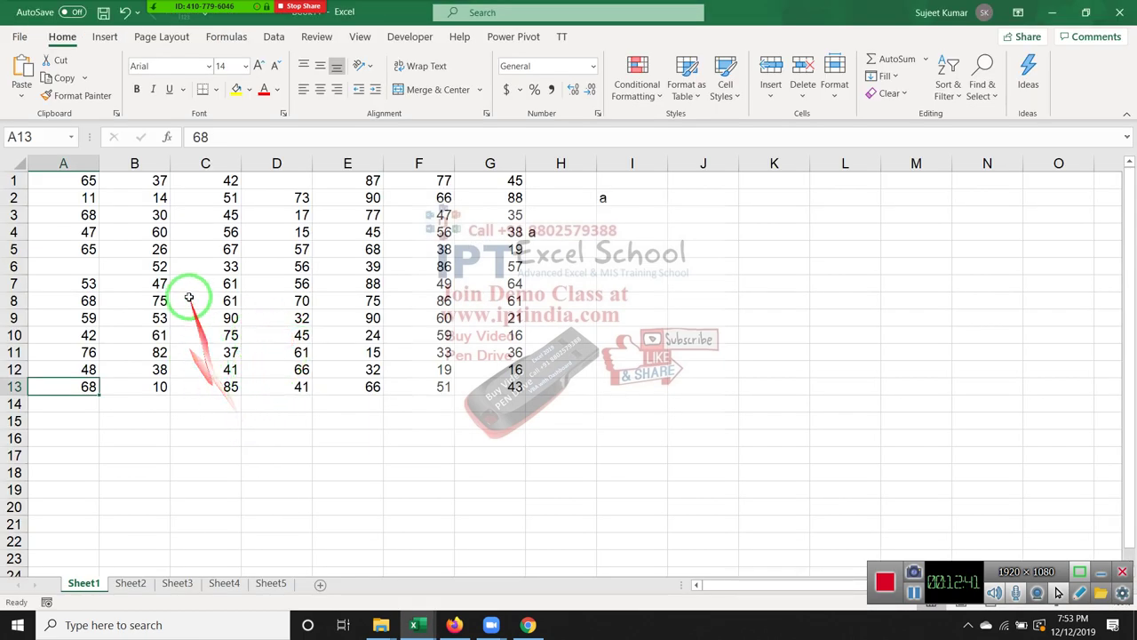
# Make A1 active, then prefix the Range("a1") line in the code with Sheets("Sheet2").
pyautogui.click(71, 179)
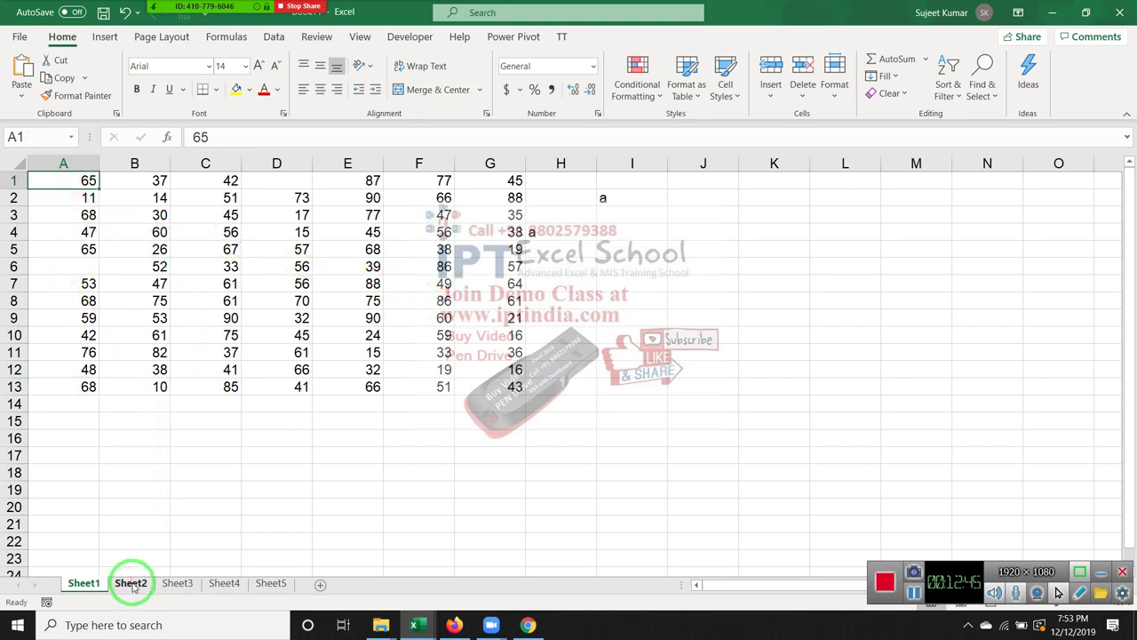
pyautogui.hotkey('alt', 'F11')
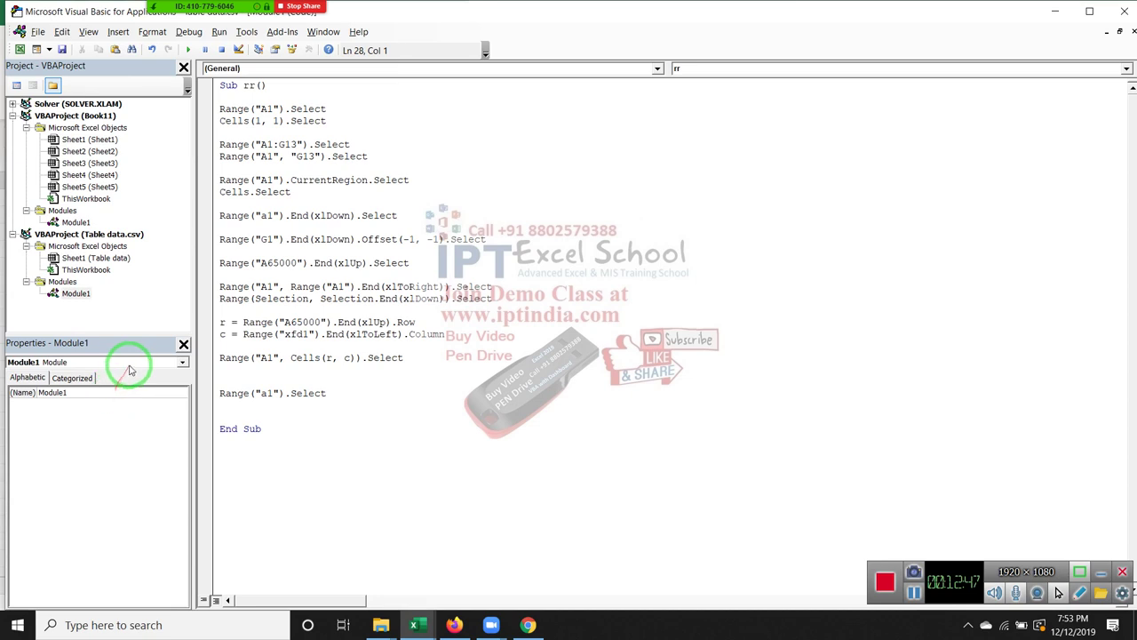
pyautogui.press('Up')
pyautogui.write('she')
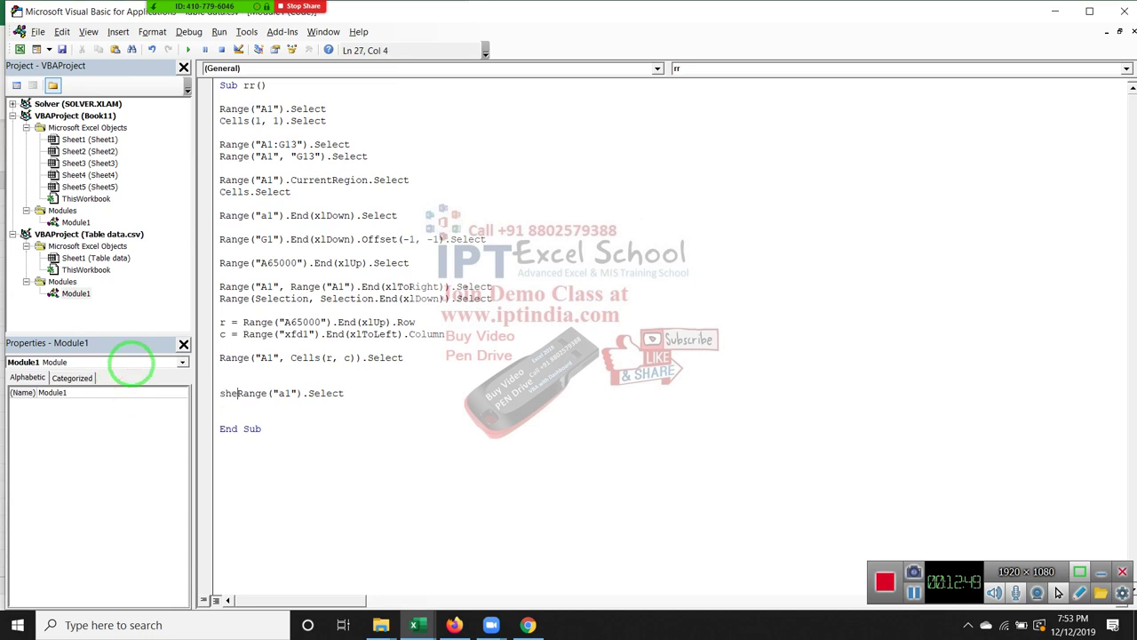
pyautogui.write('ets(')
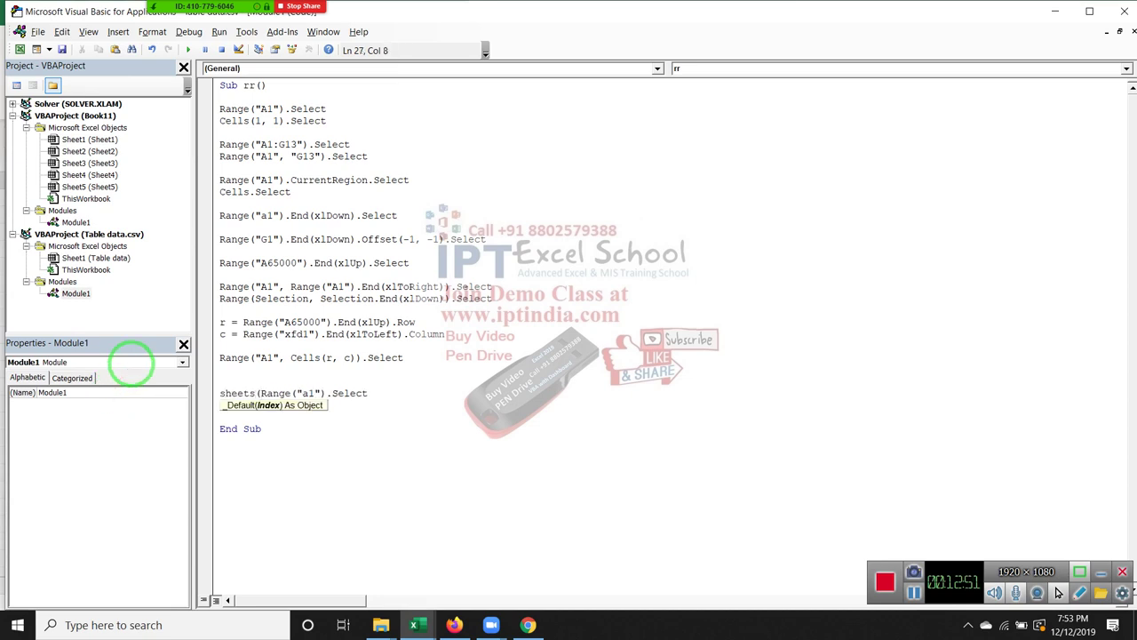
pyautogui.write('"Sheet')
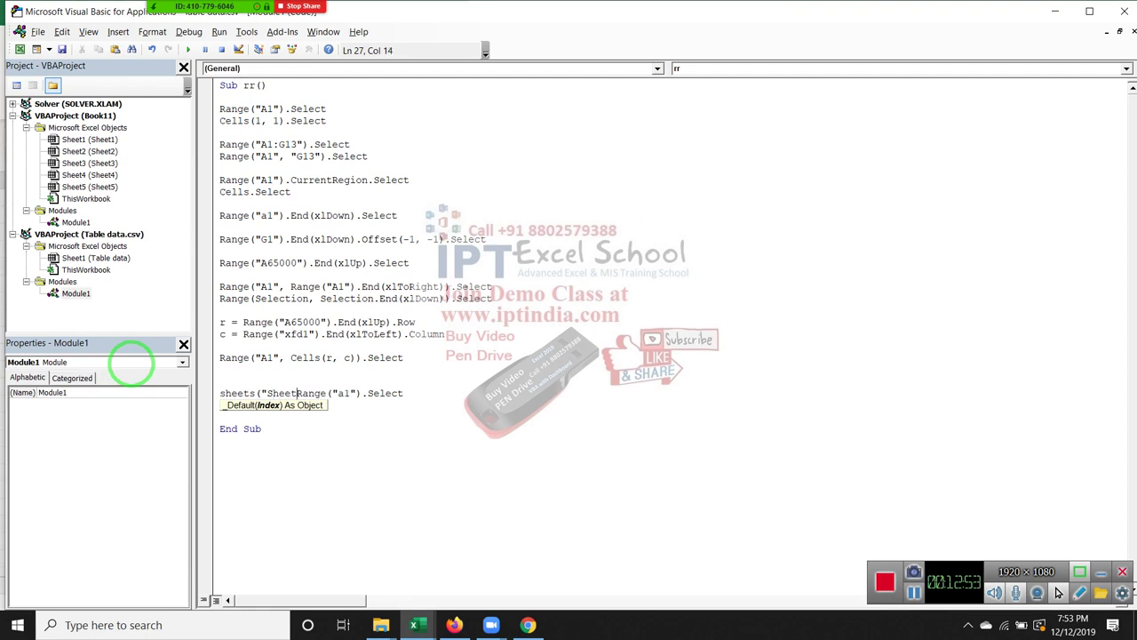
pyautogui.write('2").')
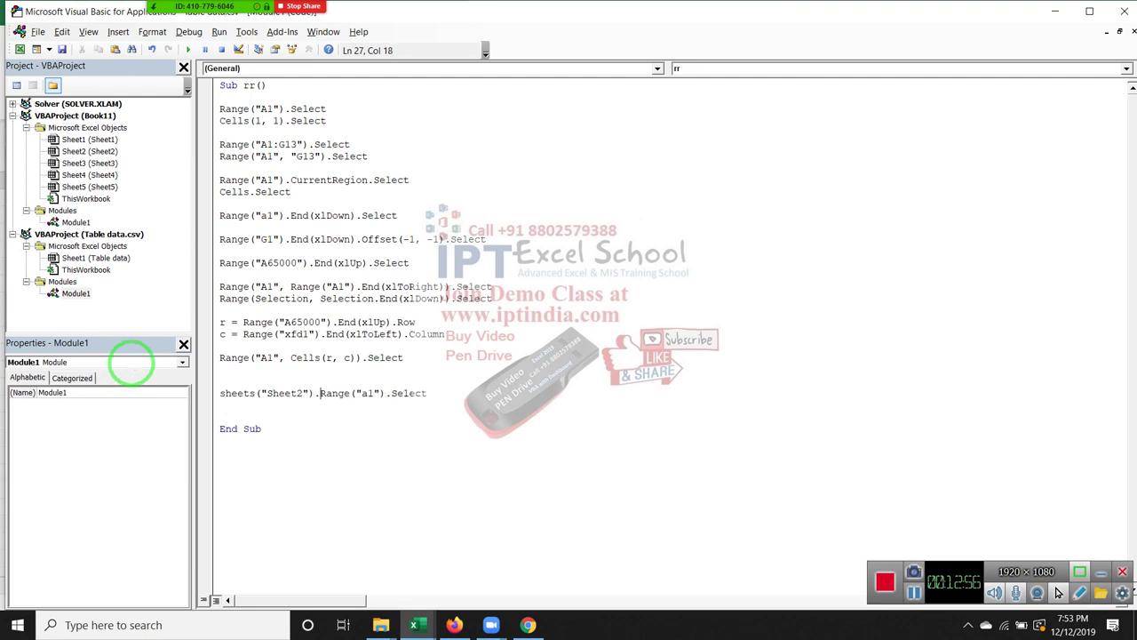
pyautogui.click(304, 437)
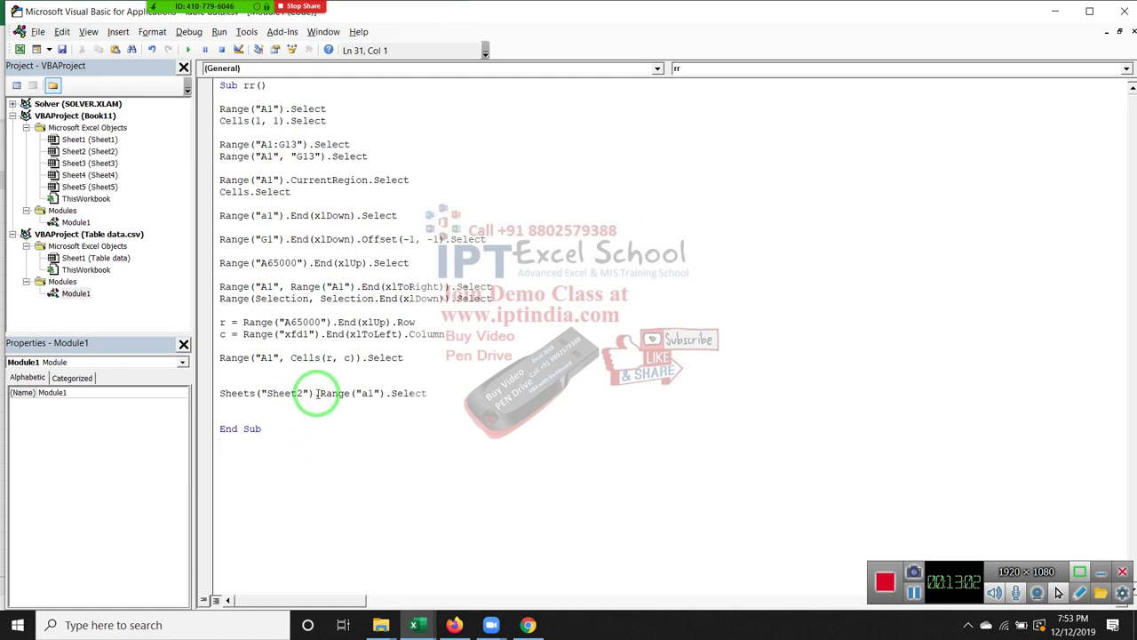
# Move Sheets("Sheet2") onto its own line above and complete it as Sheets("Sheet2").Select.
pyautogui.moveTo(313, 392); pyautogui.dragTo(218, 393)
pyautogui.hotkey('ctrl', 'c')
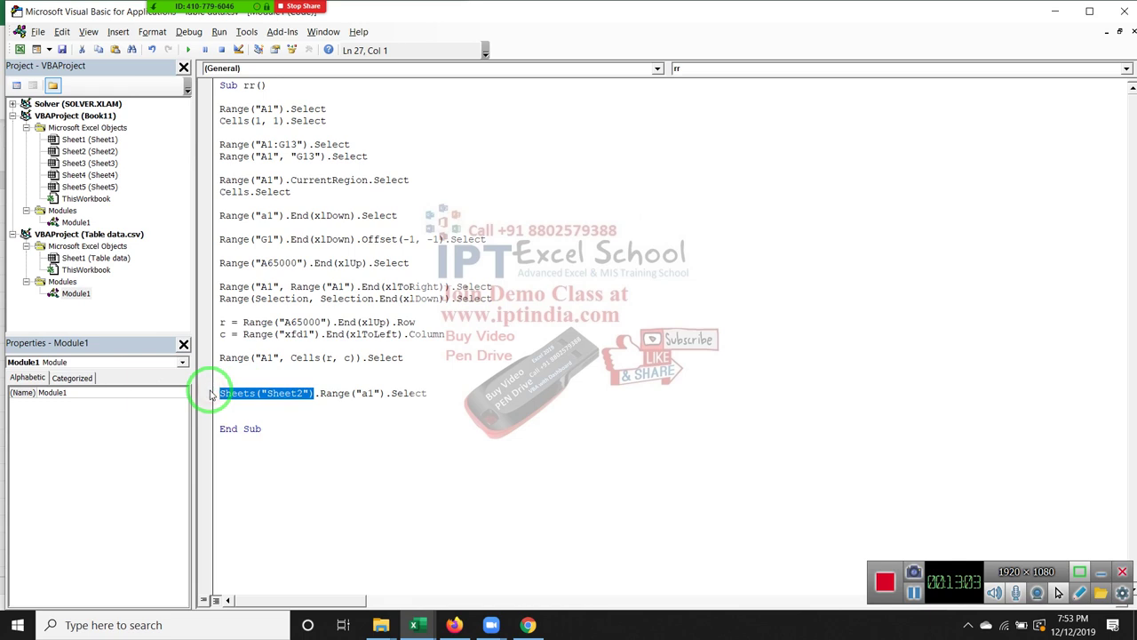
pyautogui.press('Delete')
pyautogui.press('Delete')
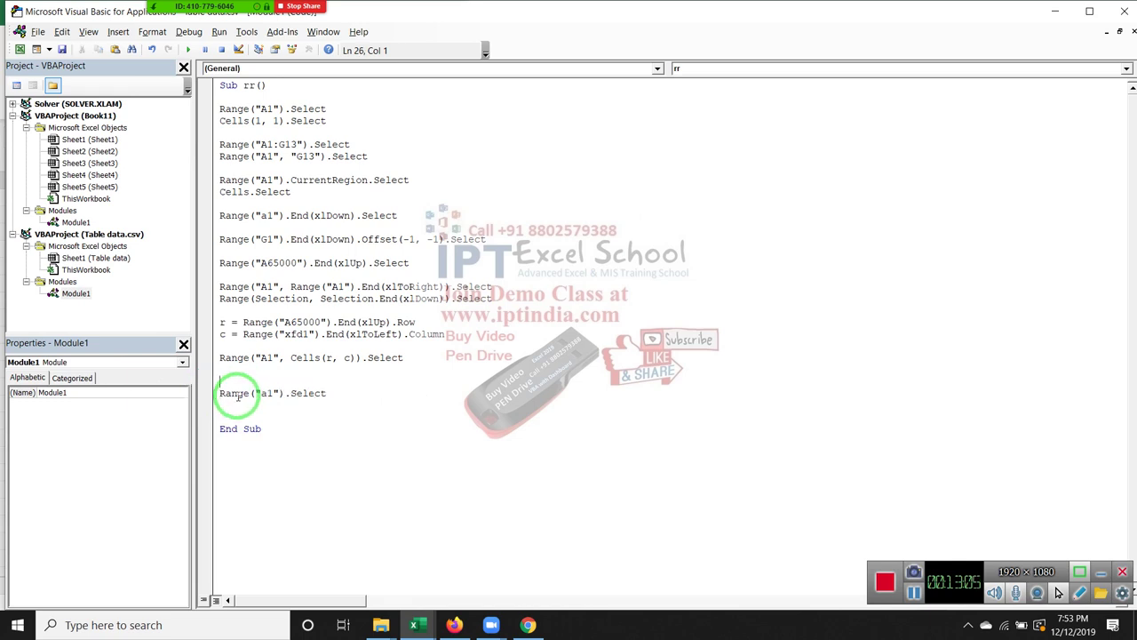
pyautogui.hotkey('ctrl', 'v')
pyautogui.write('.sele')
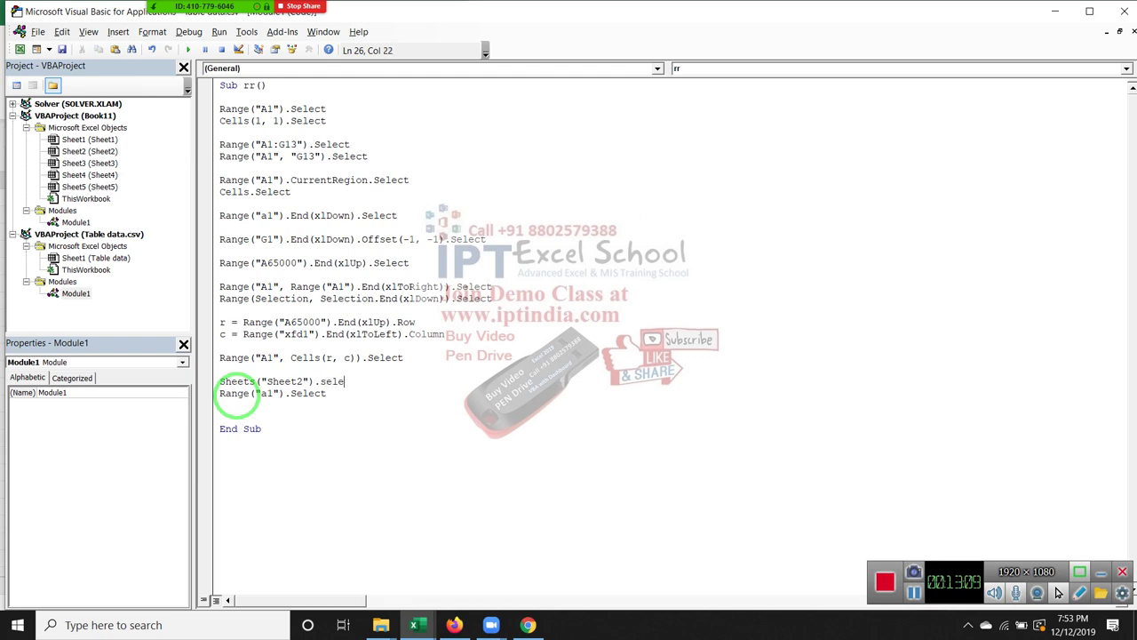
pyautogui.write('ct')
pyautogui.press('Down')
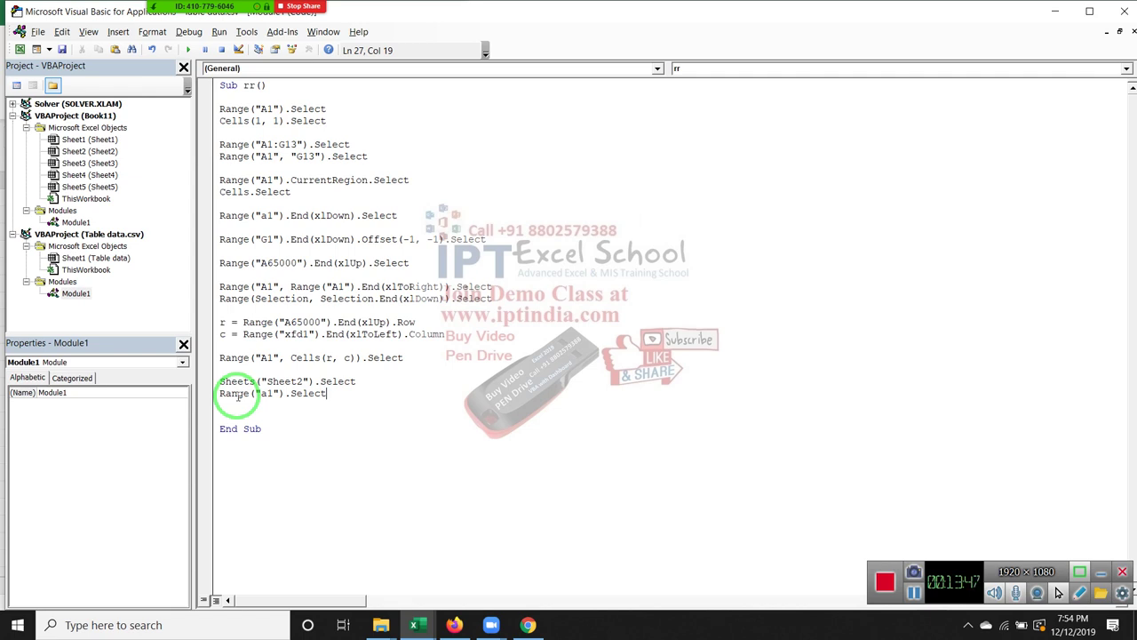
# Insert a blank line above the Sheets("Sheet2").Select line in the rr macro.
pyautogui.press('Up')
pyautogui.press('End')
pyautogui.press('Home')
pyautogui.press('Return')
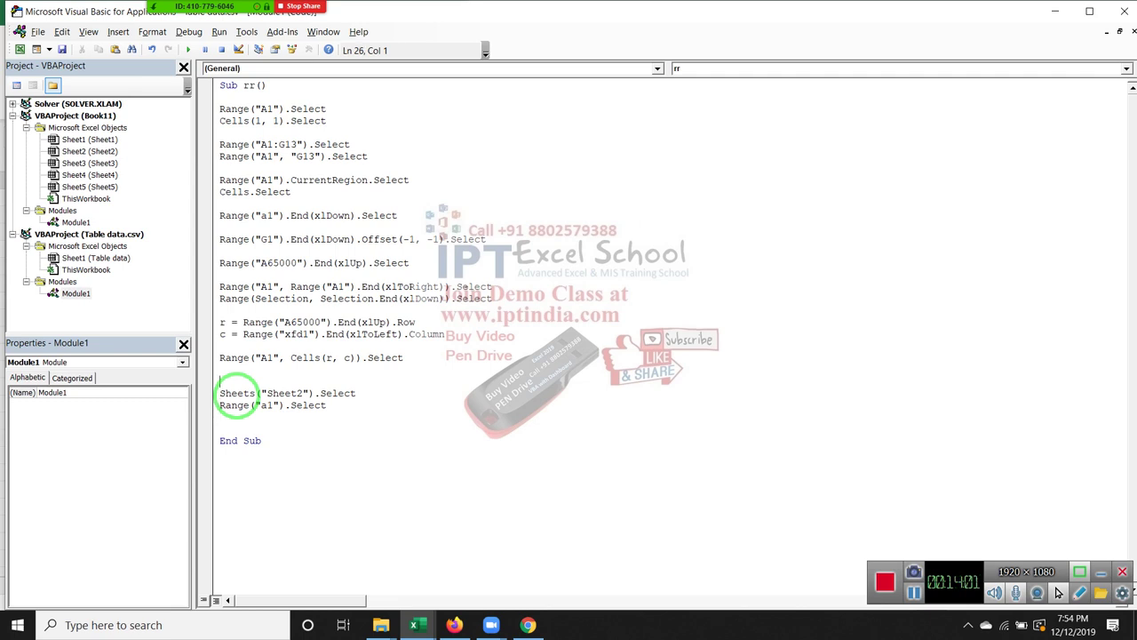
pyautogui.press('Return')
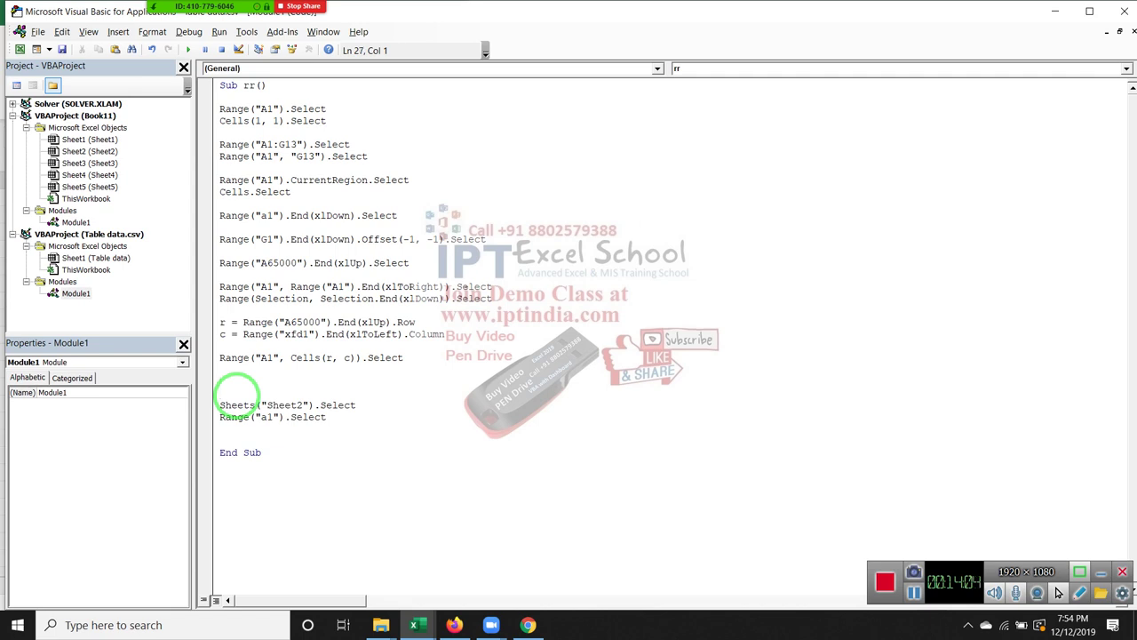
# Write Workbooks("Book1.xlsx").Activate on the new line, completing Activate from IntelliSense.
pyautogui.write('wor')
pyautogui.write('kbooks')
pyautogui.write('("Bll')
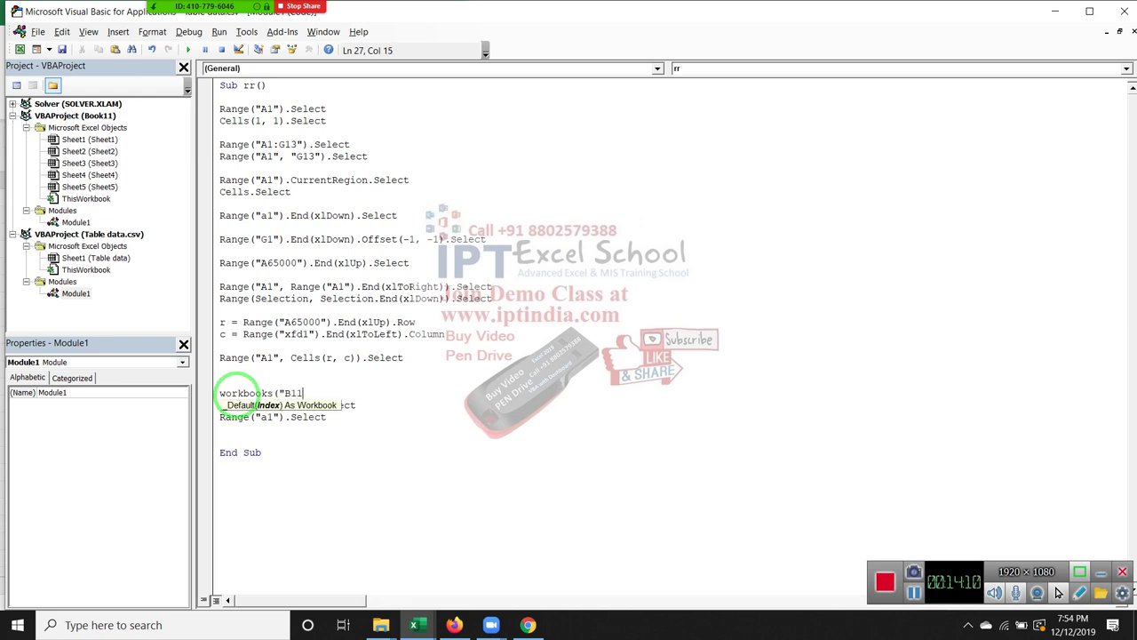
pyautogui.press('BackSpace')
pyautogui.write('o')
pyautogui.write('ok1')
pyautogui.write('.xlsx')
pyautogui.write('")')
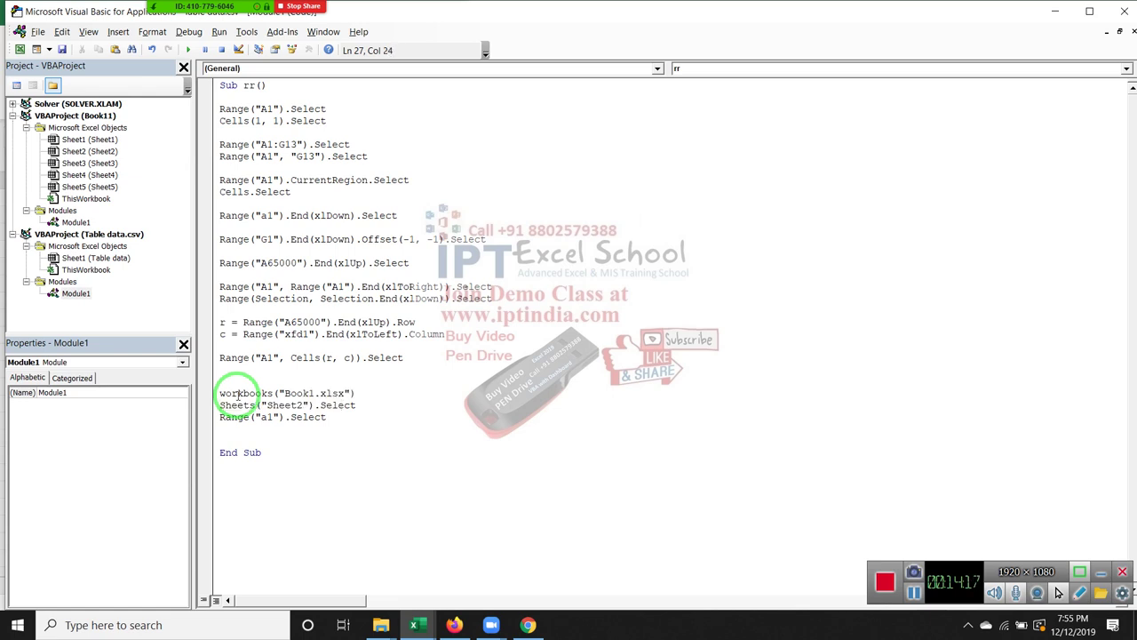
pyautogui.write('.s')
pyautogui.press('BackSpace')
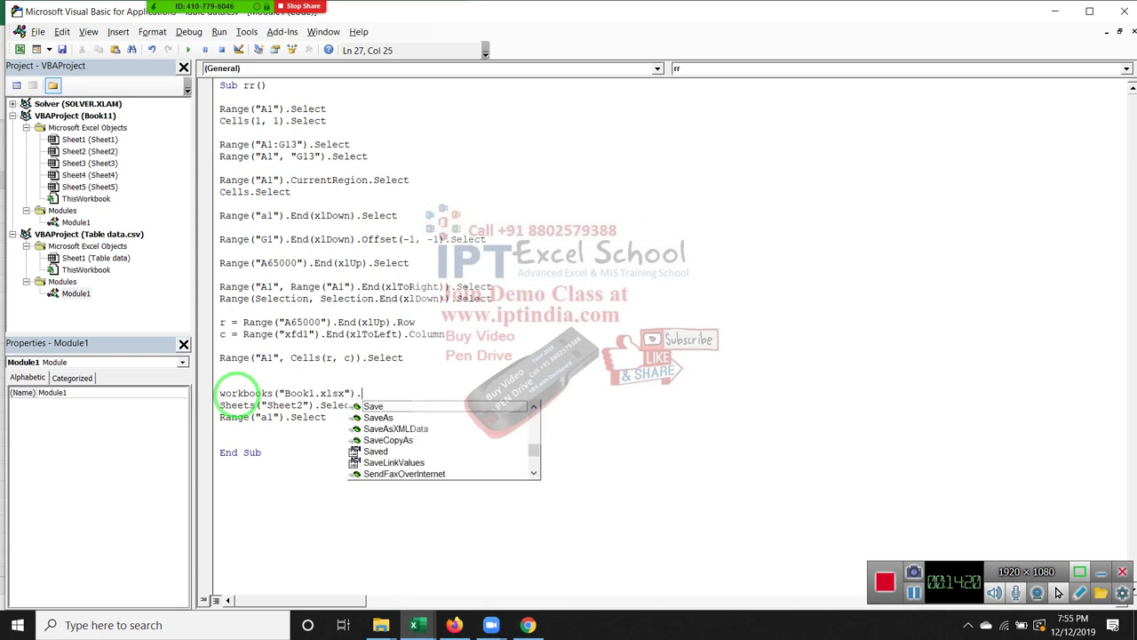
pyautogui.write('av')
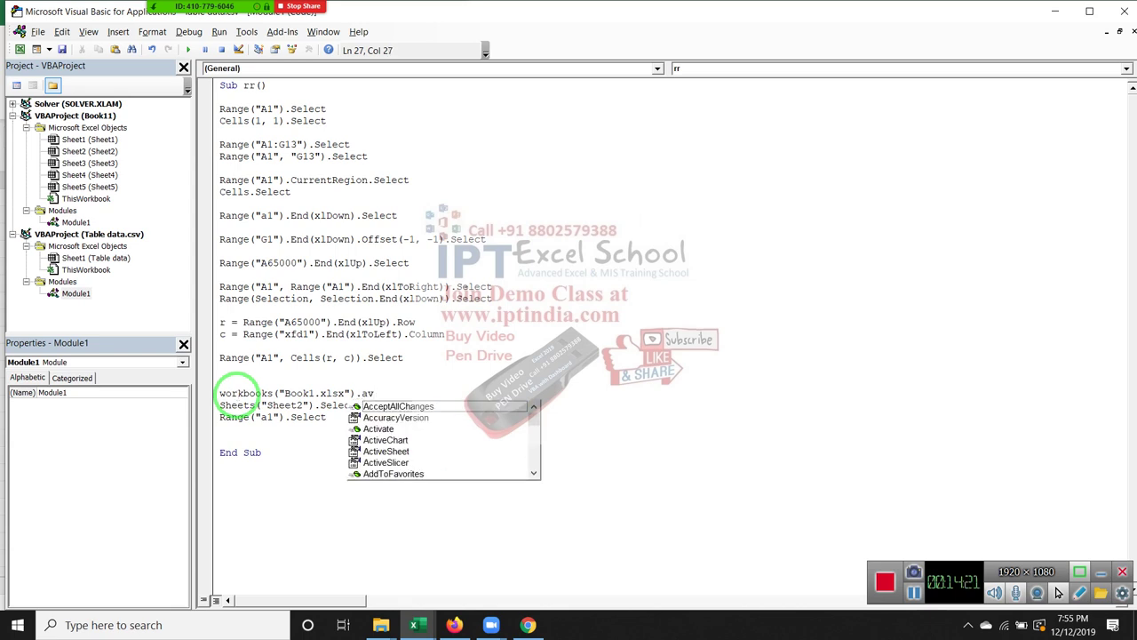
pyautogui.press('BackSpace')
pyautogui.write('c')
pyautogui.press('Down')
pyautogui.press('Down')
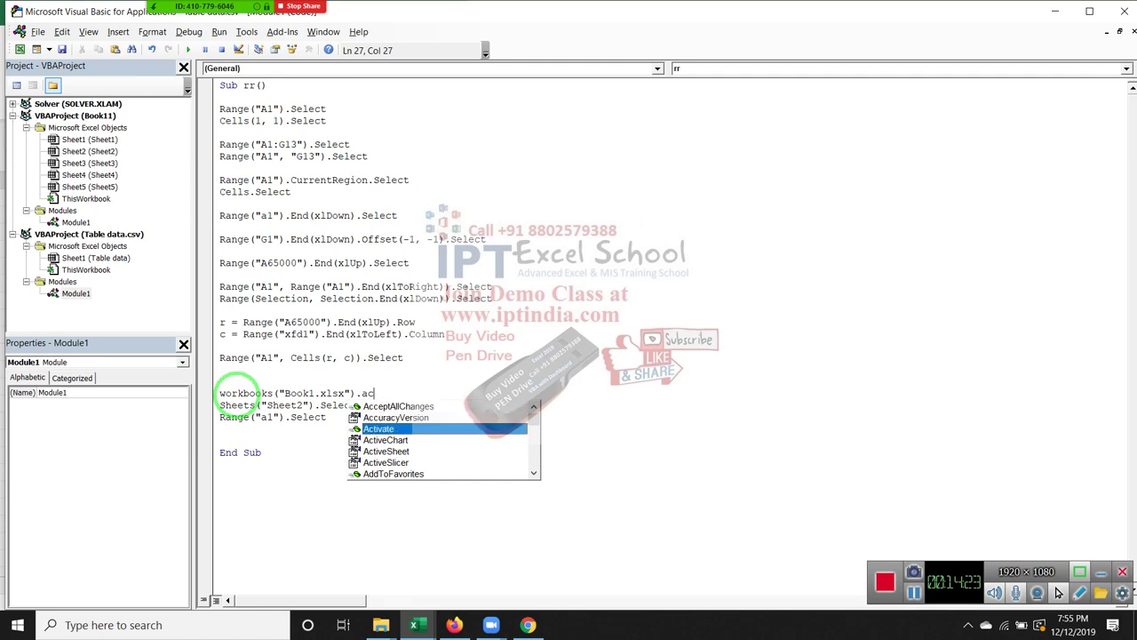
pyautogui.press('Tab')
pyautogui.press('Down')
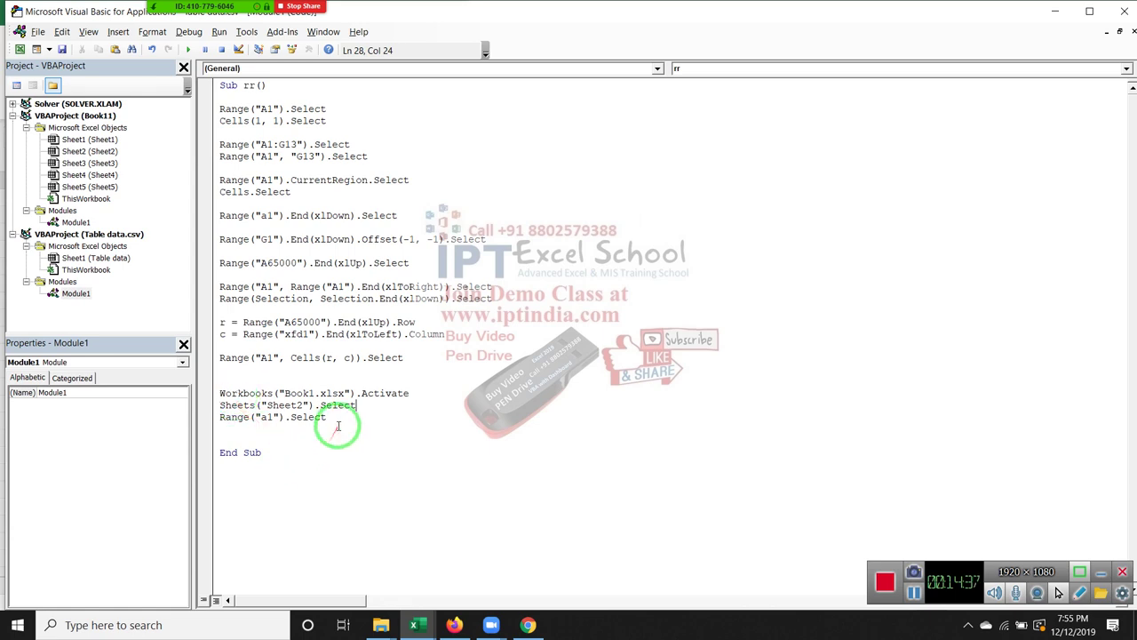
pyautogui.moveTo(326, 417); pyautogui.dragTo(246, 421)
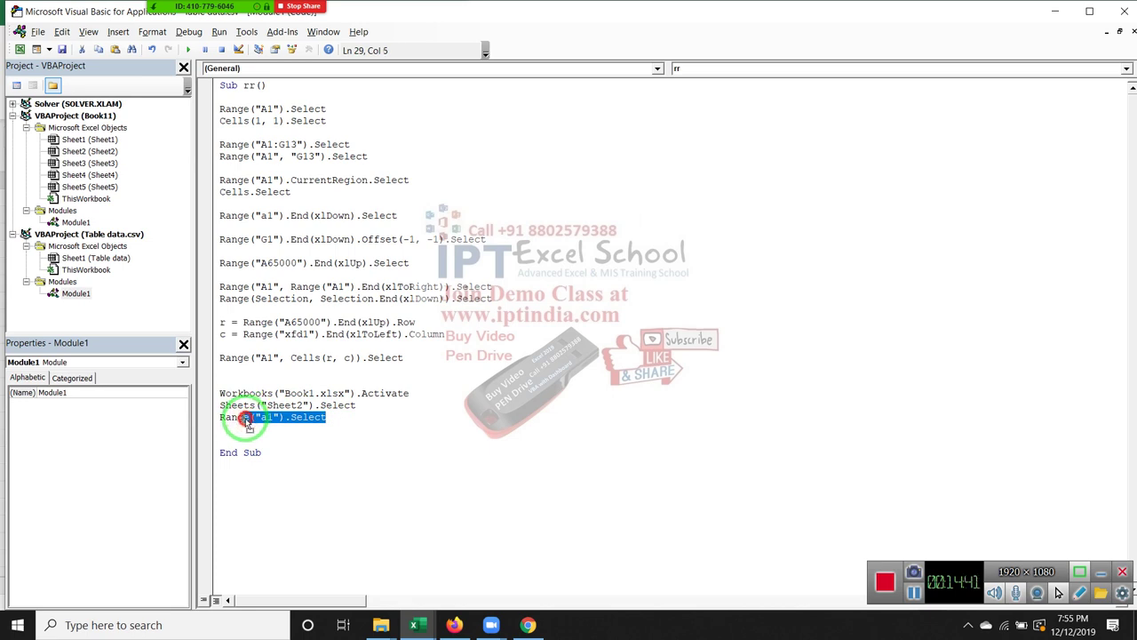
pyautogui.moveTo(408, 358); pyautogui.dragTo(233, 111)
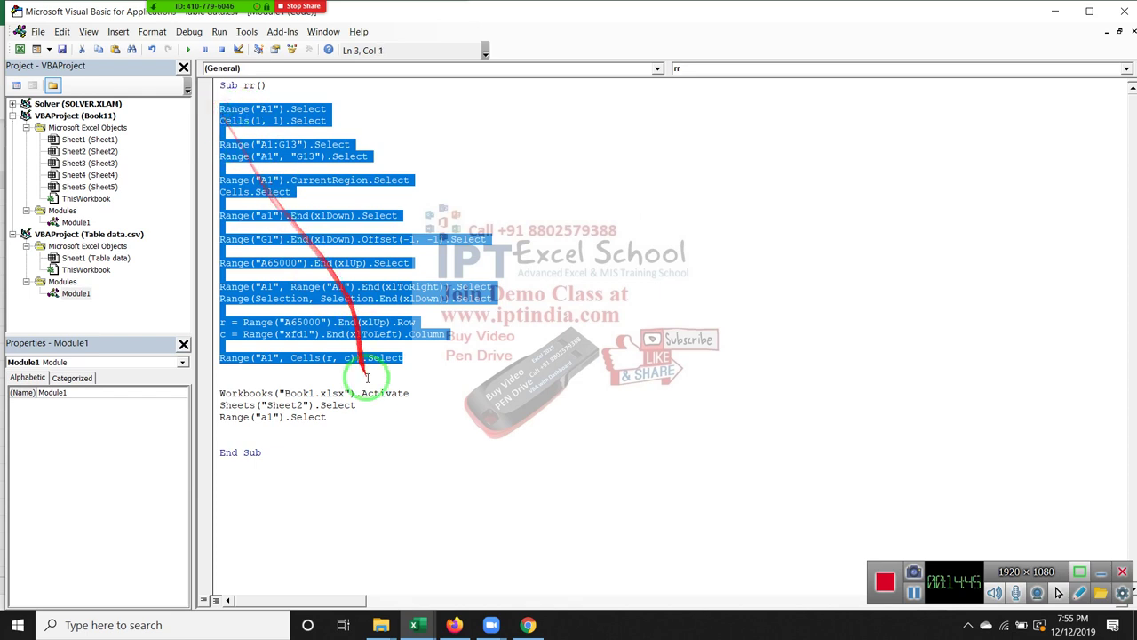
pyautogui.moveTo(356, 405)
pyautogui.mouseDown()
pyautogui.moveTo(219, 406)
pyautogui.moveTo(218, 394)
pyautogui.mouseUp()
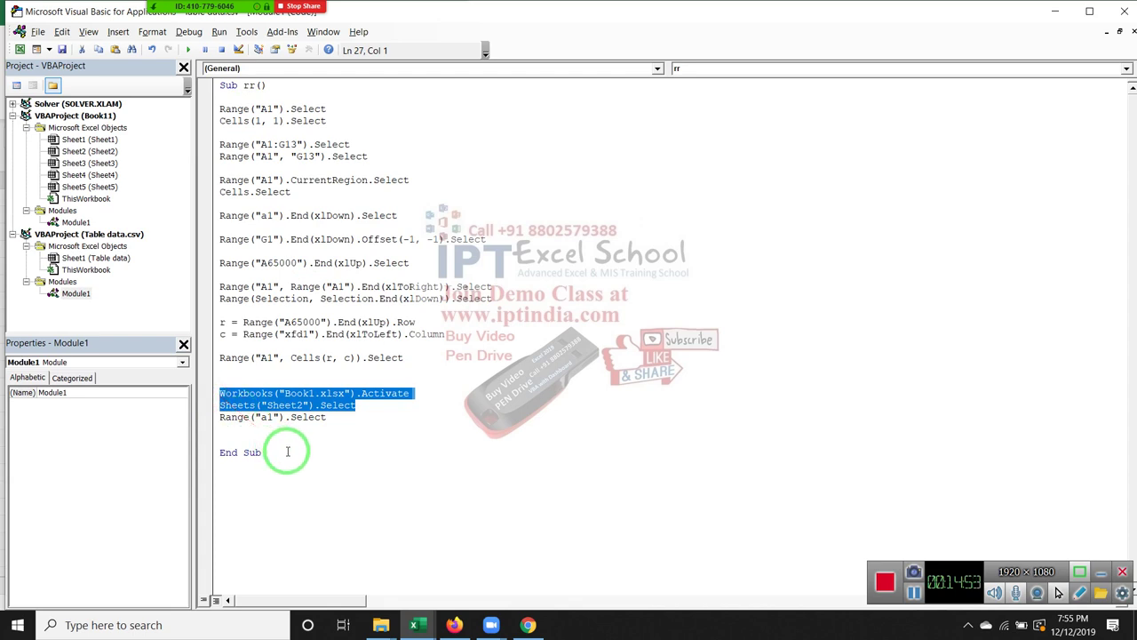
pyautogui.click(310, 445)
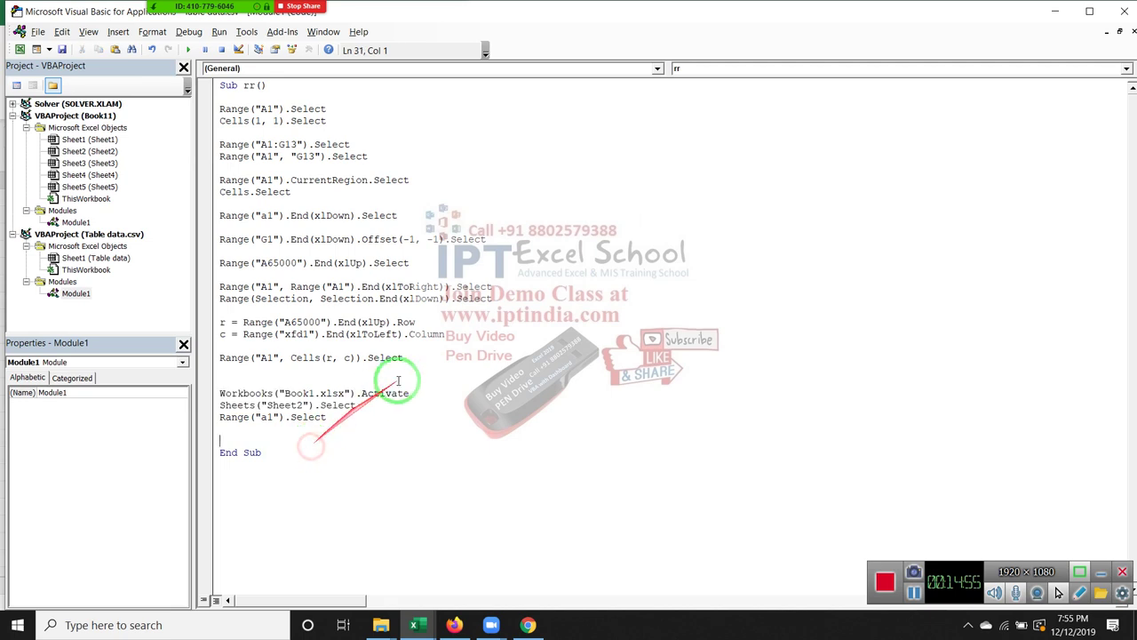
pyautogui.moveTo(404, 359); pyautogui.dragTo(260, 216)
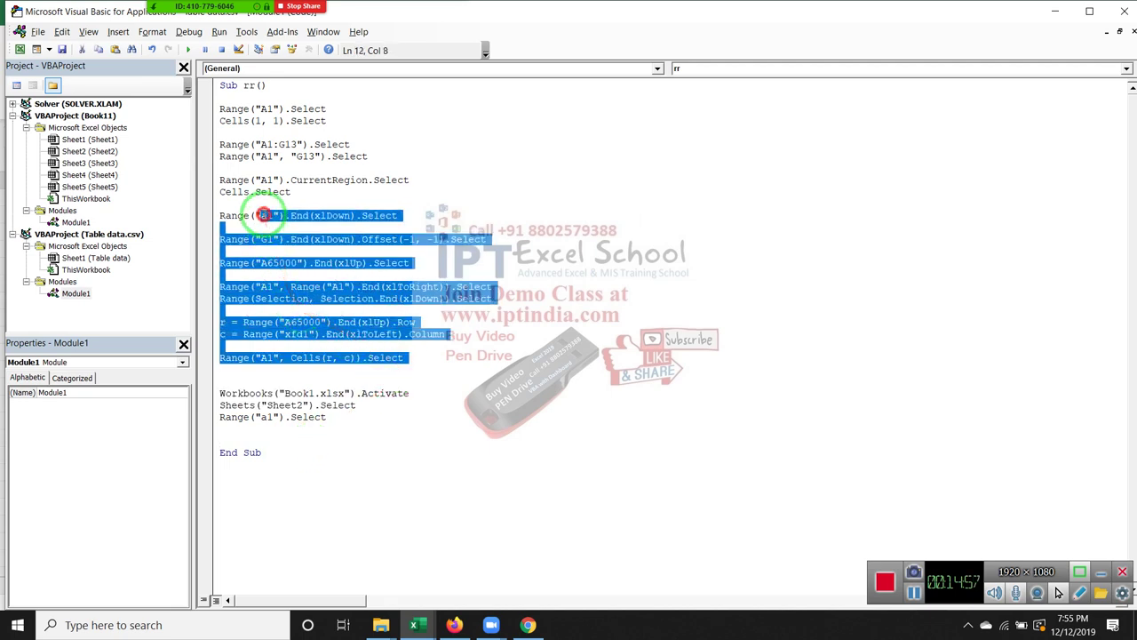
pyautogui.moveTo(404, 359); pyautogui.dragTo(219, 107)
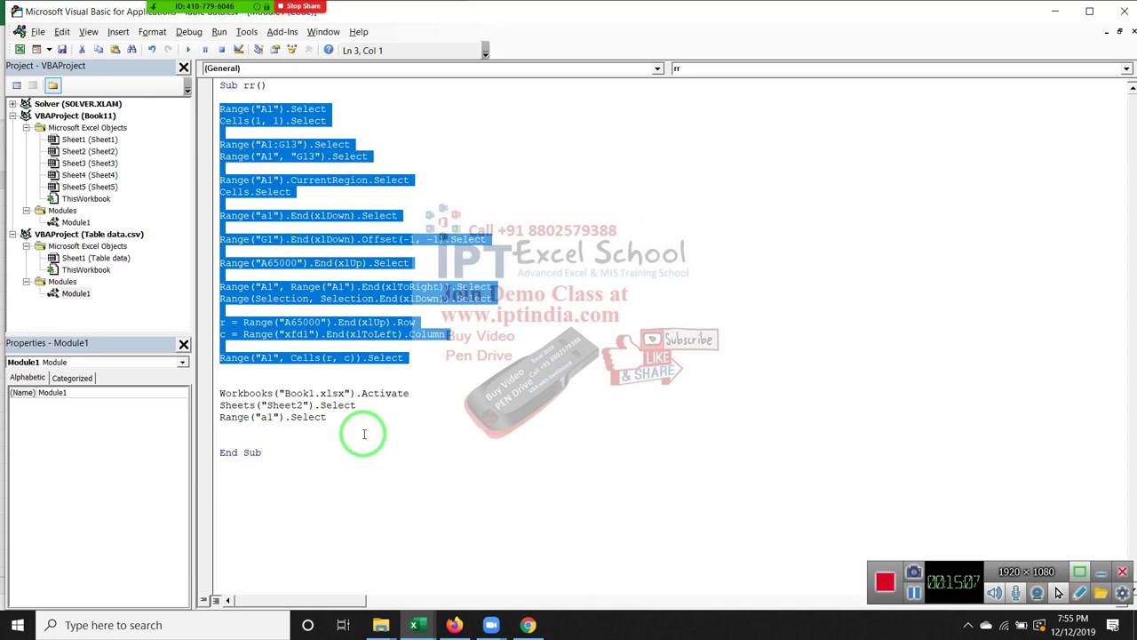
pyautogui.click(361, 438)
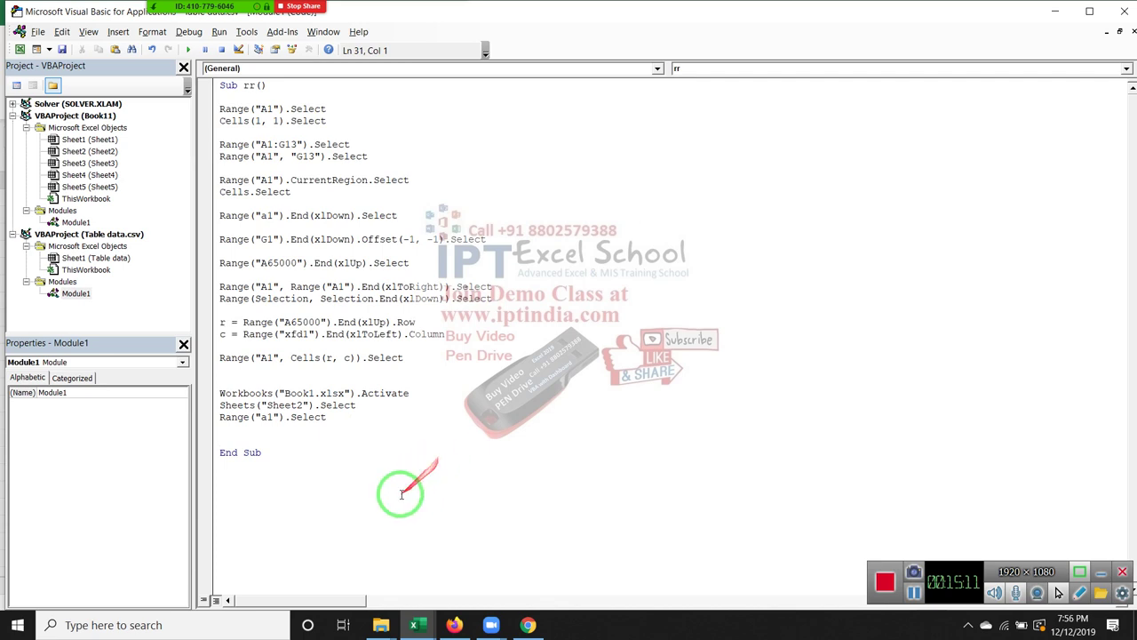
pyautogui.moveTo(319, 393); pyautogui.dragTo(302, 286)
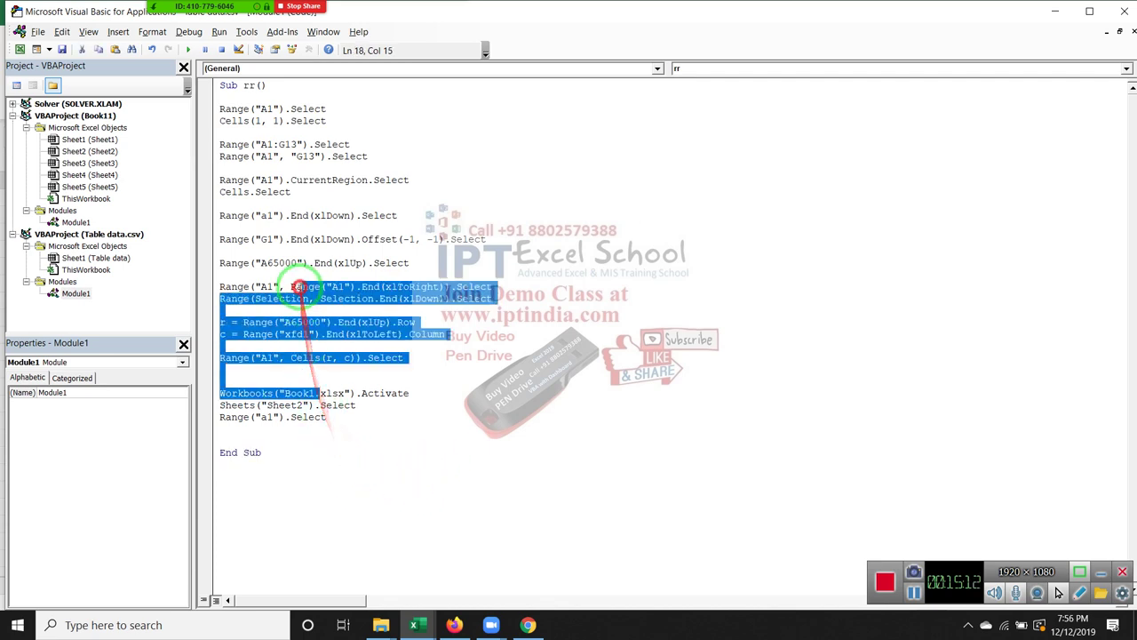
pyautogui.click(444, 456)
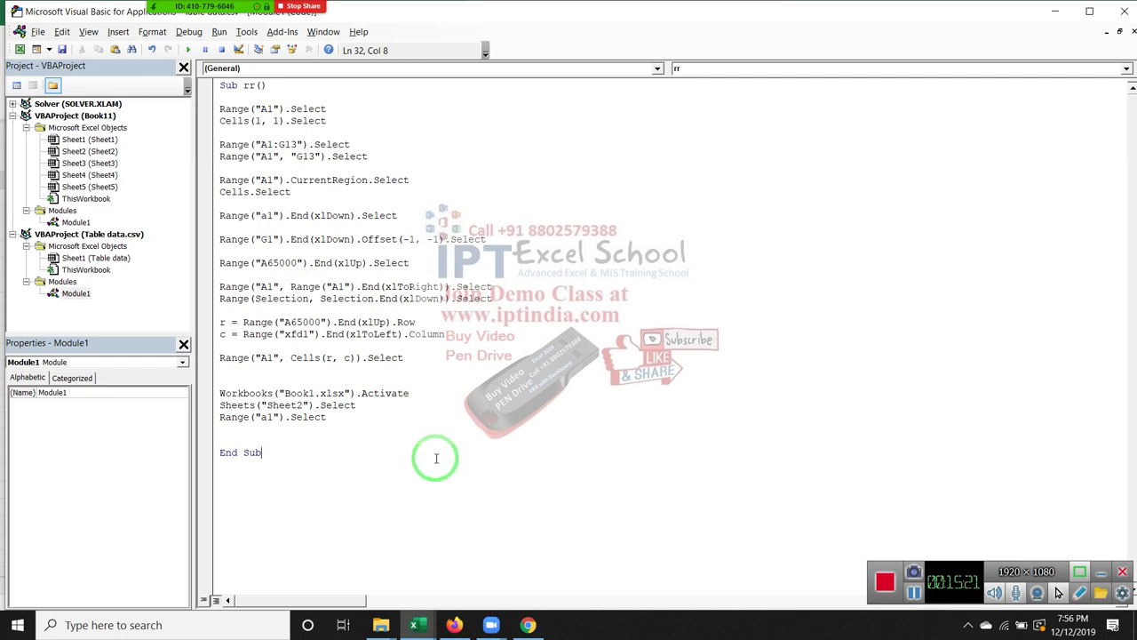
# Open the Gmail email 'Code', then download and open its first Macro.xltm attachment.
pyautogui.moveTo(528, 625)
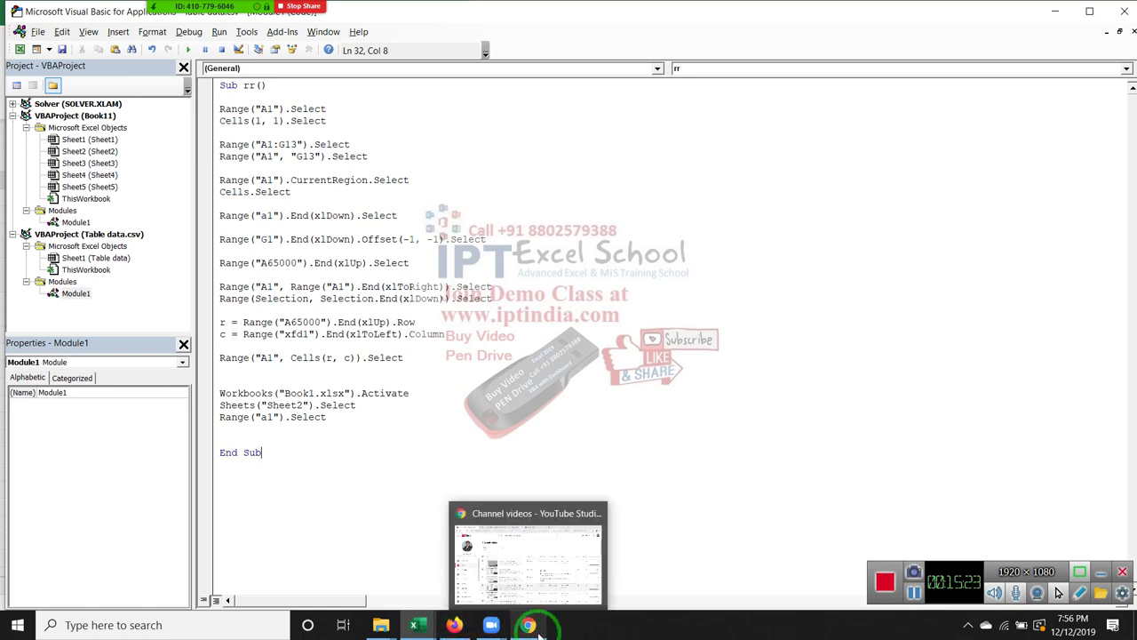
pyautogui.click(543, 550)
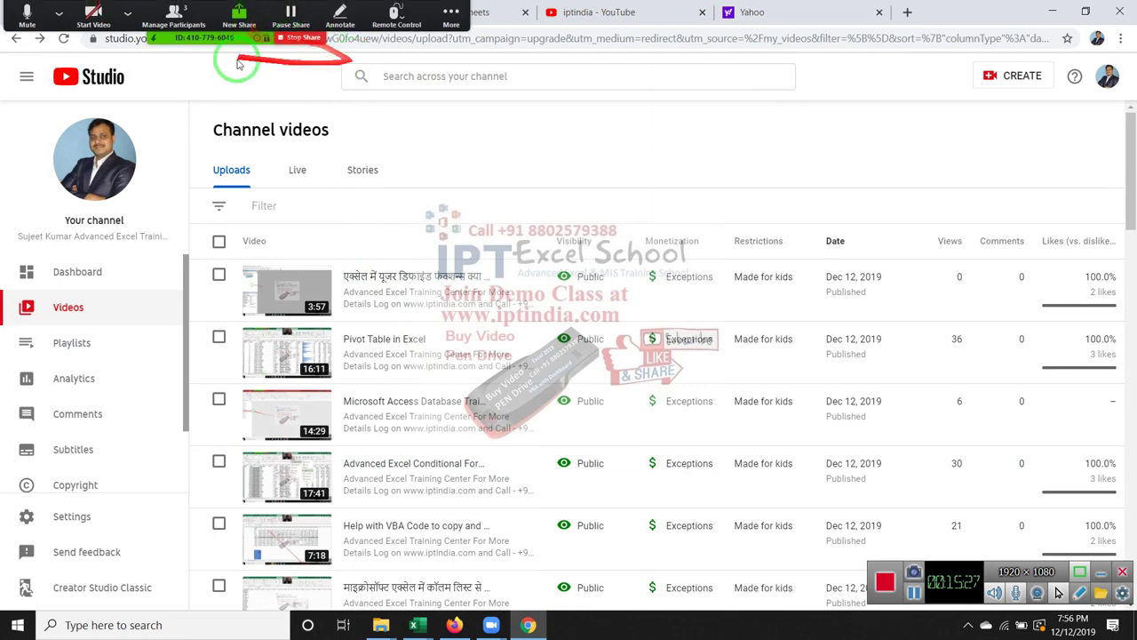
pyautogui.click(218, 13)
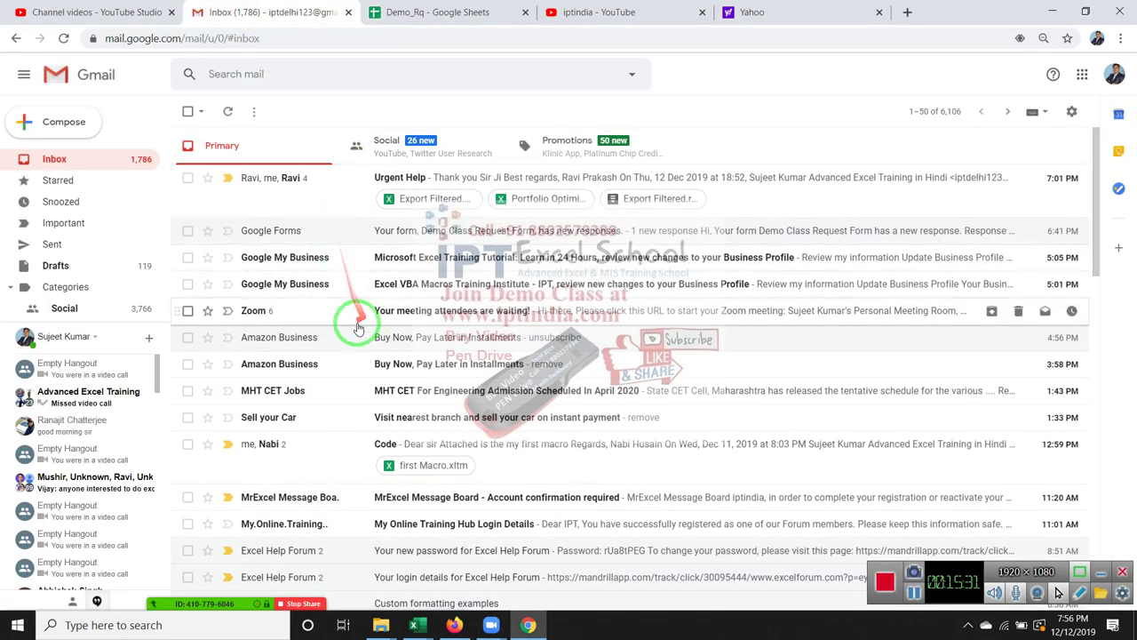
pyautogui.click(350, 462)
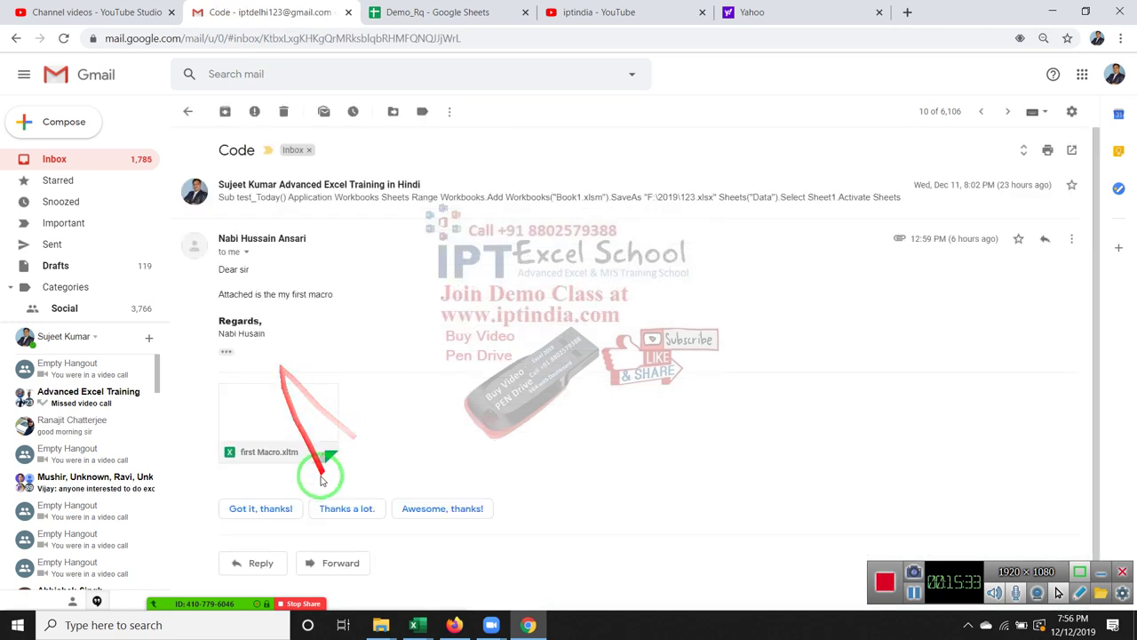
pyautogui.click(250, 446)
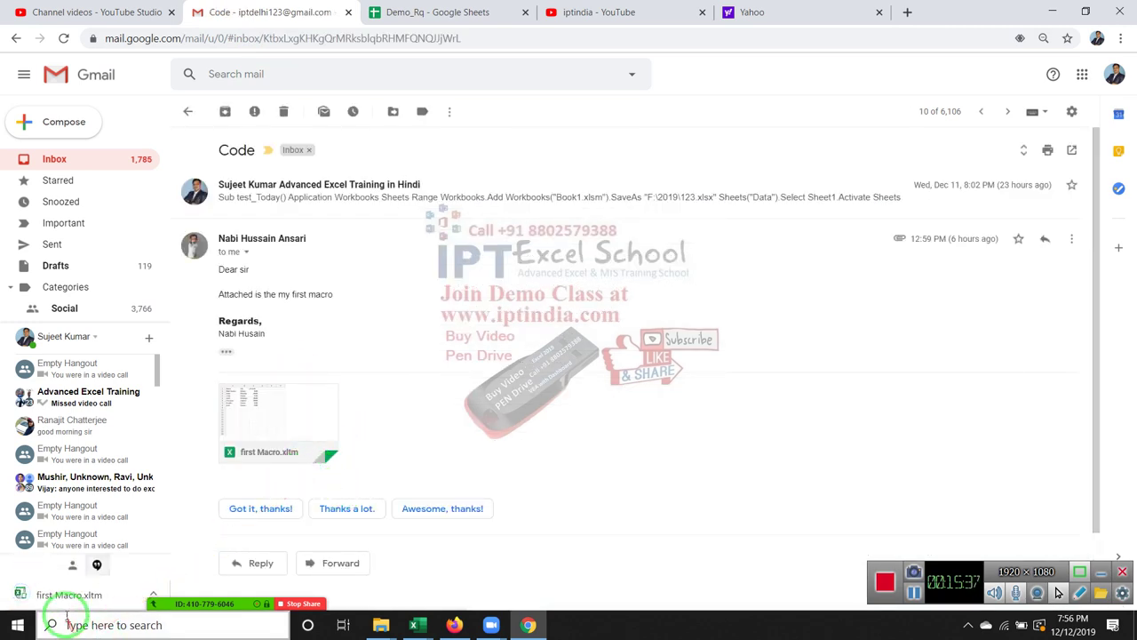
pyautogui.click(65, 603)
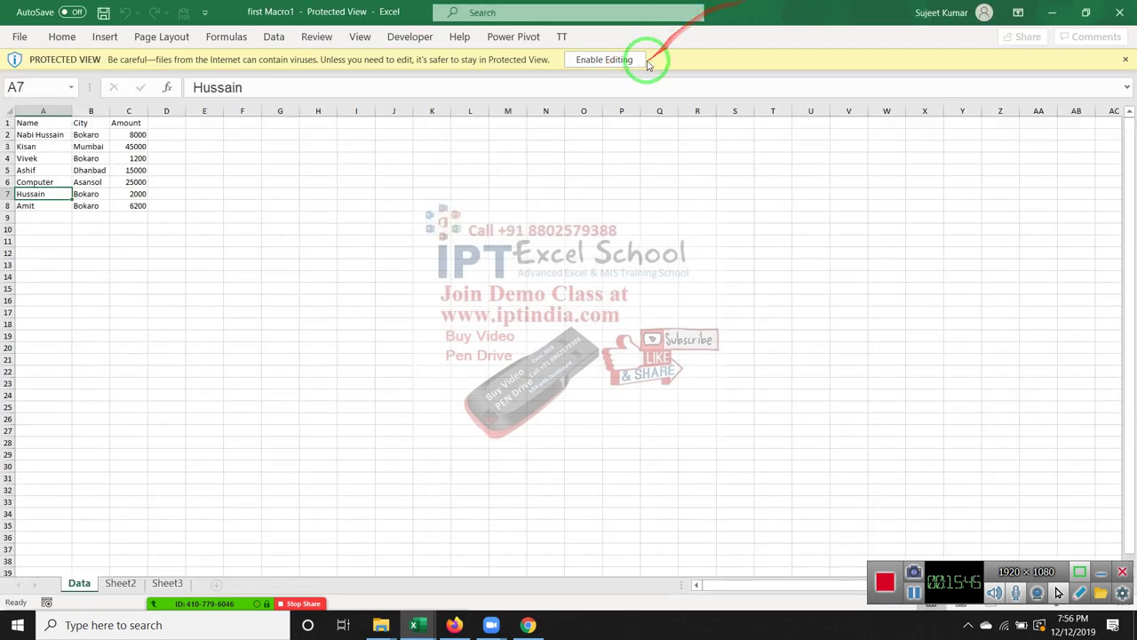
# Enable editing on the downloaded workbook and check Sheet2 before returning to Data.
pyautogui.click(622, 57)
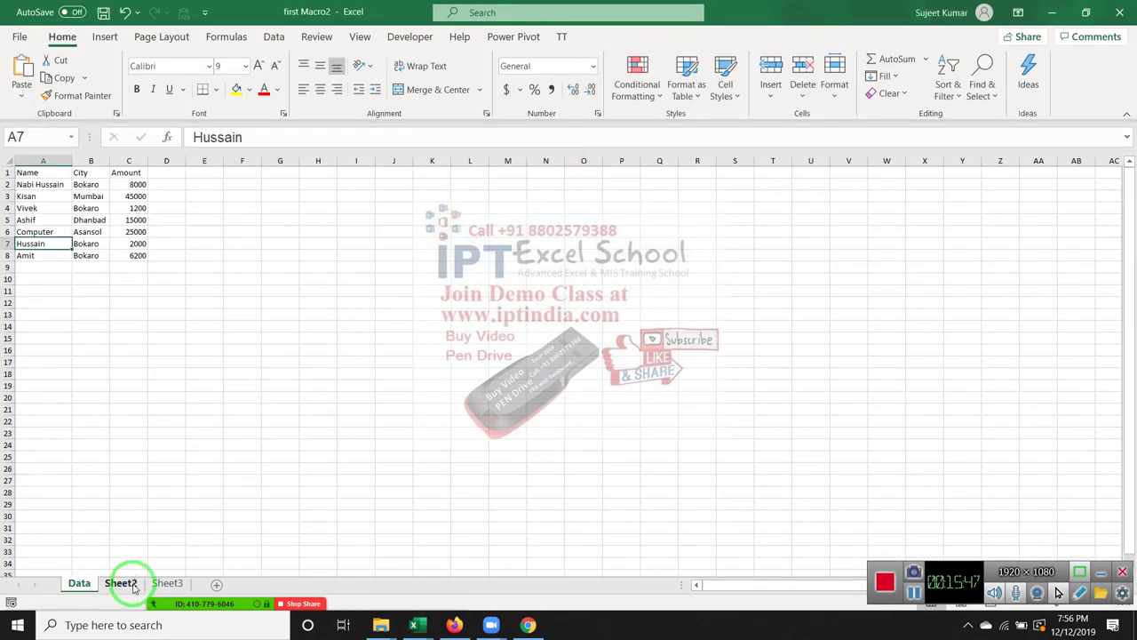
pyautogui.click(129, 582)
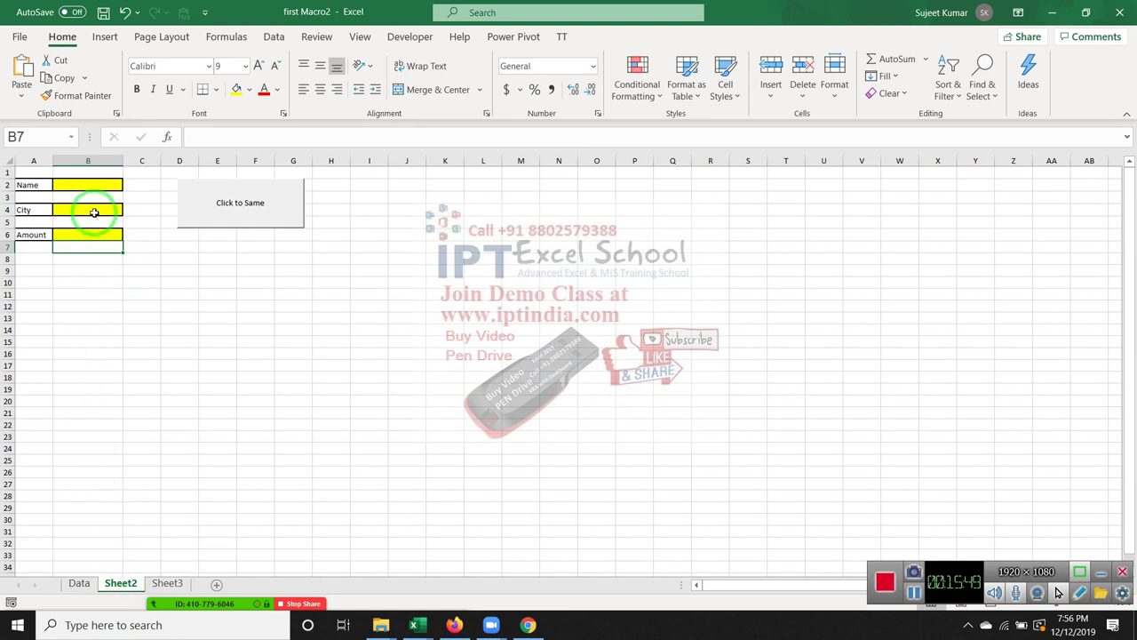
pyautogui.click(79, 583)
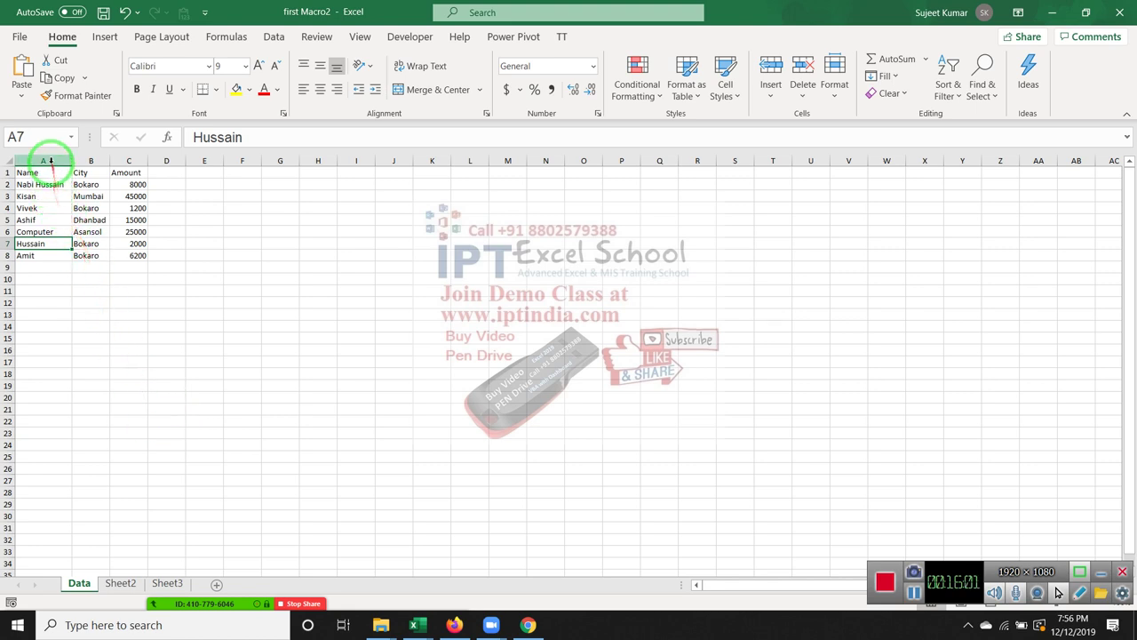
# Insert three blank columns at column A so the Name/City/Amount table starts at D.
pyautogui.moveTo(45, 172); pyautogui.dragTo(127, 244)
pyautogui.click(40, 159)
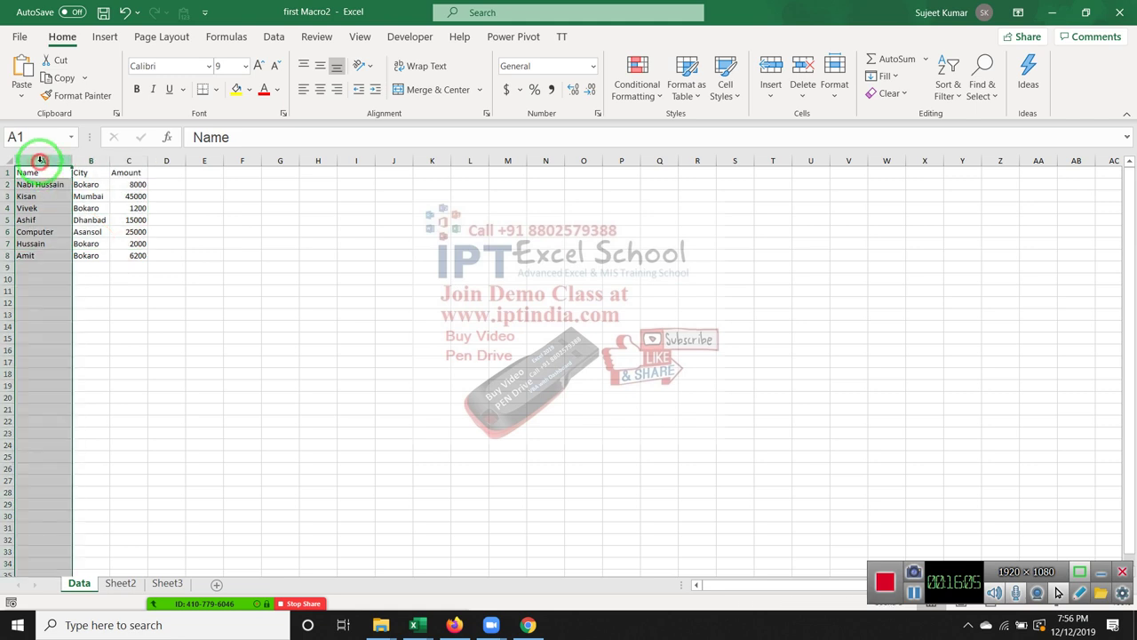
pyautogui.hotkey('ctrl', '+')
pyautogui.hotkey('ctrl', '+')
pyautogui.hotkey('ctrl', '+')
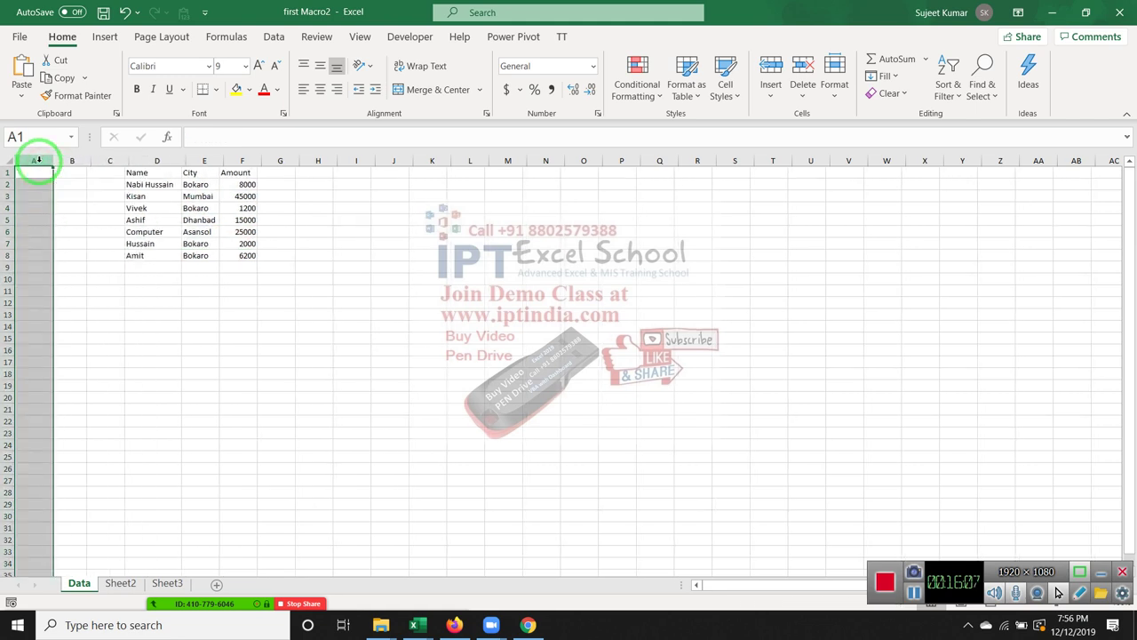
pyautogui.hotkey('ctrl', 'Home')
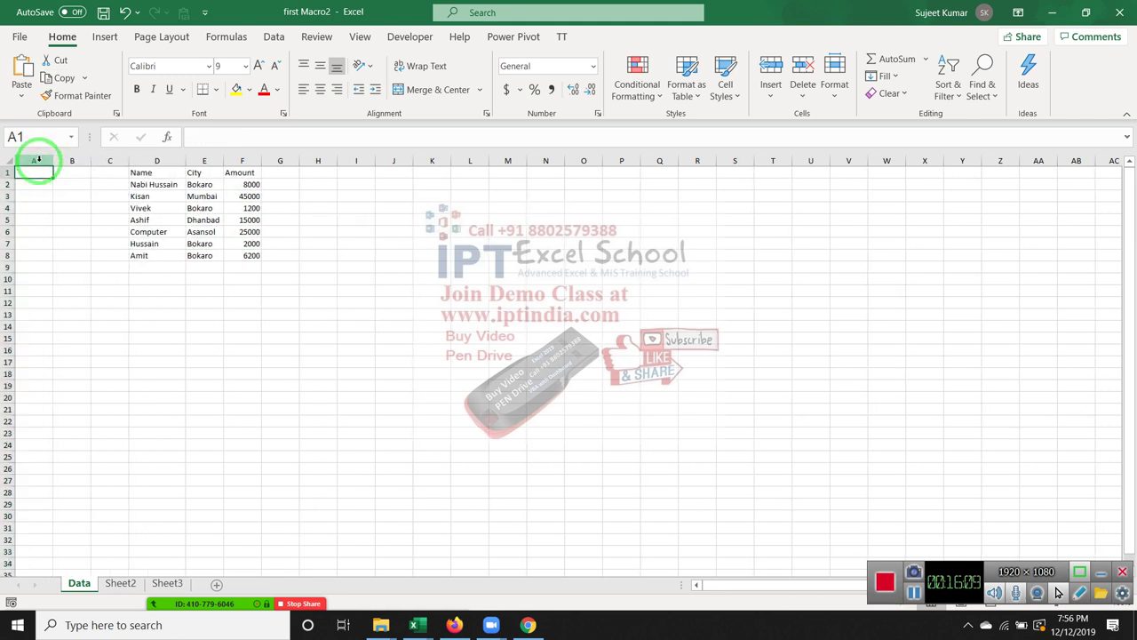
# Enter the headers ID, Date and Time in cells A1, B1 and C1.
pyautogui.write('ID')
pyautogui.press('Tab')
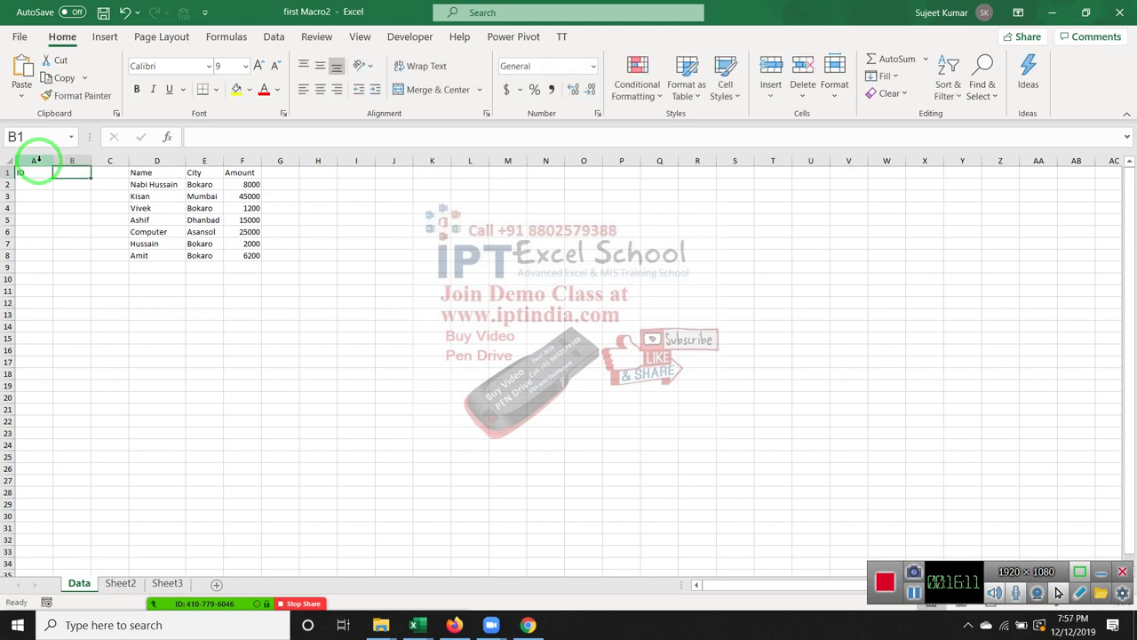
pyautogui.press('Down')
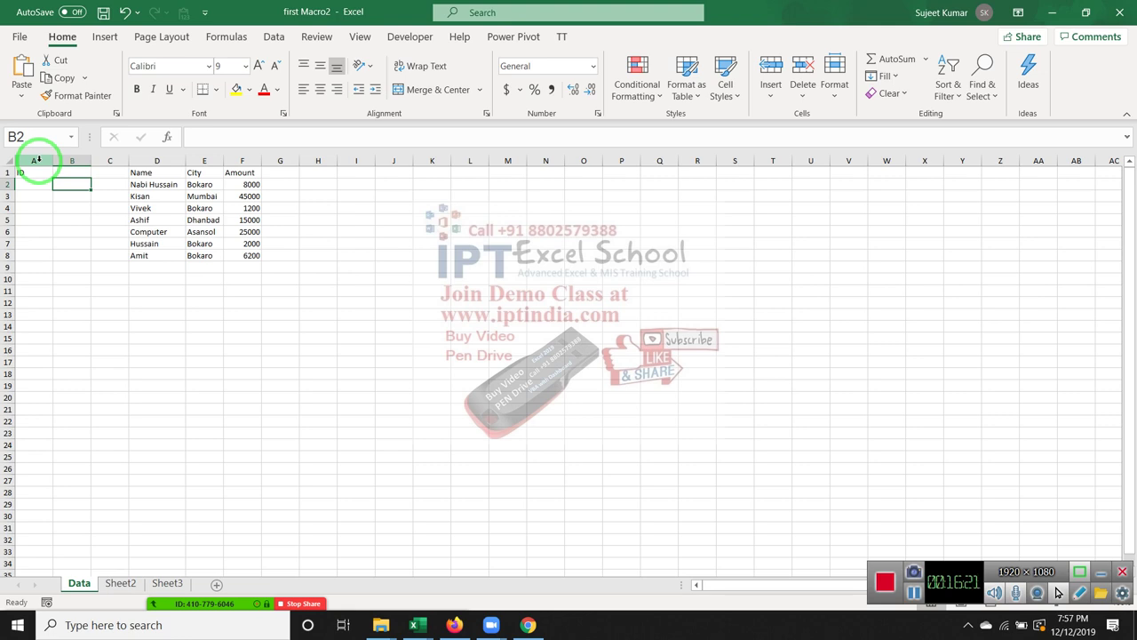
pyautogui.click(62, 173)
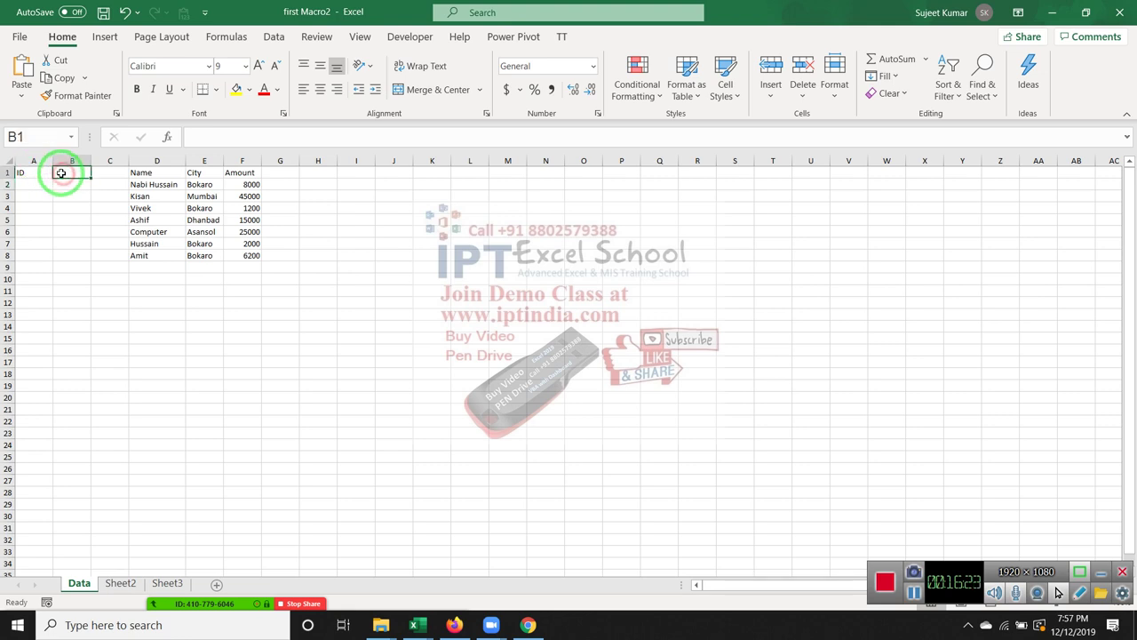
pyautogui.write('Date')
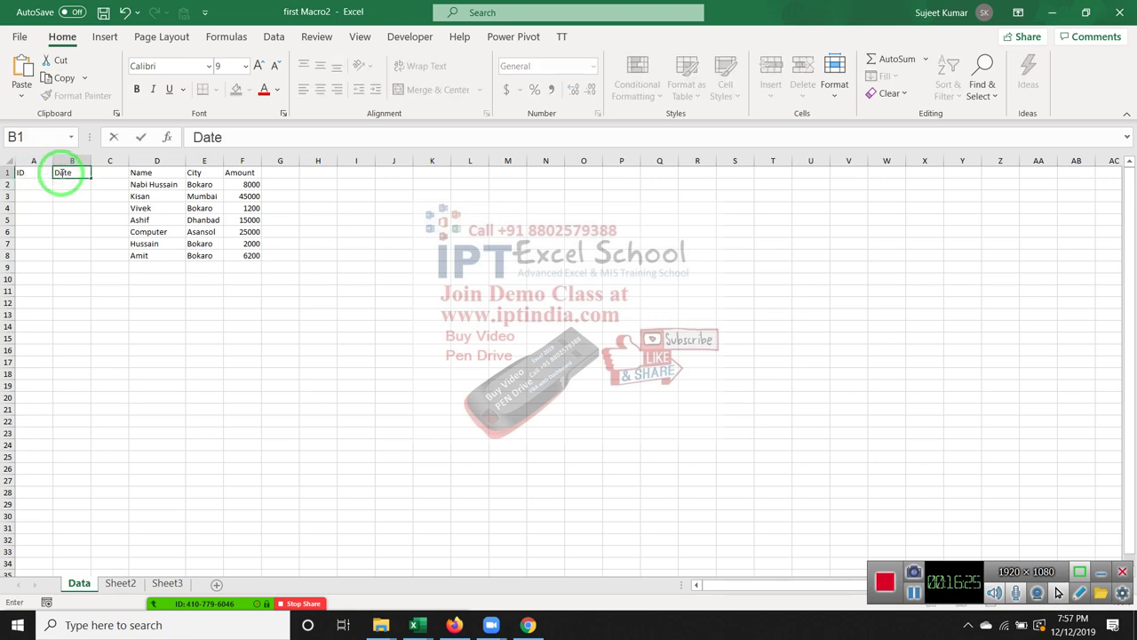
pyautogui.press('Tab')
pyautogui.write('Ti')
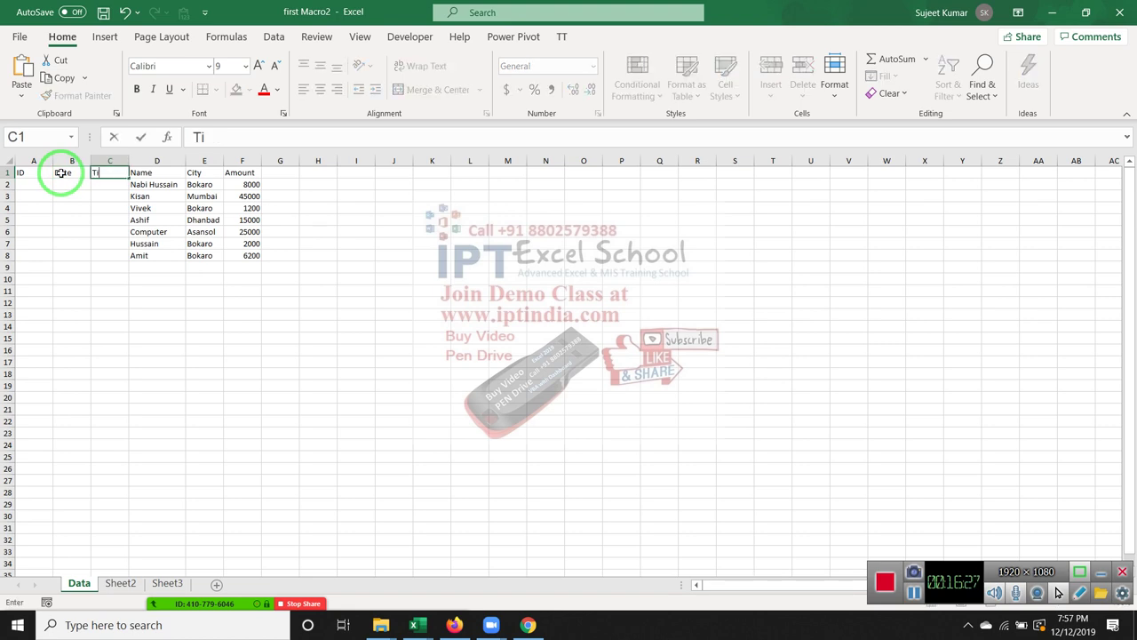
pyautogui.write('me')
pyautogui.press('Return')
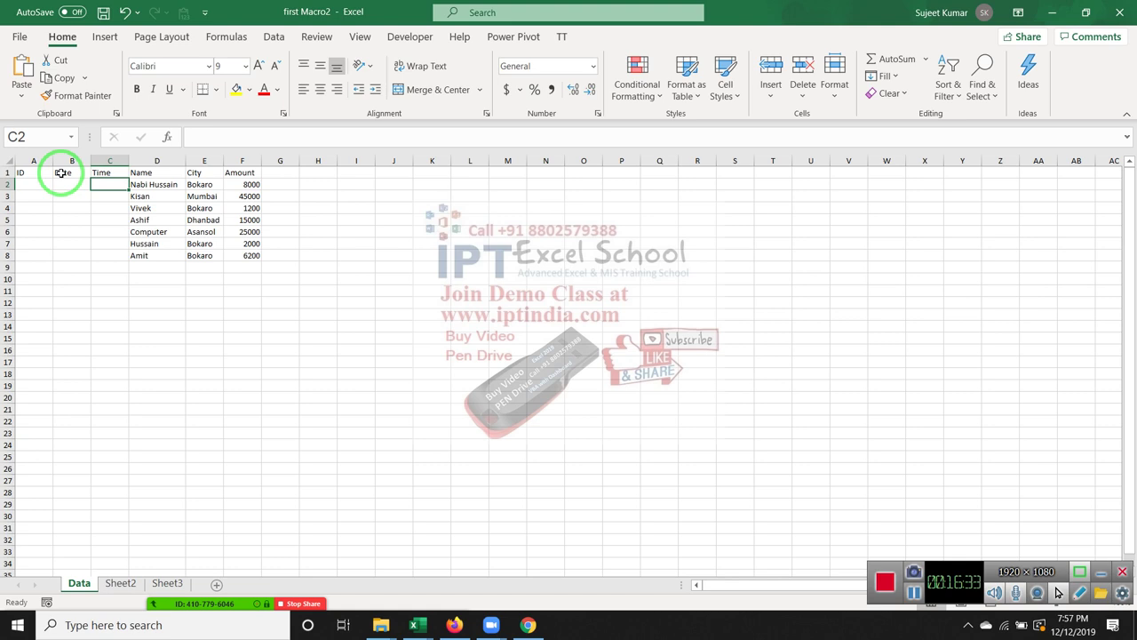
pyautogui.click(120, 583)
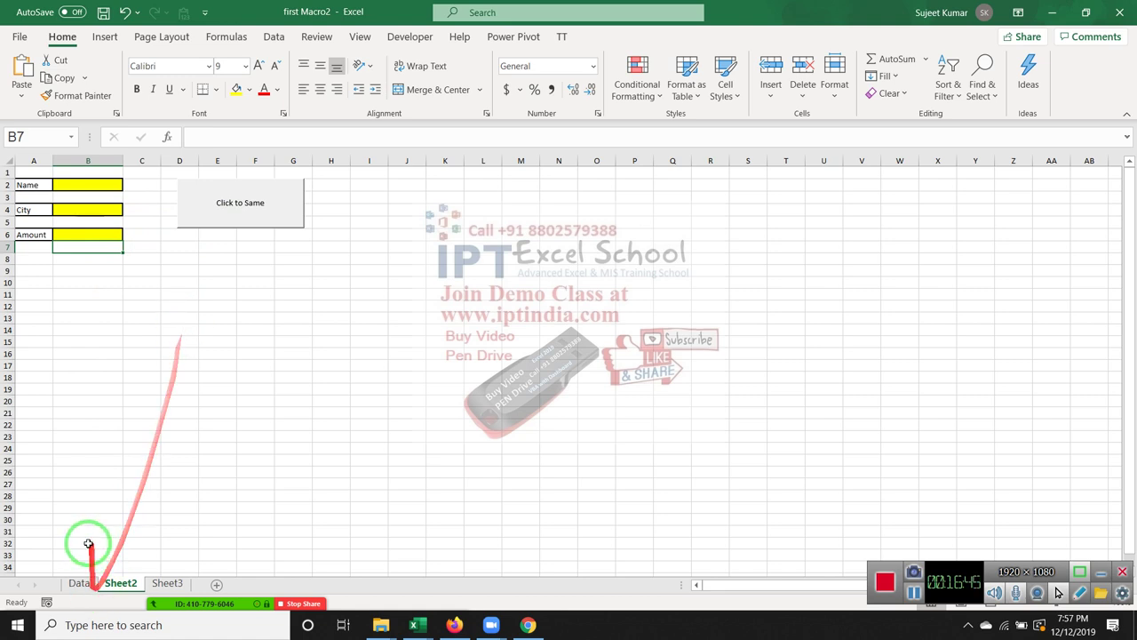
pyautogui.click(79, 583)
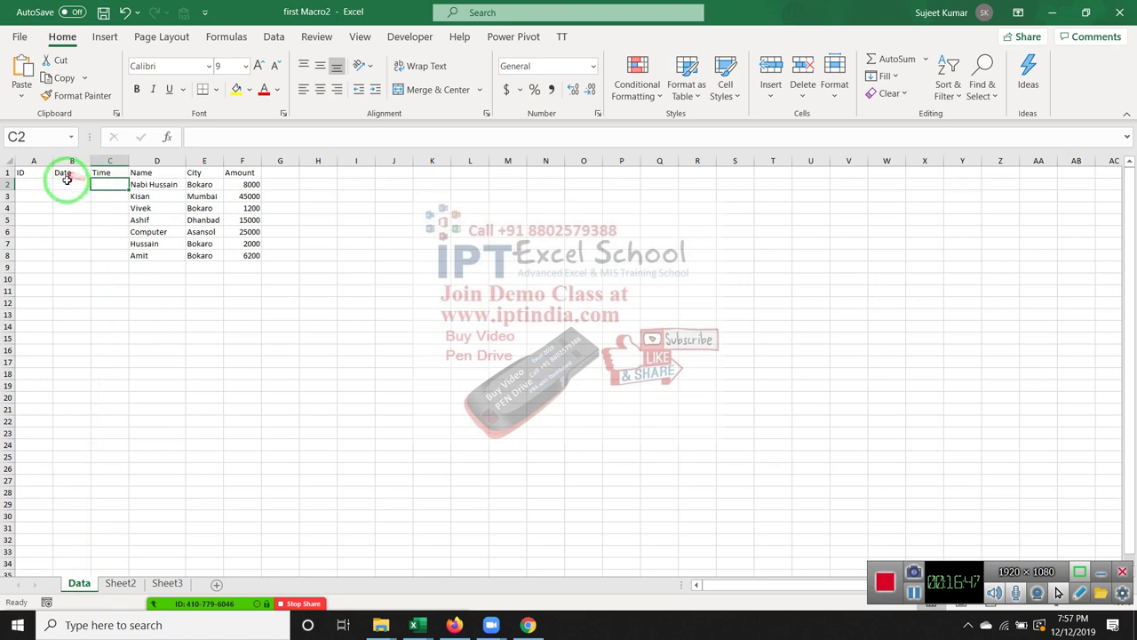
pyautogui.moveTo(69, 184)
pyautogui.mouseDown()
pyautogui.moveTo(100, 232)
pyautogui.moveTo(97, 253)
pyautogui.mouseUp()
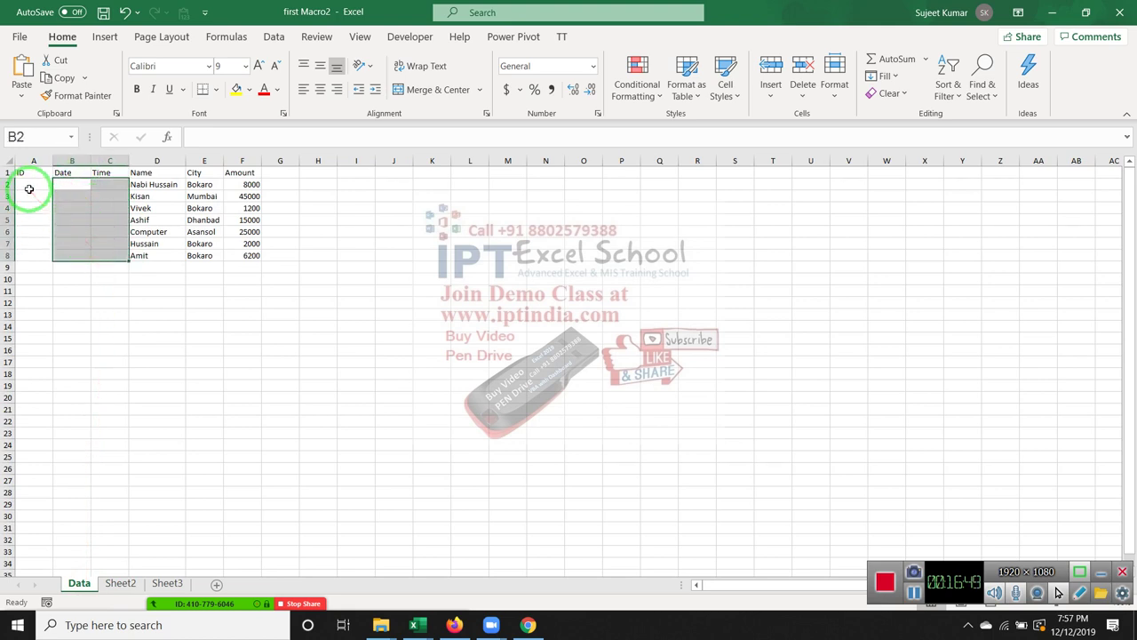
pyautogui.click(31, 192)
pyautogui.moveTo(30, 192)
pyautogui.mouseDown()
pyautogui.moveTo(36, 249)
pyautogui.moveTo(36, 210)
pyautogui.mouseUp()
pyautogui.click(36, 210)
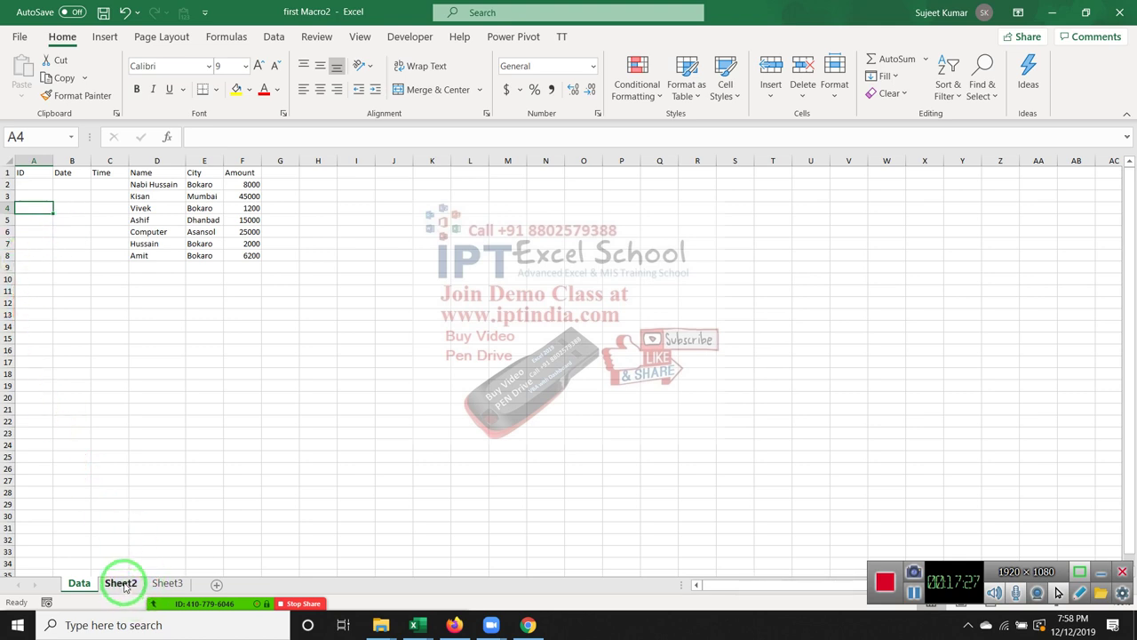
pyautogui.click(125, 586)
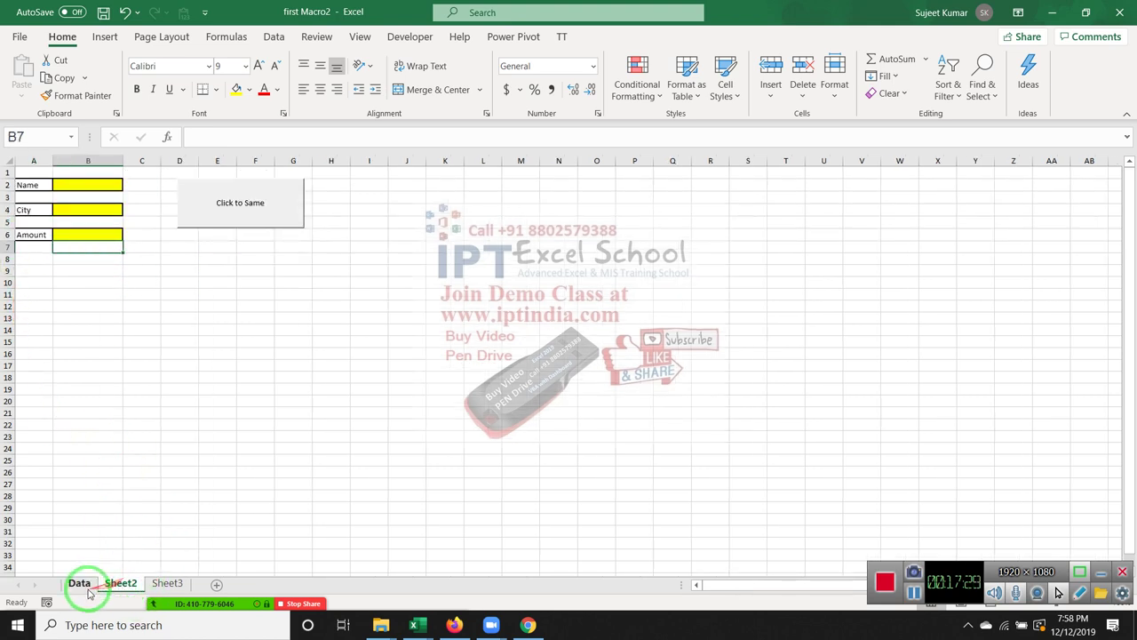
pyautogui.click(79, 584)
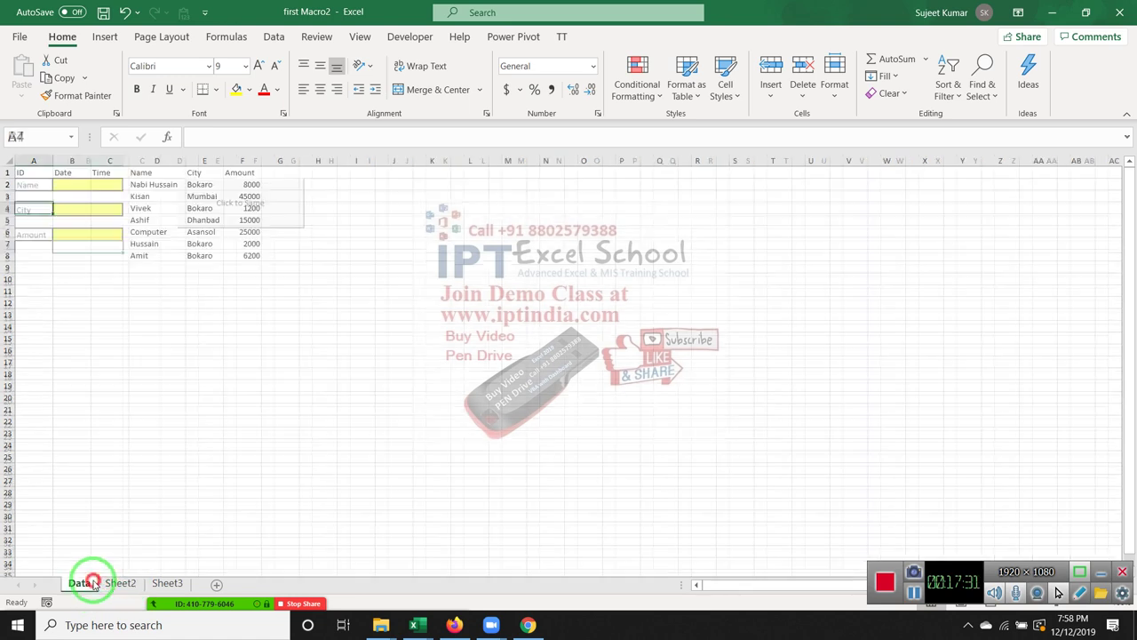
pyautogui.click(111, 585)
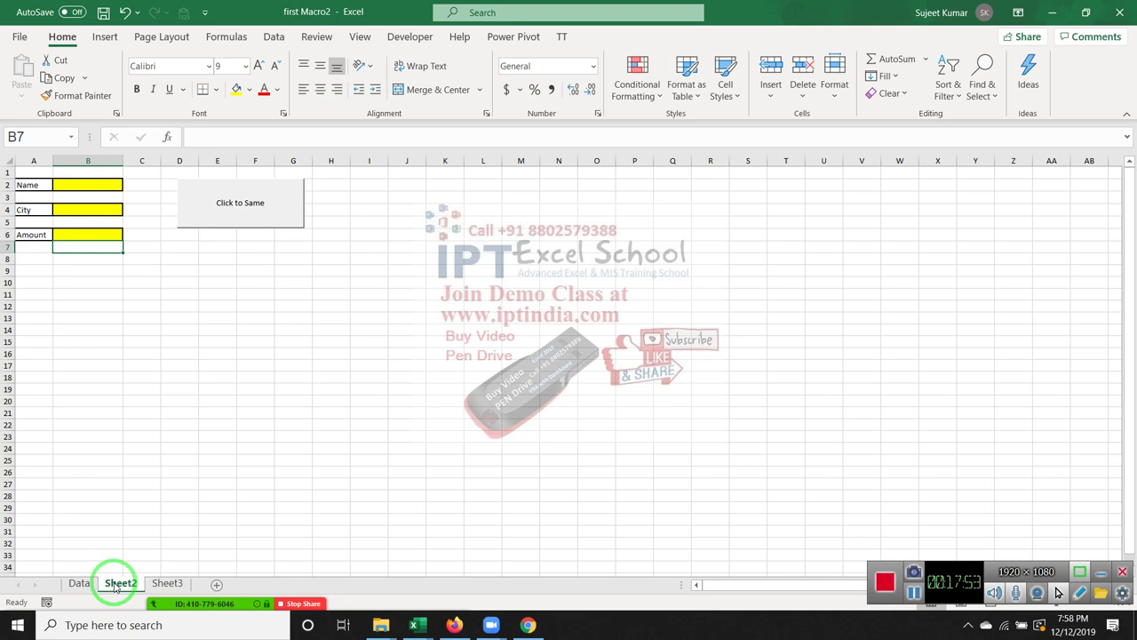
pyautogui.click(84, 584)
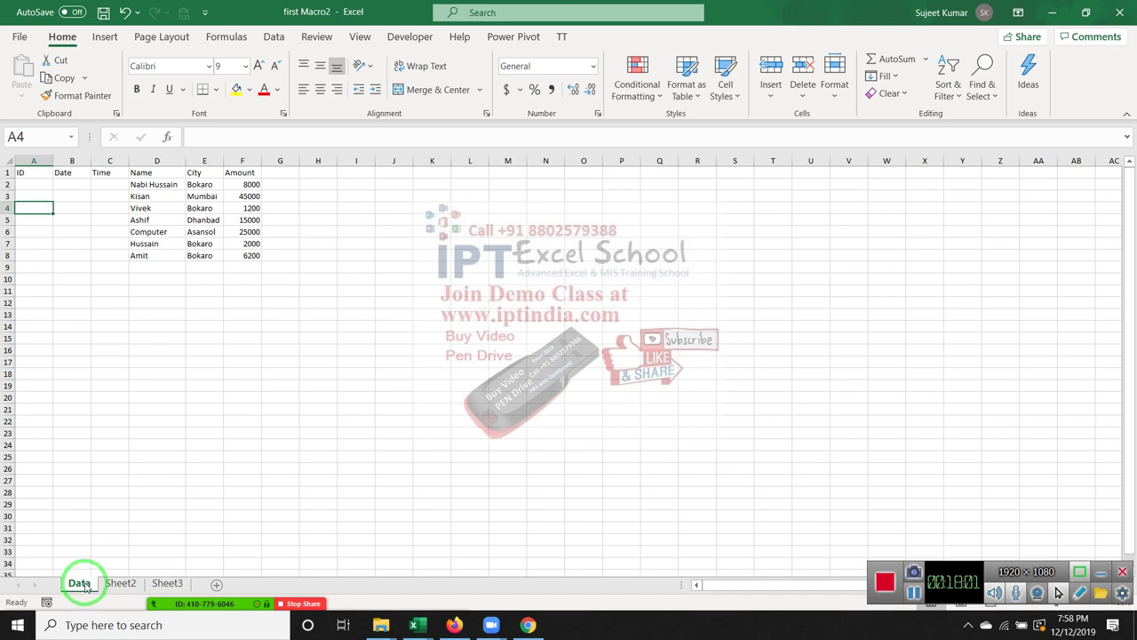
pyautogui.click(122, 583)
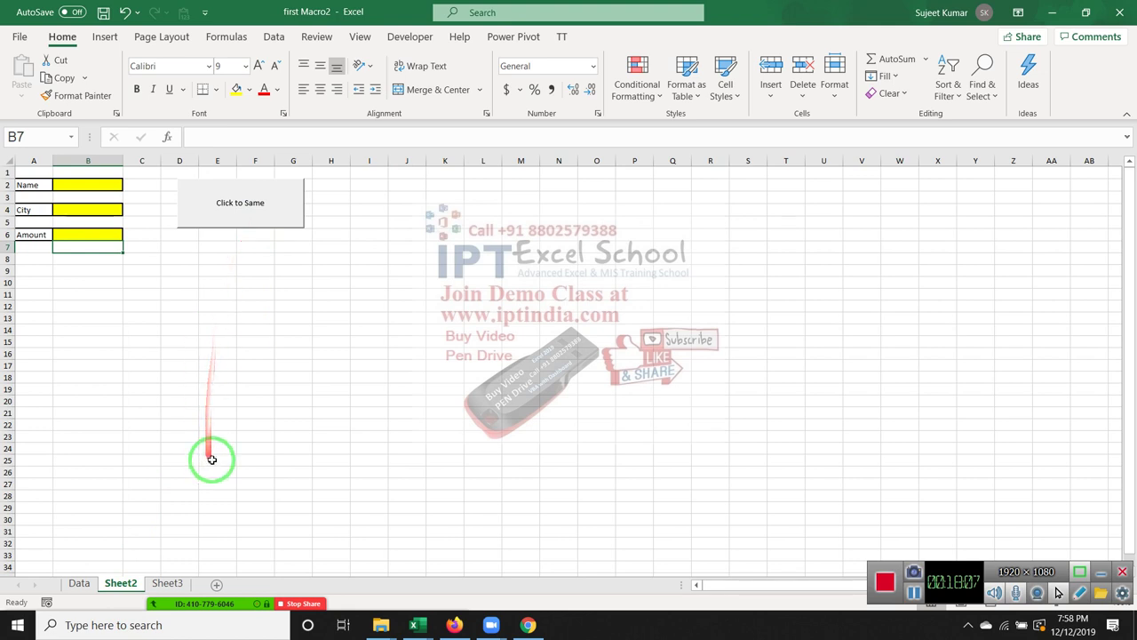
pyautogui.click(80, 582)
pyautogui.moveTo(56, 256); pyautogui.dragTo(240, 262)
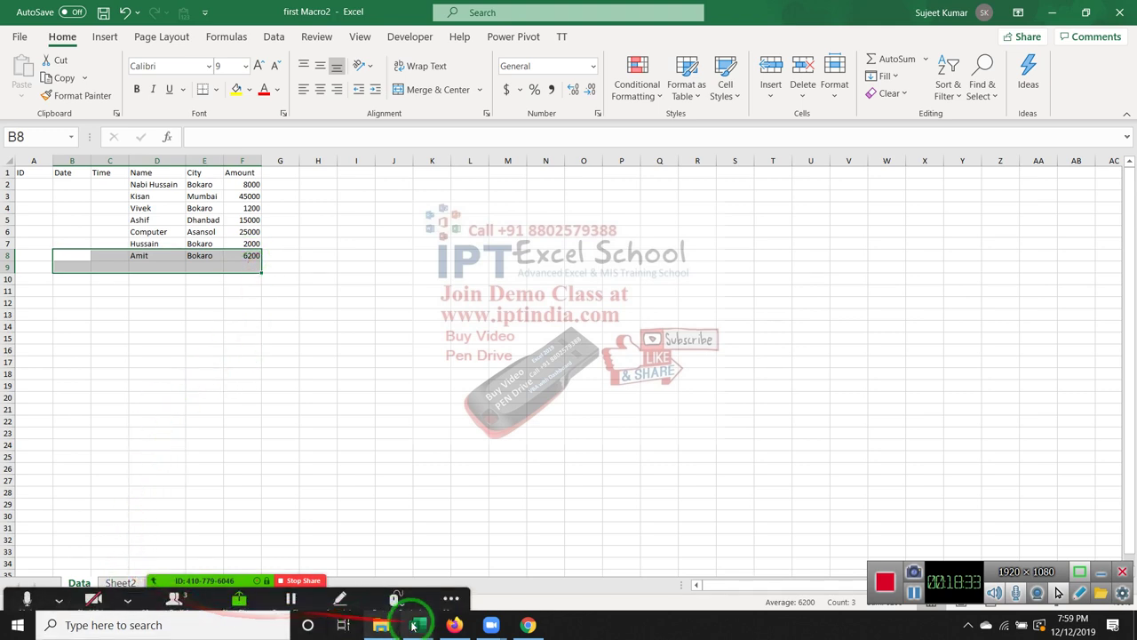
pyautogui.moveTo(413, 626)
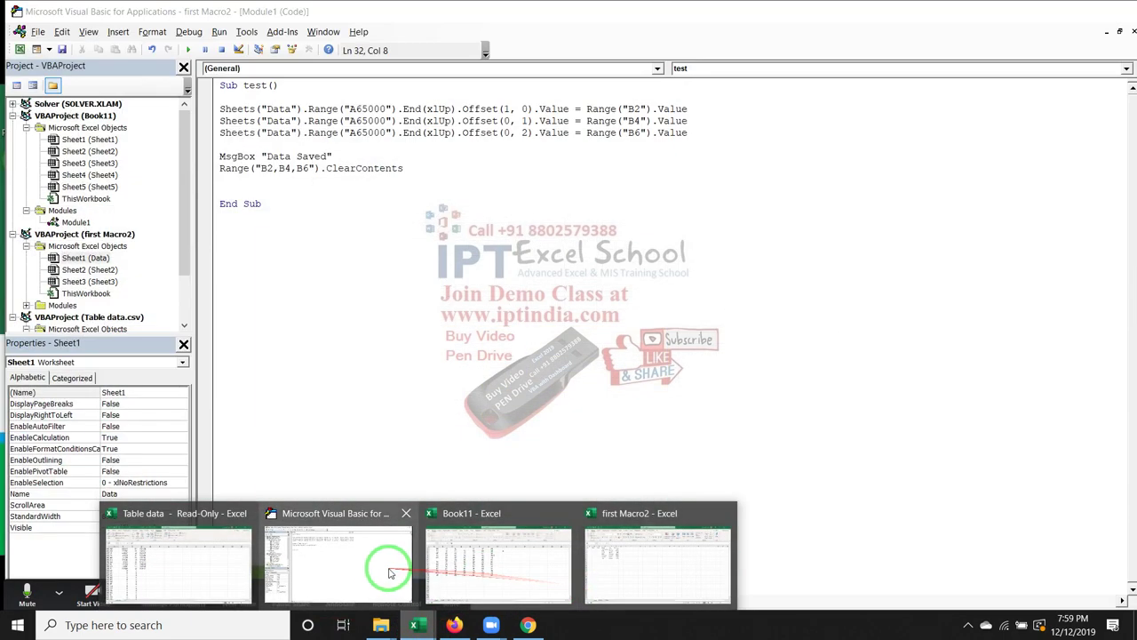
# Review the test macro's Range("B2").Value and Range("B4").Value lines, then show the desktop.
pyautogui.click(389, 573)
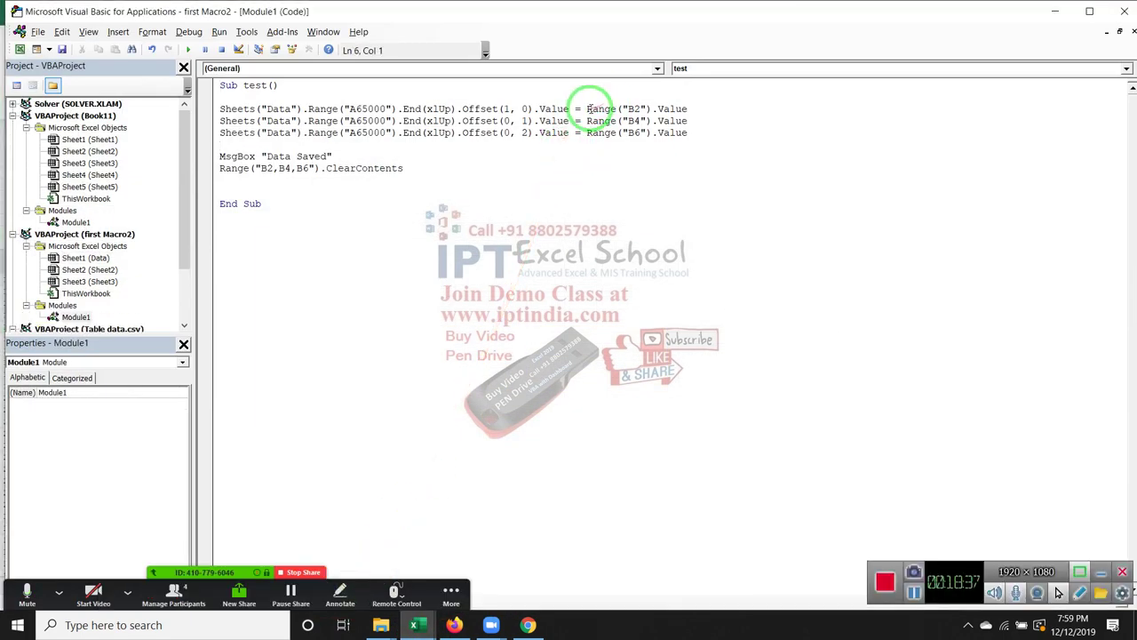
pyautogui.moveTo(589, 109); pyautogui.dragTo(693, 114)
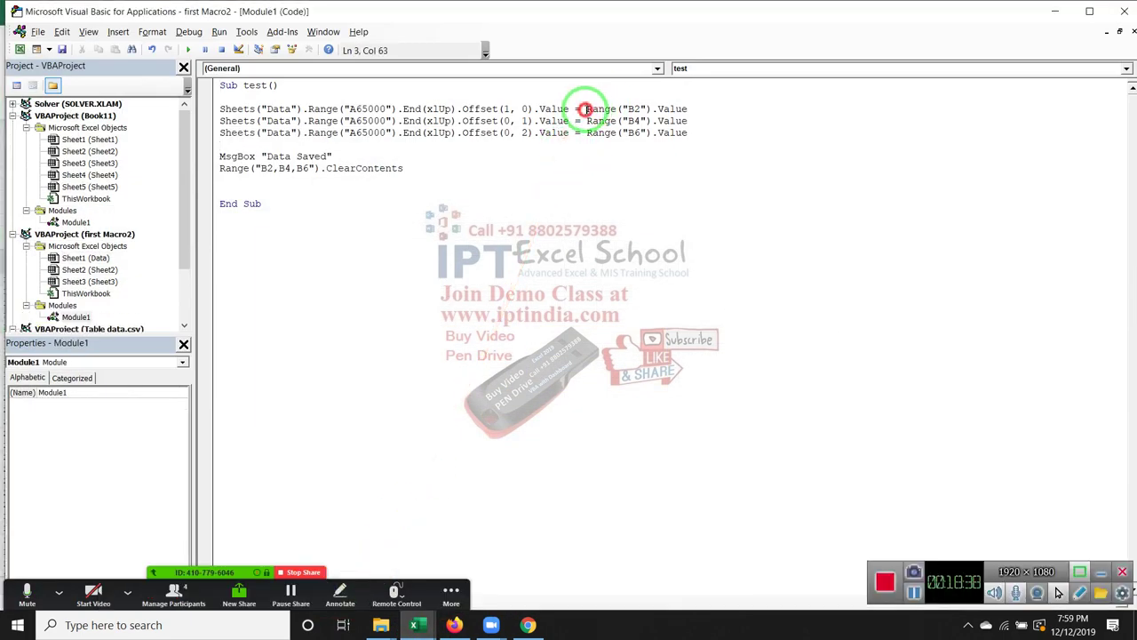
pyautogui.click(688, 108)
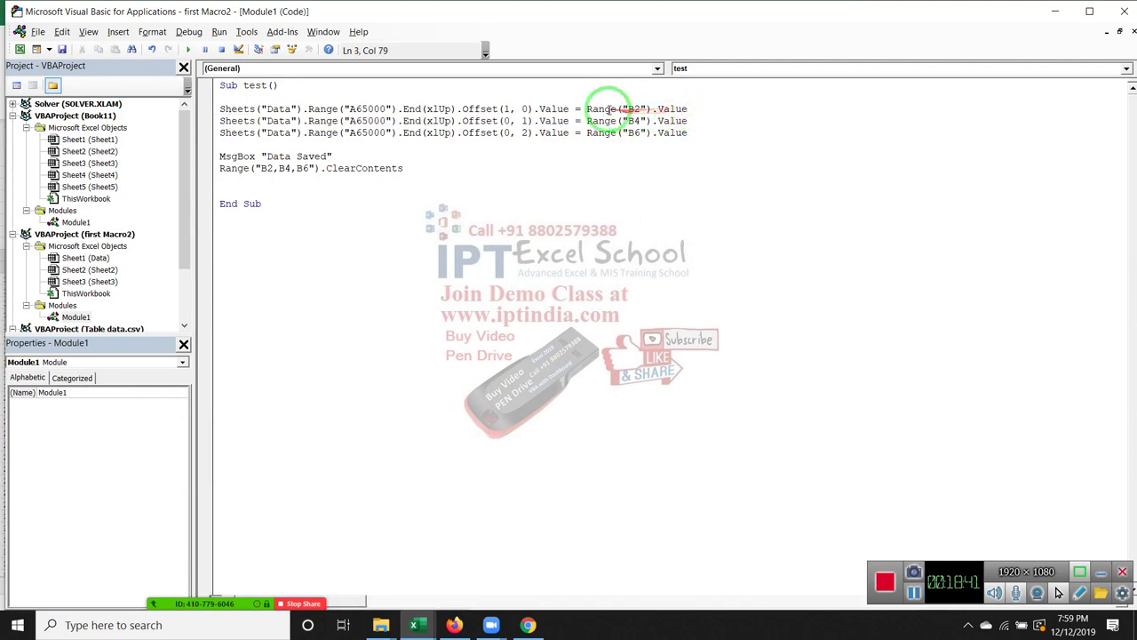
pyautogui.moveTo(587, 108); pyautogui.dragTo(691, 109)
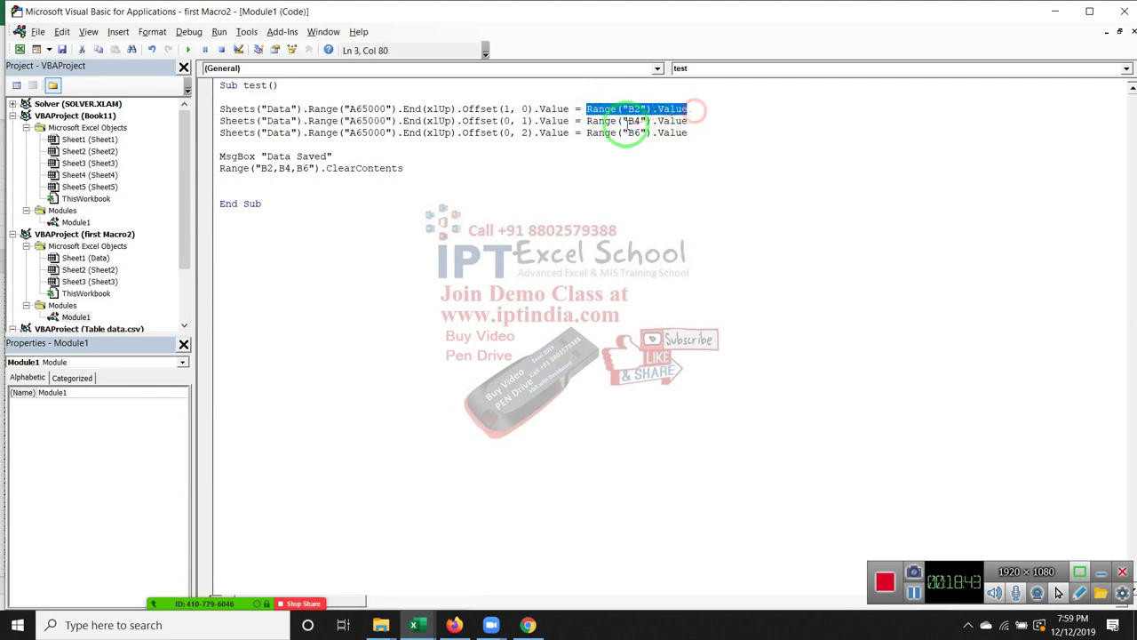
pyautogui.moveTo(588, 121); pyautogui.dragTo(690, 121)
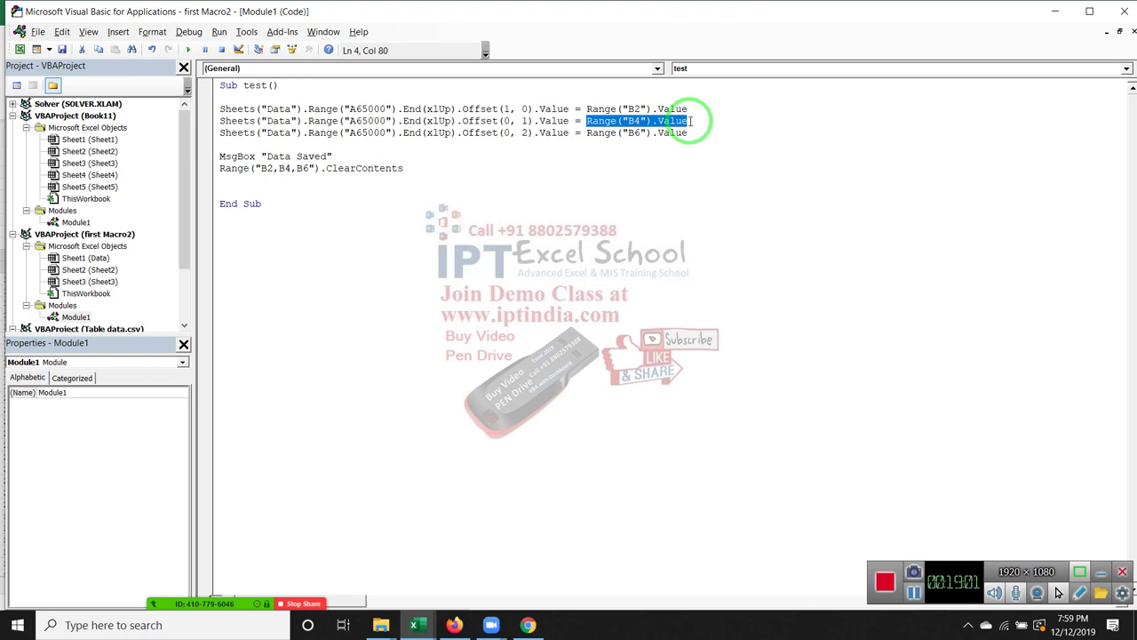
pyautogui.press('super+d')
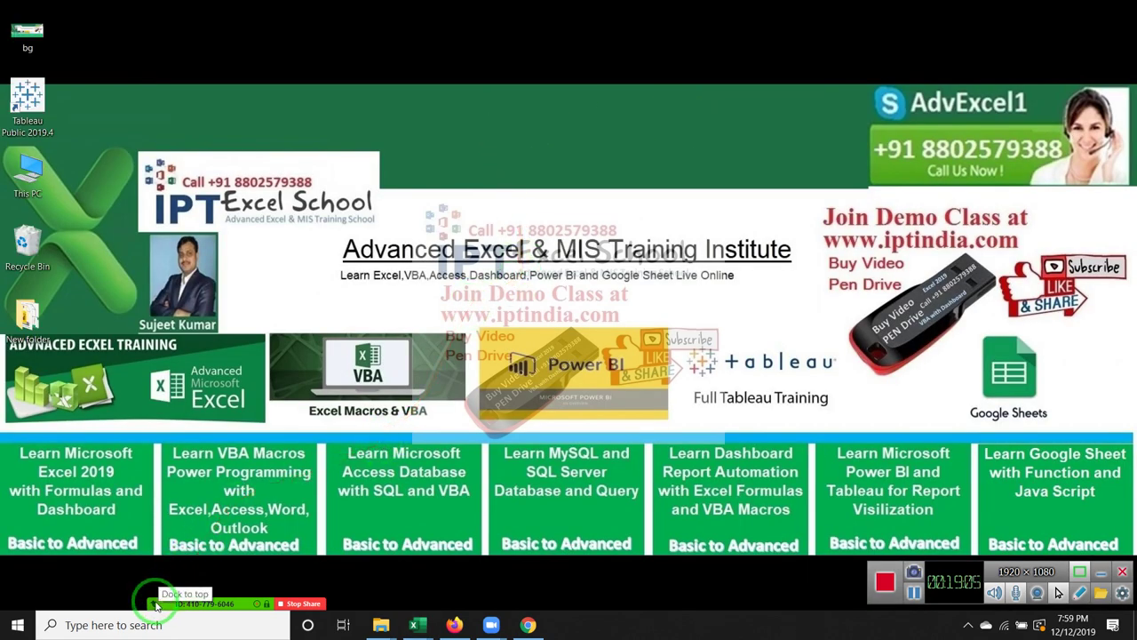
# Check the Zoom participants list, then close it.
pyautogui.moveTo(156, 604)
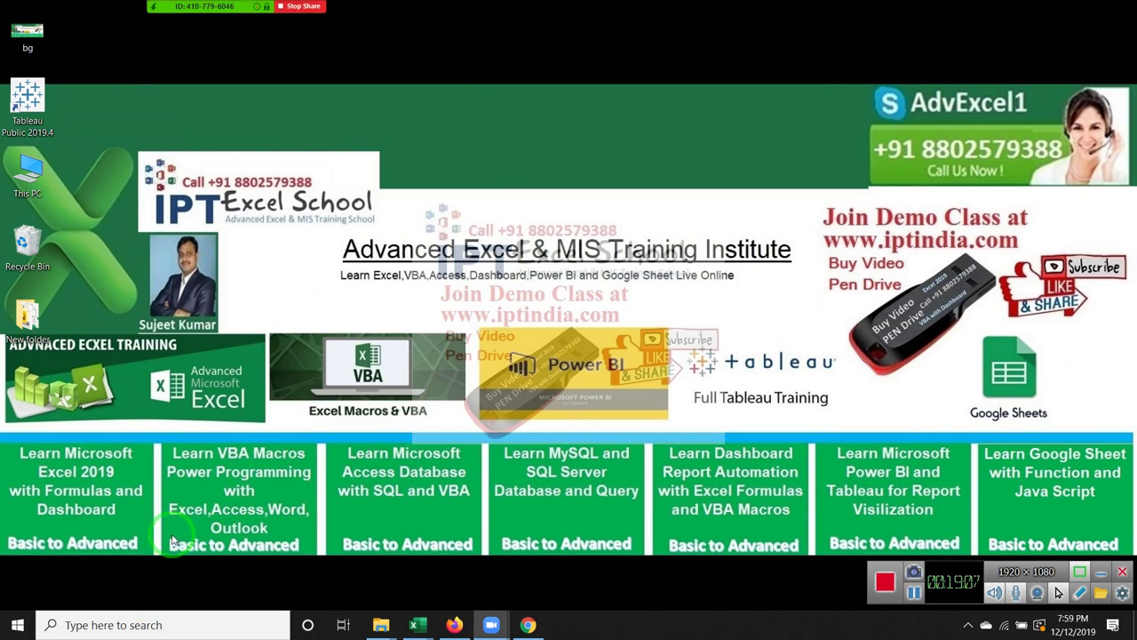
pyautogui.moveTo(182, 37)
pyautogui.click(173, 14)
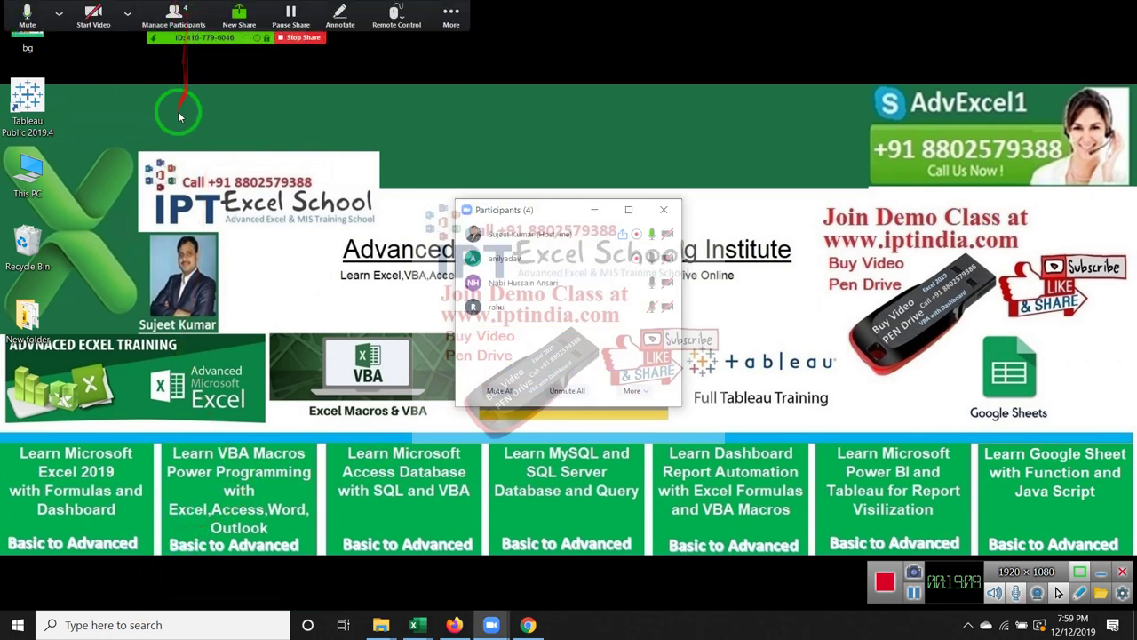
pyautogui.click(663, 210)
# End the meeting from the More menu, choosing End Meeting for All.
pyautogui.moveTo(169, 31)
pyautogui.click(450, 13)
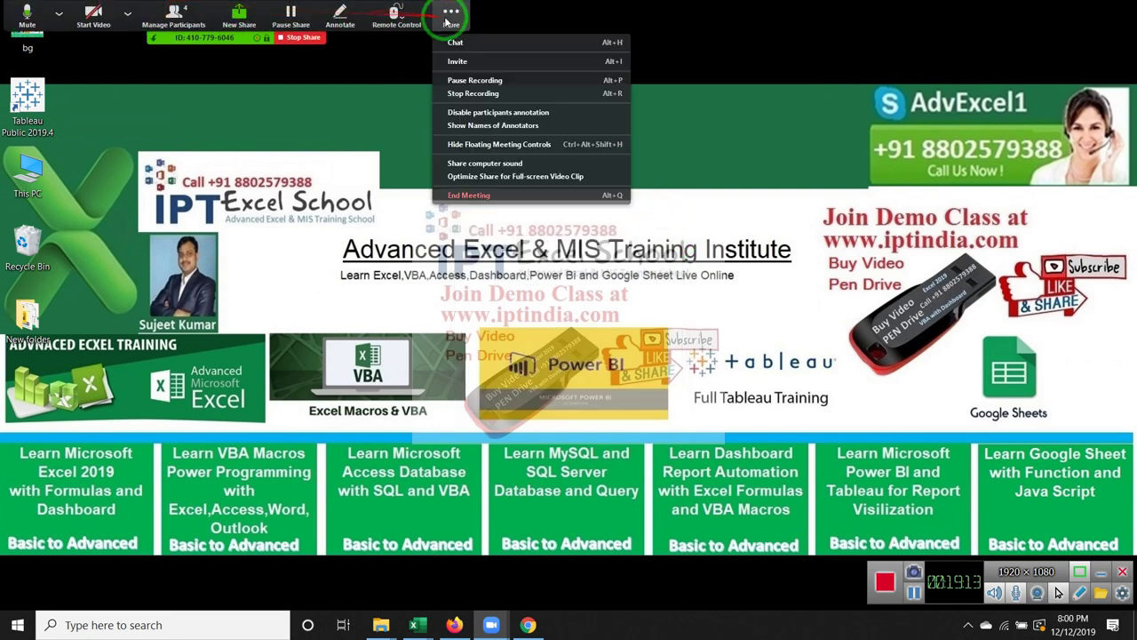
pyautogui.click(478, 196)
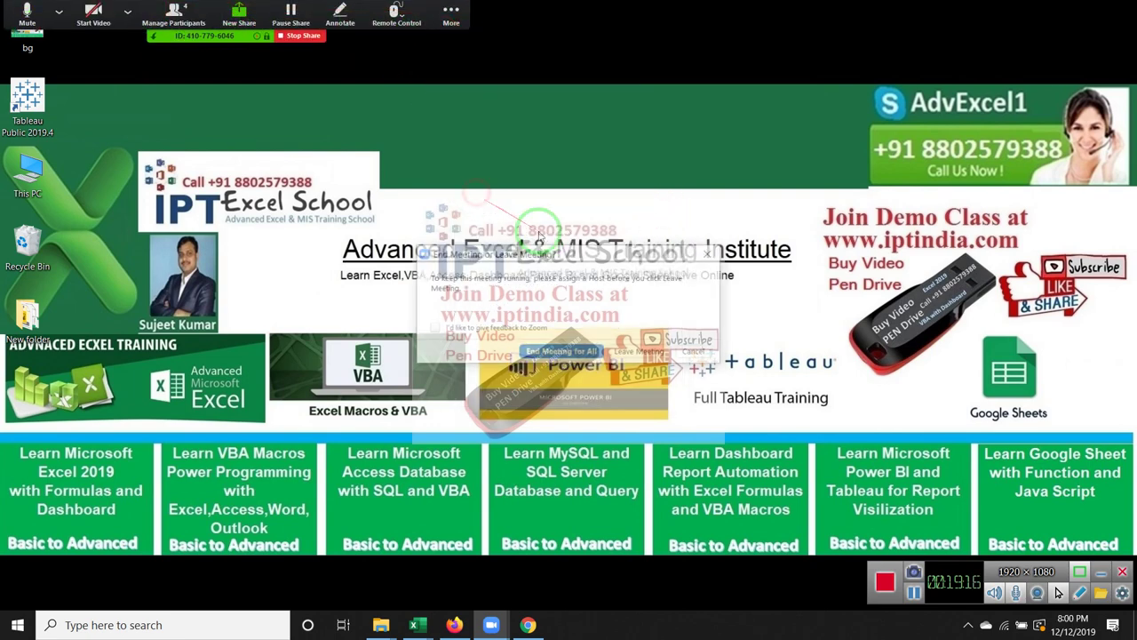
pyautogui.click(581, 357)
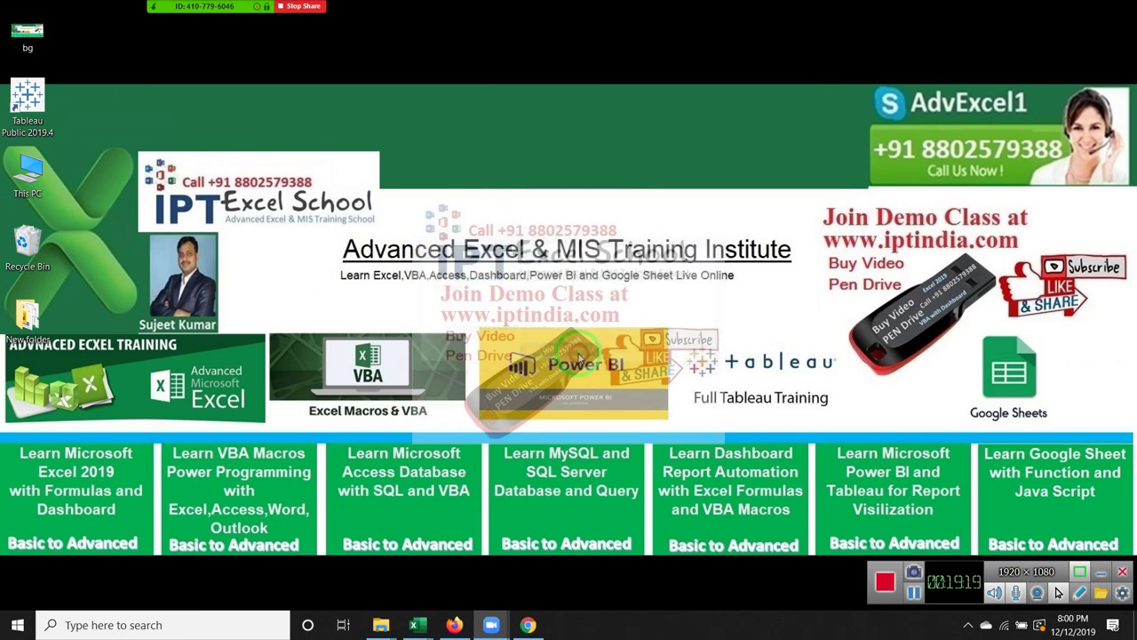